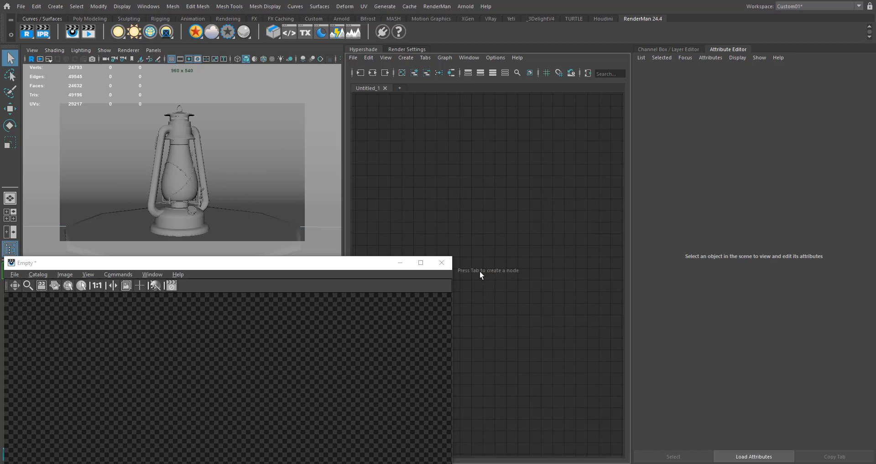
{"action": "left_click", "coordinate": [485, 208]}
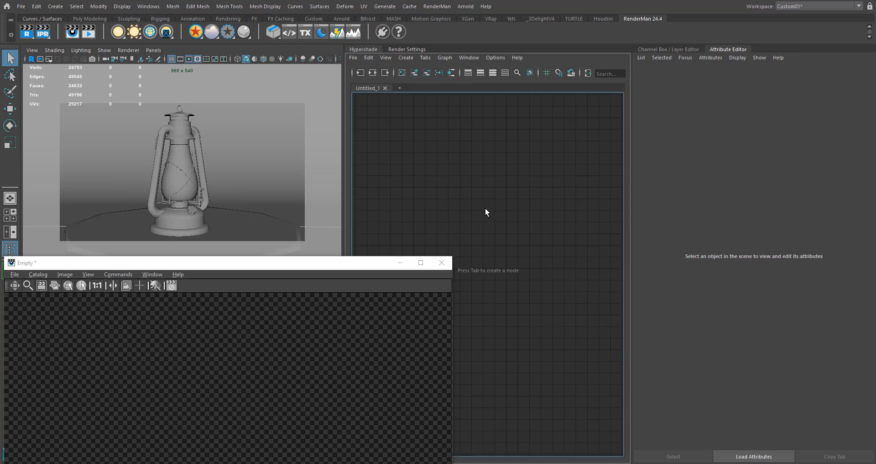
{"action": "key", "text": "Tab"}
{"action": "type", "text": "la"}
{"action": "key", "text": "Escape"}
- Assign a new LamaSurface material to the lantern's body, top and inlet meshes together
{"action": "left_click", "coordinate": [205, 170]}
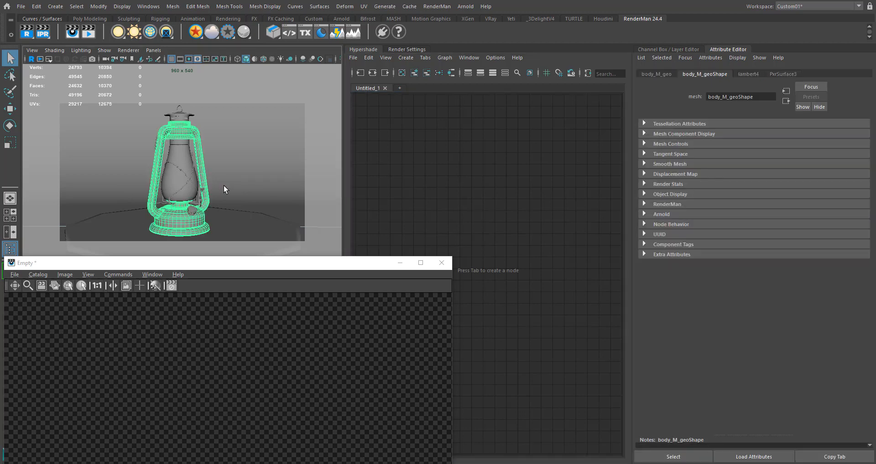
{"action": "left_click", "coordinate": [184, 119]}
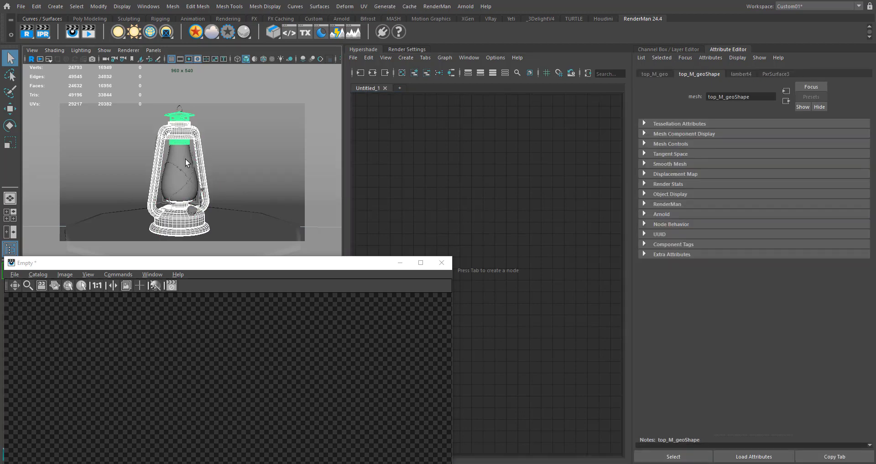
{"action": "left_click", "coordinate": [192, 211]}
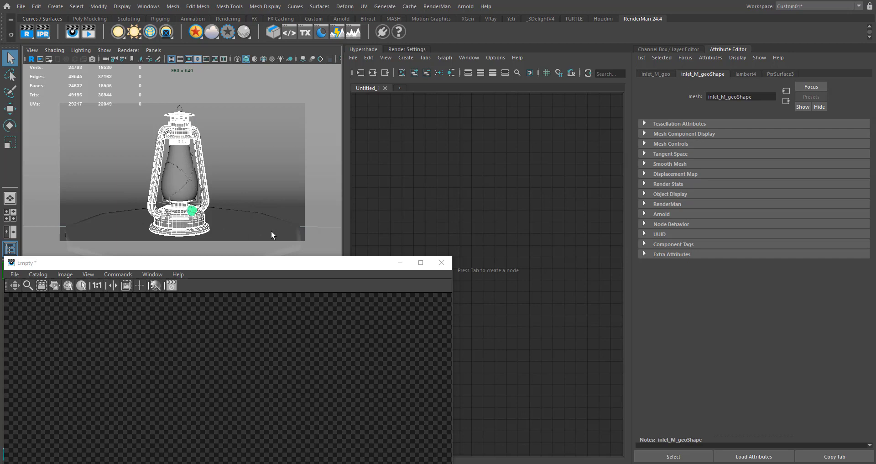
{"action": "left_click_drag", "start_coordinate": [309, 269], "coordinate": [326, 415]}
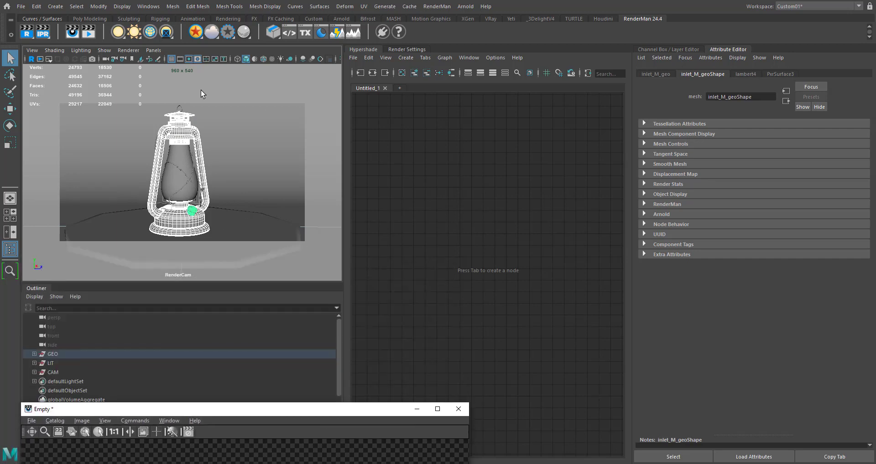
{"action": "right_click", "coordinate": [196, 37]}
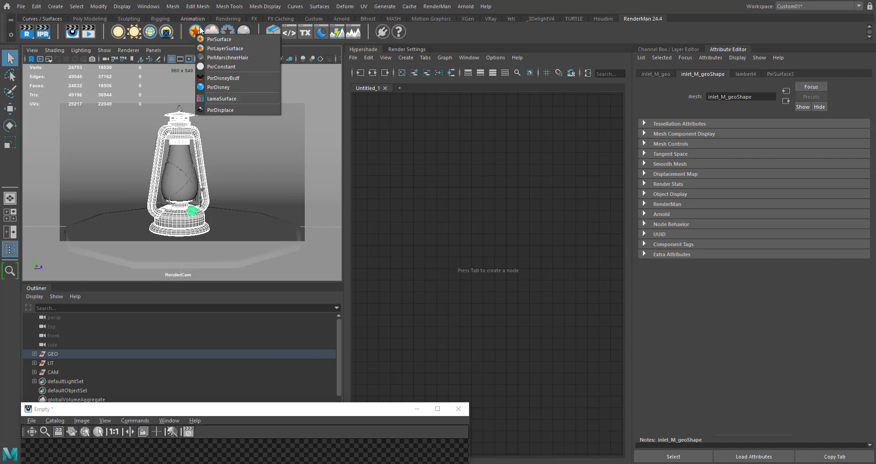
{"action": "left_click", "coordinate": [218, 98]}
- Tidy the LamaSurface and shading group nodes in the graph and move the render window clear of the lantern and node graph
{"action": "left_click_drag", "start_coordinate": [520, 272], "coordinate": [533, 247]}
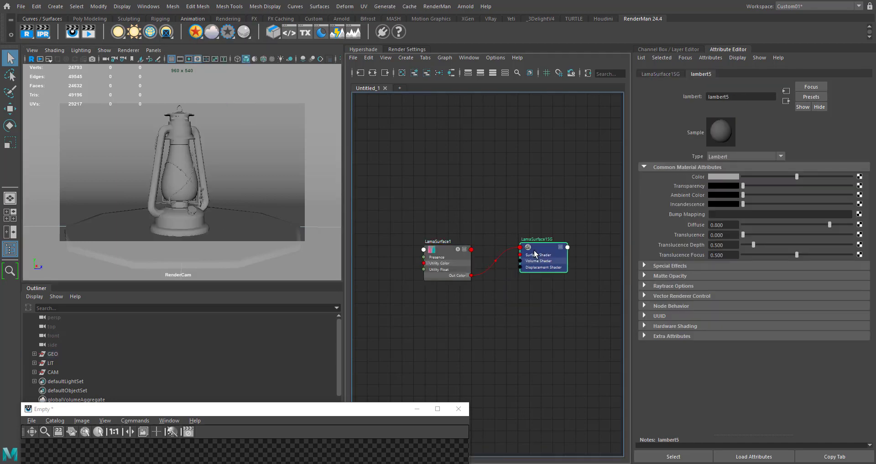
{"action": "left_click", "coordinate": [448, 254]}
{"action": "left_click_drag", "start_coordinate": [448, 254], "coordinate": [456, 253]}
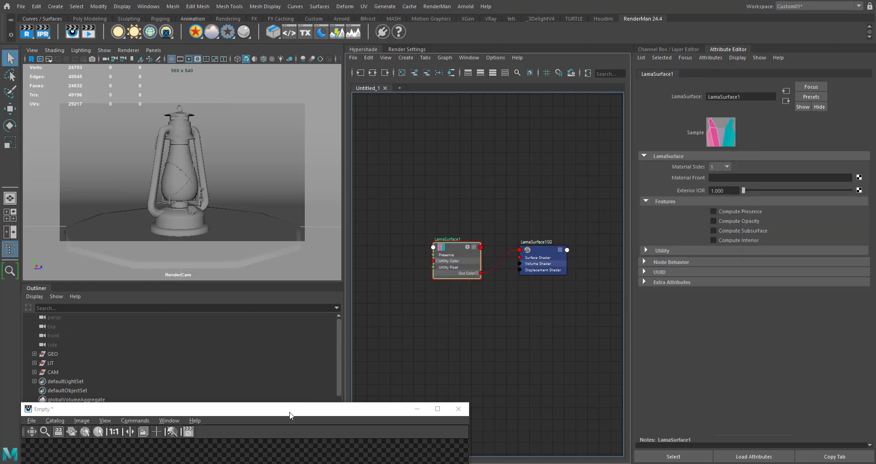
{"action": "left_click_drag", "start_coordinate": [290, 415], "coordinate": [335, 128]}
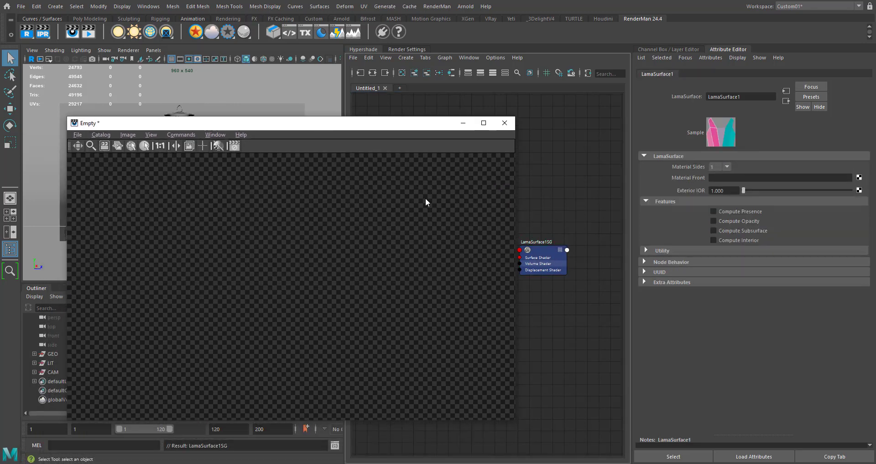
{"action": "left_click_drag", "start_coordinate": [428, 123], "coordinate": [244, 182]}
{"action": "middle_click_drag", "start_coordinate": [408, 323], "coordinate": [525, 298], "text": "alt"}
{"action": "left_click", "coordinate": [479, 237]}
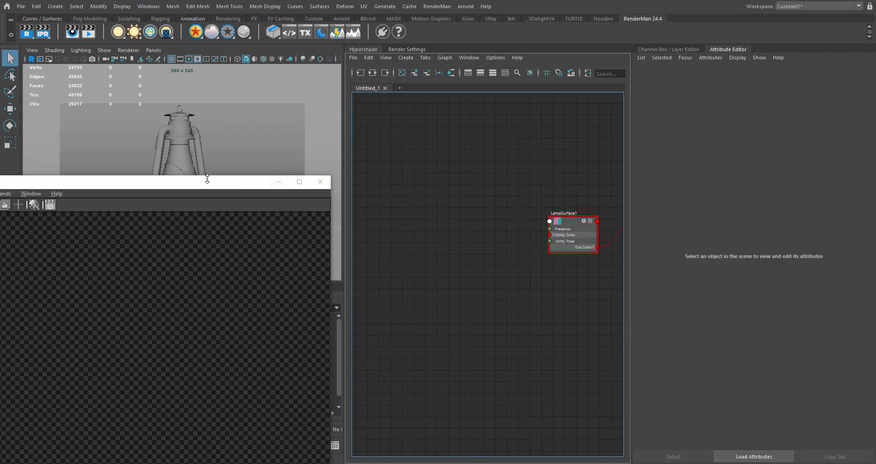
{"action": "left_click_drag", "start_coordinate": [212, 187], "coordinate": [203, 255]}
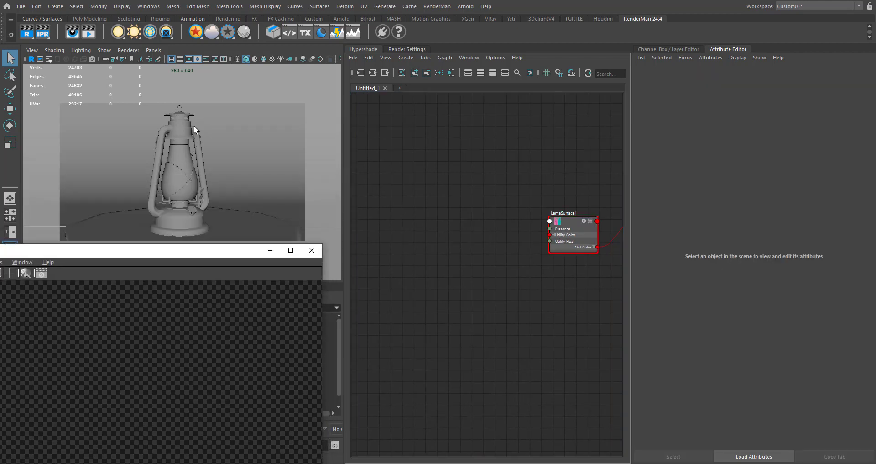
- Add a LamaDiffuse node to the graph beside the LamaSurface node
{"action": "left_click", "coordinate": [462, 243]}
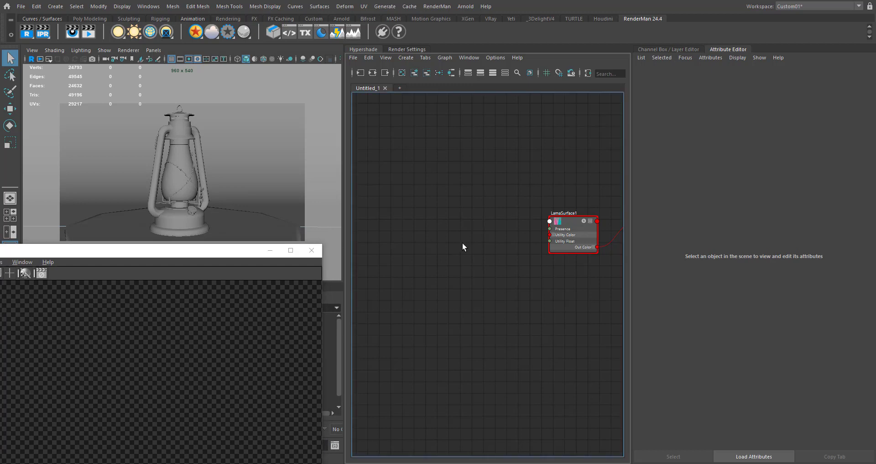
{"action": "key", "text": "Tab"}
{"action": "type", "text": "lamadi"}
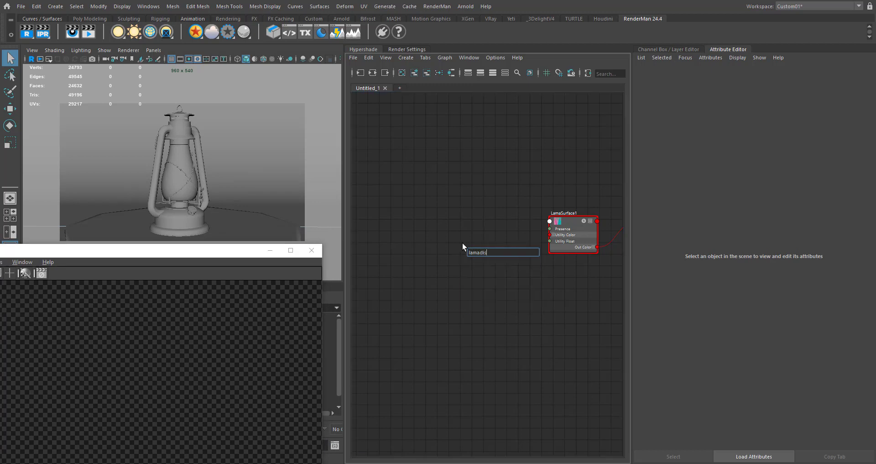
{"action": "key", "text": "Down"}
{"action": "key", "text": "Down"}
{"action": "key", "text": "Return"}
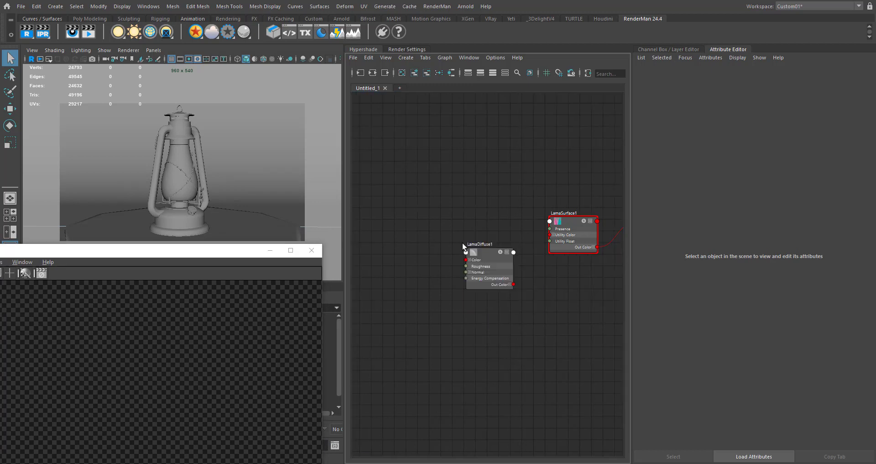
- Place the LamaDiffuse node beside LamaSurface and connect its output to the Material Front input
{"action": "left_click_drag", "start_coordinate": [492, 254], "coordinate": [459, 223]}
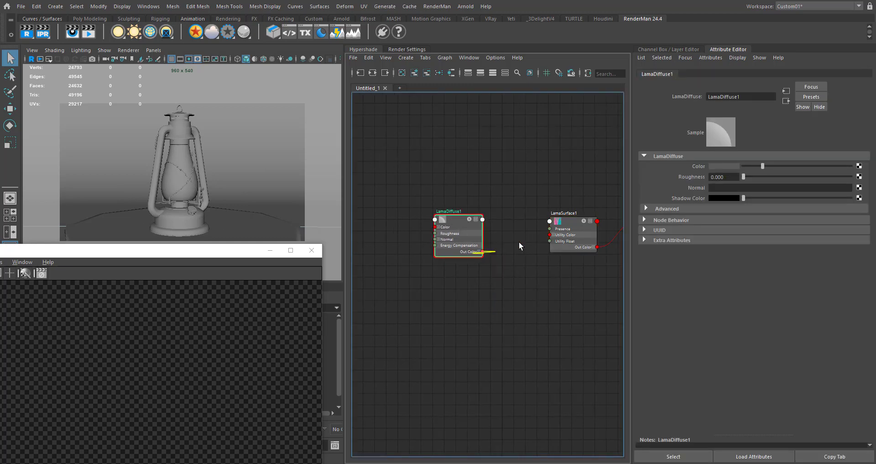
{"action": "left_click_drag", "start_coordinate": [519, 245], "coordinate": [549, 223]}
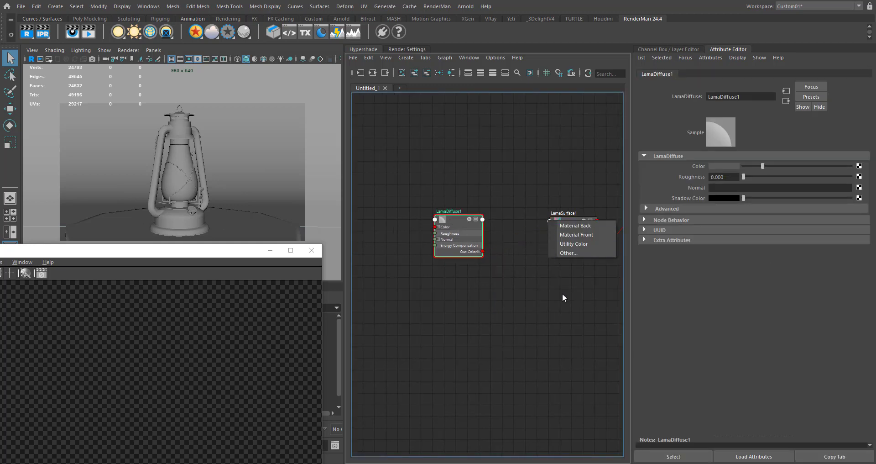
{"action": "left_click", "coordinate": [586, 233]}
{"action": "left_click", "coordinate": [573, 229]}
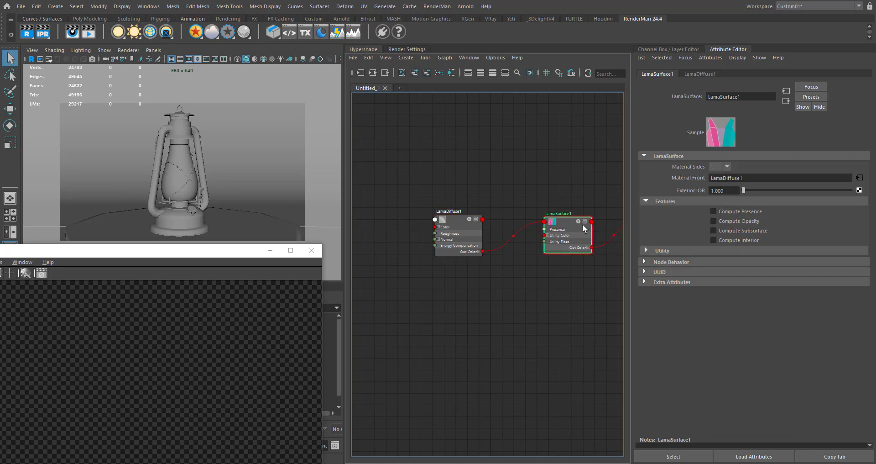
- Expand the LamaSurface node in the graph to its full list of attributes
{"action": "left_click", "coordinate": [585, 222]}
{"action": "left_click", "coordinate": [586, 224]}
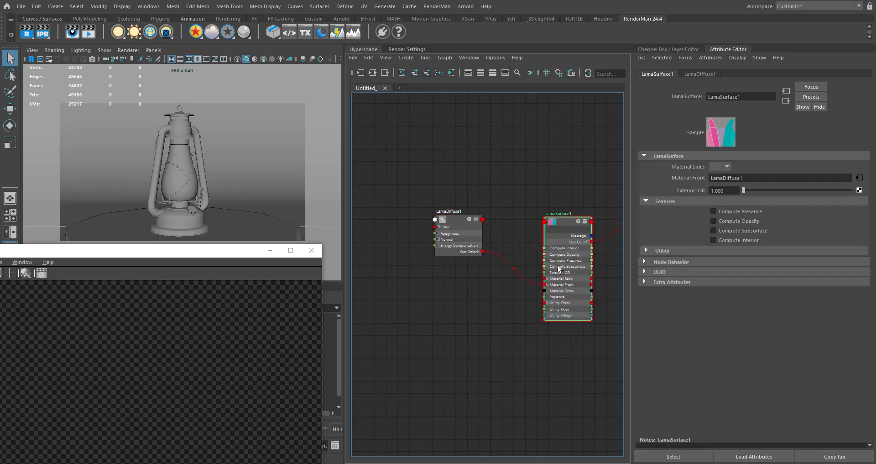
{"action": "left_click", "coordinate": [464, 310]}
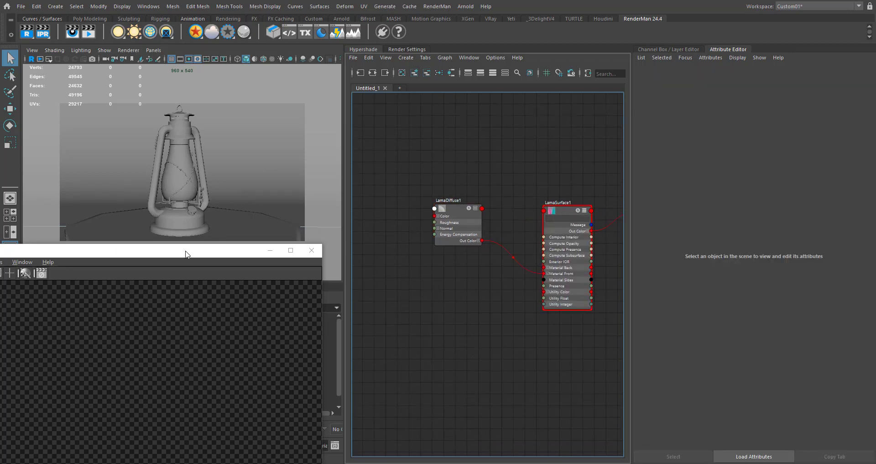
- Start an interactive render of the lantern and move the render window next to the node graph
{"action": "left_click_drag", "start_coordinate": [259, 227], "coordinate": [311, 170]}
{"action": "middle_click_drag", "start_coordinate": [456, 188], "coordinate": [521, 184], "text": "alt"}
- Set the LamaDiffuse node's Color to pure red using a palette swatch
{"action": "left_click", "coordinate": [522, 203]}
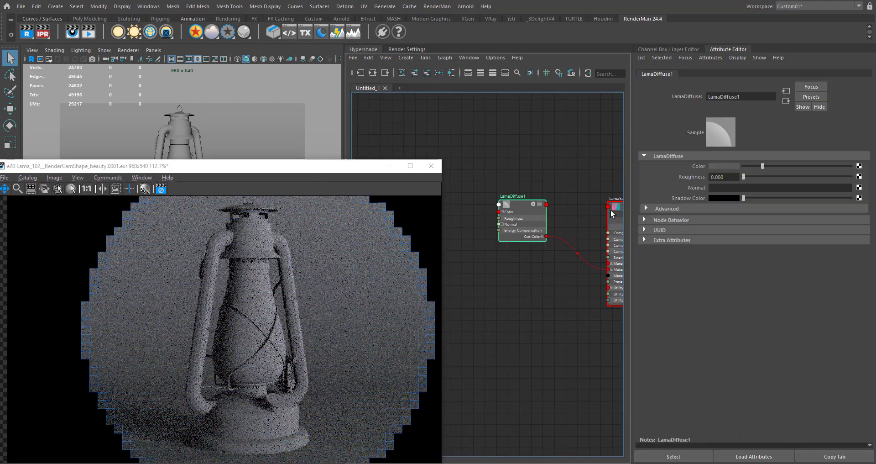
{"action": "left_click", "coordinate": [730, 166]}
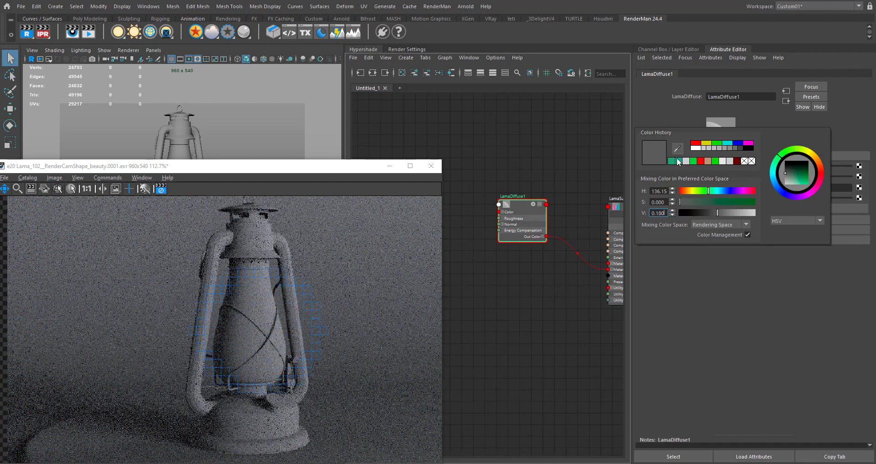
{"action": "left_click", "coordinate": [701, 160]}
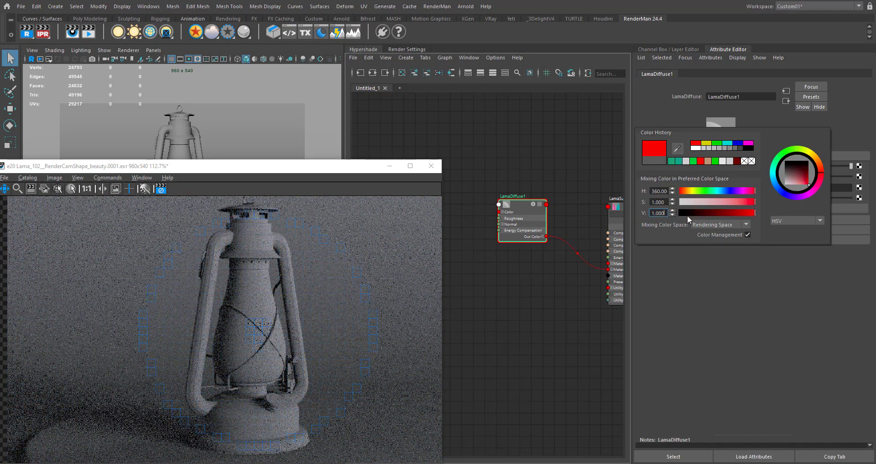
{"action": "left_click", "coordinate": [510, 359]}
{"action": "left_click", "coordinate": [537, 197]}
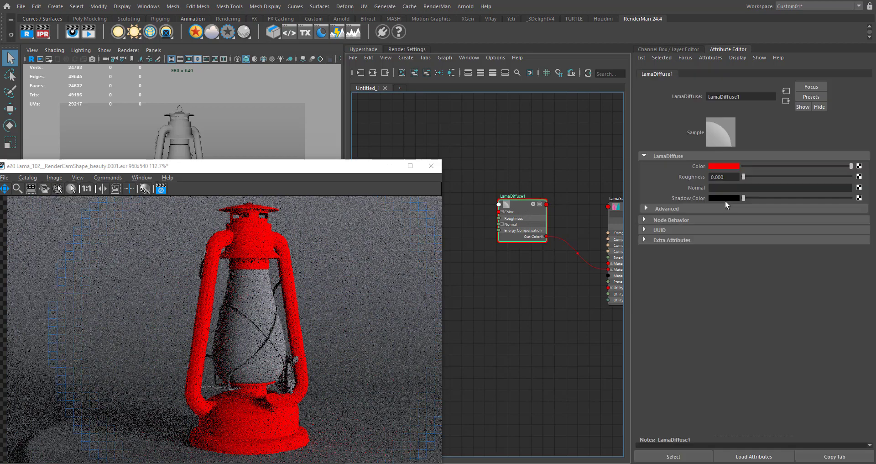
- Refine the LamaDiffuse Color to a dark red by setting the hue to 1 and lowering the brightness value
{"action": "left_click", "coordinate": [729, 168]}
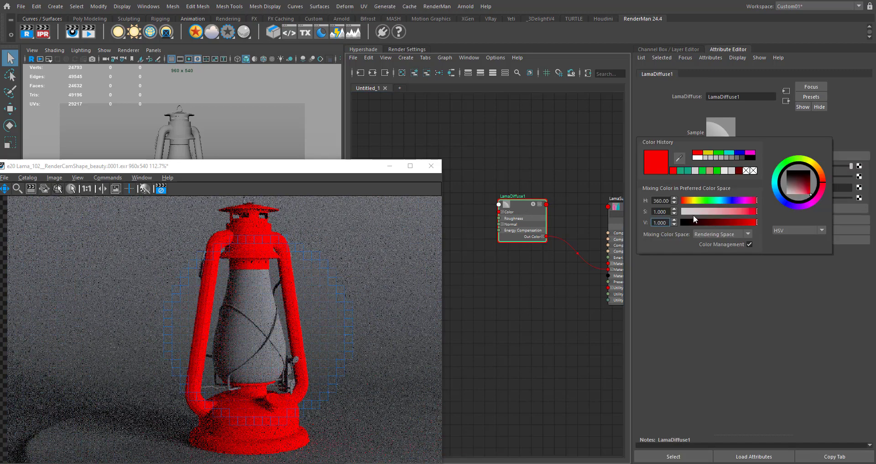
{"action": "left_click", "coordinate": [688, 202]}
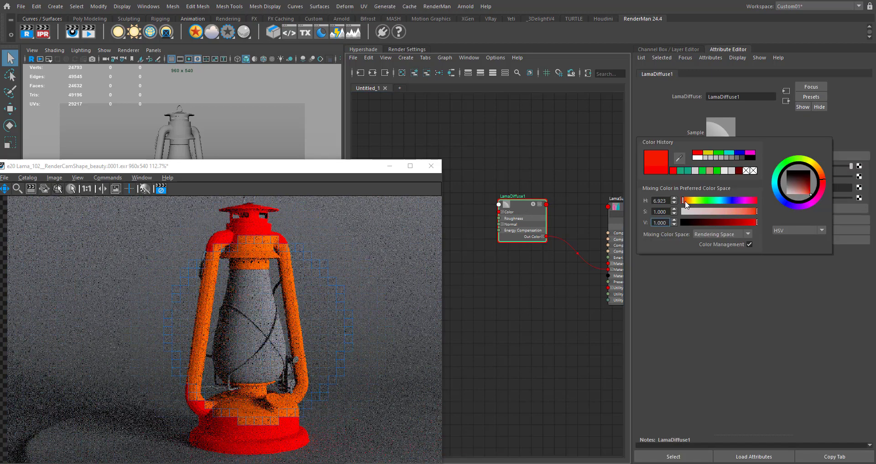
{"action": "left_click", "coordinate": [754, 212]}
{"action": "left_click_drag", "start_coordinate": [749, 223], "coordinate": [730, 227]}
{"action": "left_click", "coordinate": [740, 222]}
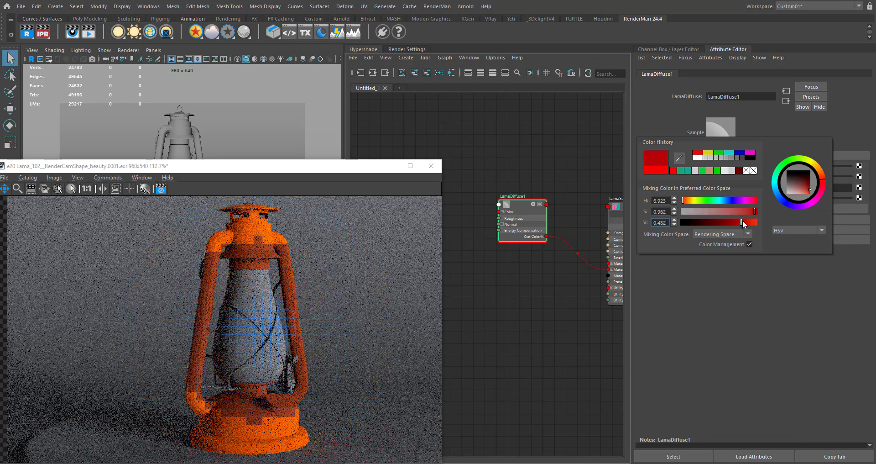
{"action": "left_click_drag", "start_coordinate": [663, 200], "coordinate": [652, 201]}
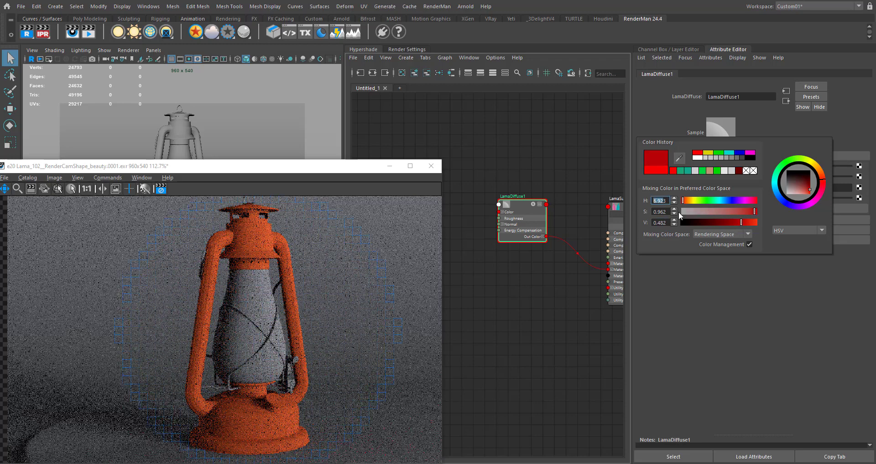
{"action": "type", "text": "3"}
{"action": "key", "text": "Return"}
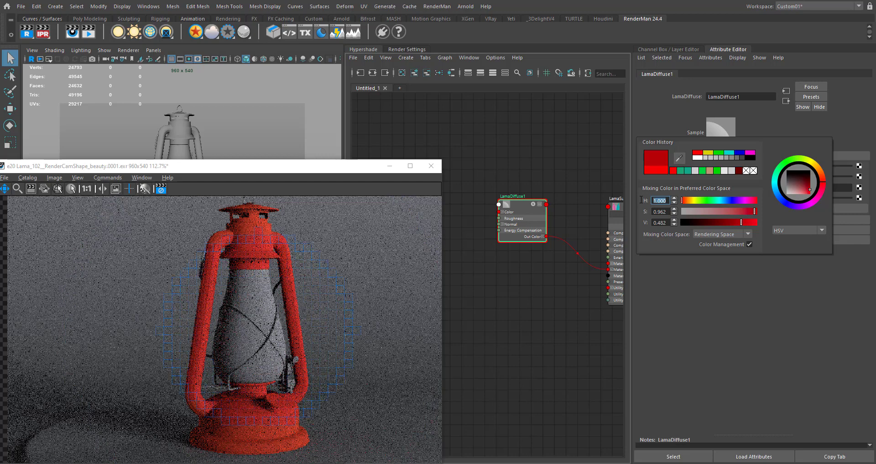
{"action": "left_click_drag", "start_coordinate": [747, 215], "coordinate": [724, 227]}
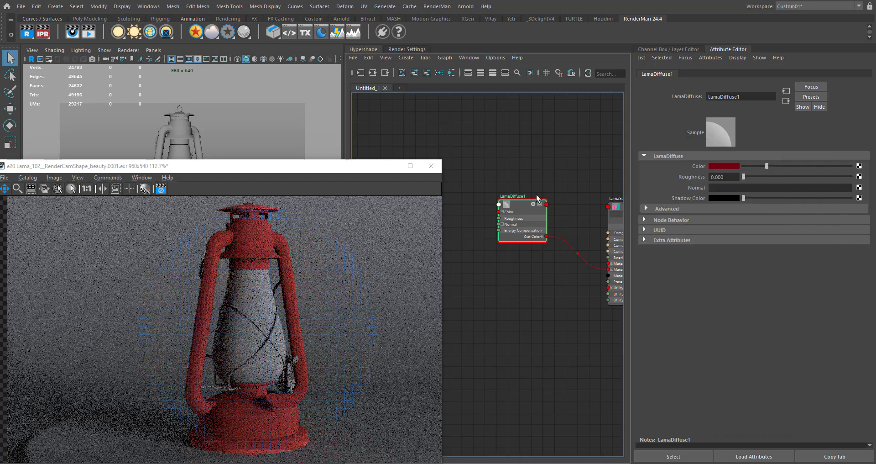
- Move the LamaDiffuse node farther from LamaSurface to free space between them, and shift the render window off the node graph
{"action": "middle_click_drag", "start_coordinate": [543, 274], "coordinate": [510, 267], "text": "alt"}
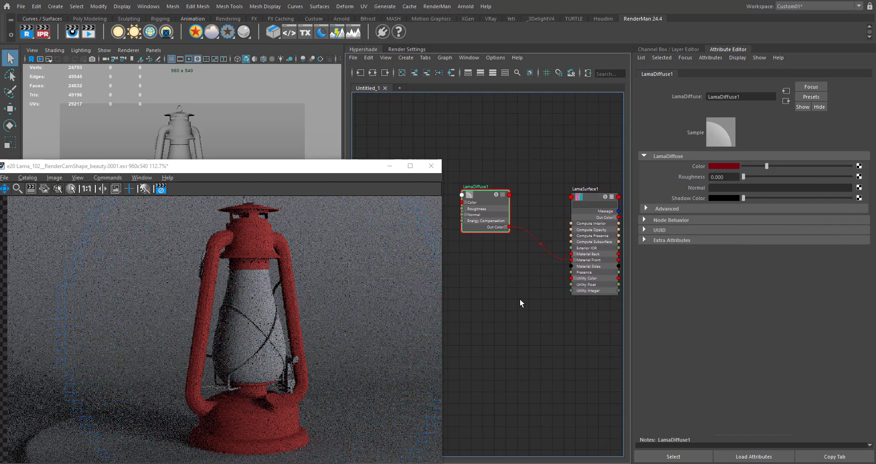
{"action": "left_click_drag", "start_coordinate": [537, 169], "coordinate": [452, 267]}
{"action": "middle_click_drag", "start_coordinate": [498, 288], "coordinate": [520, 268], "text": "alt"}
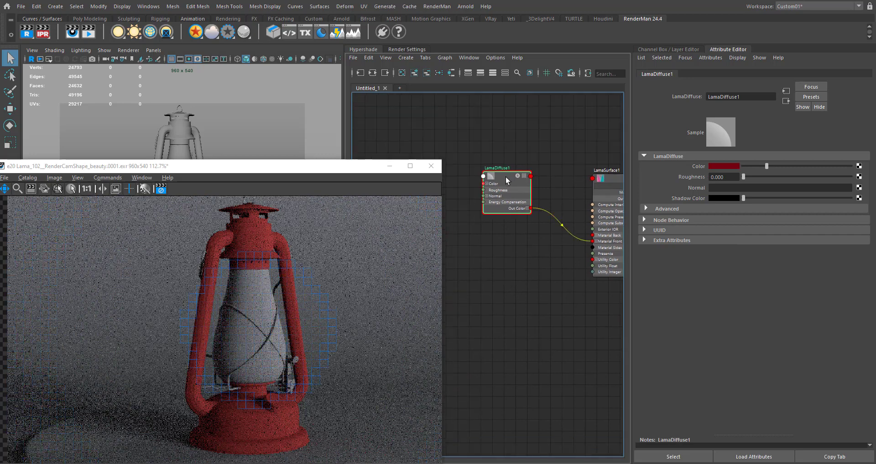
{"action": "left_click_drag", "start_coordinate": [505, 176], "coordinate": [479, 178]}
{"action": "middle_click_drag", "start_coordinate": [504, 249], "coordinate": [524, 240], "text": "alt"}
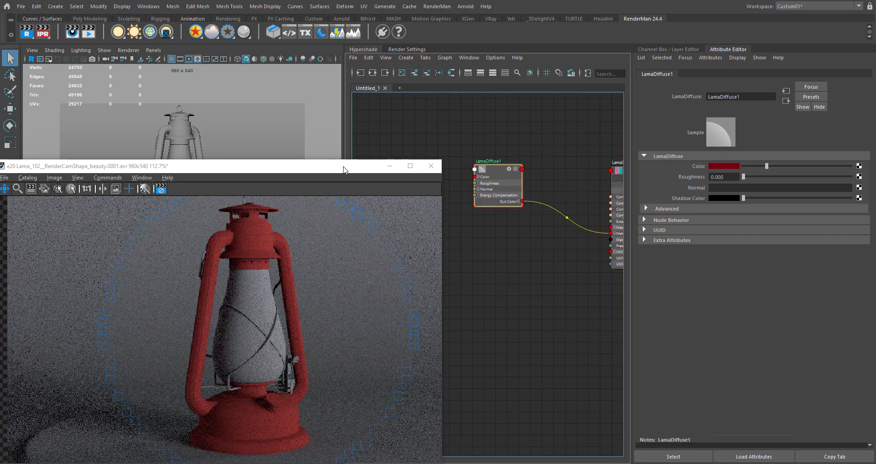
{"action": "left_click_drag", "start_coordinate": [344, 170], "coordinate": [251, 147]}
{"action": "middle_click_drag", "start_coordinate": [520, 292], "coordinate": [477, 283], "text": "alt"}
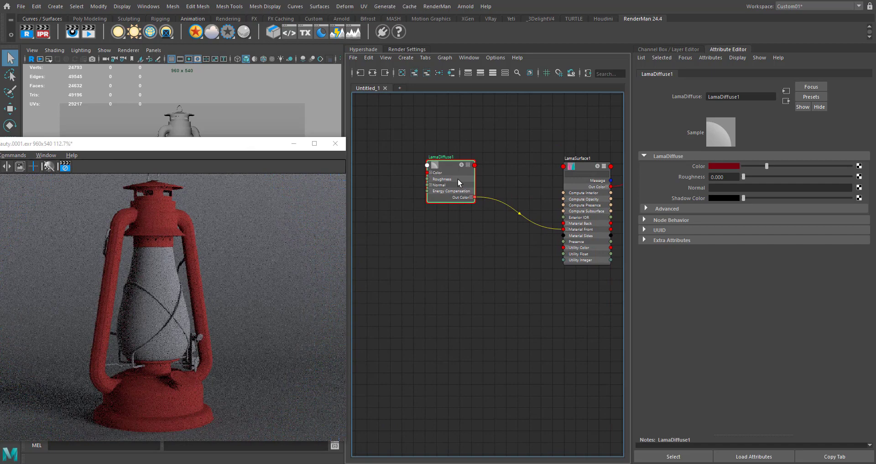
{"action": "left_click_drag", "start_coordinate": [458, 179], "coordinate": [422, 179]}
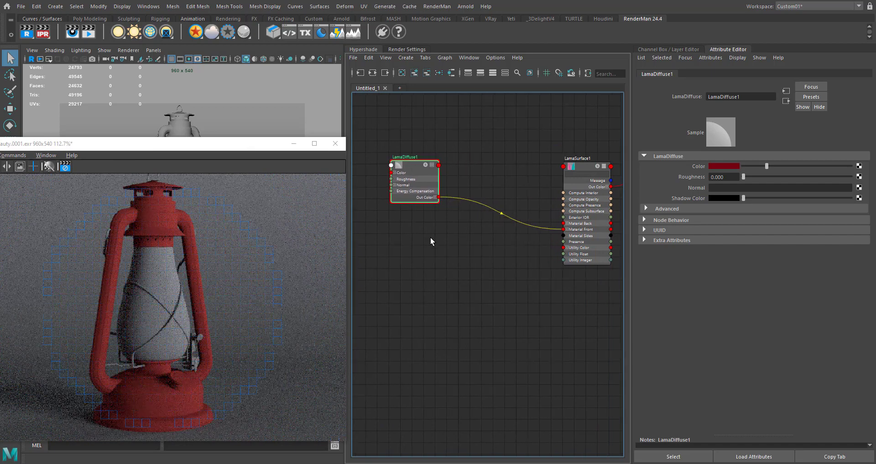
{"action": "middle_click_drag", "start_coordinate": [422, 233], "coordinate": [443, 241], "text": "alt"}
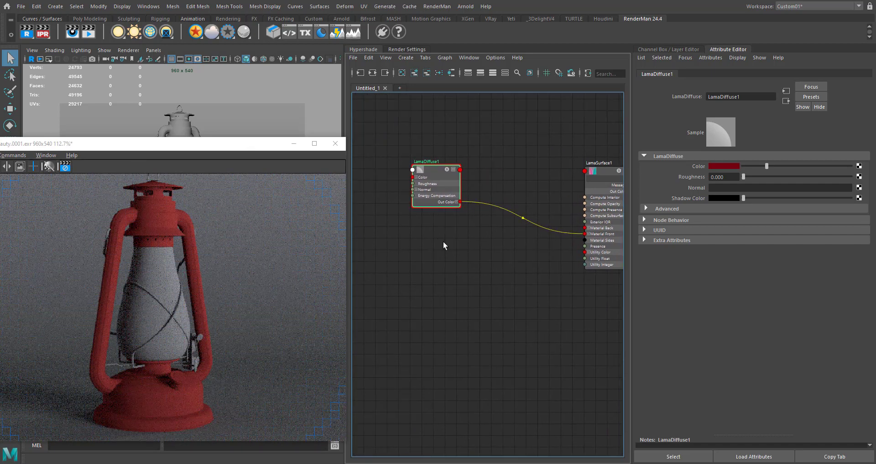
- Add a LamaDielectric node to the graph and place it below the LamaDiffuse node
{"action": "left_click", "coordinate": [443, 242]}
{"action": "key", "text": "Tab"}
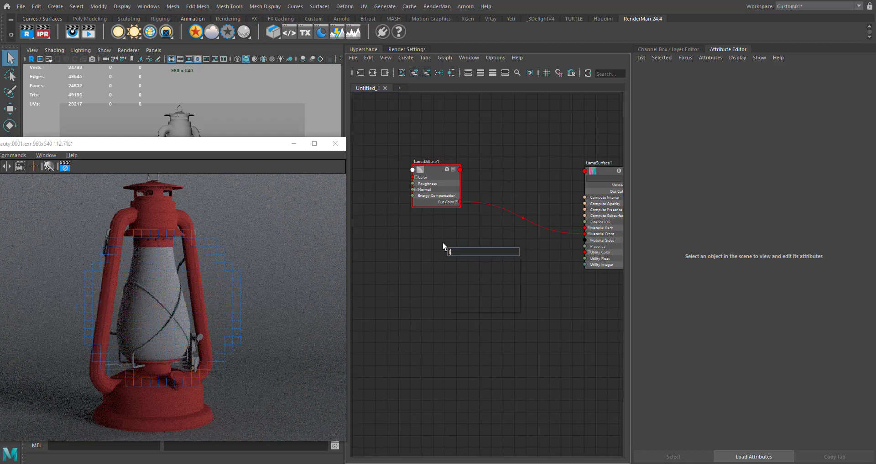
{"action": "type", "text": "lama"}
{"action": "key", "text": "Down"}
{"action": "key", "text": "Down"}
{"action": "key", "text": "Down"}
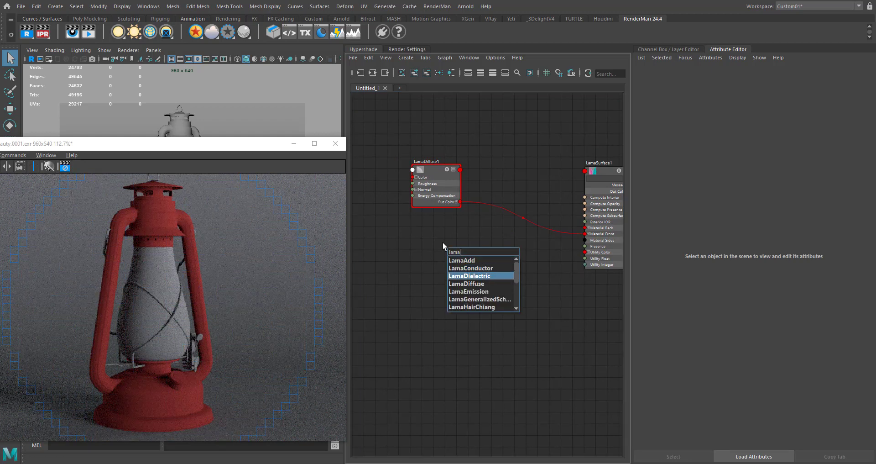
{"action": "key", "text": "Return"}
{"action": "left_click_drag", "start_coordinate": [451, 255], "coordinate": [404, 245]}
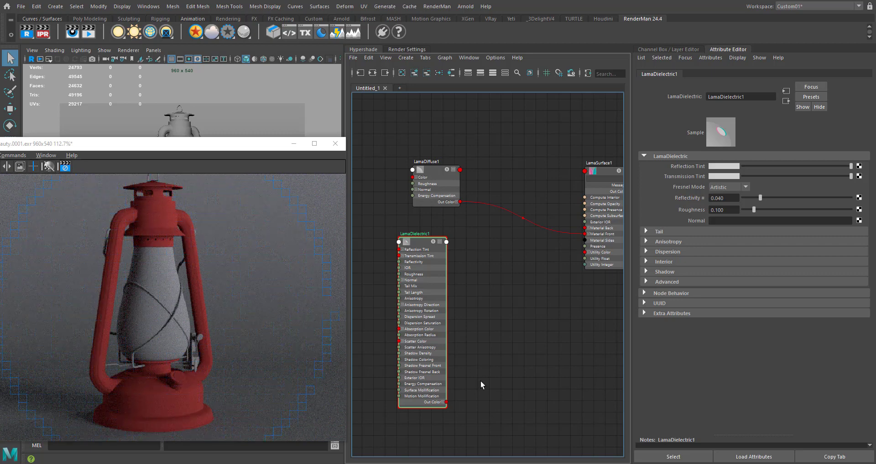
- Connect LamaDielectric's Out Color to LamaSurface's Material Front in place of the diffuse
{"action": "middle_click_drag", "start_coordinate": [471, 378], "coordinate": [440, 375]}
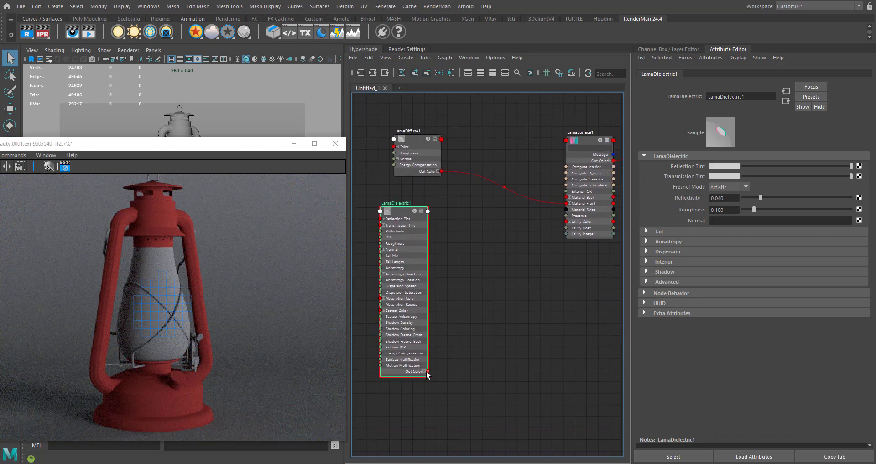
{"action": "left_click_drag", "start_coordinate": [426, 371], "coordinate": [537, 241]}
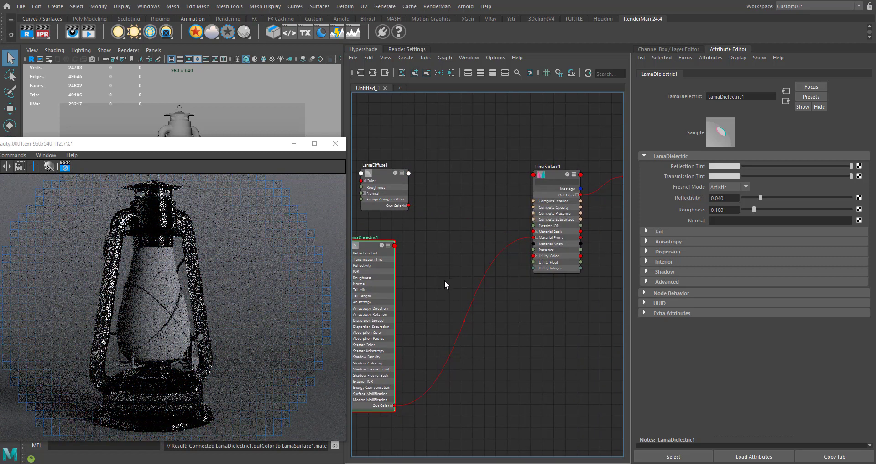
{"action": "middle_click_drag", "start_coordinate": [445, 280], "coordinate": [494, 275], "text": "alt"}
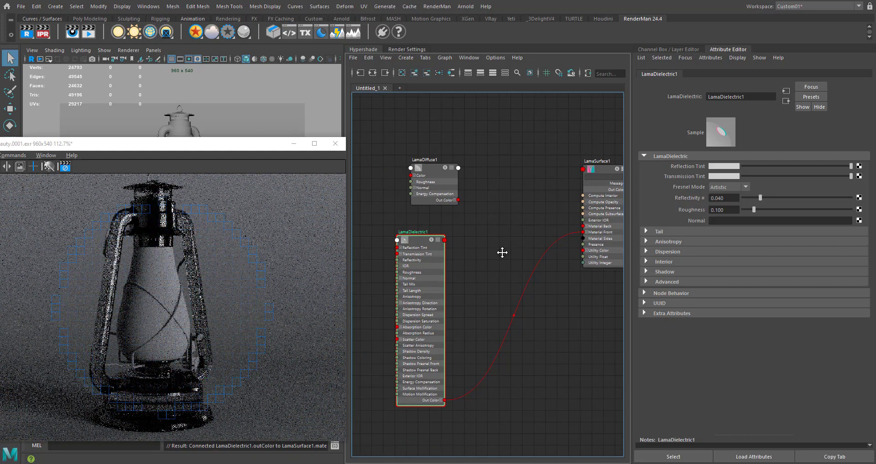
- Add a LamaLayer node and place it between the diffuse and dielectric nodes and LamaSurface
{"action": "middle_click_drag", "start_coordinate": [502, 252], "coordinate": [489, 244], "text": "alt"}
{"action": "key", "text": "Tab"}
{"action": "type", "text": "la"}
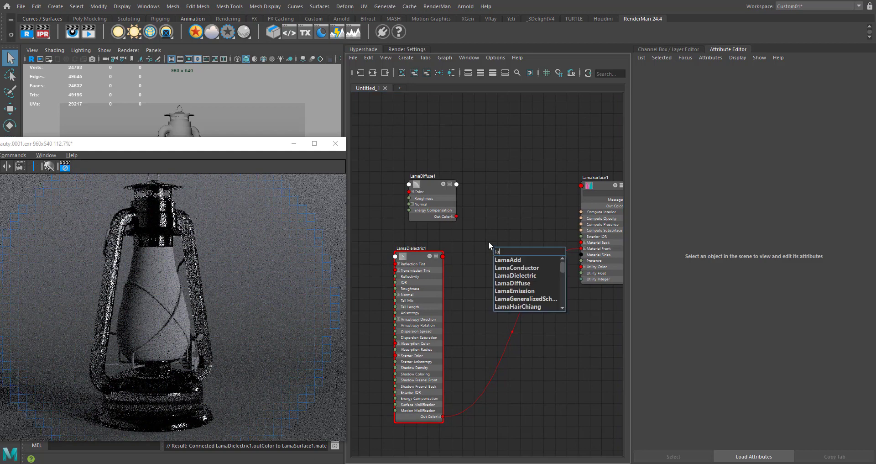
{"action": "type", "text": "malay"}
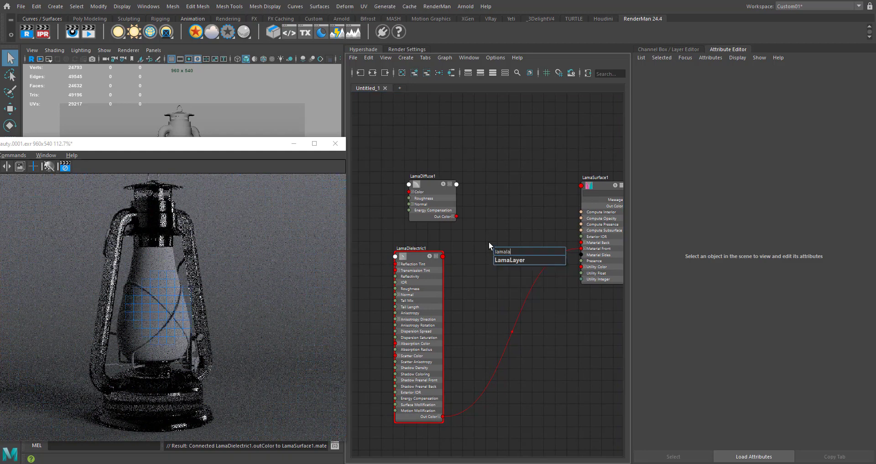
{"action": "key", "text": "Return"}
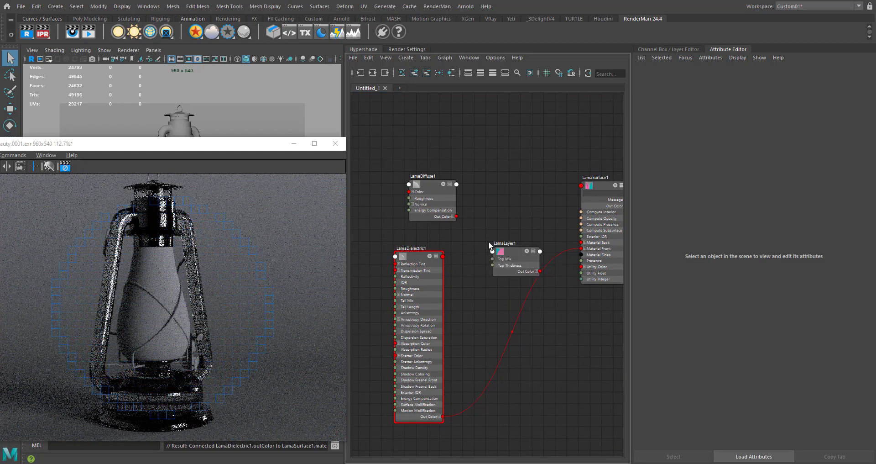
{"action": "left_click_drag", "start_coordinate": [508, 259], "coordinate": [511, 235]}
- Connect LamaDiffuse's Out Color to the LamaLayer's Material Base and LamaDielectric's Out Color to its Material Top
{"action": "key", "text": "1"}
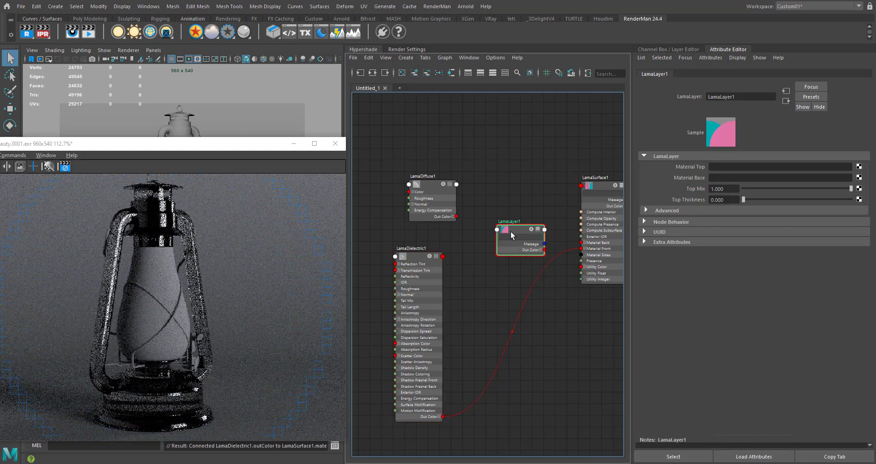
{"action": "key", "text": "3"}
{"action": "left_click_drag", "start_coordinate": [457, 218], "coordinate": [498, 262]}
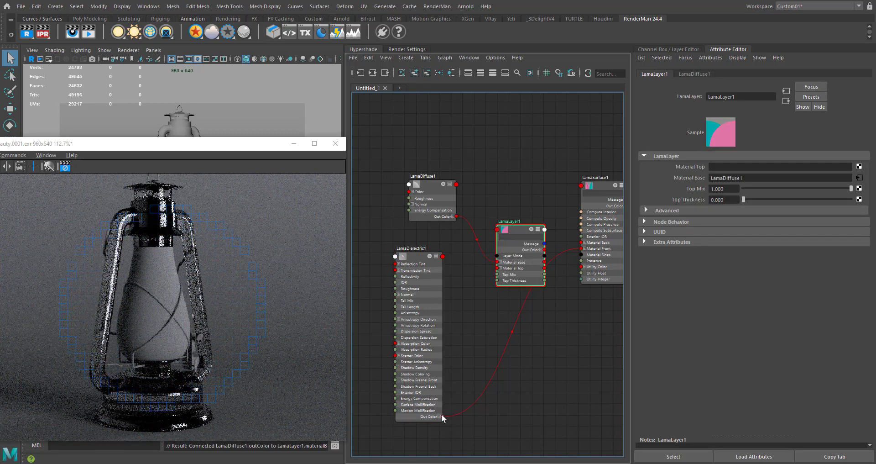
{"action": "left_click_drag", "start_coordinate": [441, 416], "coordinate": [504, 273]}
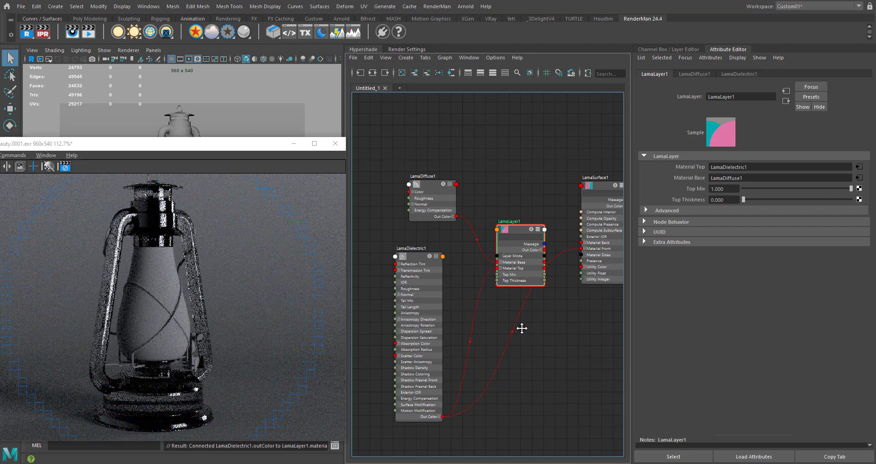
- Connect the LamaLayer's Out Color to LamaSurface's Material Front
{"action": "middle_click_drag", "start_coordinate": [522, 326], "coordinate": [455, 343], "text": "alt"}
{"action": "left_click_drag", "start_coordinate": [477, 265], "coordinate": [525, 273]}
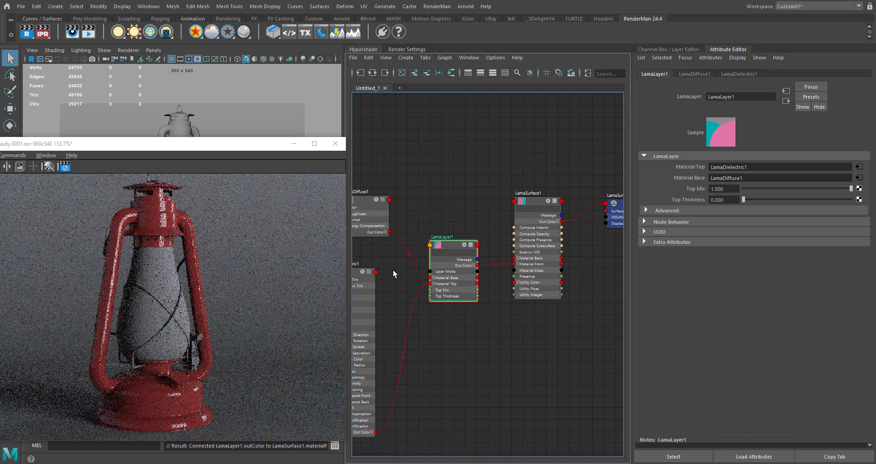
- Reduce the LamaDielectric node to its compact view and align it below LamaDiffuse beside the layer node
{"action": "middle_click_drag", "start_coordinate": [392, 270], "coordinate": [465, 237], "text": "alt"}
{"action": "left_click", "coordinate": [447, 233]}
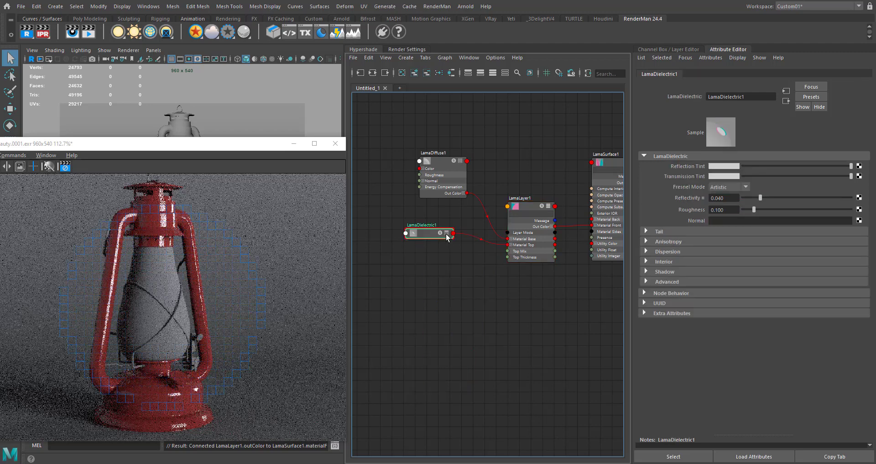
{"action": "left_click", "coordinate": [447, 233]}
{"action": "left_click_drag", "start_coordinate": [432, 233], "coordinate": [439, 245]}
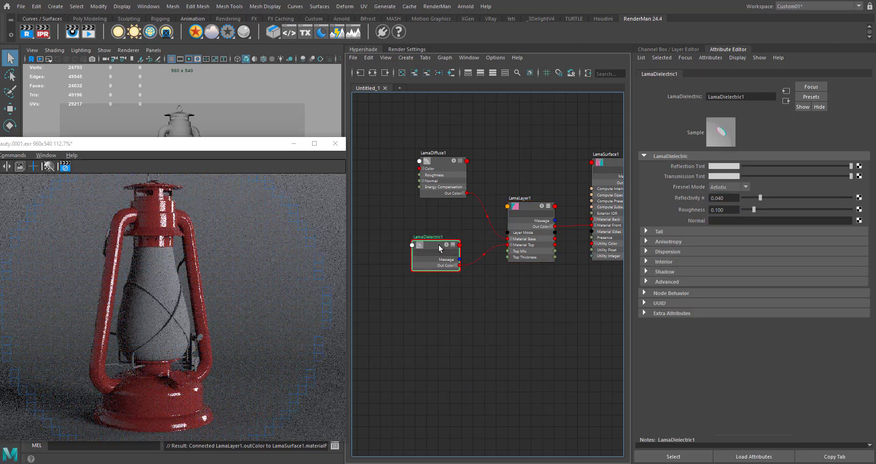
{"action": "left_click_drag", "start_coordinate": [445, 161], "coordinate": [431, 165]}
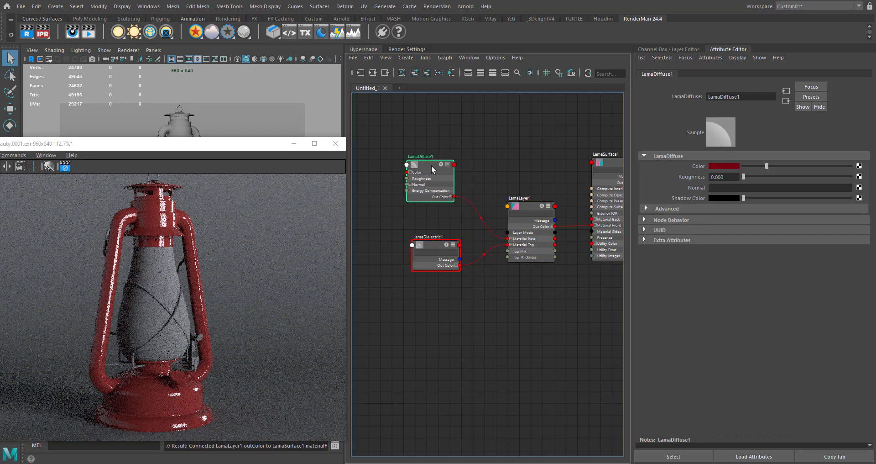
{"action": "middle_click_drag", "start_coordinate": [440, 223], "coordinate": [414, 217], "text": "alt"}
{"action": "left_click_drag", "start_coordinate": [404, 240], "coordinate": [396, 240]}
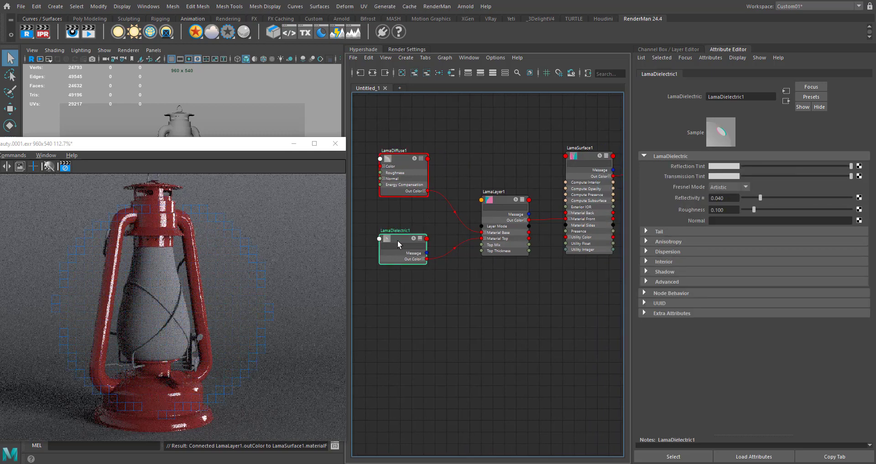
- Raise the saturation of the LamaDiffuse Color to about 0.962
{"action": "left_click", "coordinate": [413, 185]}
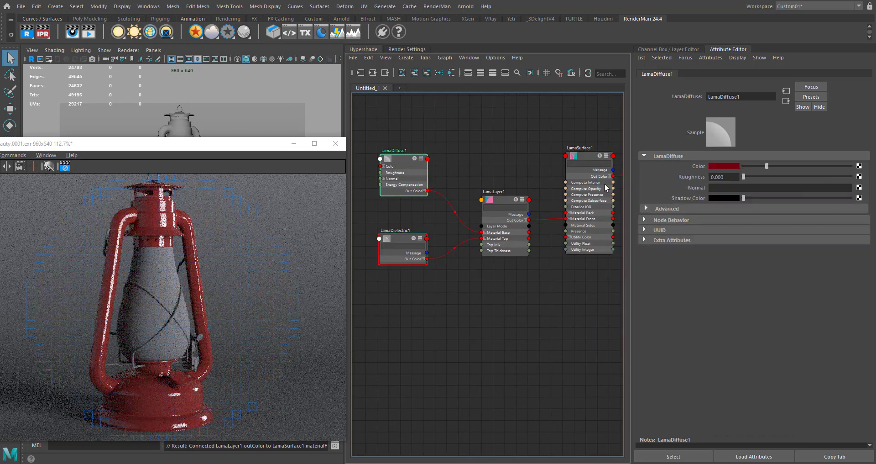
{"action": "left_click", "coordinate": [726, 165]}
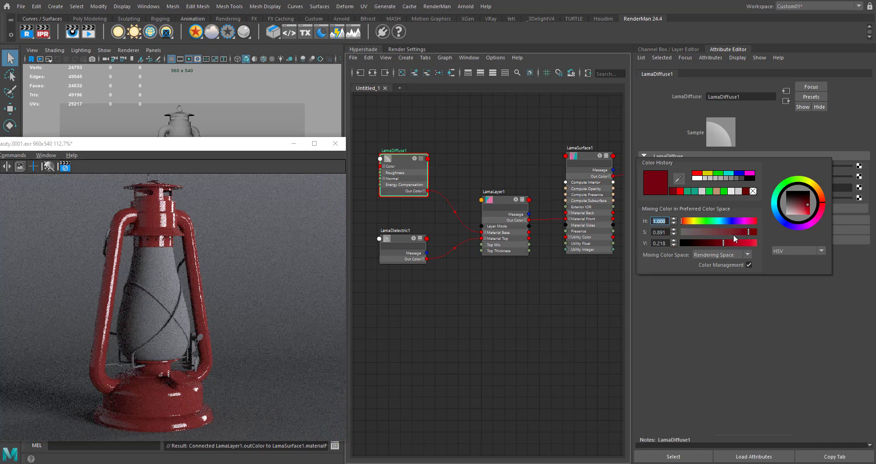
{"action": "left_click_drag", "start_coordinate": [748, 232], "coordinate": [752, 233]}
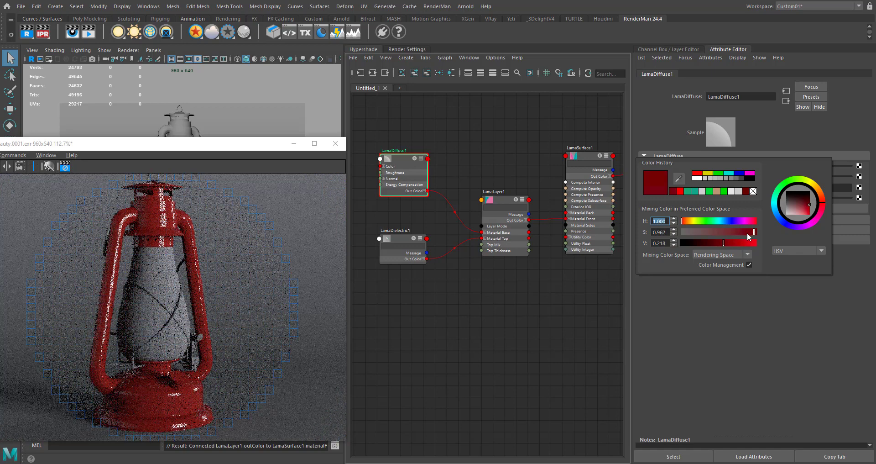
{"action": "middle_click_drag", "start_coordinate": [460, 181], "coordinate": [478, 194], "text": "alt"}
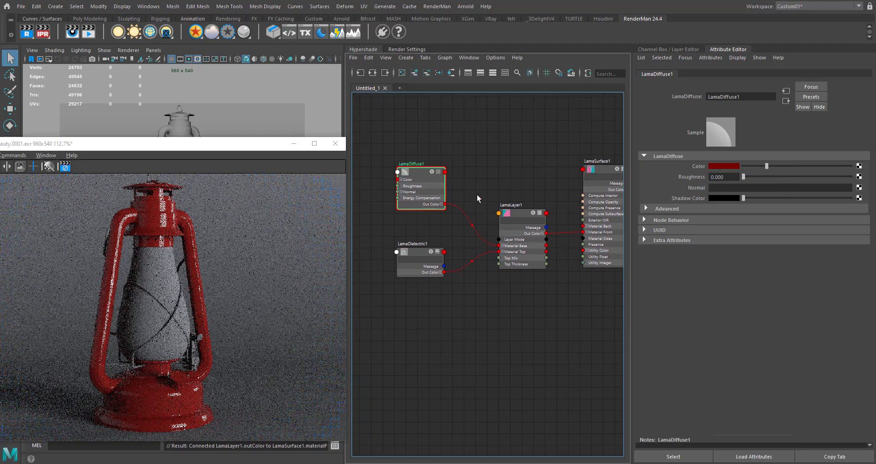
- Move the LamaDiffuse, LamaDielectric and LamaLayer nodes together farther from LamaSurface
{"action": "left_click_drag", "start_coordinate": [379, 354], "coordinate": [378, 356]}
{"action": "left_click_drag", "start_coordinate": [518, 212], "coordinate": [457, 209]}
{"action": "middle_click_drag", "start_coordinate": [428, 310], "coordinate": [508, 301], "text": "alt"}
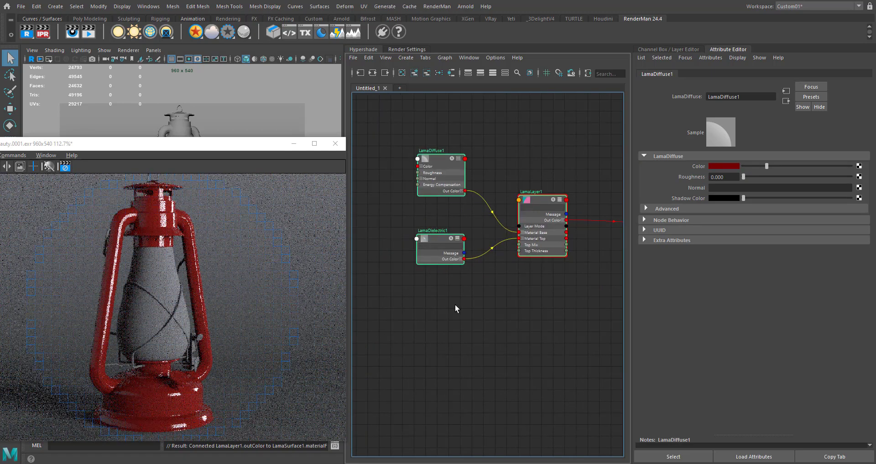
- Raise the LamaDielectric Roughness to about 0.44
{"action": "left_click_drag", "start_coordinate": [419, 315], "coordinate": [473, 232]}
{"action": "left_click", "coordinate": [432, 248]}
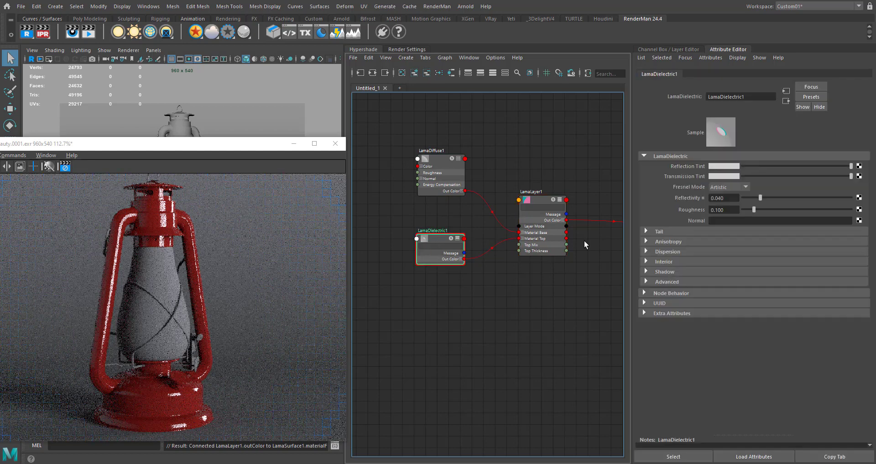
{"action": "left_click_drag", "start_coordinate": [754, 210], "coordinate": [785, 209]}
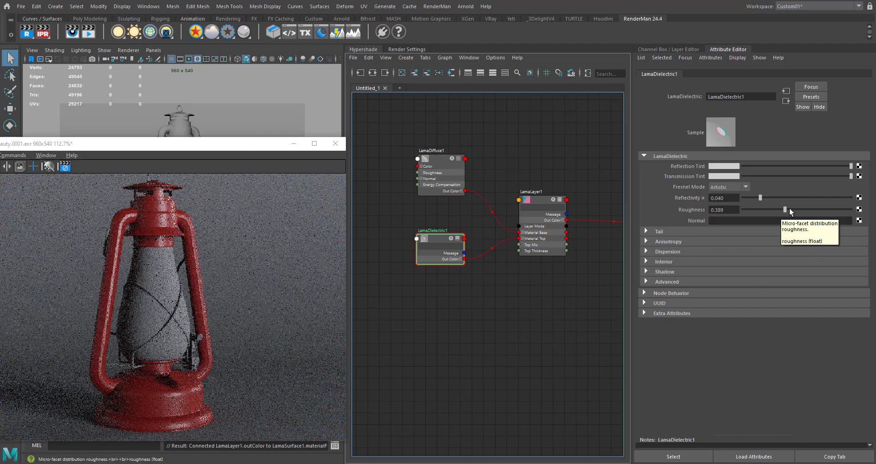
{"action": "left_click_drag", "start_coordinate": [789, 209], "coordinate": [794, 215]}
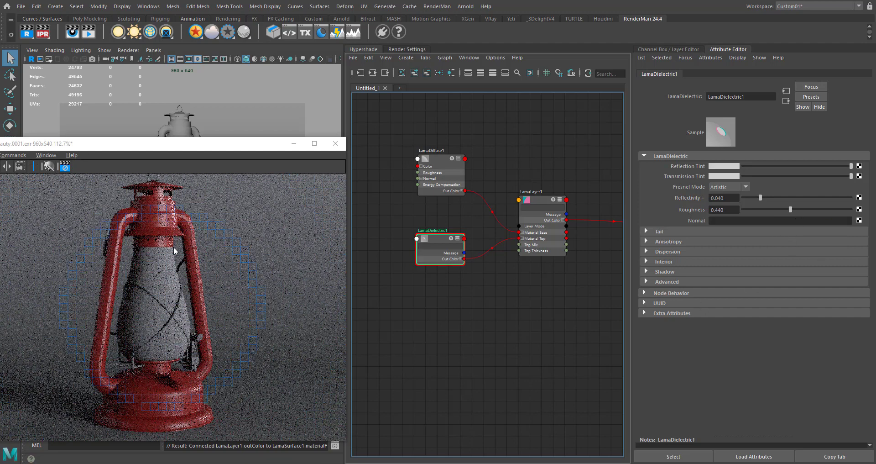
{"action": "left_click", "coordinate": [726, 210]}
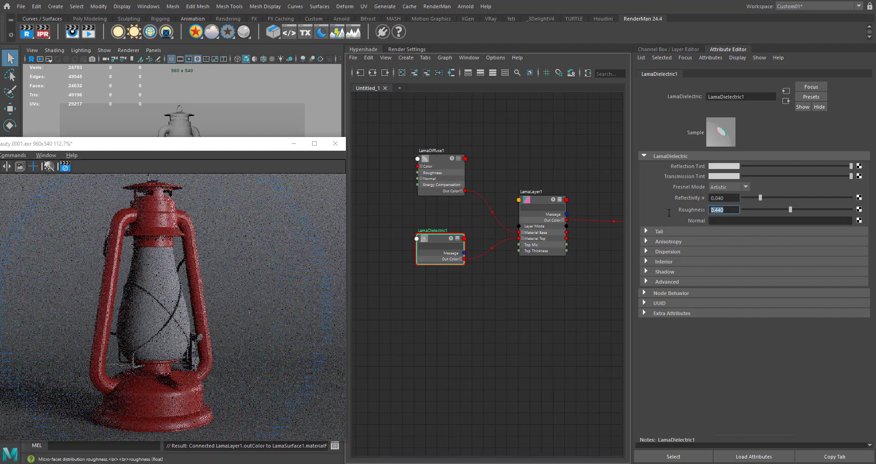
- Add a PxrFractal node and place it upstream of LamaDielectric, leaving a gap between them
{"action": "middle_click_drag", "start_coordinate": [378, 361], "coordinate": [447, 369], "text": "alt"}
{"action": "left_click", "coordinate": [405, 286]}
{"action": "key", "text": "Tab"}
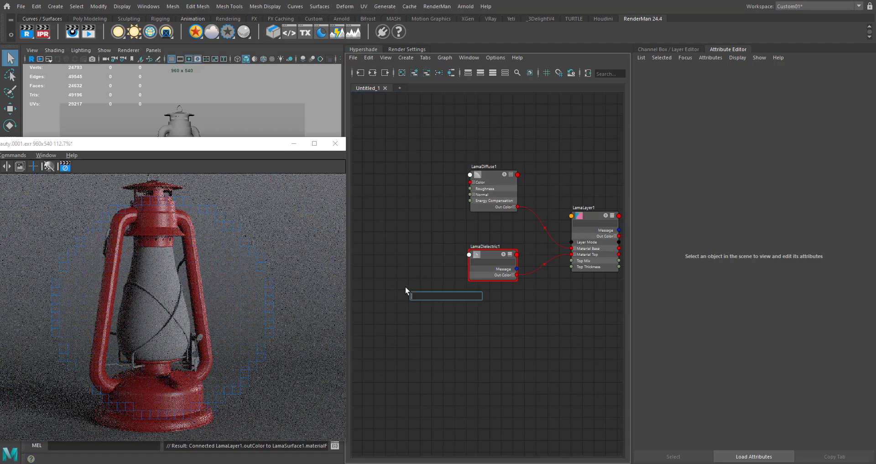
{"action": "type", "text": "pxr"}
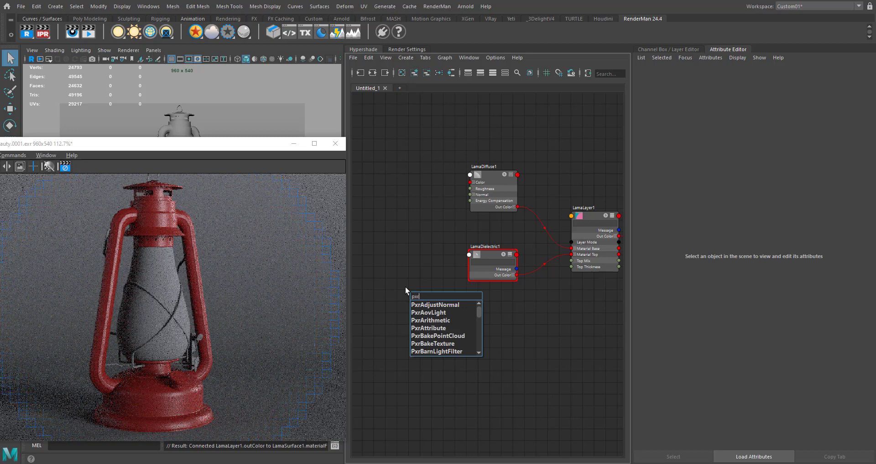
{"action": "type", "text": "fra"}
{"action": "key", "text": "Down"}
{"action": "key", "text": "Return"}
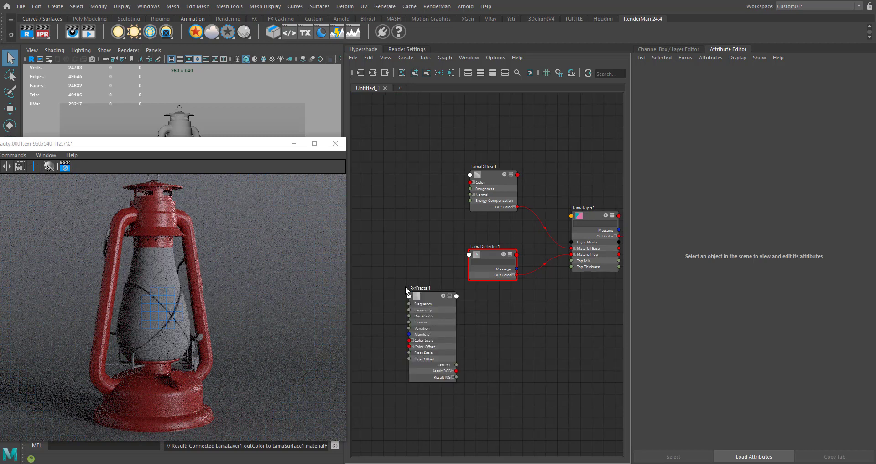
{"action": "left_click_drag", "start_coordinate": [427, 298], "coordinate": [388, 261]}
{"action": "middle_click_drag", "start_coordinate": [447, 302], "coordinate": [464, 318], "text": "alt"}
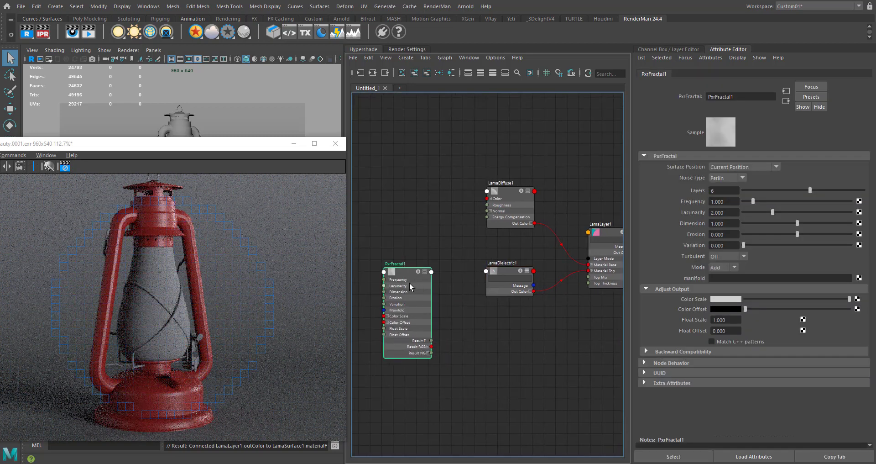
{"action": "left_click_drag", "start_coordinate": [409, 283], "coordinate": [380, 275]}
- Add a PxrRemap node and place it between PxrFractal and LamaDielectric
{"action": "left_click", "coordinate": [422, 288]}
{"action": "key", "text": "Tab"}
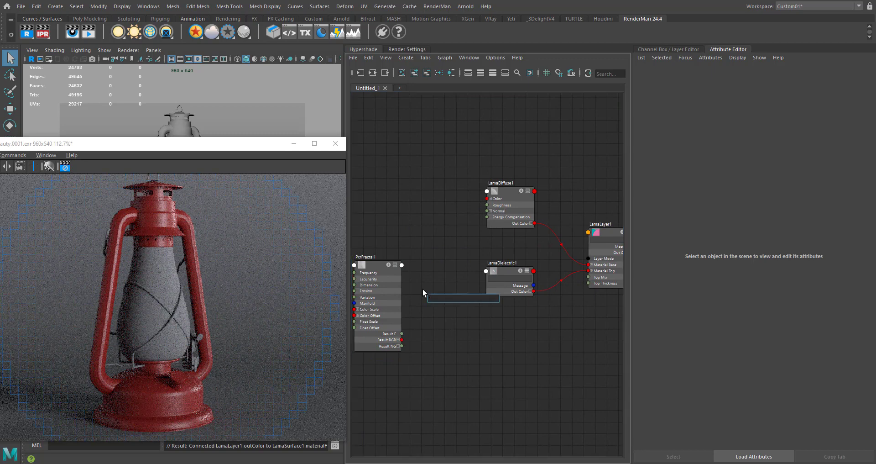
{"action": "type", "text": "remap"}
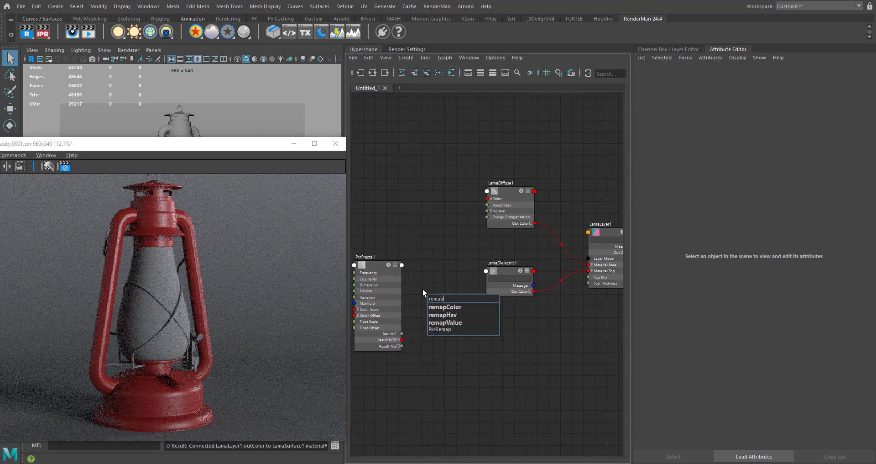
{"action": "key", "text": "Down"}
{"action": "key", "text": "Down"}
{"action": "key", "text": "Down"}
{"action": "key", "text": "Down"}
{"action": "key", "text": "Down"}
{"action": "key", "text": "Return"}
{"action": "left_click_drag", "start_coordinate": [436, 299], "coordinate": [436, 265]}
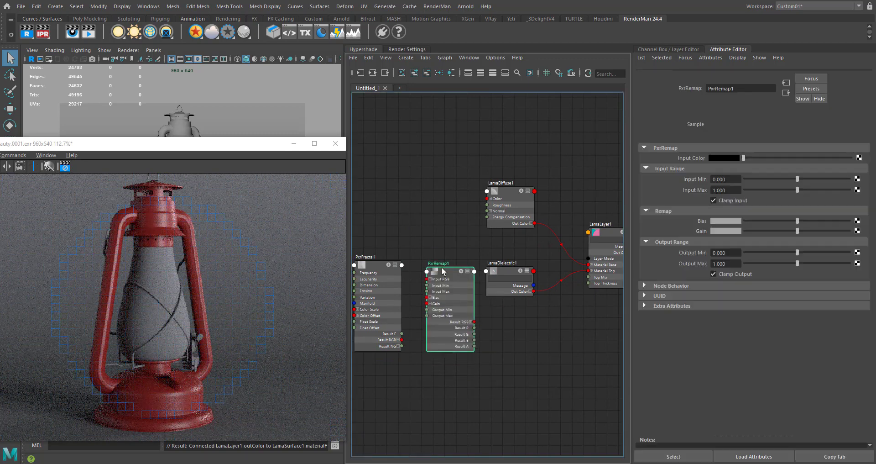
- Connect PxrFractal's Result RGB to PxrRemap's Input RGB, and PxrRemap's Result R to LamaDielectric's Roughness
{"action": "left_click_drag", "start_coordinate": [402, 340], "coordinate": [429, 272]}
{"action": "middle_click_drag", "start_coordinate": [494, 319], "coordinate": [467, 339], "text": "alt"}
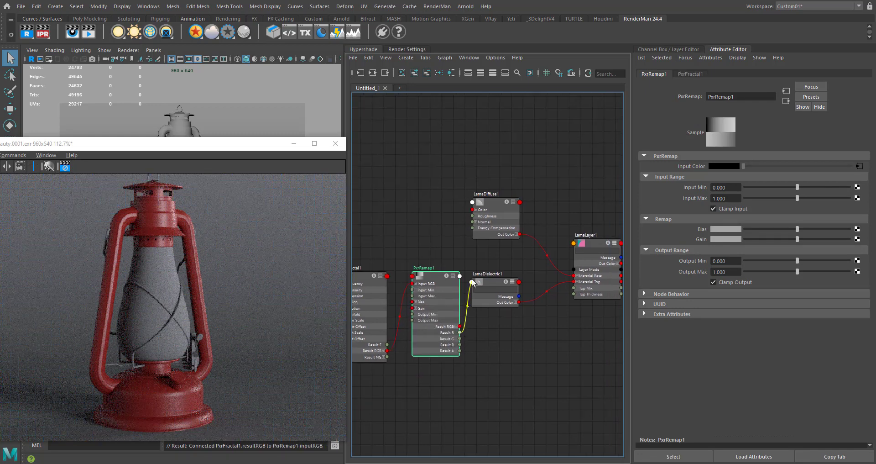
{"action": "left_click_drag", "start_coordinate": [472, 282], "coordinate": [471, 282]}
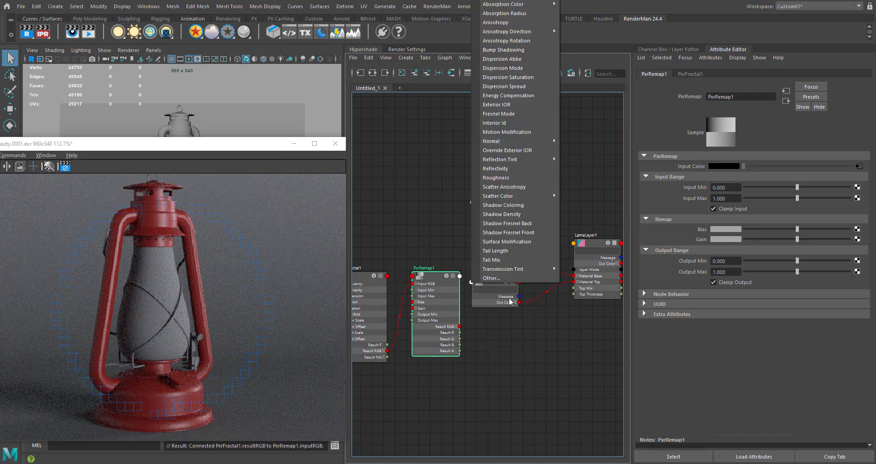
{"action": "left_click", "coordinate": [502, 178]}
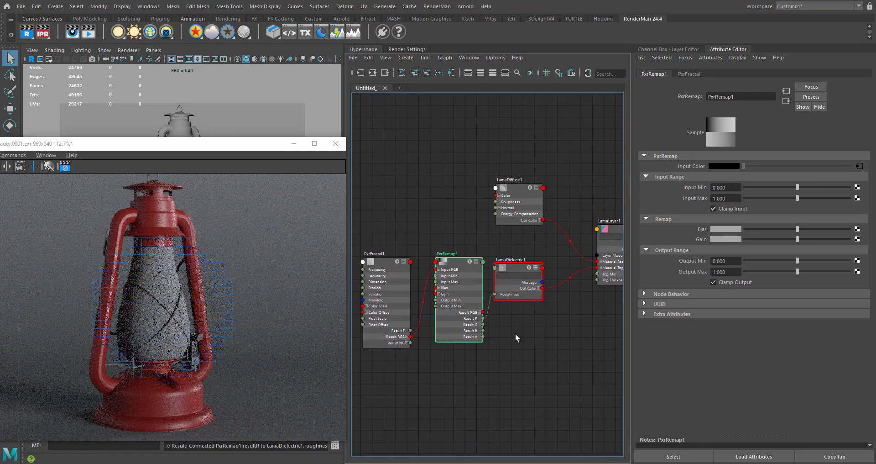
- Move the PxrFractal and PxrRemap nodes together farther away from LamaDielectric
{"action": "middle_click_drag", "start_coordinate": [487, 349], "coordinate": [534, 337], "text": "alt"}
{"action": "left_click", "coordinate": [428, 281], "text": "shift"}
{"action": "left_click_drag", "start_coordinate": [503, 253], "coordinate": [472, 251]}
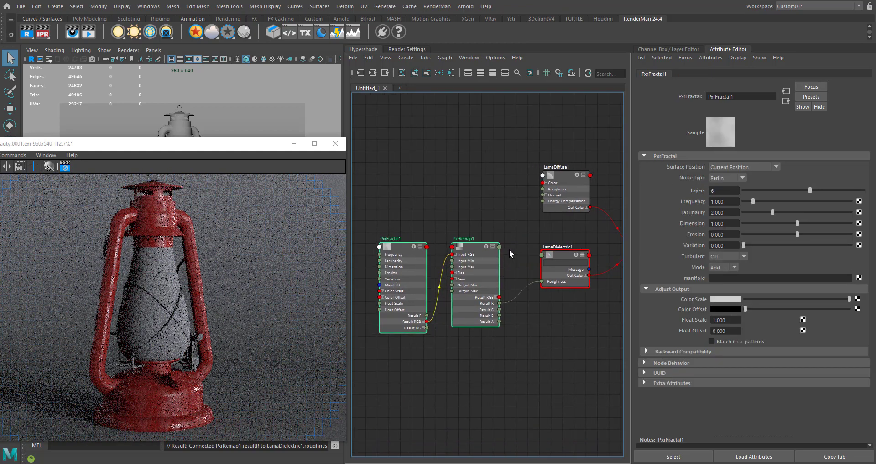
- Solo the PxrRemap node so the interactive render previews the fractal pattern on the lantern
{"action": "left_click", "coordinate": [510, 256]}
{"action": "left_click", "coordinate": [479, 240]}
{"action": "middle_click_drag", "start_coordinate": [456, 197], "coordinate": [475, 207], "text": "alt"}
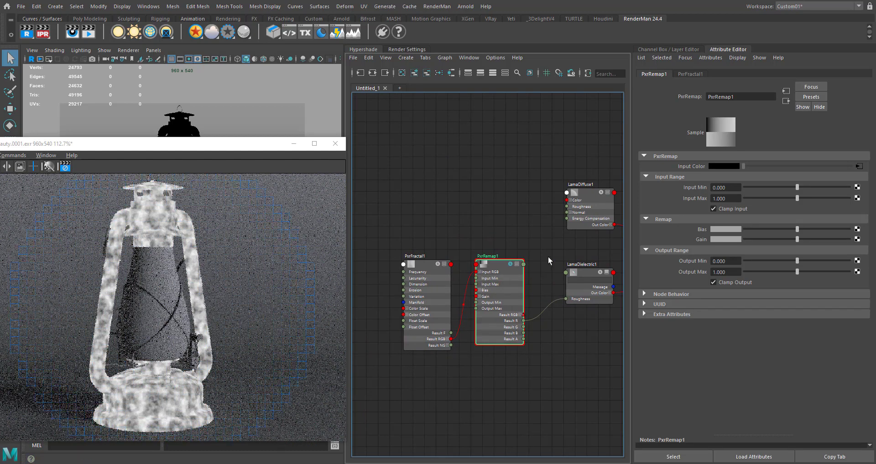
- Set PxrFractal's Lacunarity to about 2.65, Erosion to about 0.86 and Variation to about 1.14
{"action": "left_click", "coordinate": [431, 265]}
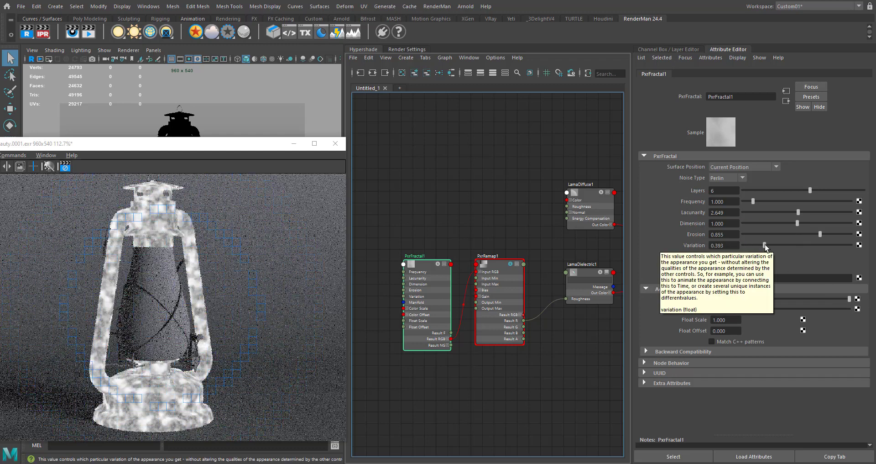
{"action": "left_click", "coordinate": [787, 244]}
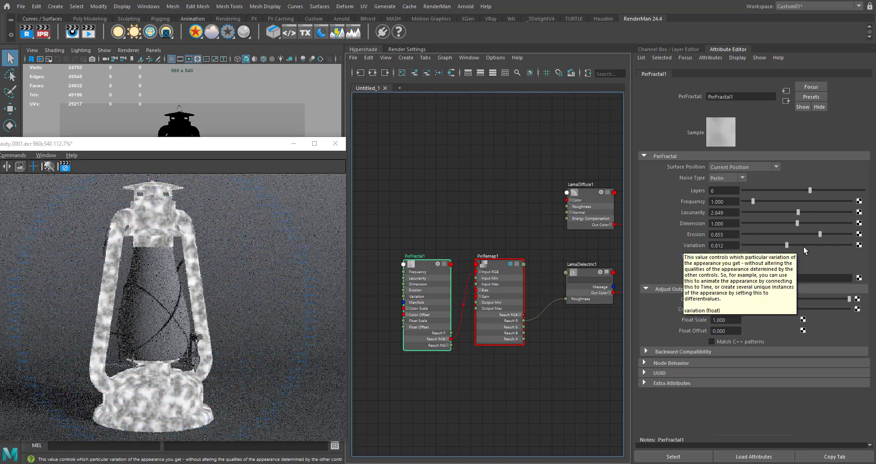
{"action": "left_click", "coordinate": [804, 246]}
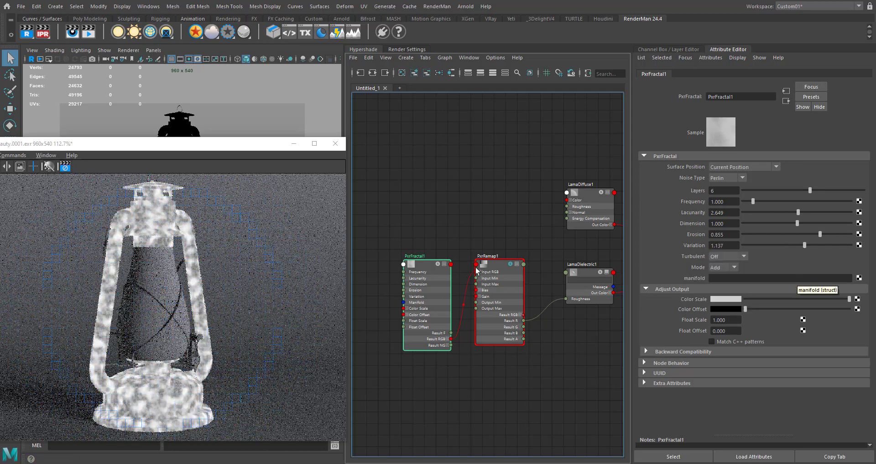
- Turn off the PxrRemap solo preview and set the node's Output Min to 0.35
{"action": "left_click", "coordinate": [511, 264]}
{"action": "middle_click_drag", "start_coordinate": [516, 244], "coordinate": [463, 242], "text": "alt"}
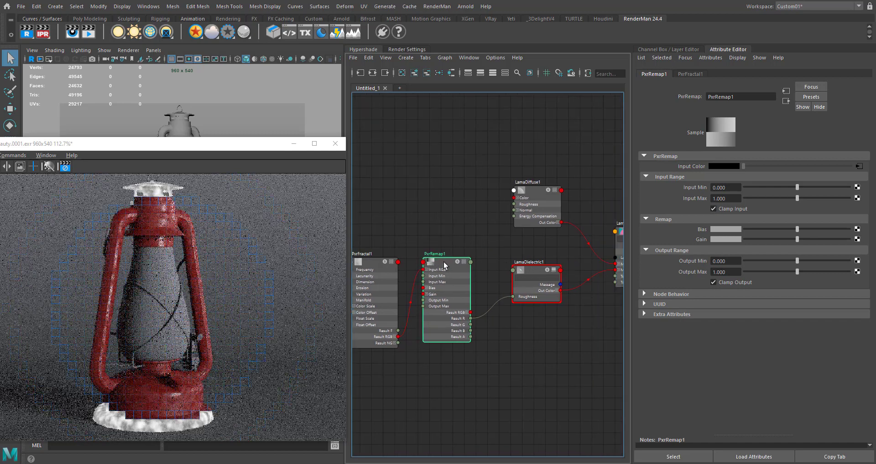
{"action": "left_click", "coordinate": [731, 261]}
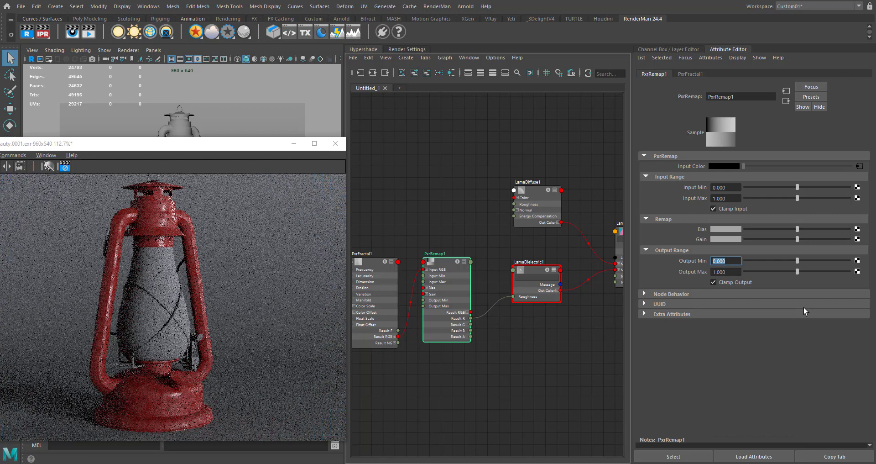
{"action": "type", "text": "0.35"}
{"action": "key", "text": "Return"}
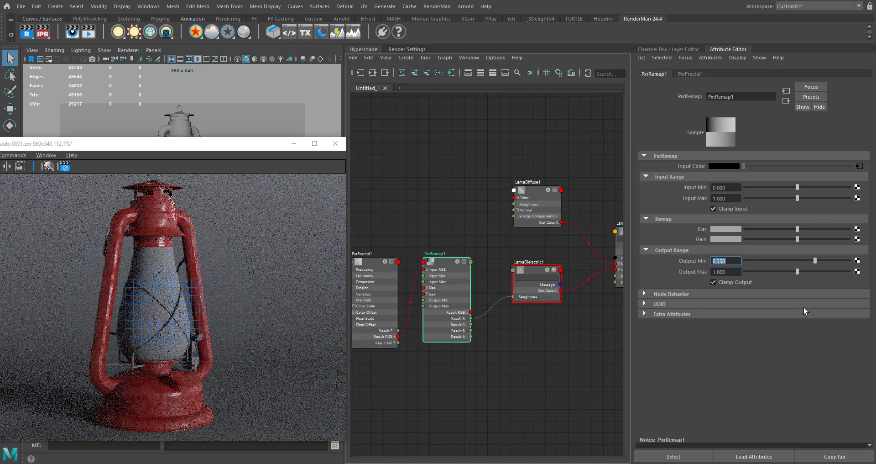
- Set PxrRemap's Output Max to 0.44
{"action": "key", "text": "Tab"}
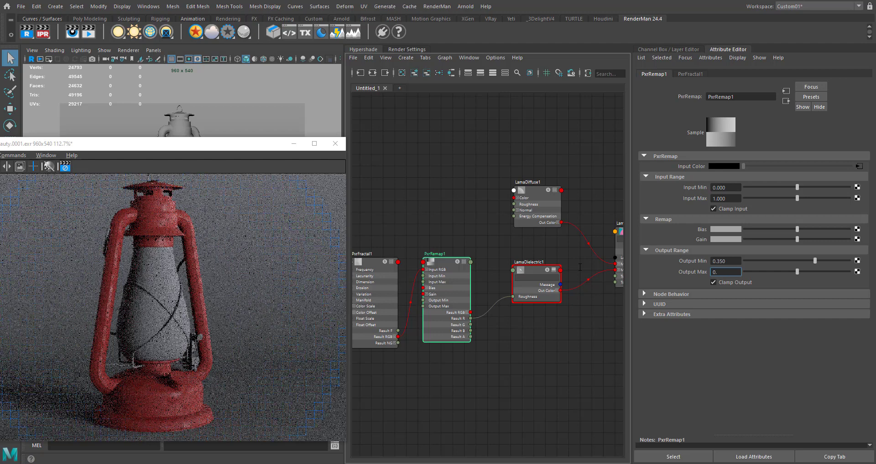
{"action": "type", "text": "0.4"}
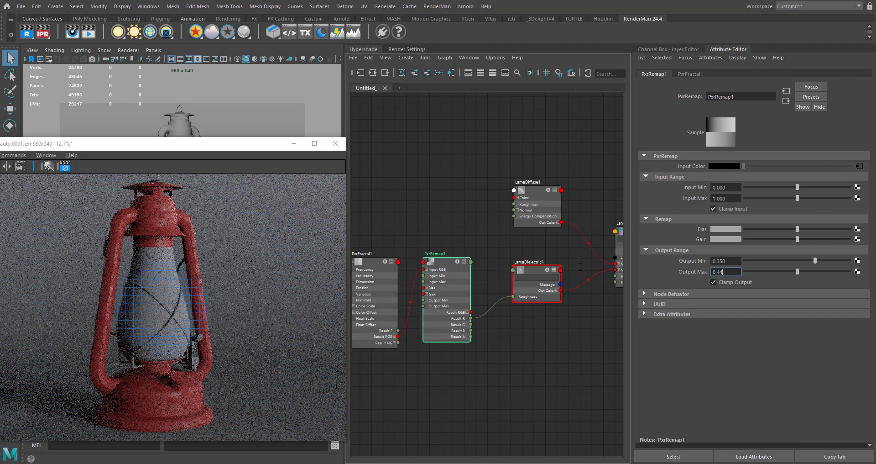
{"action": "type", "text": "4"}
{"action": "key", "text": "Return"}
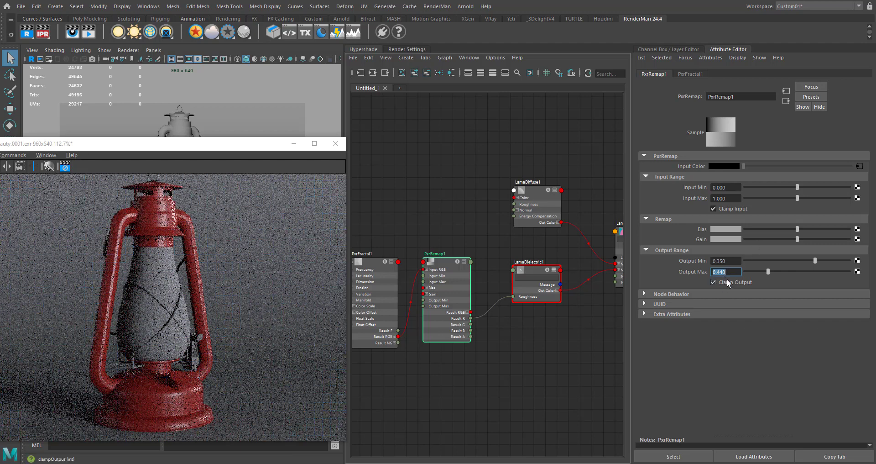
- Raise PxrRemap's Output Max to 0.5
{"action": "left_click_drag", "start_coordinate": [727, 273], "coordinate": [719, 273]}
{"action": "type", "text": "3"}
{"action": "key", "text": "Return"}
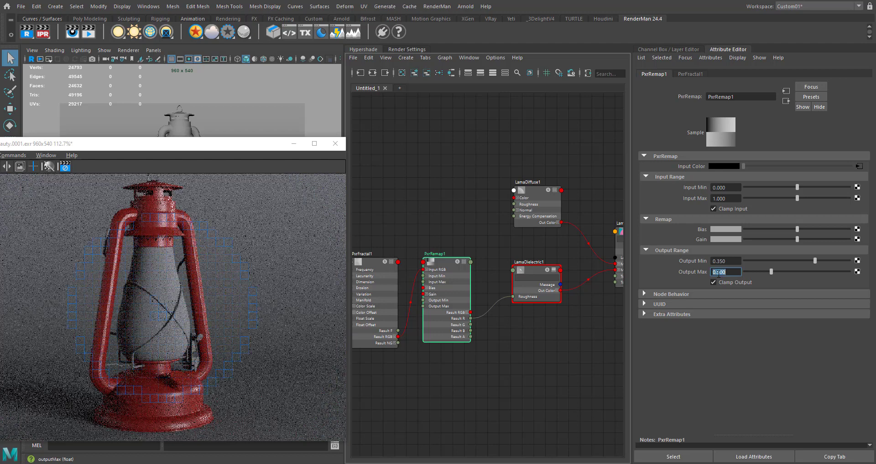
{"action": "type", "text": "5"}
{"action": "key", "text": "Return"}
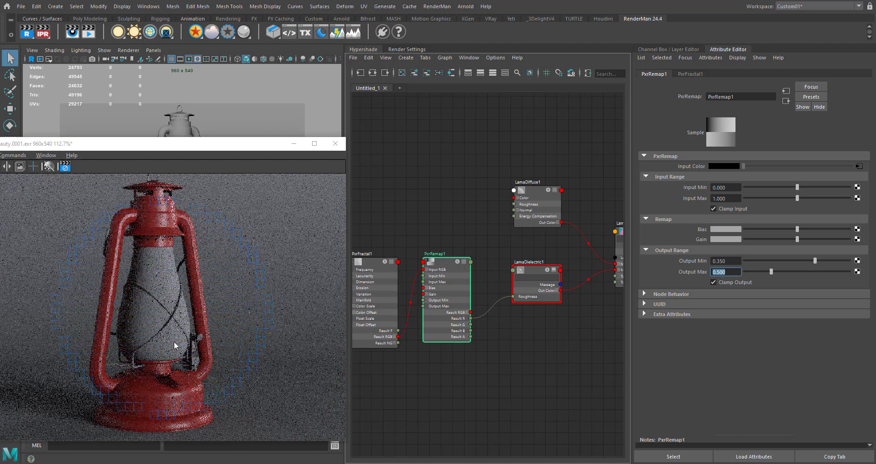
- Shift the render window slightly upward and move PxrFractal and PxrRemap together closer to LamaDielectric
{"action": "left_click_drag", "start_coordinate": [225, 153], "coordinate": [224, 132]}
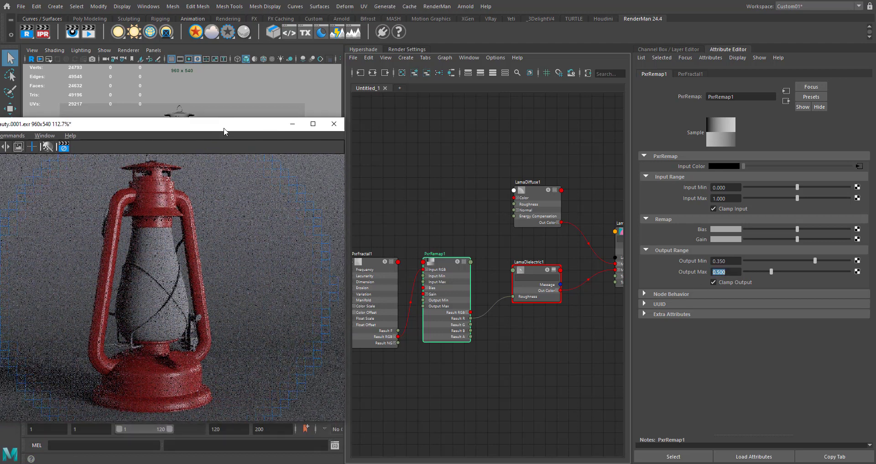
{"action": "middle_click_drag", "start_coordinate": [469, 237], "coordinate": [441, 225], "text": "alt"}
{"action": "scroll", "coordinate": [496, 225], "scroll_direction": "down", "scroll_amount": 3}
{"action": "left_click", "coordinate": [365, 262], "text": "shift"}
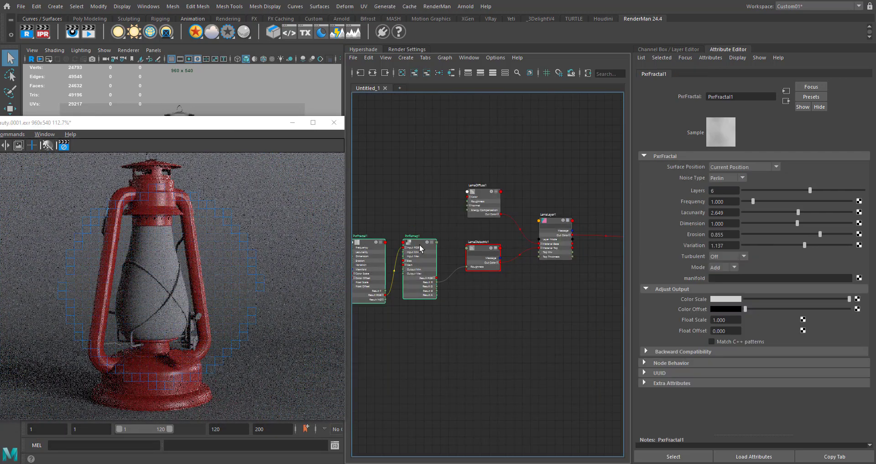
{"action": "left_click_drag", "start_coordinate": [420, 245], "coordinate": [437, 248]}
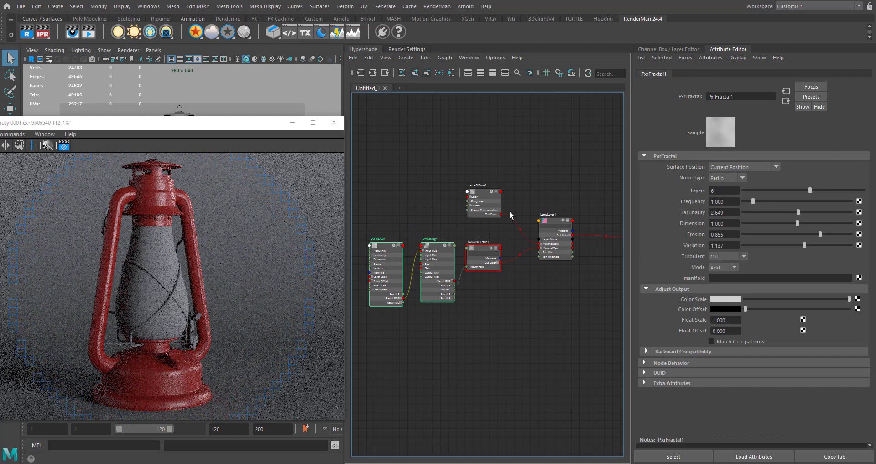
- Move LamaSurface and its shading group together farther away from LamaLayer to make room between them
{"action": "scroll", "coordinate": [556, 188], "scroll_direction": "down", "scroll_amount": 2}
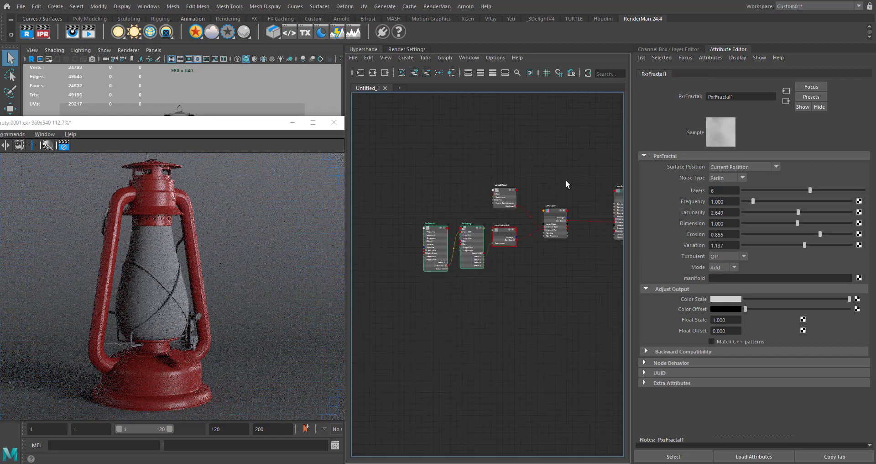
{"action": "left_click", "coordinate": [565, 208]}
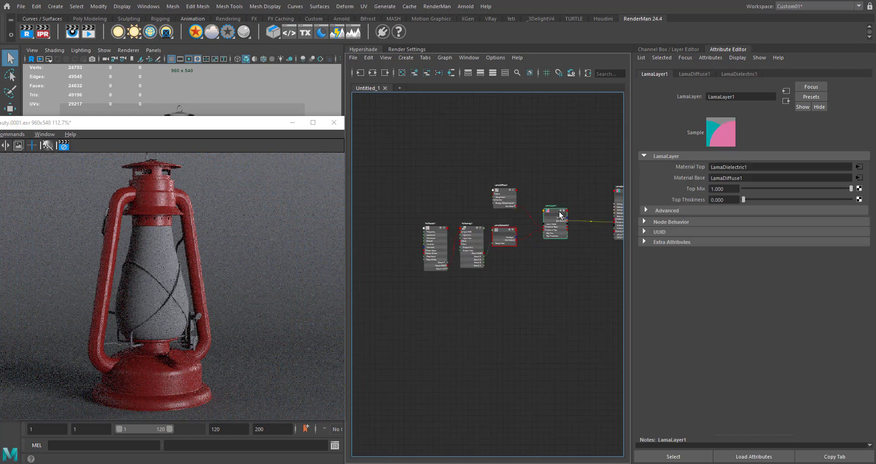
{"action": "left_click", "coordinate": [561, 179]}
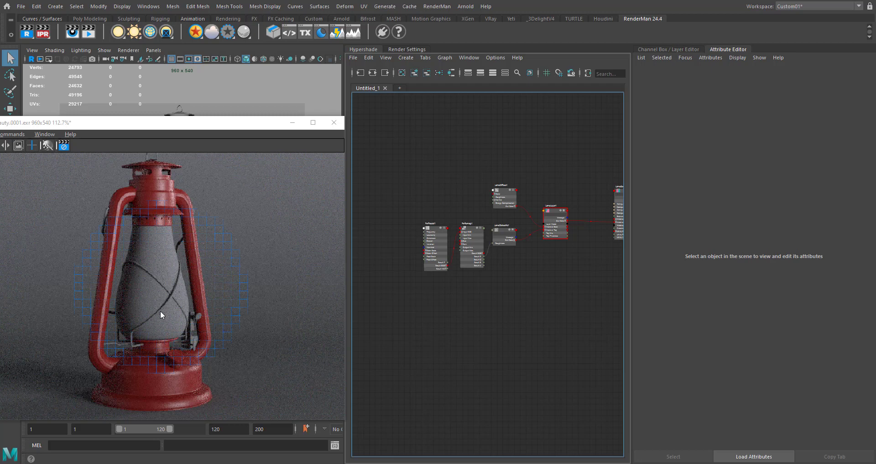
{"action": "middle_click_drag", "start_coordinate": [534, 276], "coordinate": [423, 309], "text": "alt"}
{"action": "left_click", "coordinate": [516, 224]}
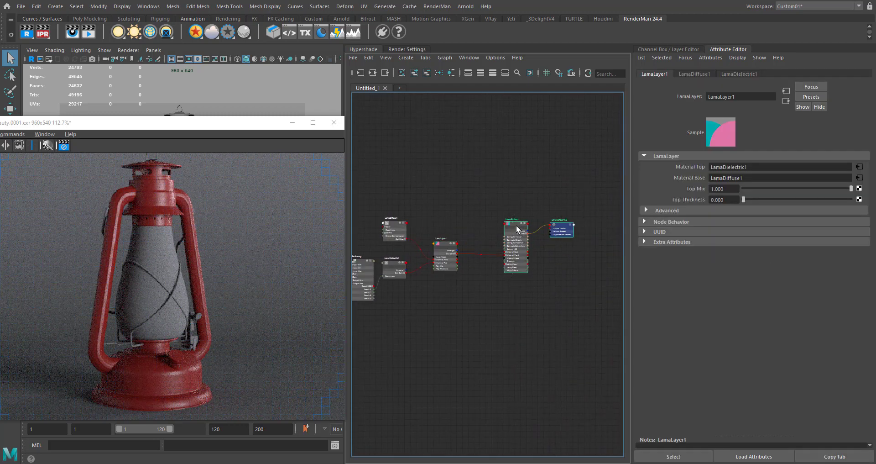
{"action": "left_click", "coordinate": [486, 310]}
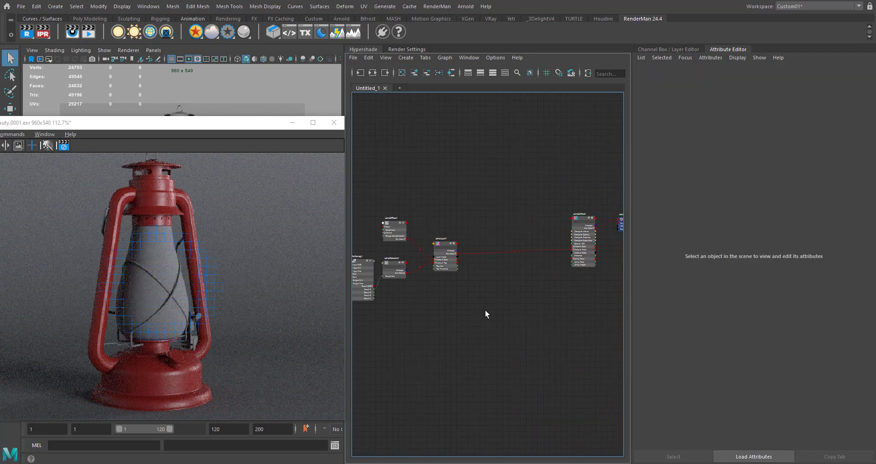
- Add a LamaConductor node and place it below LamaLayer
{"action": "key", "text": "Tab"}
{"action": "type", "text": "lama"}
{"action": "key", "text": "Down"}
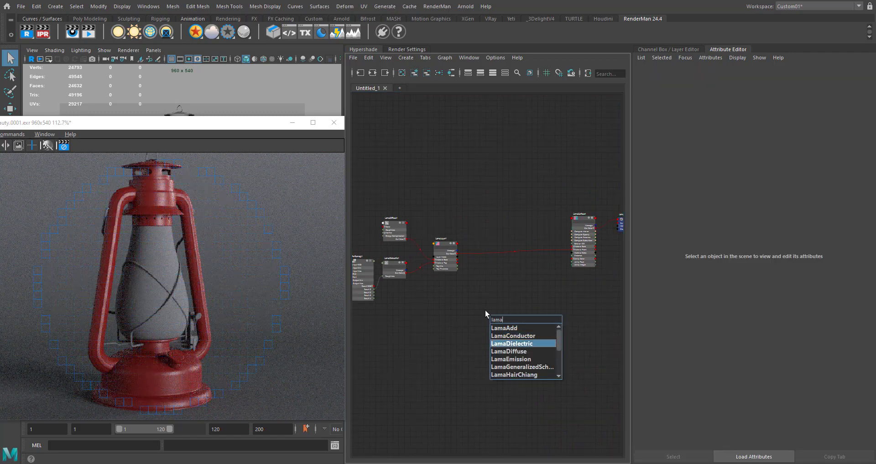
{"action": "key", "text": "Return"}
{"action": "left_click_drag", "start_coordinate": [501, 315], "coordinate": [448, 304]}
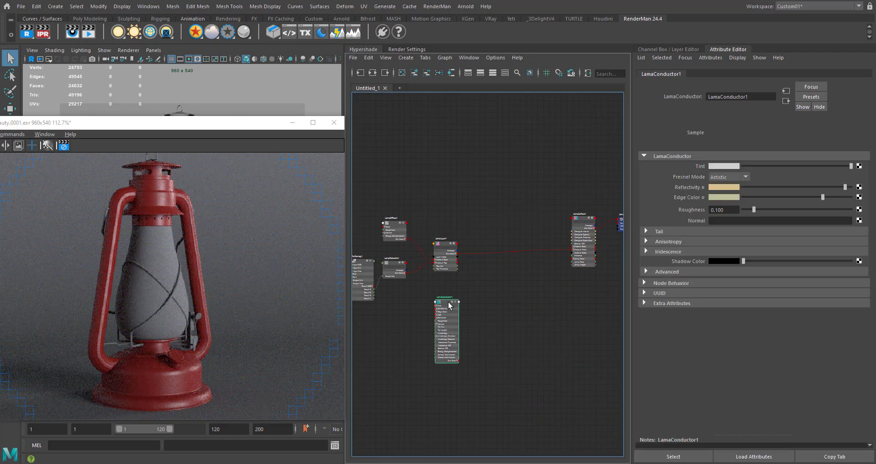
- Connect LamaConductor's Out Color to LamaSurface's Material Front in place of the LamaLayer output
{"action": "scroll", "coordinate": [485, 346], "scroll_direction": "up", "scroll_amount": 4}
{"action": "middle_click_drag", "start_coordinate": [462, 335], "coordinate": [431, 374], "text": "alt"}
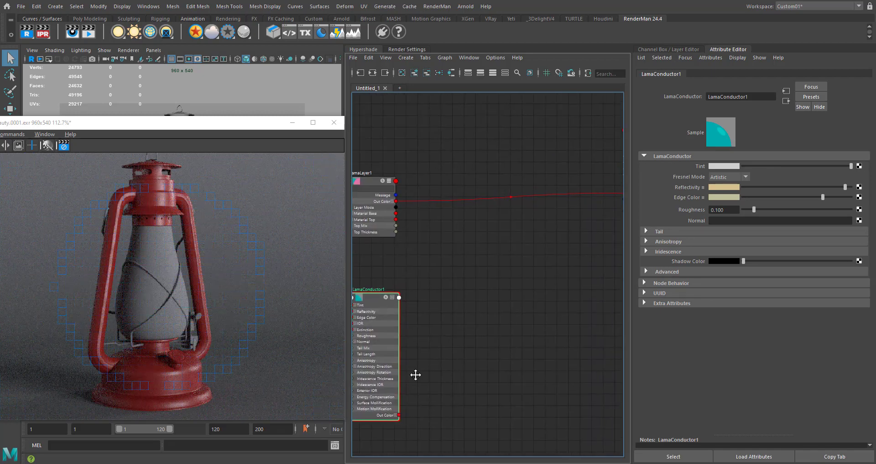
{"action": "middle_click_drag", "start_coordinate": [415, 374], "coordinate": [371, 414], "text": "alt"}
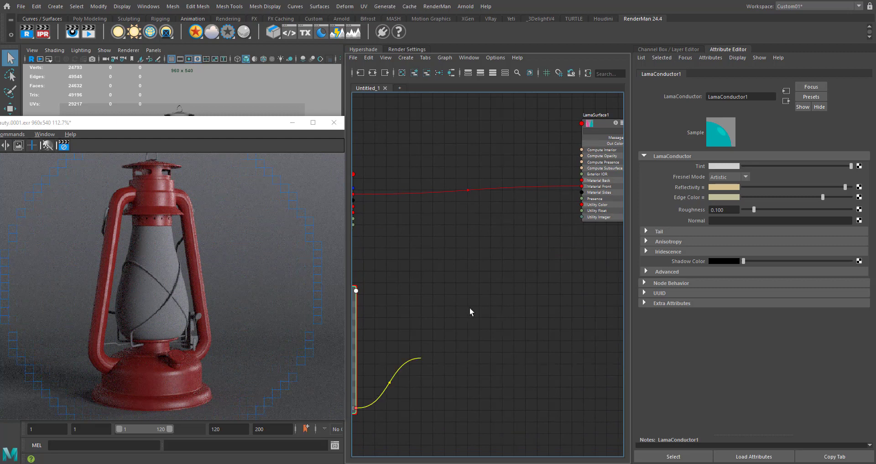
{"action": "middle_click_drag", "start_coordinate": [503, 290], "coordinate": [499, 326], "text": "alt"}
{"action": "left_click", "coordinate": [482, 268]}
- Collapse the LamaConductor node so it displays only its basic connections
{"action": "middle_click_drag", "start_coordinate": [417, 266], "coordinate": [451, 293], "text": "alt"}
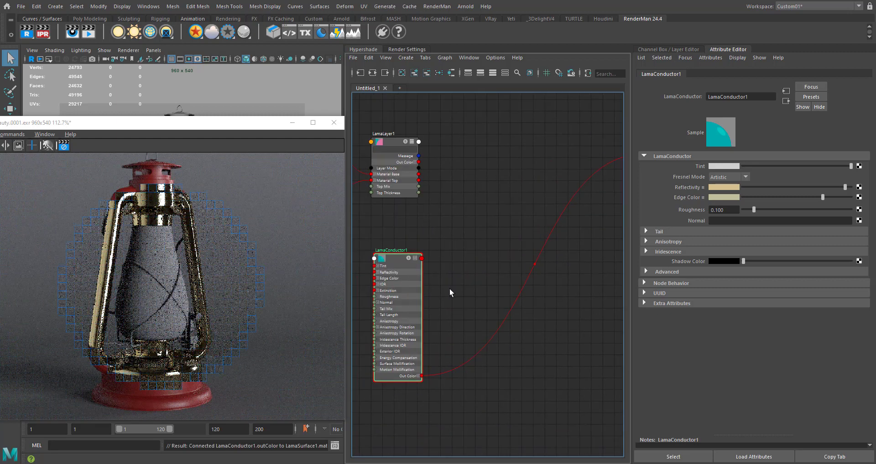
{"action": "key", "text": "1"}
{"action": "left_click", "coordinate": [415, 258]}
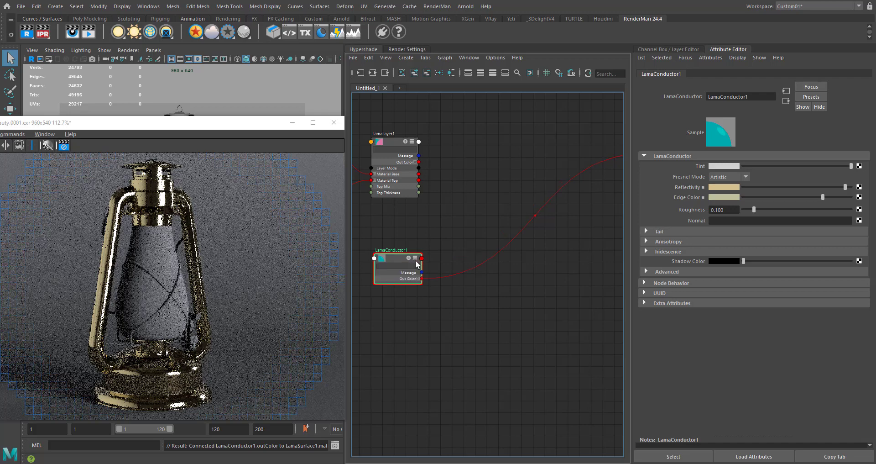
{"action": "middle_click_drag", "start_coordinate": [525, 343], "coordinate": [495, 363], "text": "alt"}
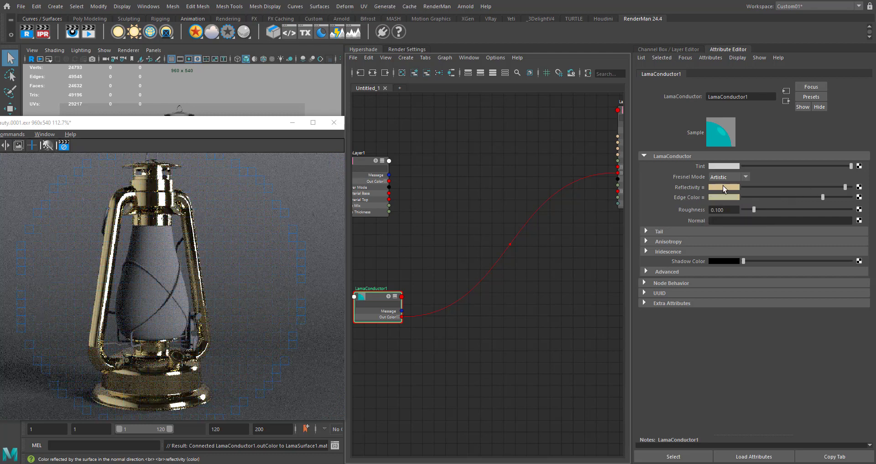
- Set LamaConductor's Reflectivity to the dark red from the color history
{"action": "left_click_drag", "start_coordinate": [764, 187], "coordinate": [841, 189]}
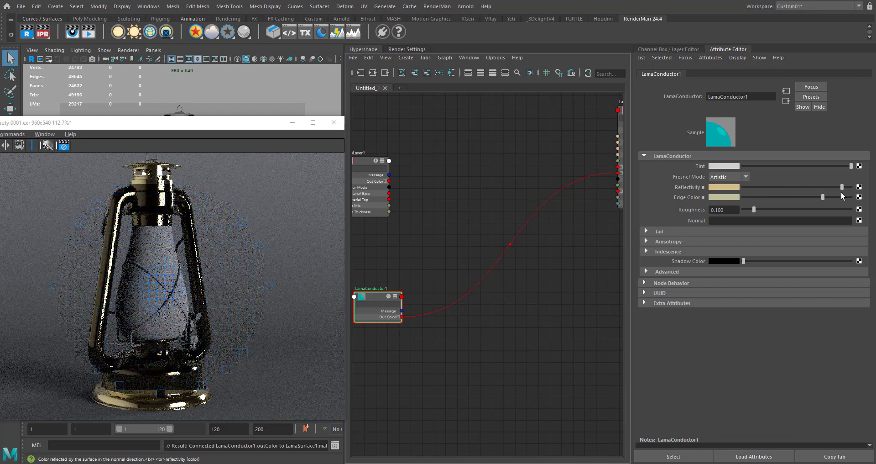
{"action": "left_click", "coordinate": [725, 188]}
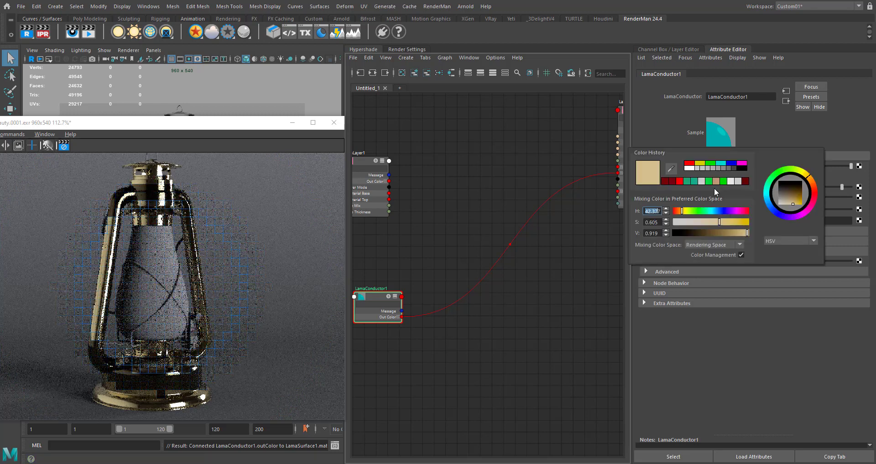
{"action": "left_click", "coordinate": [673, 181]}
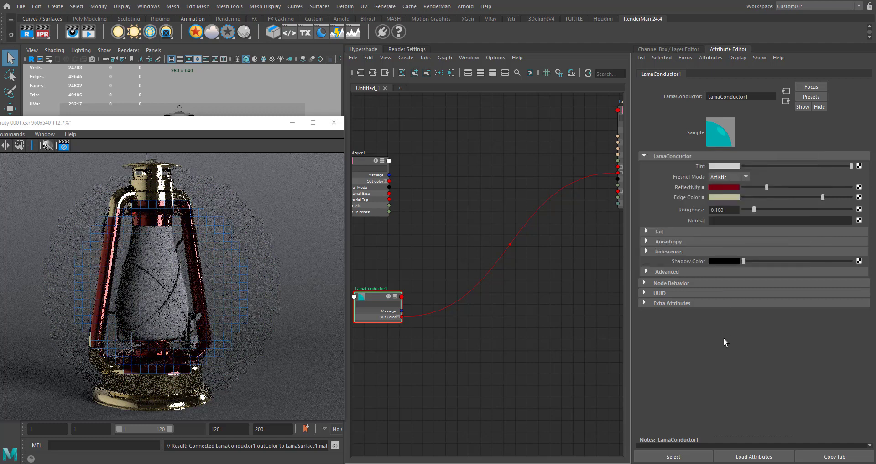
- Set LamaConductor's Edge Color to green from the color history and brighten its Reflectivity to a vivid red
{"action": "left_click", "coordinate": [727, 199]}
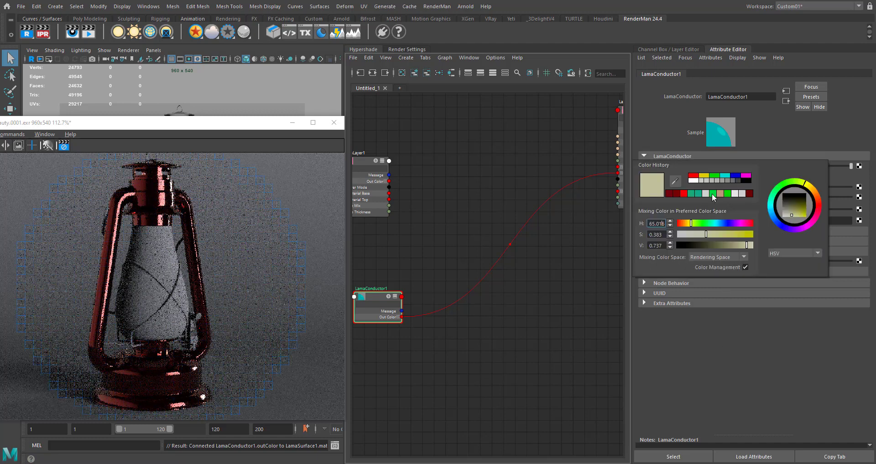
{"action": "left_click", "coordinate": [727, 193]}
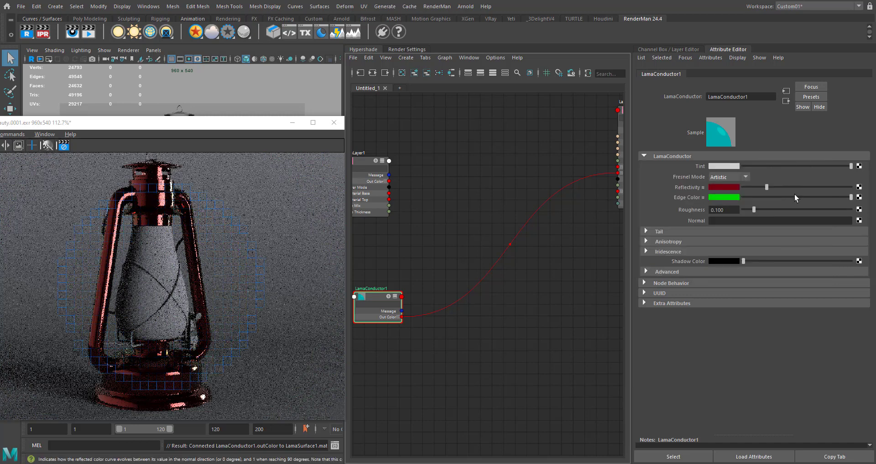
{"action": "left_click", "coordinate": [746, 189]}
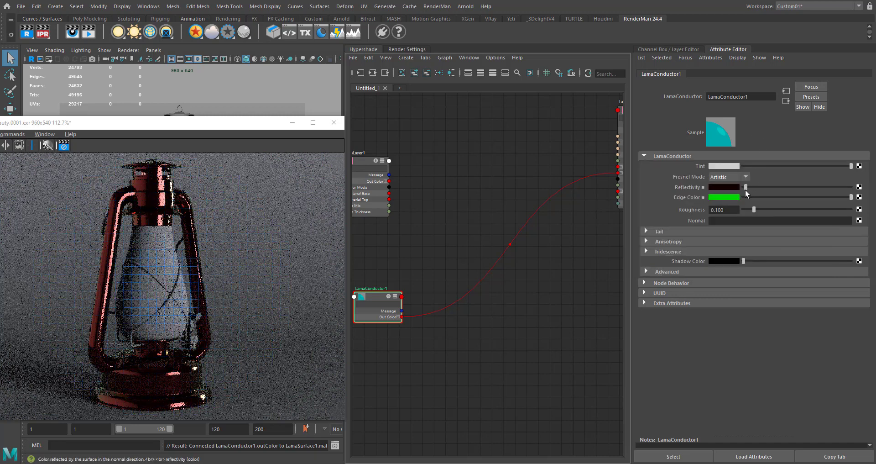
{"action": "left_click_drag", "start_coordinate": [745, 190], "coordinate": [831, 191]}
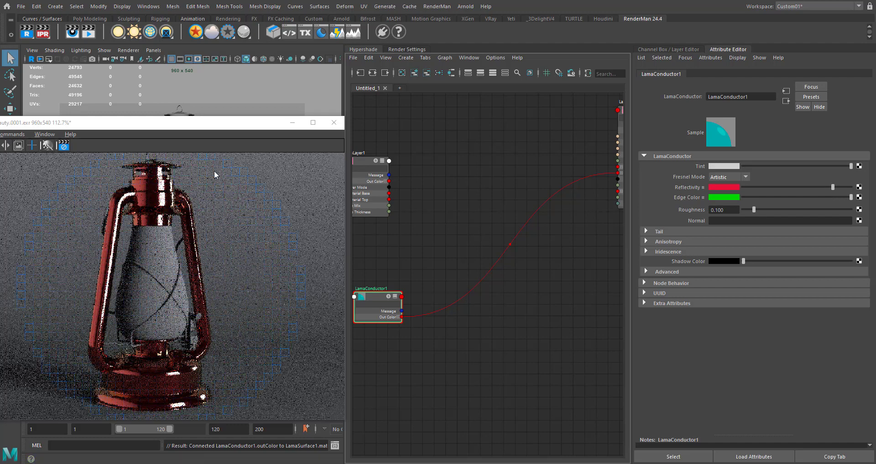
{"action": "middle_click_drag", "start_coordinate": [457, 254], "coordinate": [437, 239], "text": "alt"}
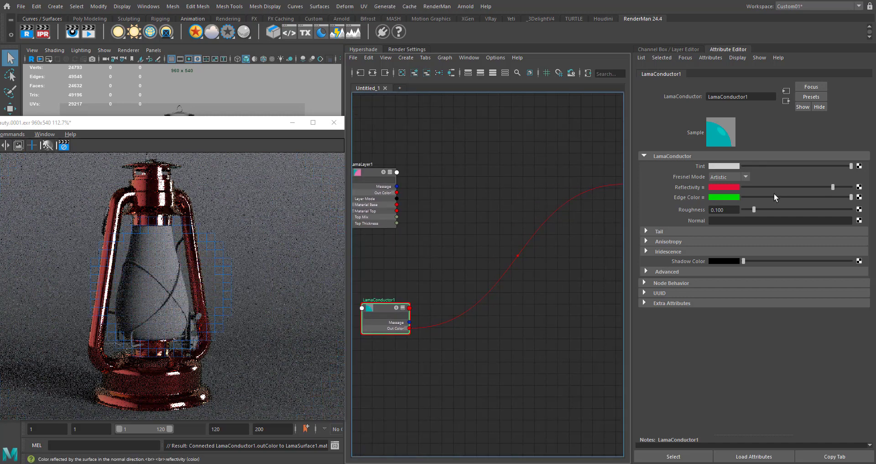
- Switch LamaConductor's Fresnel Mode to Scientific and apply the Aluminium (Al) metal preset to its IOR
{"action": "left_click", "coordinate": [725, 177]}
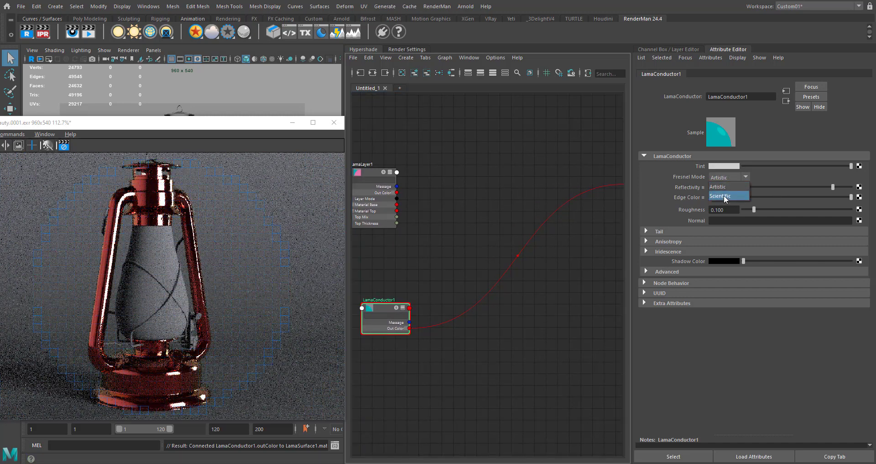
{"action": "left_click", "coordinate": [719, 196]}
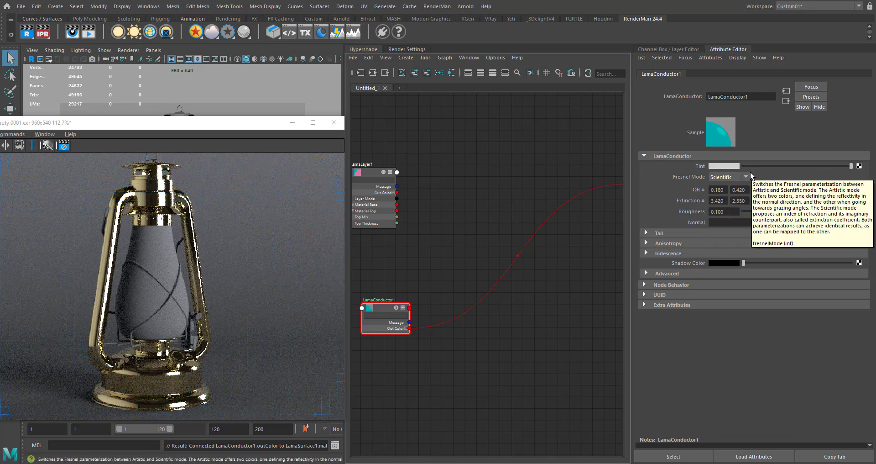
{"action": "right_click", "coordinate": [702, 187]}
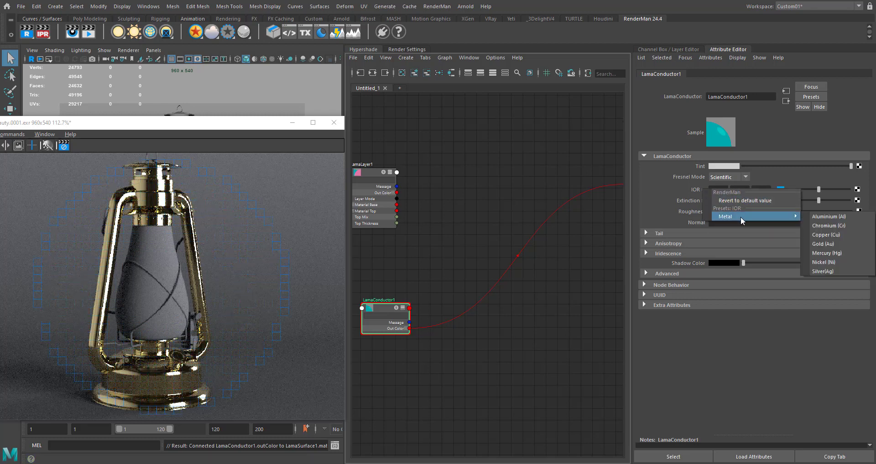
{"action": "left_click", "coordinate": [685, 187]}
{"action": "right_click", "coordinate": [686, 187]}
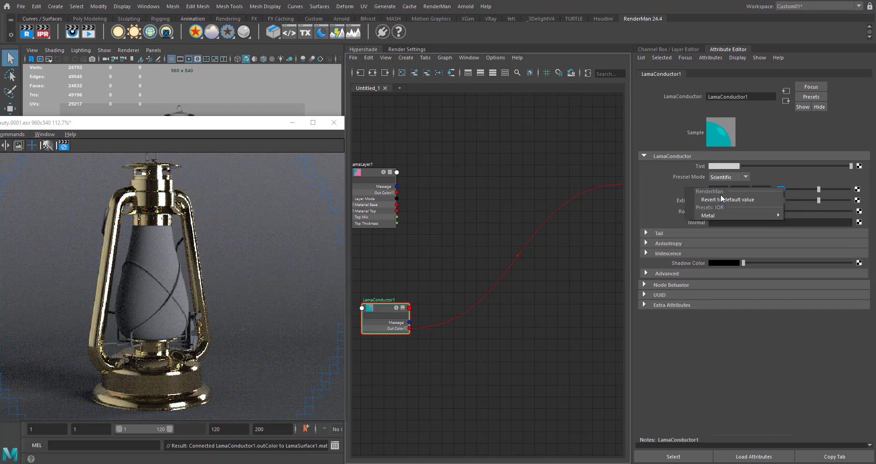
{"action": "mouse_move", "coordinate": [718, 215]}
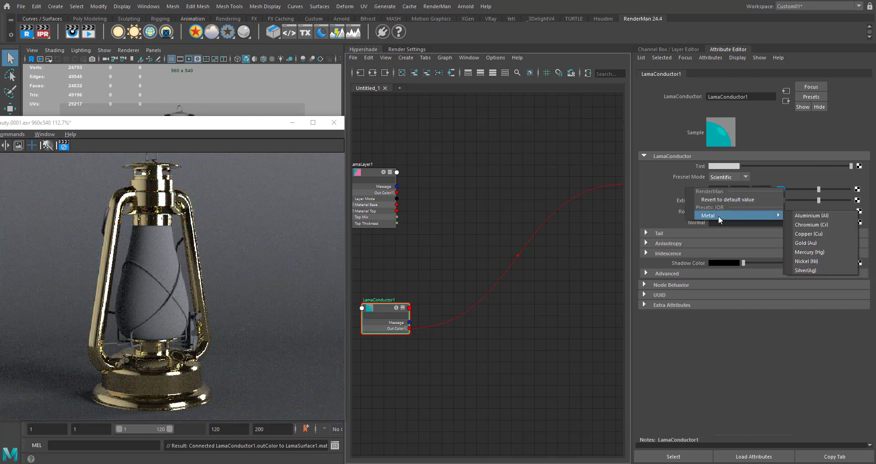
{"action": "left_click", "coordinate": [814, 215]}
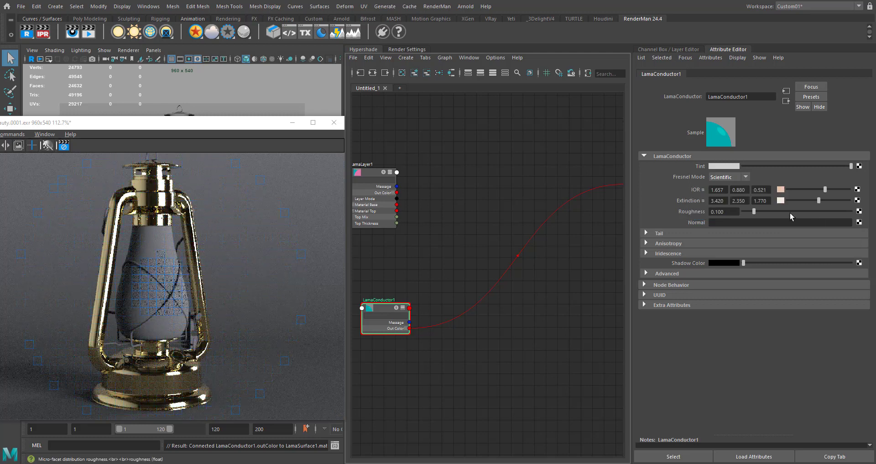
- Apply the Aluminium (Al) metal preset to LamaConductor's Extinction and set its Roughness to 0.325
{"action": "right_click", "coordinate": [701, 200]}
{"action": "mouse_move", "coordinate": [742, 228]}
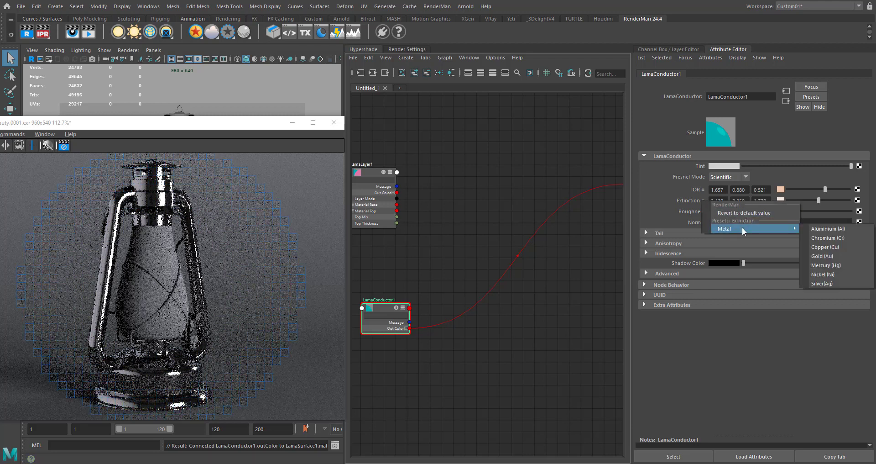
{"action": "left_click", "coordinate": [815, 231]}
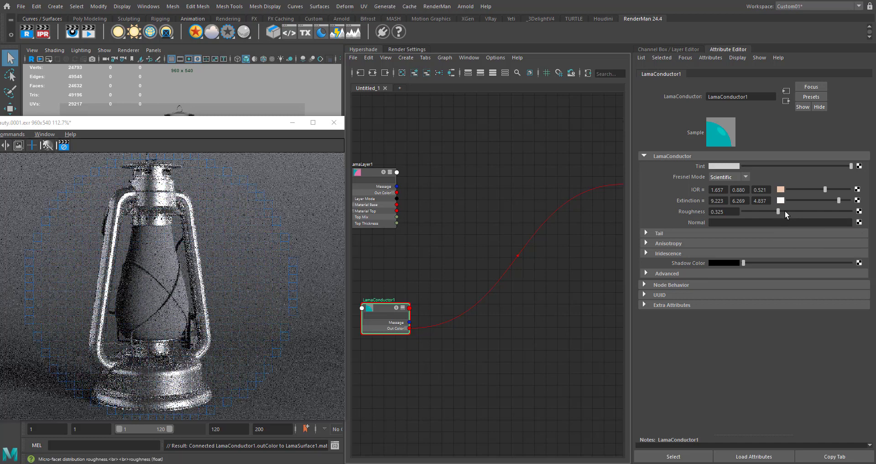
{"action": "left_click", "coordinate": [781, 166]}
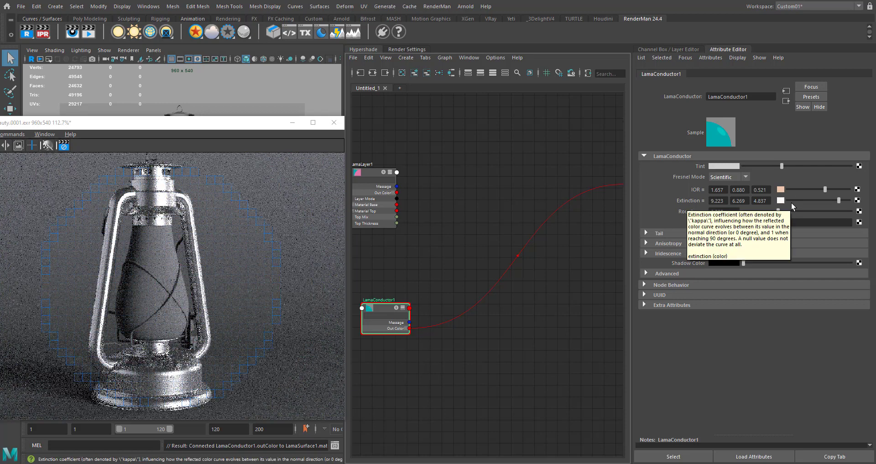
- Hide the Backdrop mesh in the RenderCam viewport and bring the render window back into view
{"action": "left_click_drag", "start_coordinate": [257, 128], "coordinate": [179, 178]}
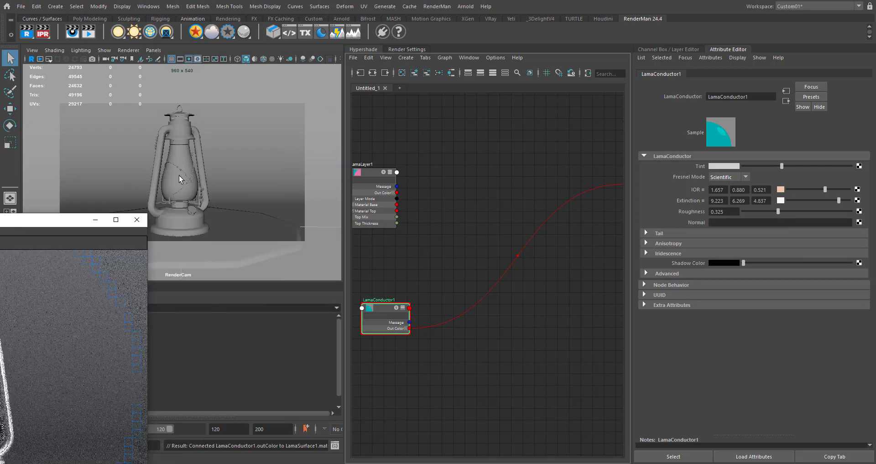
{"action": "left_click", "coordinate": [264, 156]}
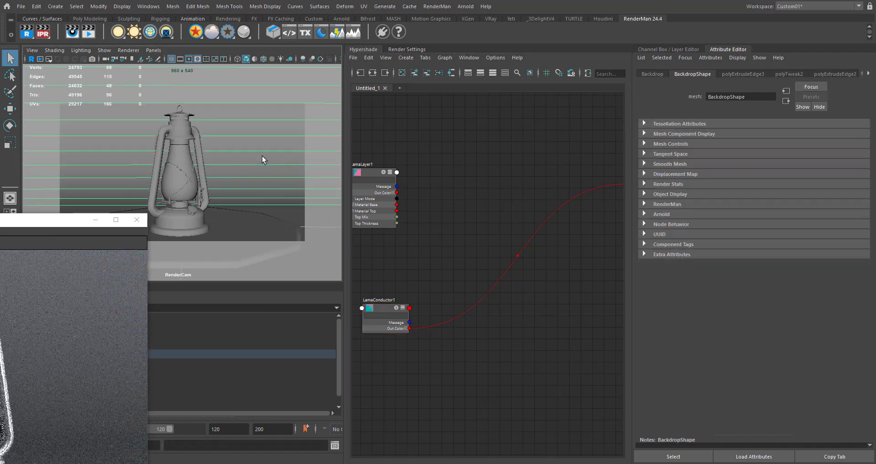
{"action": "left_click_drag", "start_coordinate": [69, 226], "coordinate": [296, 80]}
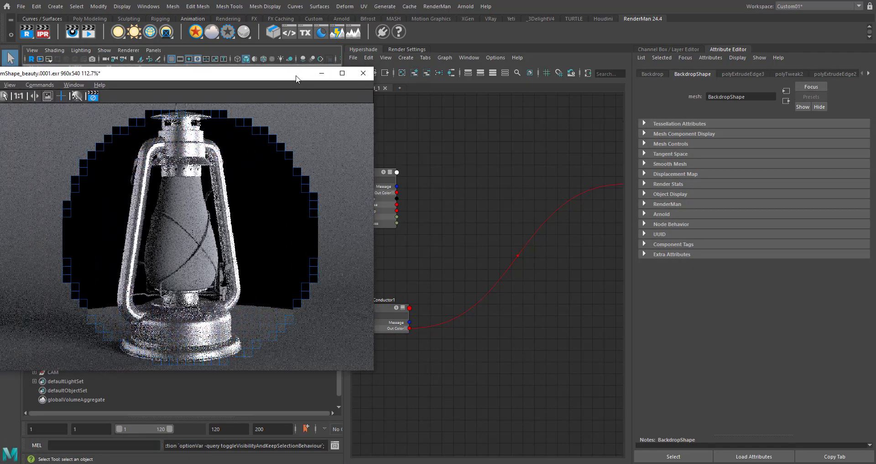
- Lower LamaConductor's Extinction values to 4.192, 2.850 and 2.199
{"action": "middle_click_drag", "start_coordinate": [441, 280], "coordinate": [479, 278], "text": "alt"}
{"action": "left_click_drag", "start_coordinate": [479, 279], "coordinate": [409, 362]}
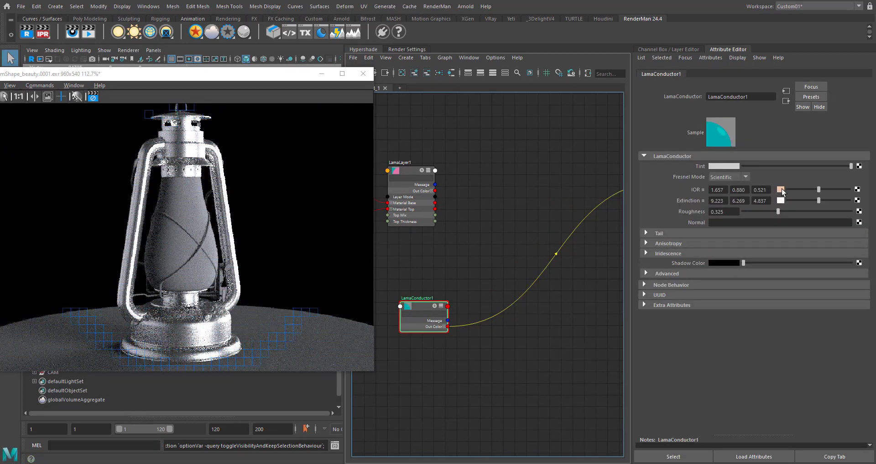
{"action": "left_click_drag", "start_coordinate": [816, 198], "coordinate": [804, 204]}
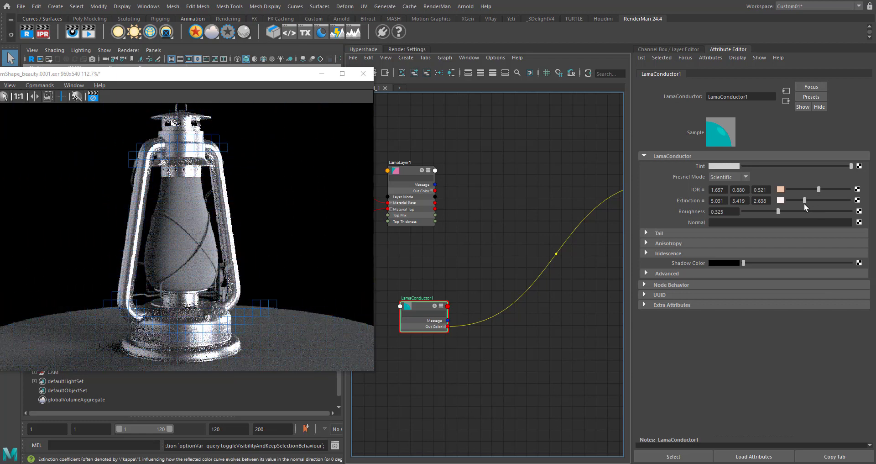
{"action": "left_click_drag", "start_coordinate": [804, 202], "coordinate": [801, 203]}
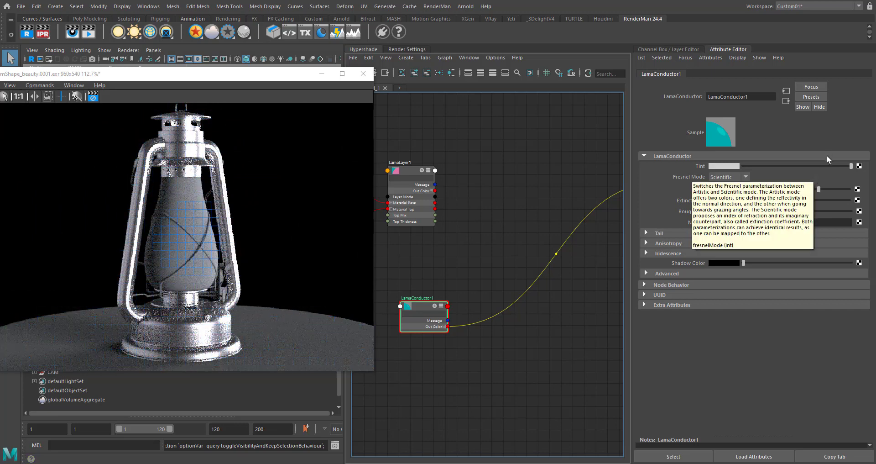
- Darken LamaConductor's Tint to a medium gray
{"action": "left_click", "coordinate": [804, 165]}
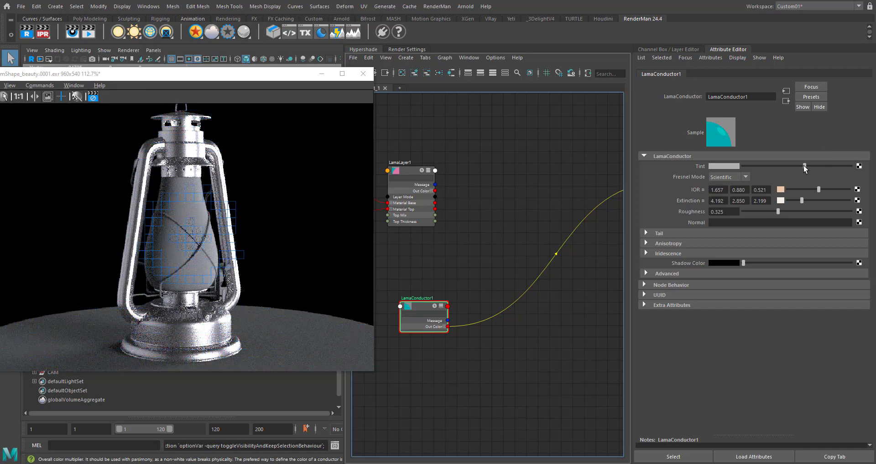
{"action": "left_click", "coordinate": [782, 166]}
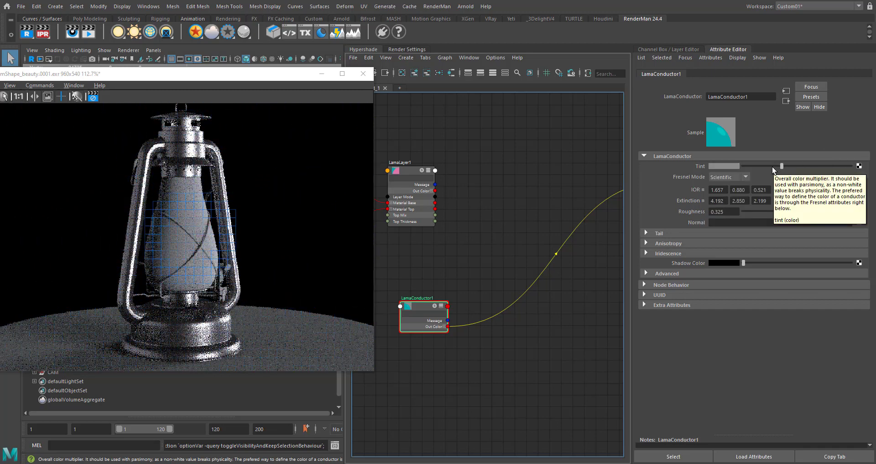
{"action": "left_click", "coordinate": [773, 166]}
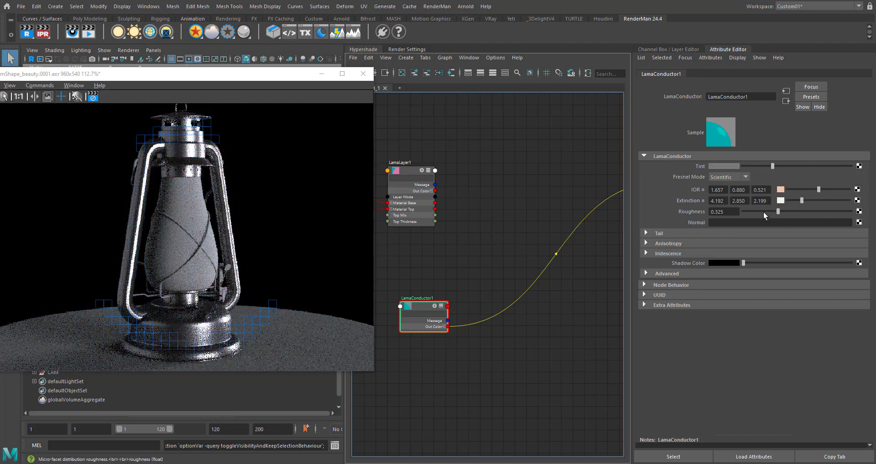
{"action": "left_click", "coordinate": [778, 166]}
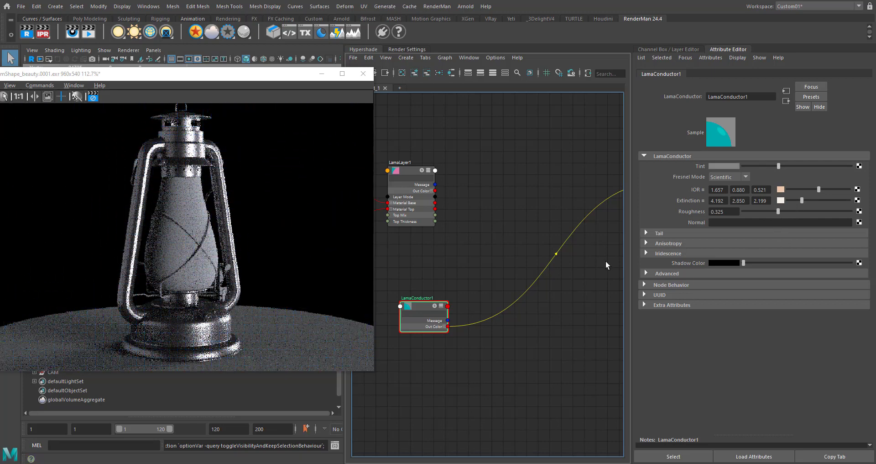
- Add a LamaMix node between LamaLayer and LamaSurface in the node graph
{"action": "scroll", "coordinate": [475, 293], "scroll_direction": "down", "scroll_amount": 3}
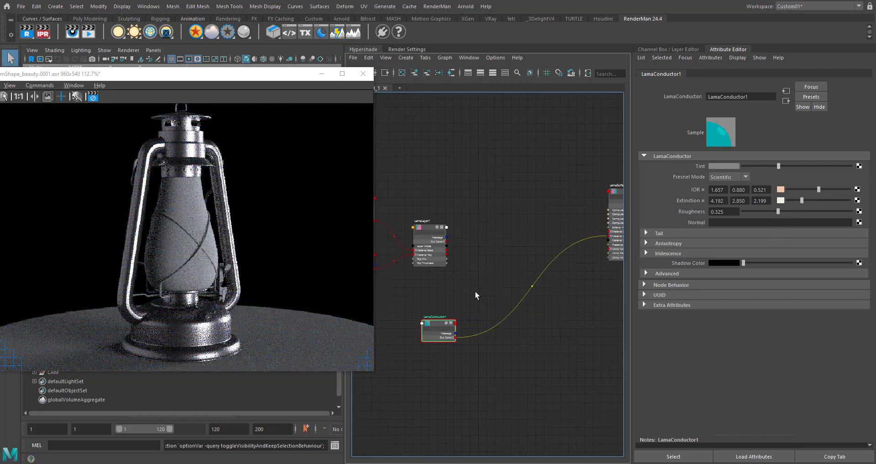
{"action": "left_click", "coordinate": [500, 235]}
{"action": "key", "text": "Tab"}
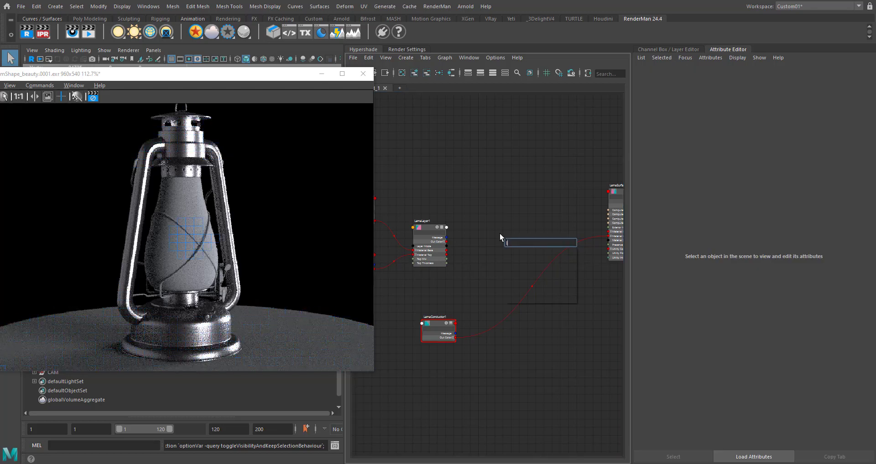
{"action": "type", "text": "lama"}
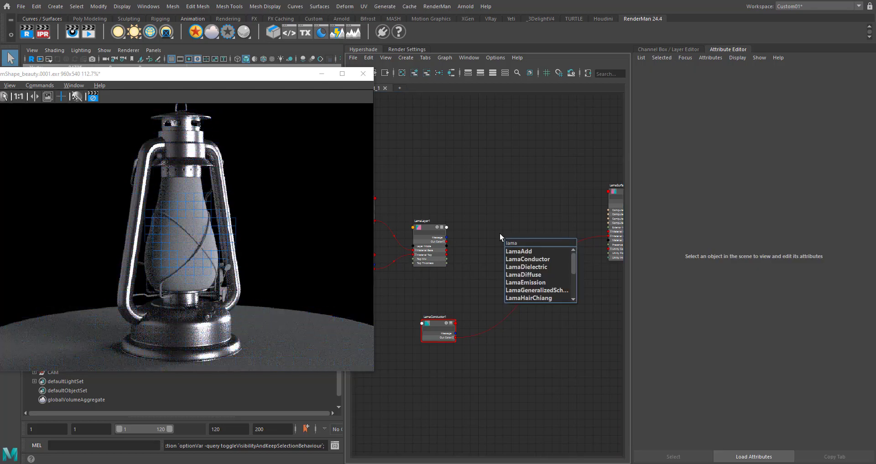
{"action": "type", "text": "mix"}
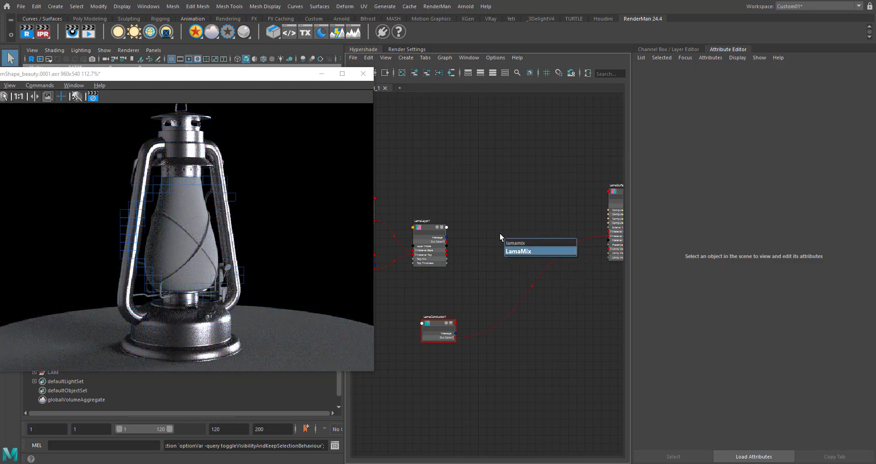
{"action": "key", "text": "Return"}
{"action": "left_click_drag", "start_coordinate": [522, 245], "coordinate": [516, 233]}
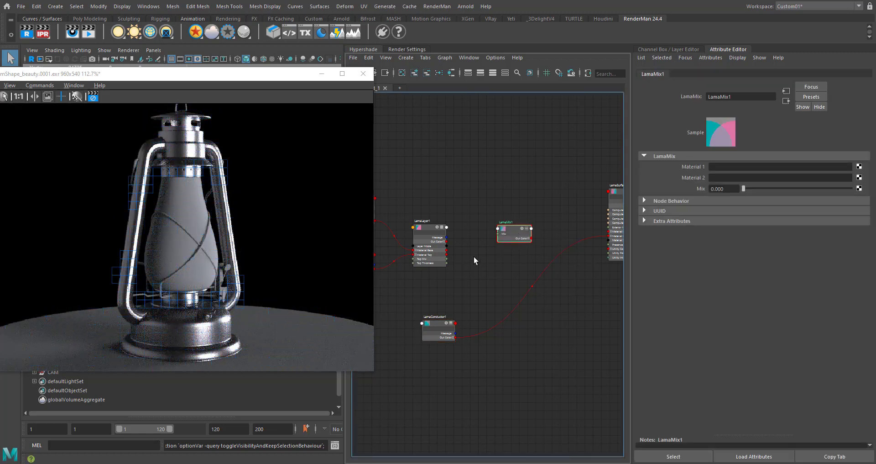
- Expand LamaMix's attributes and connect LamaLayer's Out Color to Material 1 and LamaConductor's Out Color to Material 2
{"action": "scroll", "coordinate": [473, 240], "scroll_direction": "up", "scroll_amount": 2}
{"action": "scroll", "coordinate": [464, 250], "scroll_direction": "up", "scroll_amount": 2}
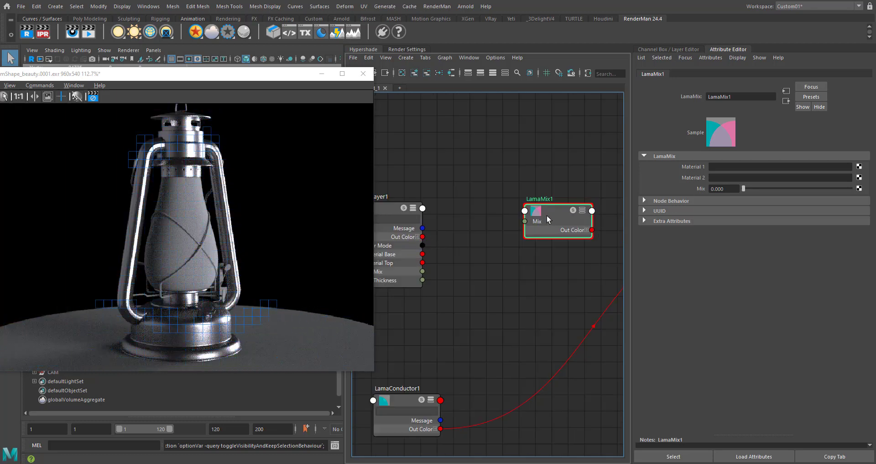
{"action": "key", "text": "3"}
{"action": "left_click_drag", "start_coordinate": [422, 237], "coordinate": [525, 249]}
{"action": "middle_click_drag", "start_coordinate": [515, 254], "coordinate": [490, 265], "text": "alt"}
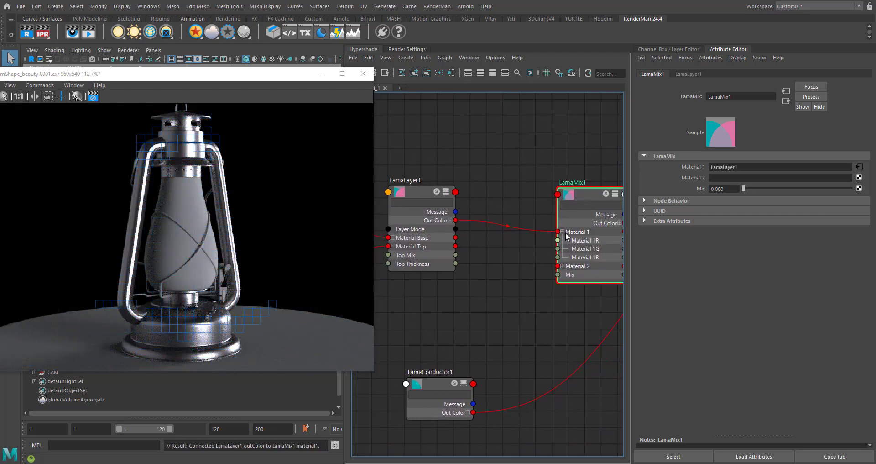
{"action": "left_click", "coordinate": [563, 232]}
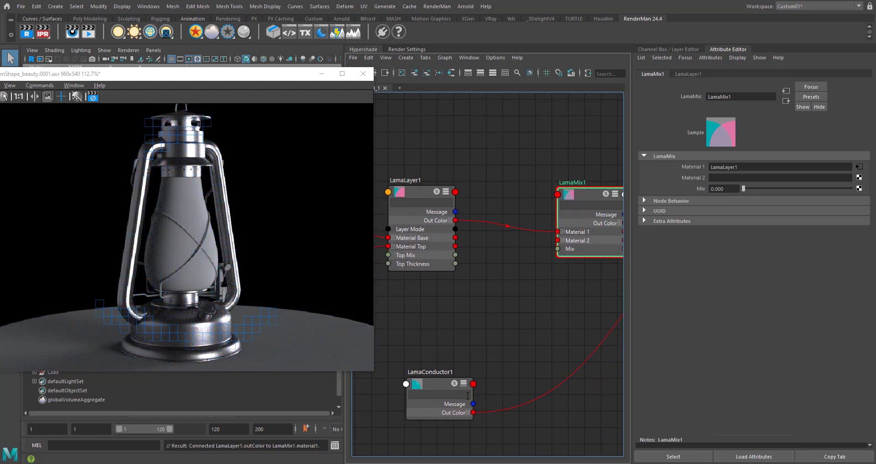
{"action": "left_click_drag", "start_coordinate": [549, 256], "coordinate": [559, 241]}
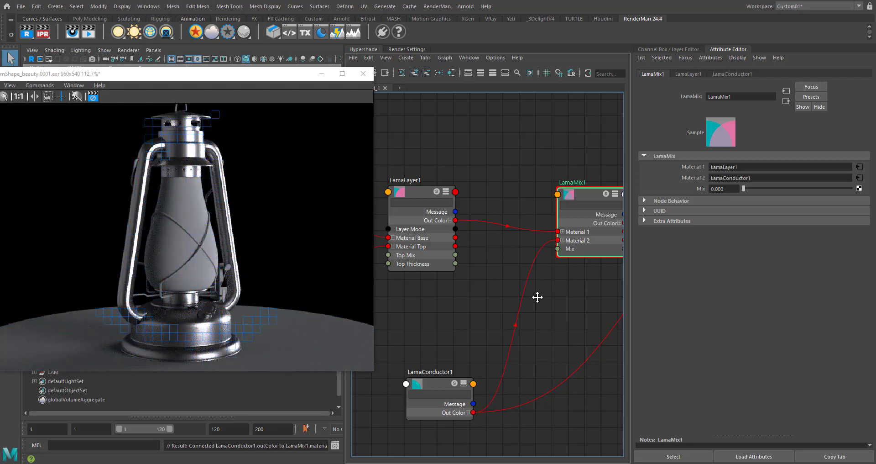
- Connect LamaMix's Out Color to LamaSurface's Material Front in place of the LamaConductor output
{"action": "middle_click_drag", "start_coordinate": [538, 295], "coordinate": [513, 249], "text": "alt"}
{"action": "mouse_move", "coordinate": [559, 196]}
{"action": "middle_mouse_down", "text": "alt"}
{"action": "mouse_move", "coordinate": [499, 220]}
{"action": "mouse_move", "coordinate": [434, 211]}
{"action": "middle_mouse_up", "text": "alt"}
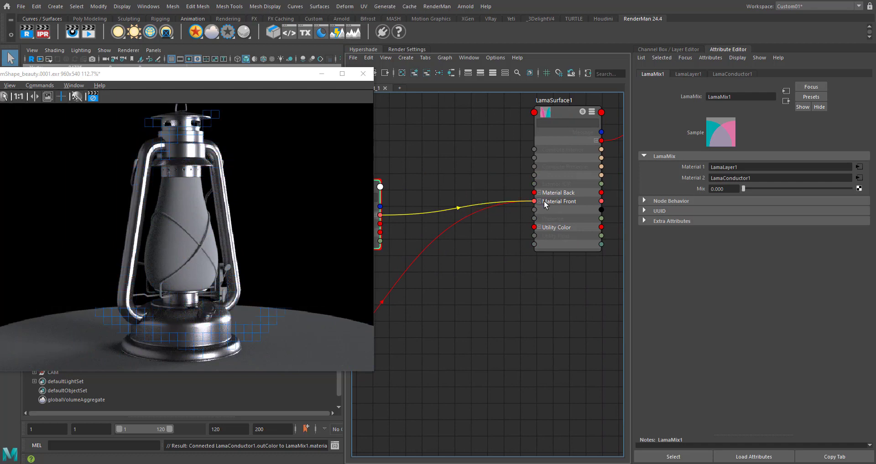
{"action": "left_click", "coordinate": [544, 200]}
{"action": "middle_click_drag", "start_coordinate": [486, 271], "coordinate": [485, 320], "text": "alt"}
{"action": "scroll", "coordinate": [485, 320], "scroll_direction": "down", "scroll_amount": 6}
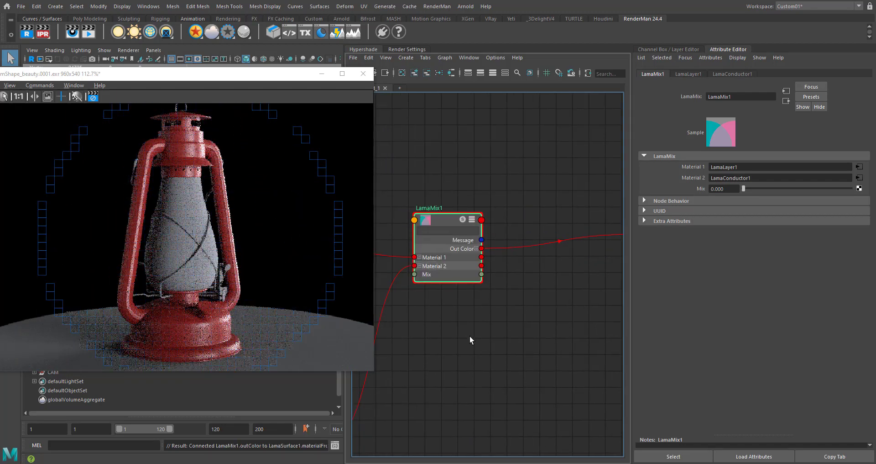
- Raise LamaMix's Mix value to 1.000 to preview the conductor material alone on the lantern
{"action": "scroll", "coordinate": [525, 233], "scroll_direction": "up", "scroll_amount": 3}
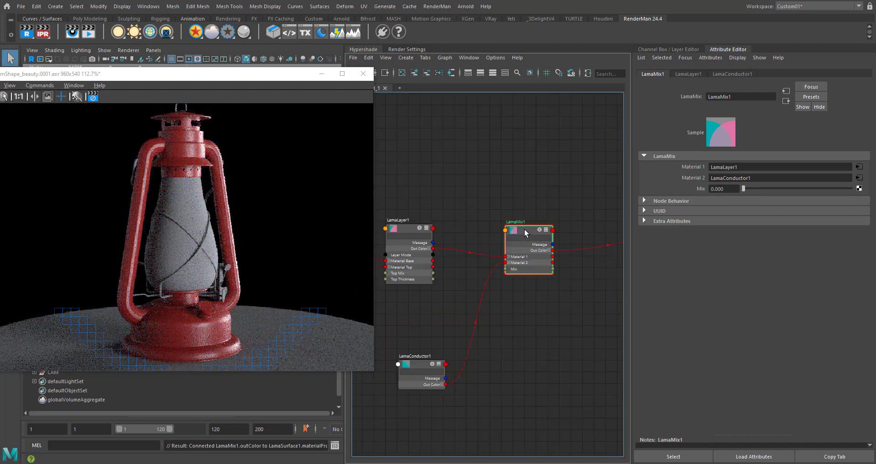
{"action": "left_click", "coordinate": [851, 189]}
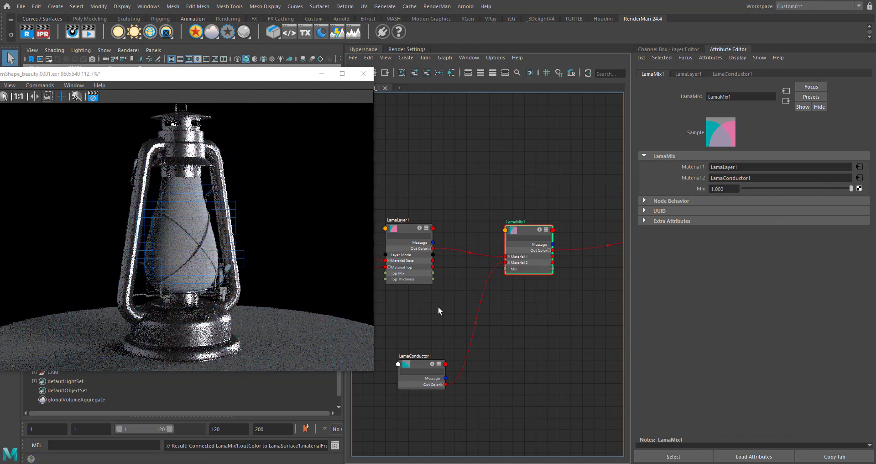
{"action": "middle_click_drag", "start_coordinate": [438, 311], "coordinate": [506, 254], "text": "alt"}
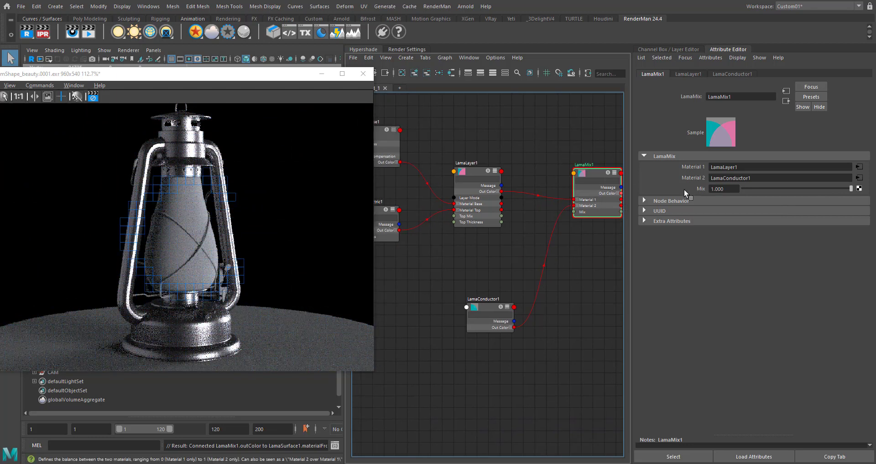
- Add a PxrCurvature node to the graph and place it just beneath LamaConductor
{"action": "left_click", "coordinate": [483, 380]}
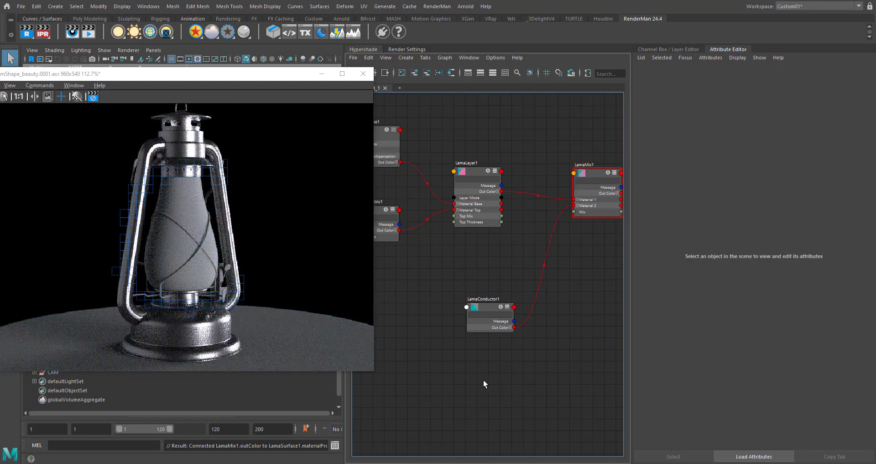
{"action": "key", "text": "Tab"}
{"action": "type", "text": "pxrcur"}
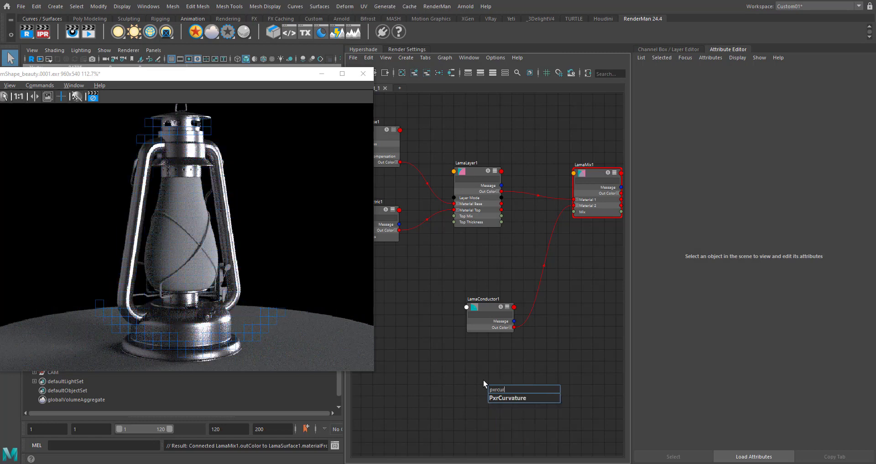
{"action": "key", "text": "Down"}
{"action": "key", "text": "Return"}
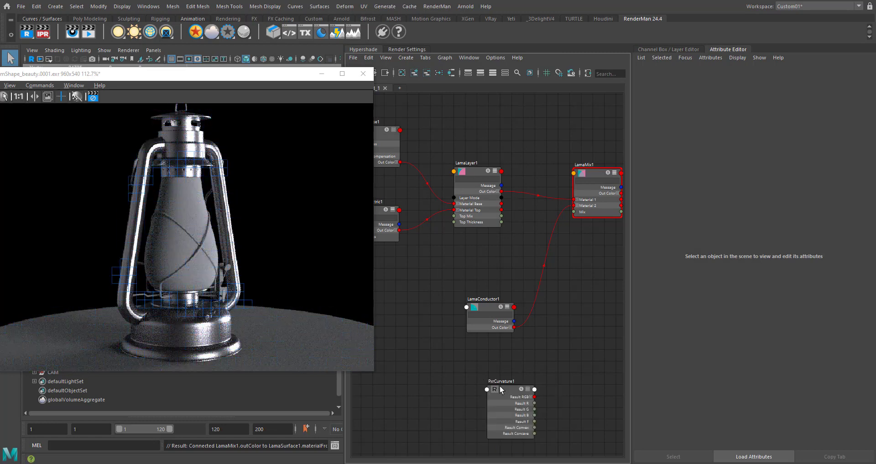
{"action": "left_click_drag", "start_coordinate": [502, 387], "coordinate": [482, 369]}
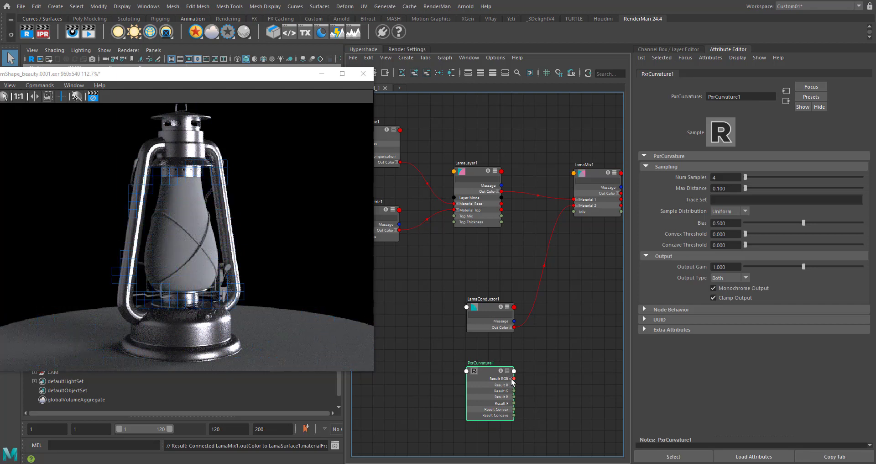
- Connect PxrCurvature's Result R to LamaMix's Mix and solo the PxrCurvature node, spacing LamaConductor away from it
{"action": "middle_click_drag", "start_coordinate": [541, 376], "coordinate": [489, 368], "text": "alt"}
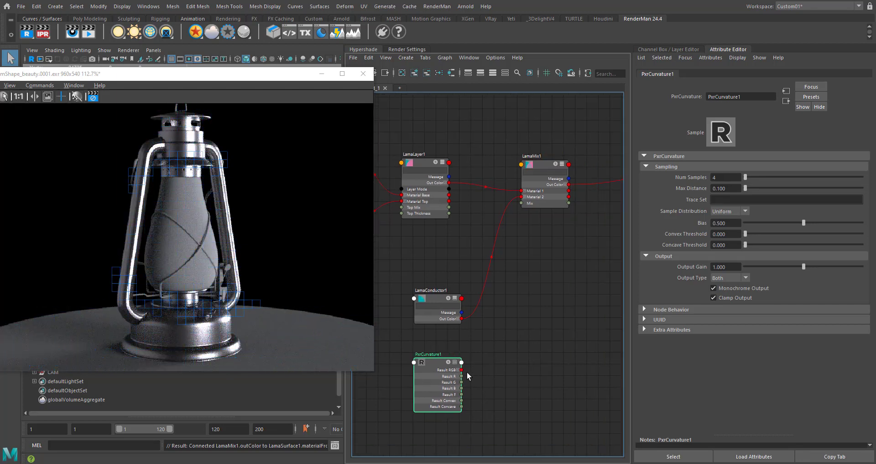
{"action": "middle_click_drag", "start_coordinate": [533, 281], "coordinate": [519, 339], "text": "alt"}
{"action": "middle_click_drag", "start_coordinate": [476, 366], "coordinate": [488, 304], "text": "alt"}
{"action": "left_click_drag", "start_coordinate": [533, 198], "coordinate": [527, 196]}
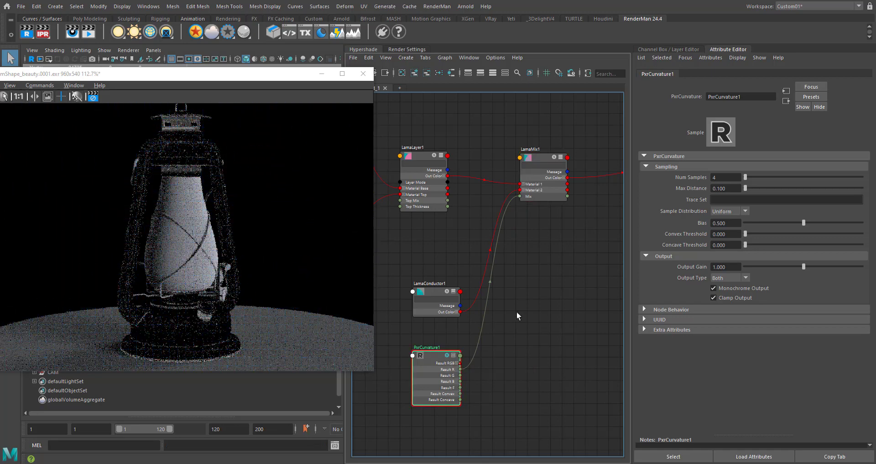
{"action": "middle_click_drag", "start_coordinate": [516, 312], "coordinate": [558, 271], "text": "alt"}
{"action": "left_click_drag", "start_coordinate": [475, 250], "coordinate": [458, 228]}
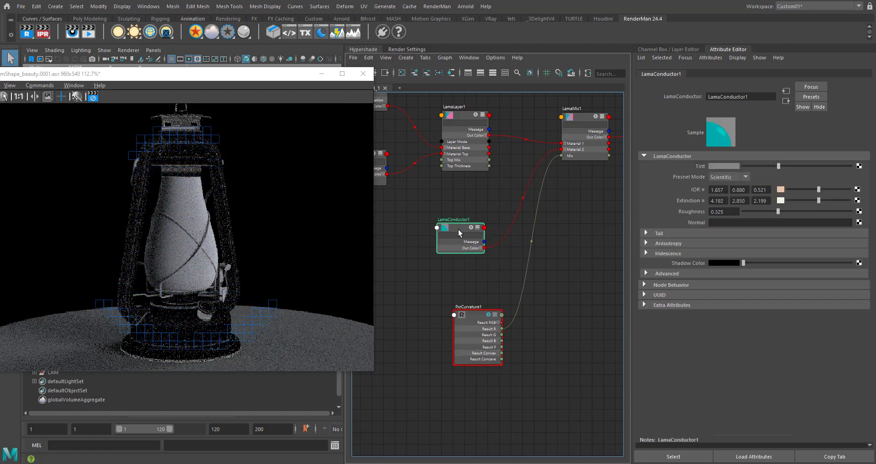
- Set PxrCurvature's Num Samples to 16 and Max Distance to 0.200
{"action": "left_click", "coordinate": [475, 318]}
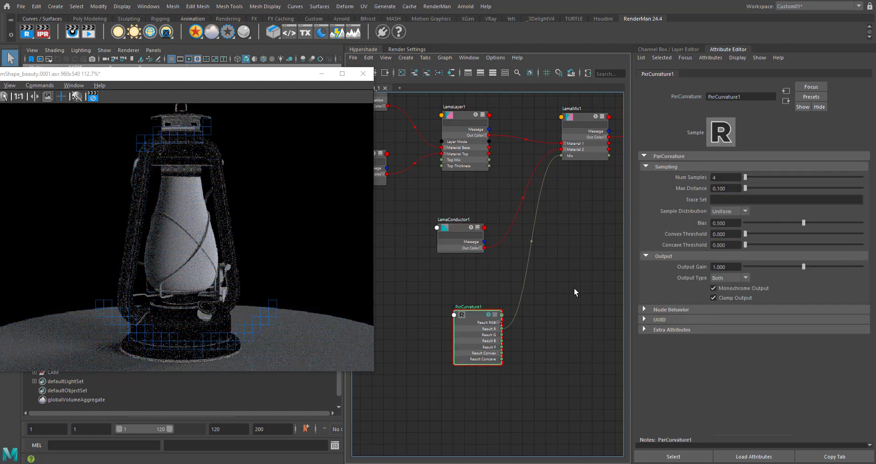
{"action": "left_click", "coordinate": [726, 177]}
{"action": "type", "text": "32"}
{"action": "key", "text": "Return"}
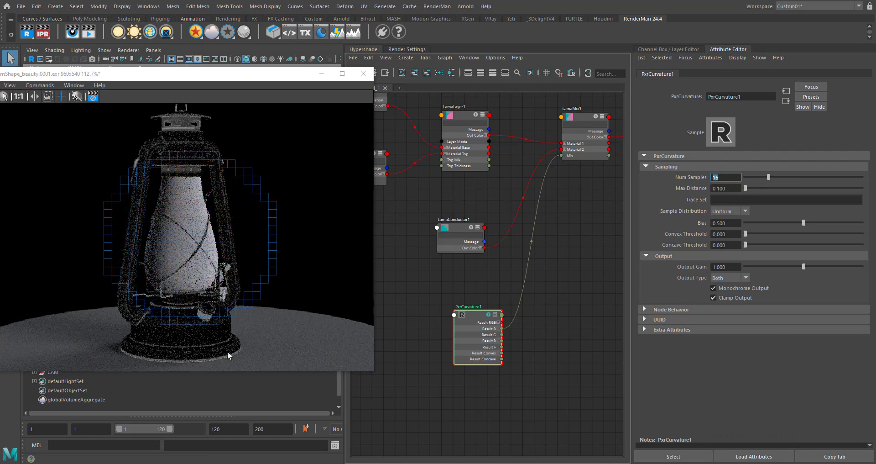
{"action": "middle_click_drag", "start_coordinate": [533, 324], "coordinate": [510, 324], "text": "alt"}
{"action": "double_click", "coordinate": [718, 188]}
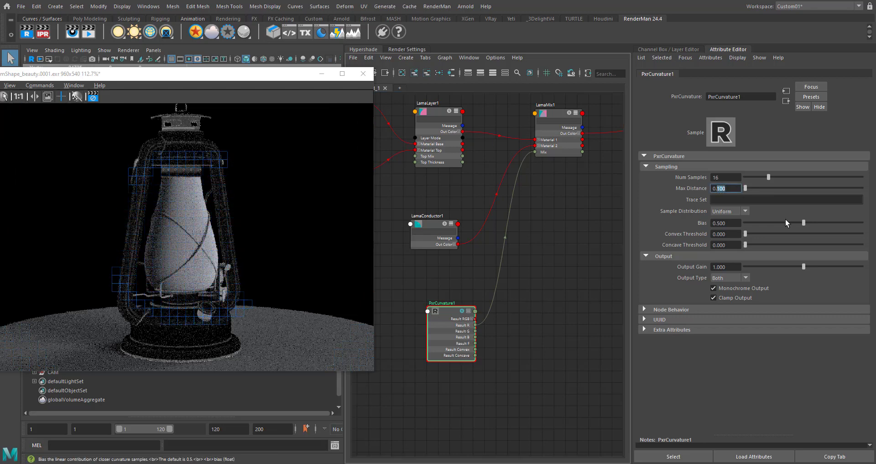
{"action": "type", "text": "2"}
{"action": "key", "text": "Return"}
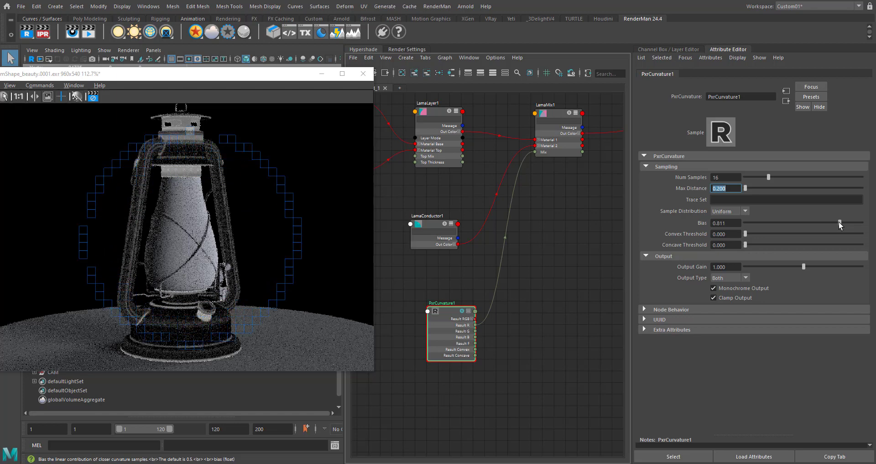
- Try the Cosine sample distribution on PxrCurvature and return it to Uniform
{"action": "left_click", "coordinate": [738, 211]}
{"action": "left_click", "coordinate": [736, 228]}
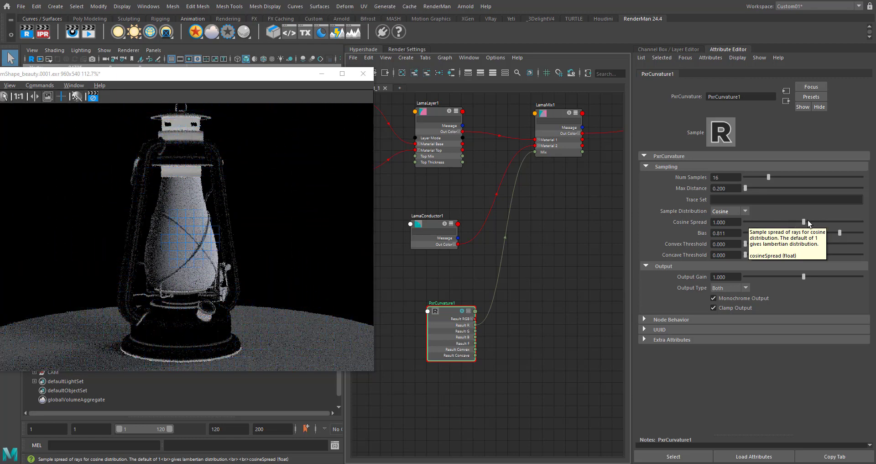
{"action": "left_click", "coordinate": [735, 210]}
{"action": "left_click", "coordinate": [724, 221]}
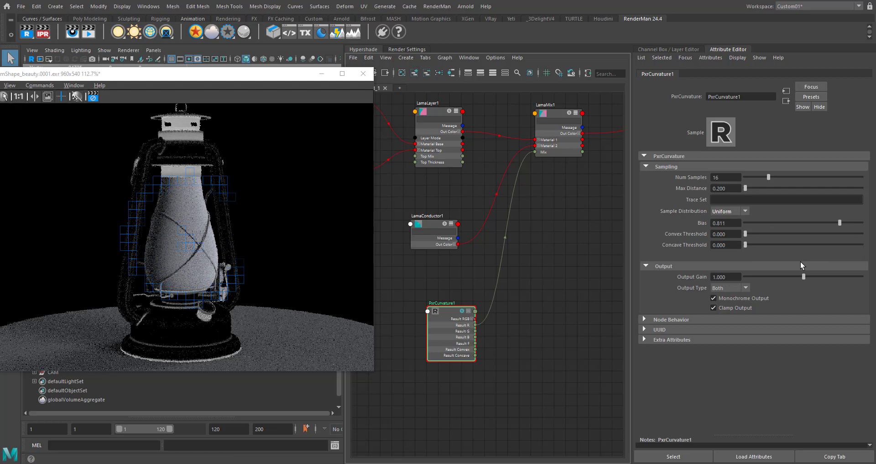
- Try the Concave and Convex output types on PxrCurvature and return the setting to Both
{"action": "left_click", "coordinate": [732, 278]}
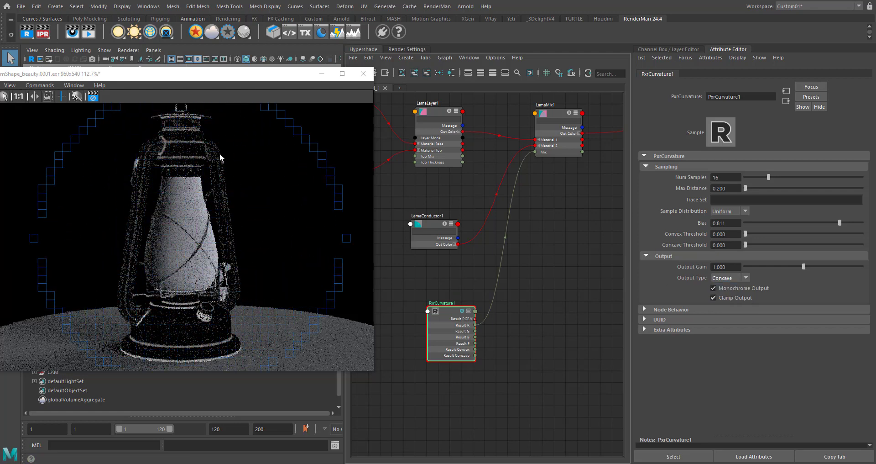
{"action": "left_click", "coordinate": [727, 282]}
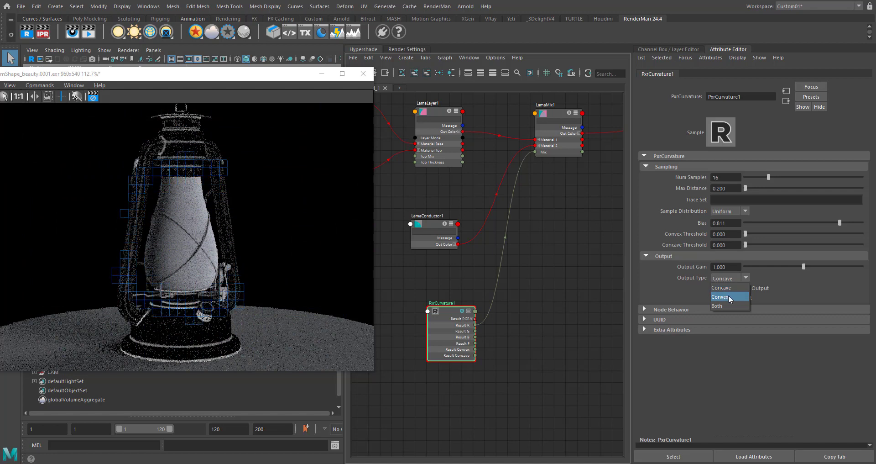
{"action": "left_click", "coordinate": [723, 288]}
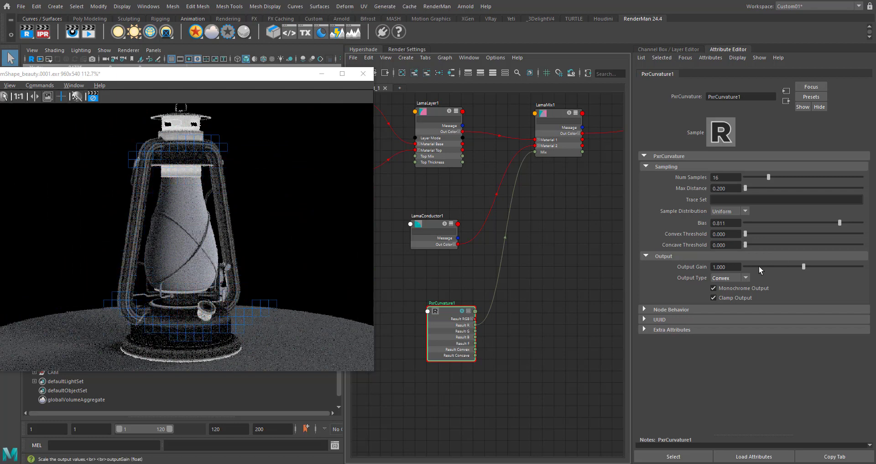
{"action": "left_click", "coordinate": [727, 277]}
{"action": "left_click", "coordinate": [726, 288]}
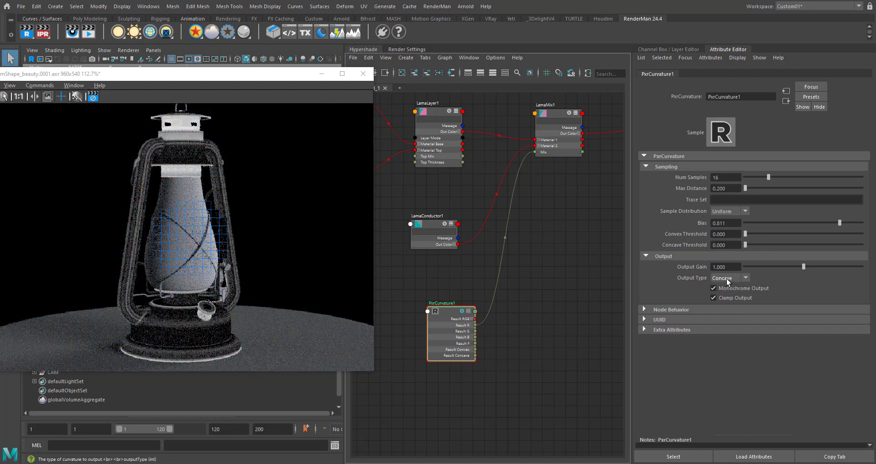
{"action": "left_click", "coordinate": [727, 278]}
{"action": "left_click", "coordinate": [721, 307]}
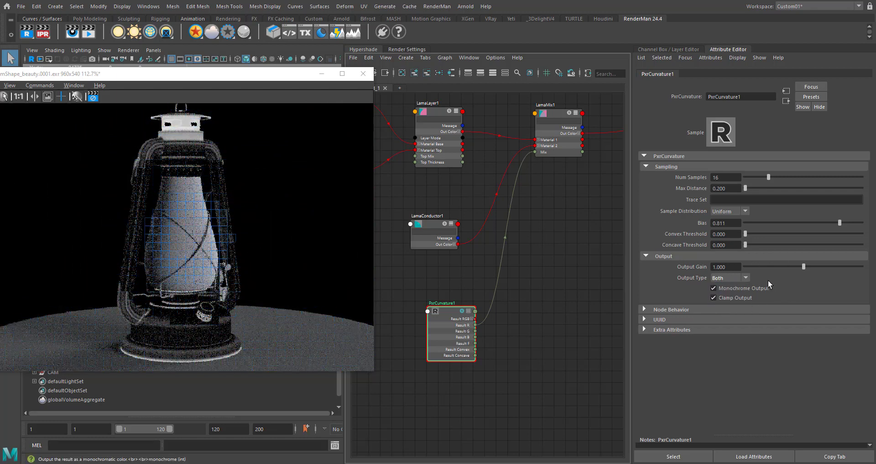
- Turn off PxrCurvature's Monochrome Output to inspect the curvature in colour, and turn it back on
{"action": "left_click", "coordinate": [730, 287]}
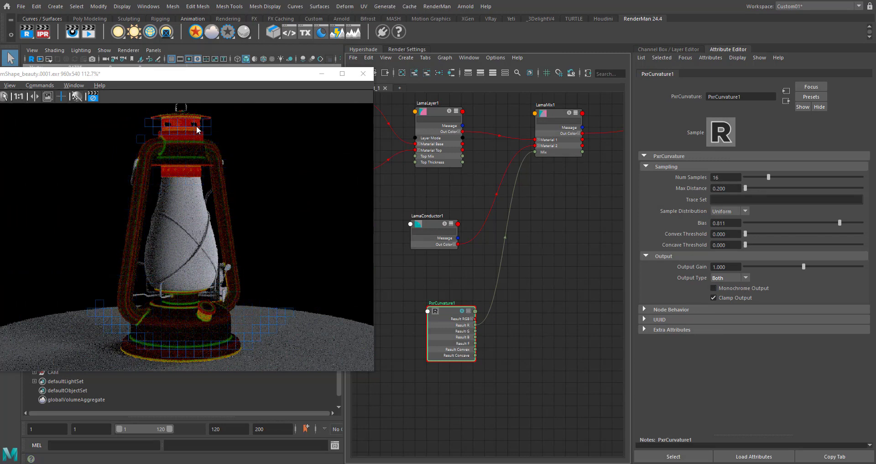
{"action": "left_click", "coordinate": [743, 280]}
{"action": "left_click", "coordinate": [743, 281]}
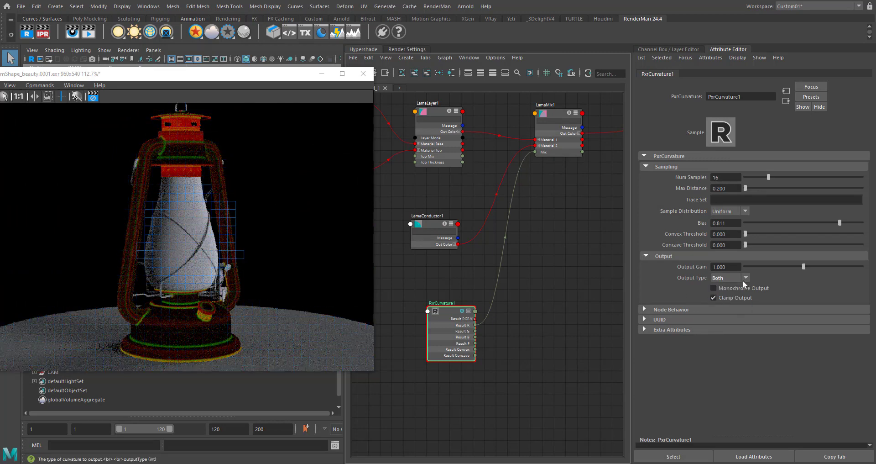
{"action": "left_click", "coordinate": [757, 289]}
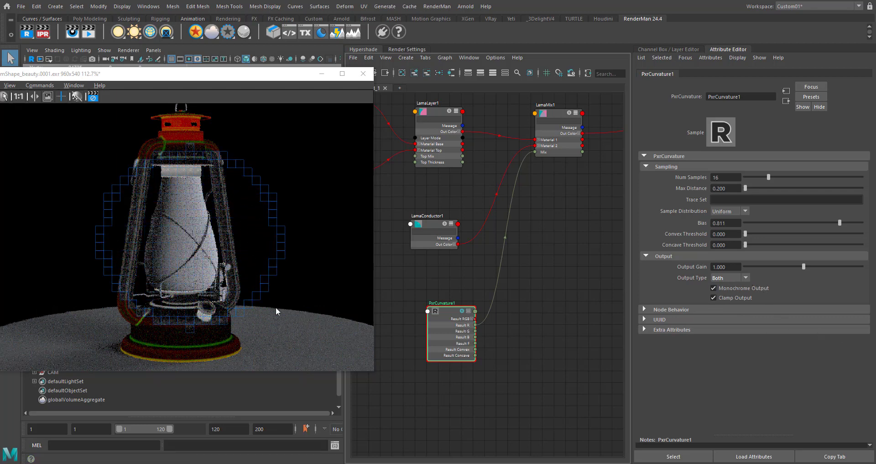
- Add a PxrRemap node to the graph and place it beside PxrCurvature
{"action": "middle_click_drag", "start_coordinate": [488, 391], "coordinate": [470, 388], "text": "alt"}
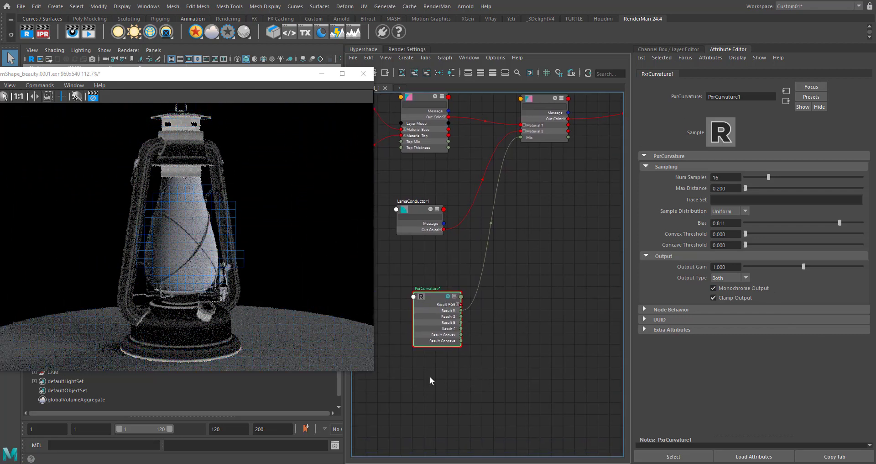
{"action": "left_click", "coordinate": [517, 317]}
{"action": "key", "text": "Tab"}
{"action": "type", "text": "p"}
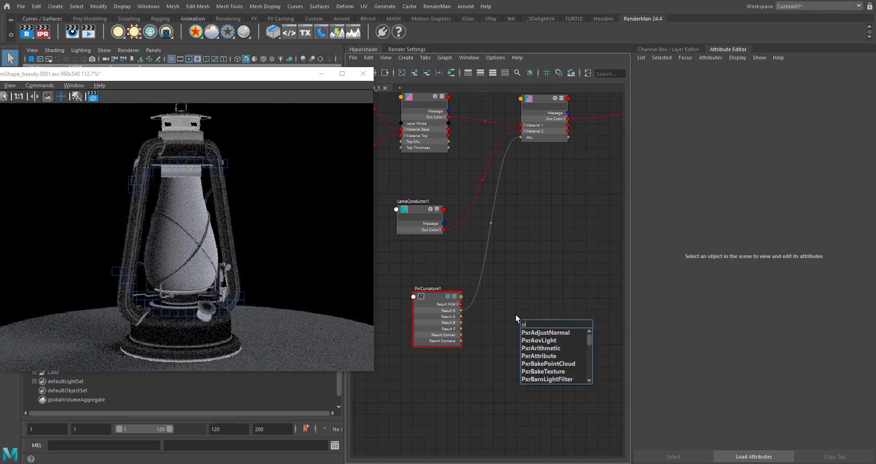
{"action": "type", "text": "xrre"}
{"action": "key", "text": "Down"}
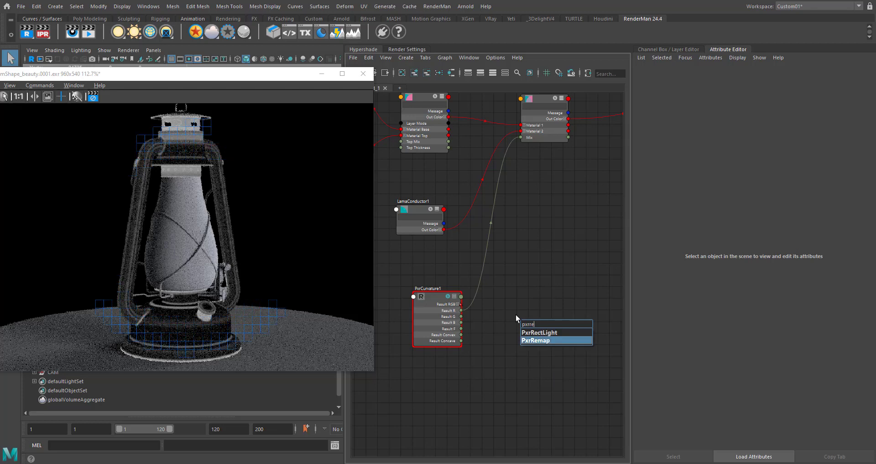
{"action": "key", "text": "Return"}
{"action": "left_click_drag", "start_coordinate": [530, 325], "coordinate": [514, 291]}
- Connect PxrCurvature's Result RGB to PxrRemap's Input RGB, and PxrRemap's Result R to LamaMix's Mix
{"action": "scroll", "coordinate": [462, 315], "scroll_direction": "up", "scroll_amount": 3}
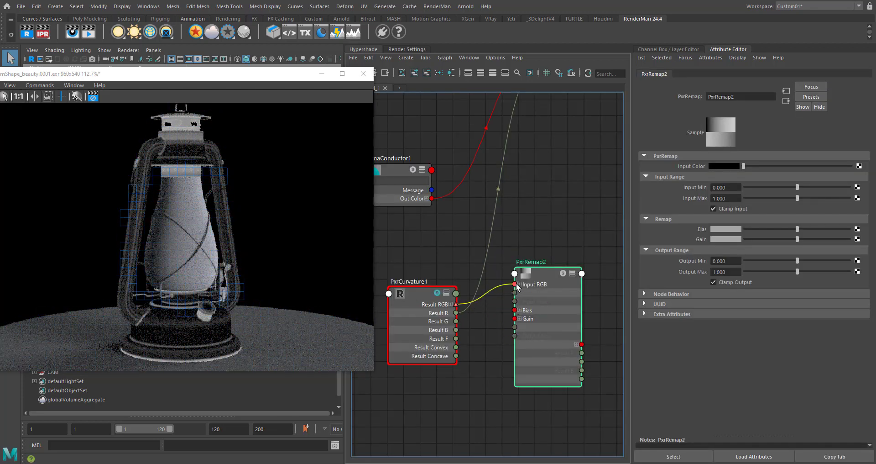
{"action": "left_click_drag", "start_coordinate": [517, 286], "coordinate": [516, 284]}
{"action": "left_click_drag", "start_coordinate": [466, 311], "coordinate": [582, 350]}
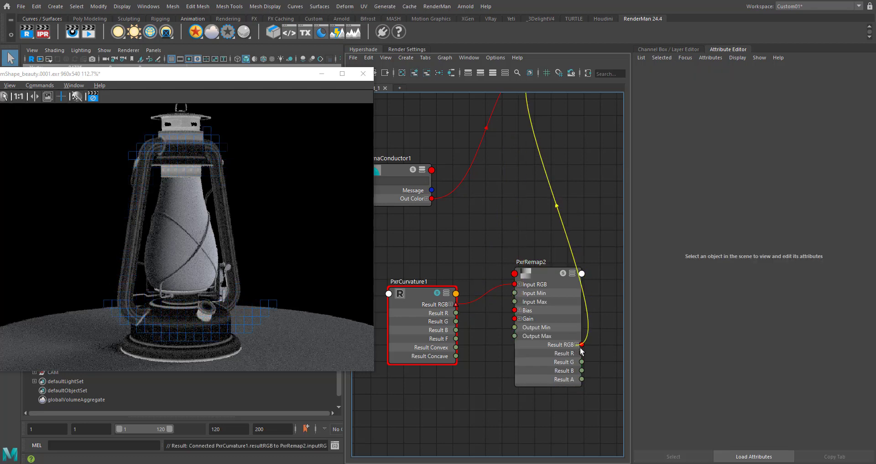
{"action": "middle_click_drag", "start_coordinate": [560, 264], "coordinate": [492, 267], "text": "alt"}
{"action": "left_click_drag", "start_coordinate": [485, 287], "coordinate": [484, 298]}
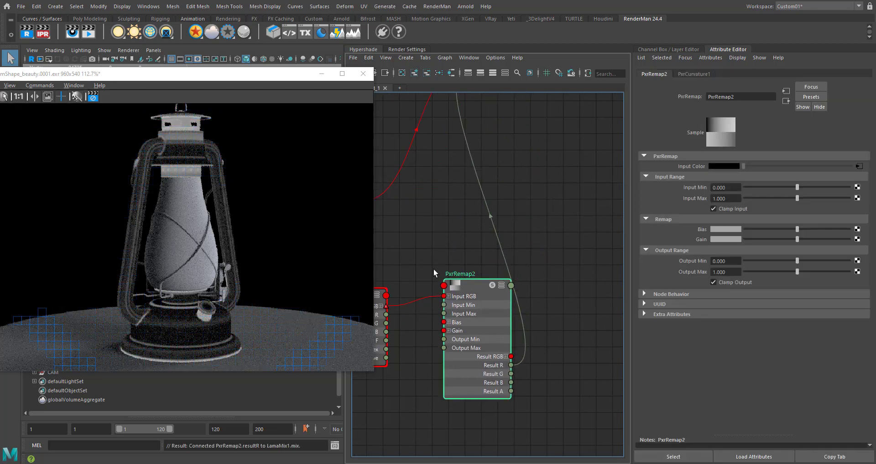
- Set PxrRemap's Input Max to 0.500 and Input Min to 0.050
{"action": "scroll", "coordinate": [434, 271], "scroll_direction": "down", "scroll_amount": 4}
{"action": "middle_click_drag", "start_coordinate": [509, 323], "coordinate": [549, 312], "text": "alt"}
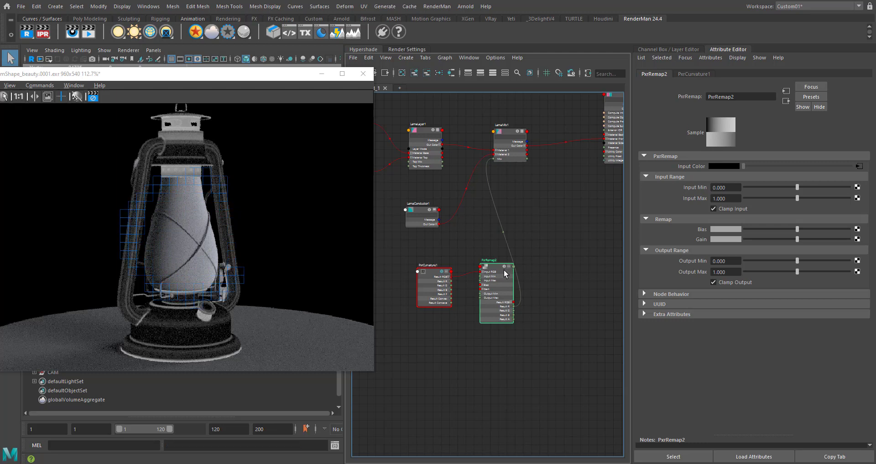
{"action": "double_click", "coordinate": [730, 198]}
{"action": "type", "text": "0."}
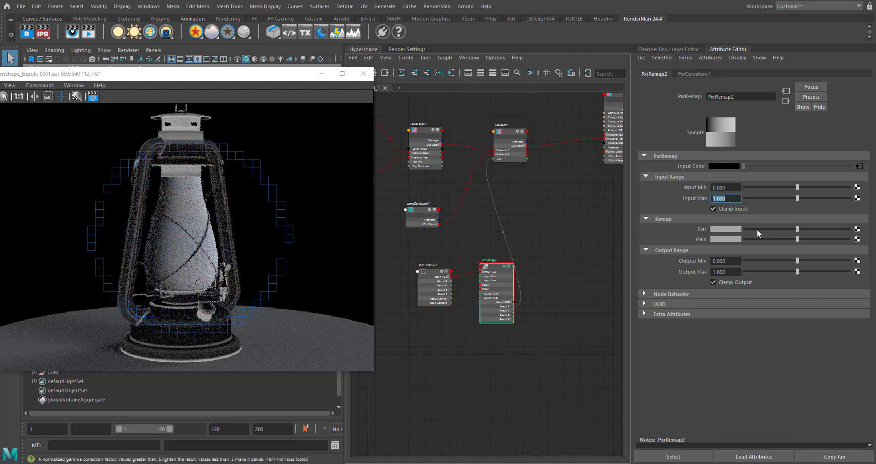
{"action": "type", "text": "5"}
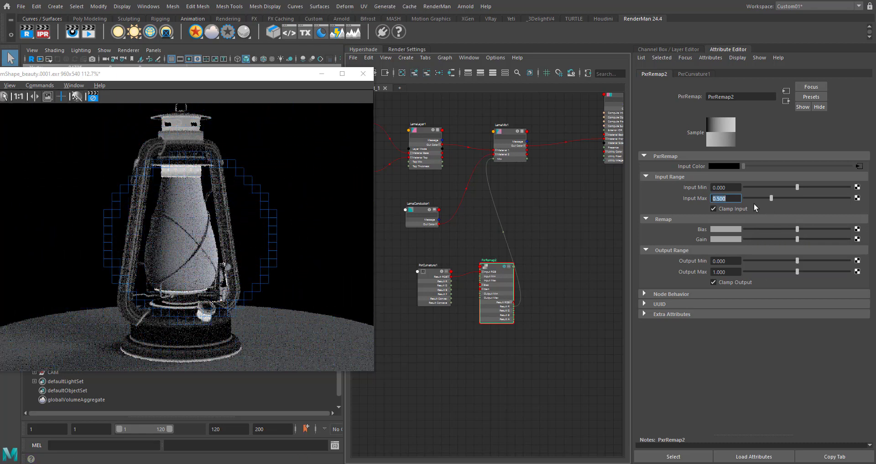
{"action": "double_click", "coordinate": [721, 187]}
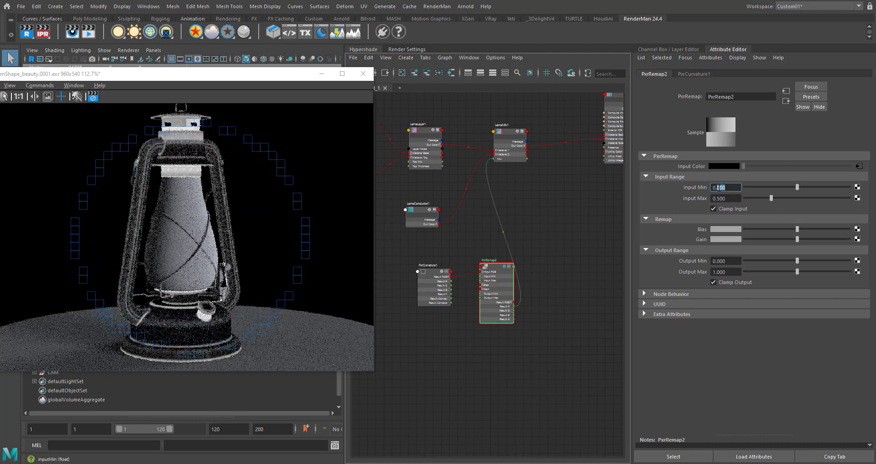
{"action": "type", "text": "0"}
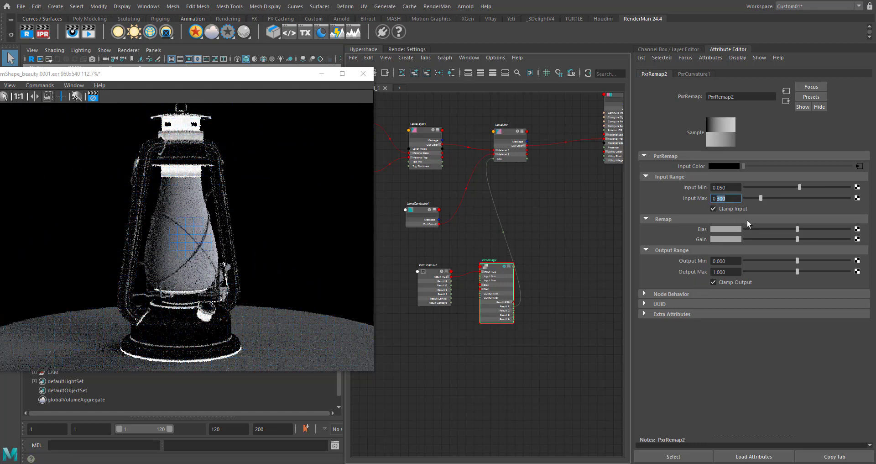
- Set PxrRemap's Input Max to 0.150 and PxrCurvature's Output Type to Concave
{"action": "type", "text": "15"}
{"action": "key", "text": "Return"}
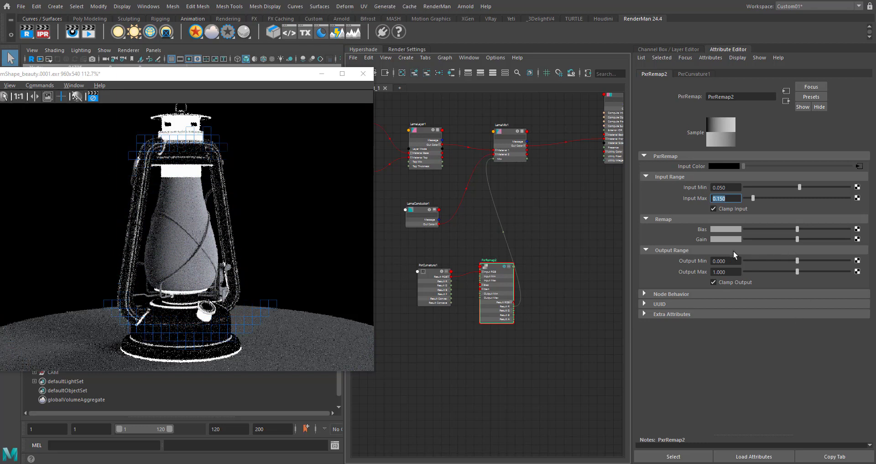
{"action": "left_click_drag", "start_coordinate": [448, 252], "coordinate": [391, 334]}
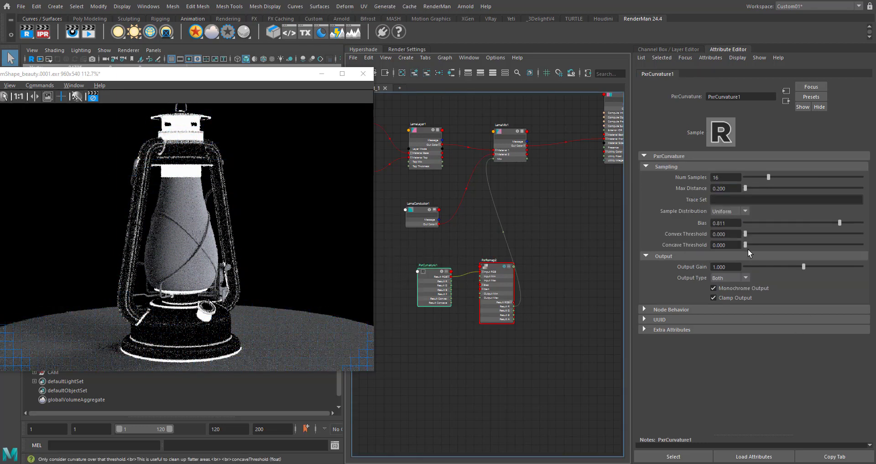
{"action": "left_click", "coordinate": [739, 277]}
{"action": "left_click", "coordinate": [736, 303]}
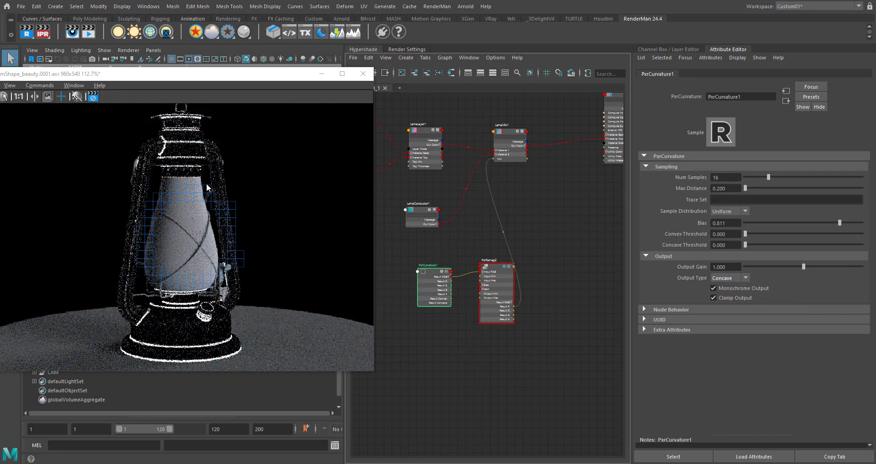
- Set PxrRemap's Input Min to 0.010 and move the render window clear of the node graph
{"action": "left_click", "coordinate": [500, 274]}
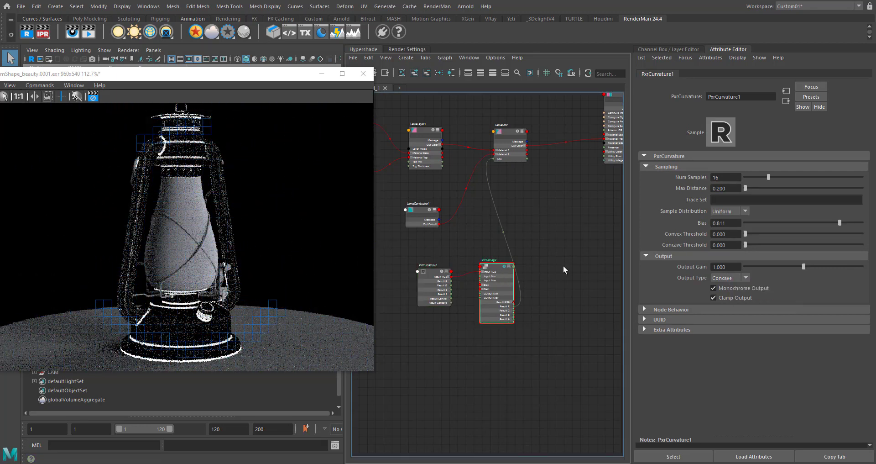
{"action": "left_click", "coordinate": [726, 187]}
{"action": "type", "text": "0.01"}
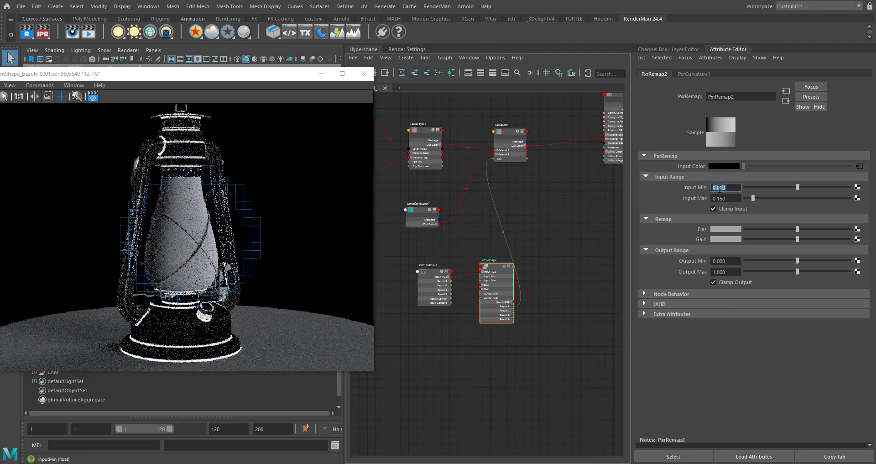
{"action": "left_click_drag", "start_coordinate": [727, 188], "coordinate": [720, 187]}
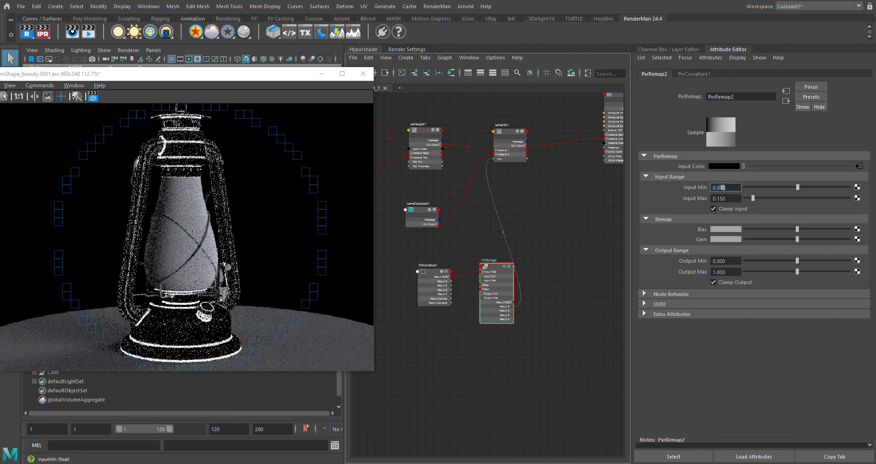
{"action": "type", "text": "1"}
{"action": "key", "text": "Return"}
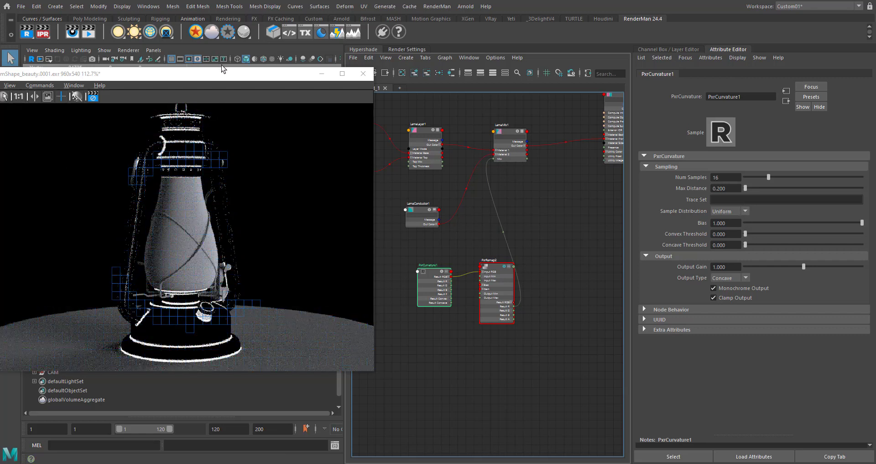
{"action": "left_click_drag", "start_coordinate": [232, 76], "coordinate": [135, 102]}
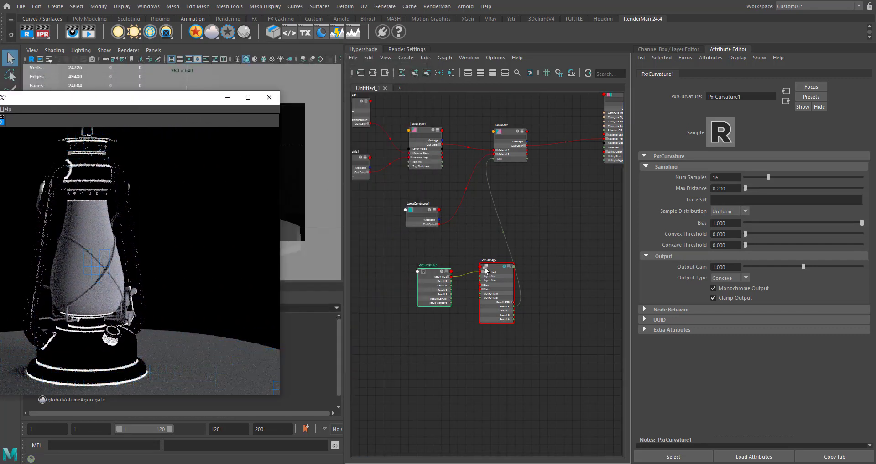
{"action": "middle_click_drag", "start_coordinate": [540, 341], "coordinate": [513, 327], "text": "alt"}
{"action": "left_click", "coordinate": [453, 341]}
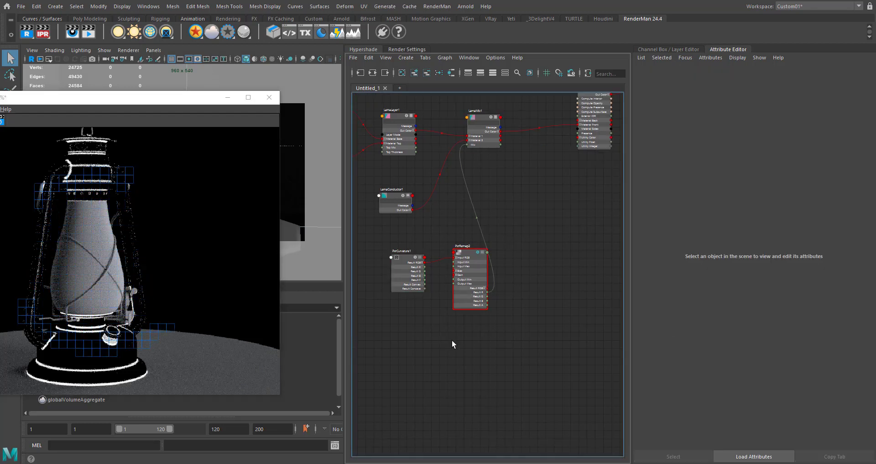
{"action": "key", "text": "Tab"}
{"action": "type", "text": "l"}
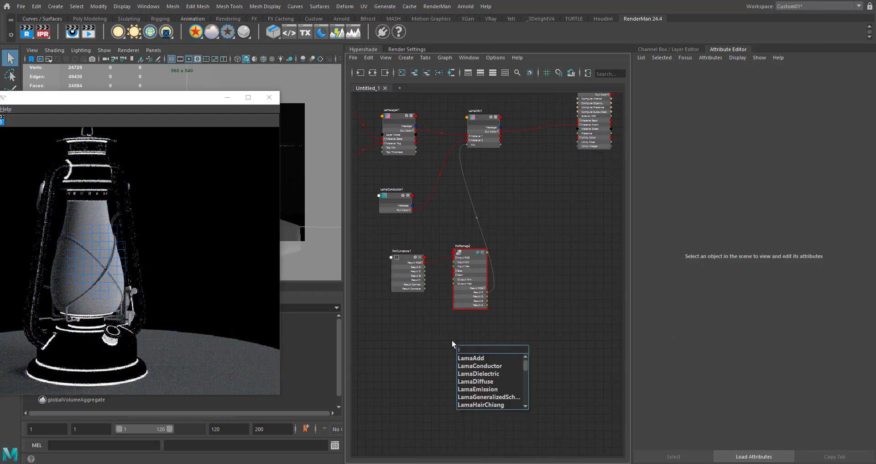
{"action": "type", "text": "aye"}
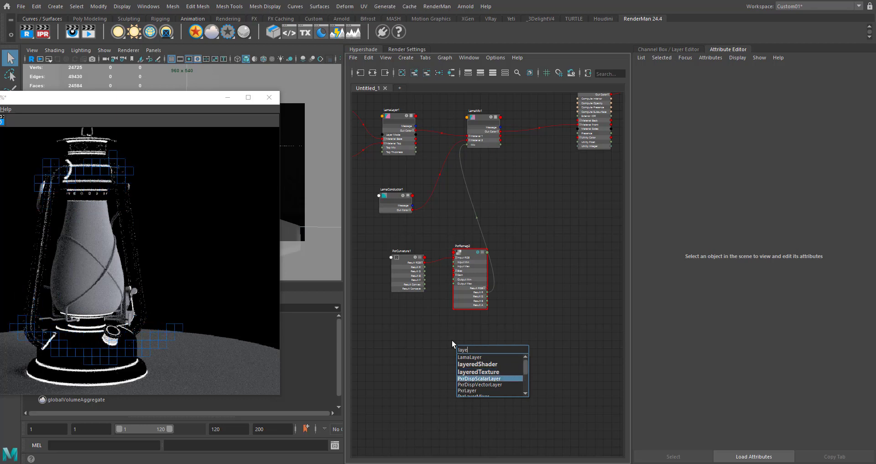
{"action": "key", "text": "Down"}
{"action": "key", "text": "Down"}
{"action": "key", "text": "Down"}
{"action": "key", "text": "Down"}
{"action": "key", "text": "Down"}
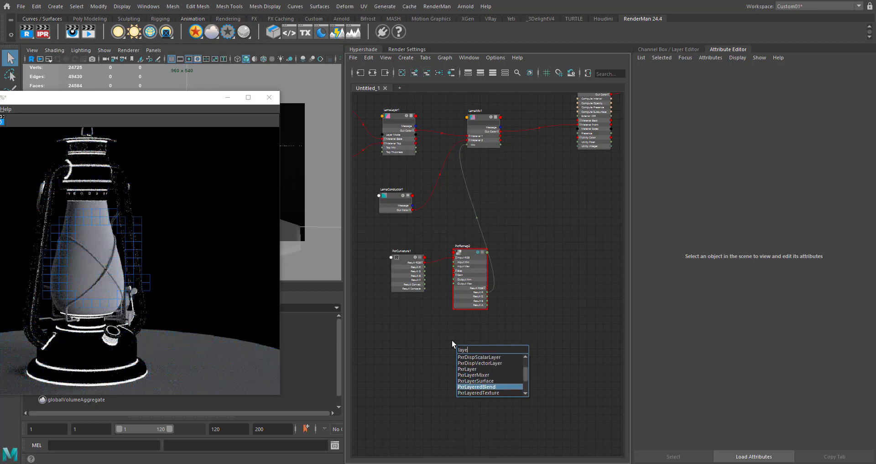
{"action": "key", "text": "Return"}
{"action": "left_click_drag", "start_coordinate": [467, 352], "coordinate": [556, 236]}
{"action": "middle_click_drag", "start_coordinate": [555, 237], "coordinate": [536, 239], "text": "alt"}
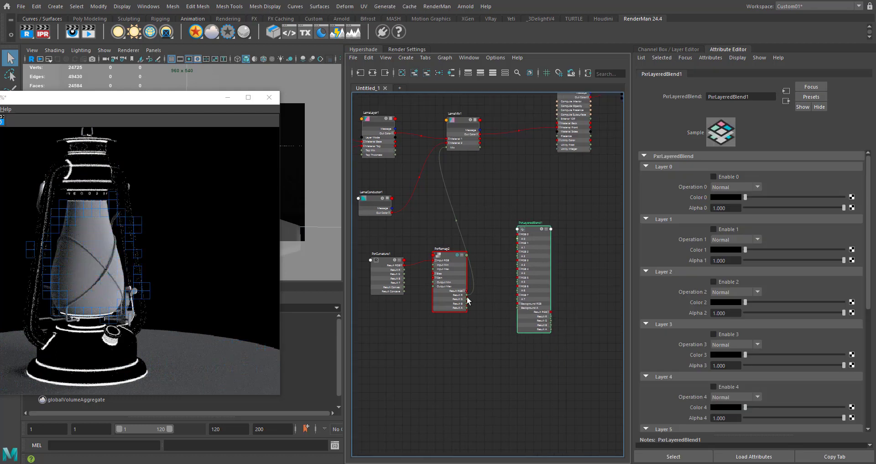
{"action": "middle_click_drag", "start_coordinate": [468, 330], "coordinate": [454, 344], "text": "alt"}
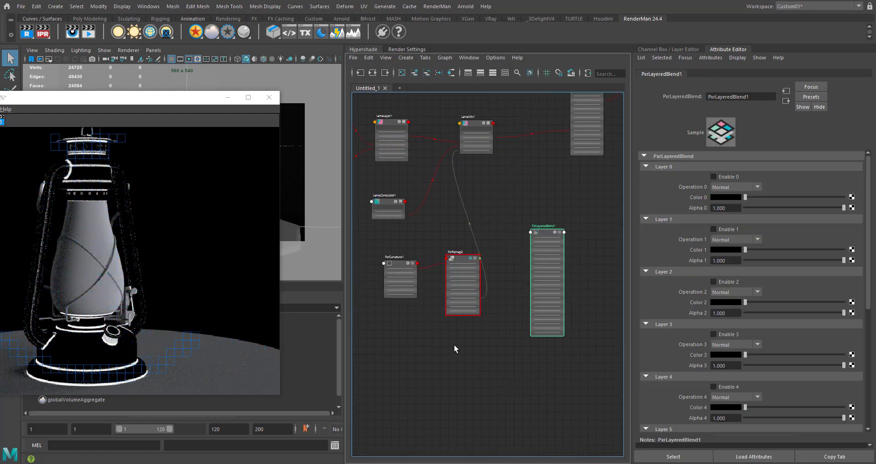
{"action": "key", "text": "Delete"}
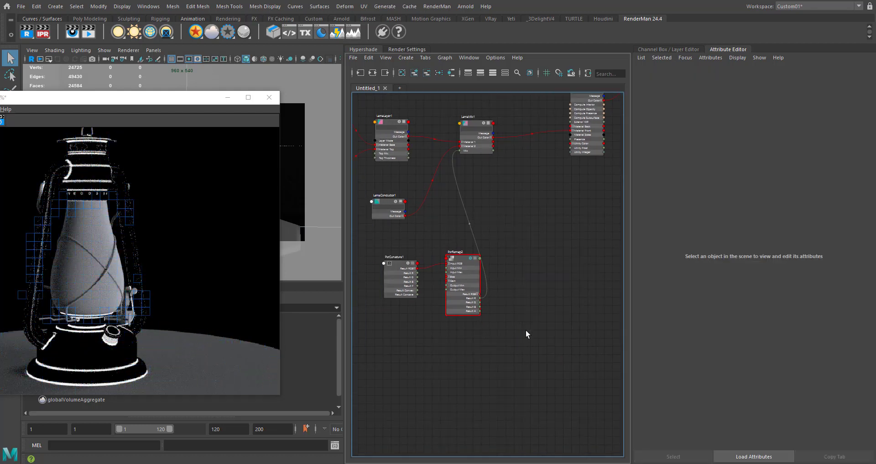
- Add a PxrBlend node to the graph and place it beyond PxrRemap, slightly higher than it
{"action": "key", "text": "Tab"}
{"action": "type", "text": "blen"}
{"action": "key", "text": "Down"}
{"action": "key", "text": "Down"}
{"action": "key", "text": "Down"}
{"action": "key", "text": "Down"}
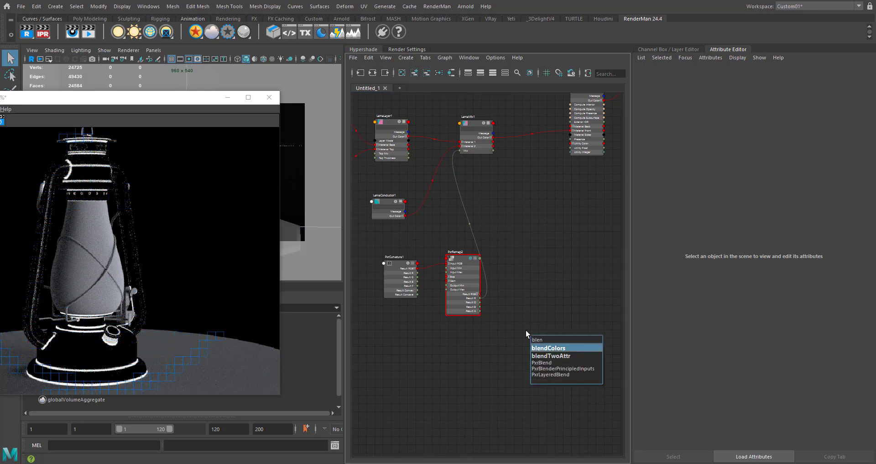
{"action": "key", "text": "Up"}
{"action": "key", "text": "Return"}
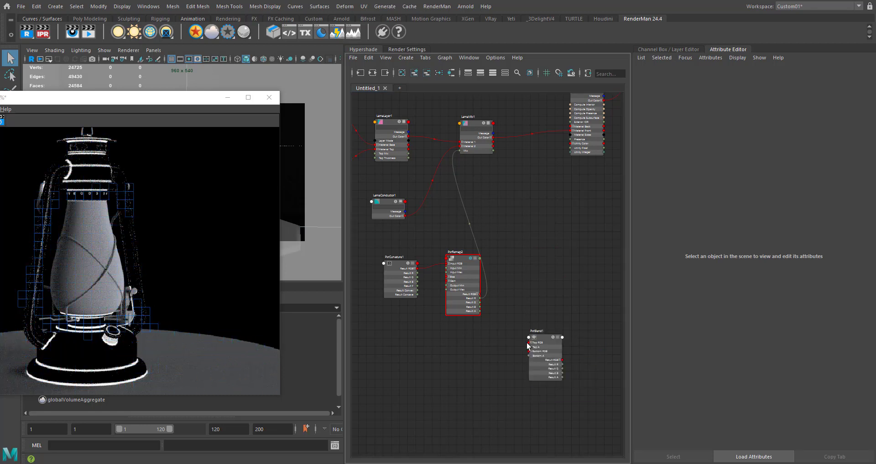
{"action": "left_click_drag", "start_coordinate": [545, 350], "coordinate": [535, 230]}
- Connect PxrRemap's Result RGB to PxrBlend's Bottom RGB
{"action": "scroll", "coordinate": [490, 286], "scroll_direction": "up", "scroll_amount": 3}
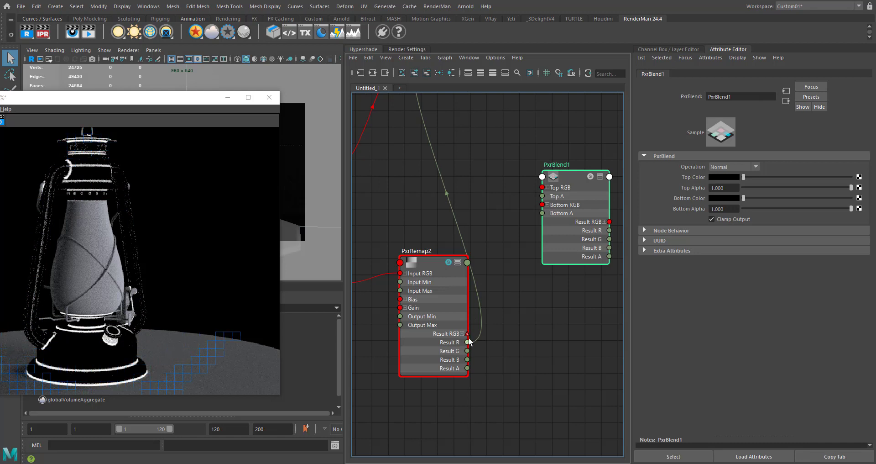
{"action": "middle_click_drag", "start_coordinate": [520, 260], "coordinate": [495, 316], "text": "alt"}
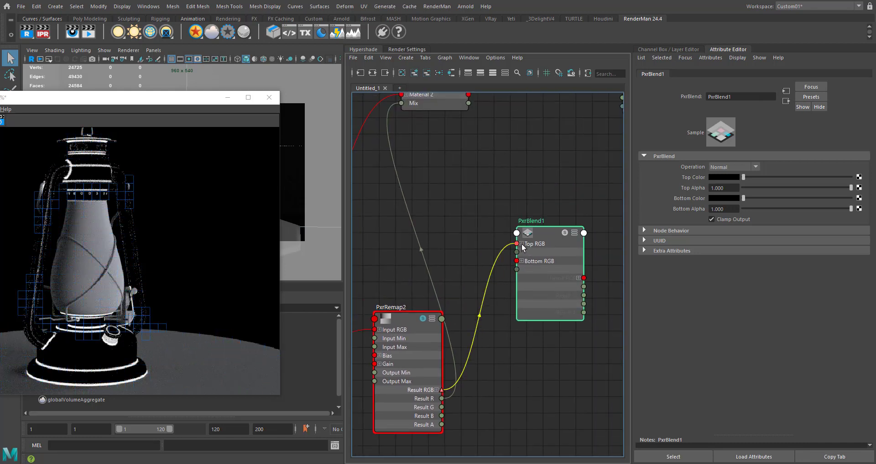
{"action": "left_click", "coordinate": [520, 263]}
{"action": "middle_click_drag", "start_coordinate": [497, 395], "coordinate": [520, 301], "text": "alt"}
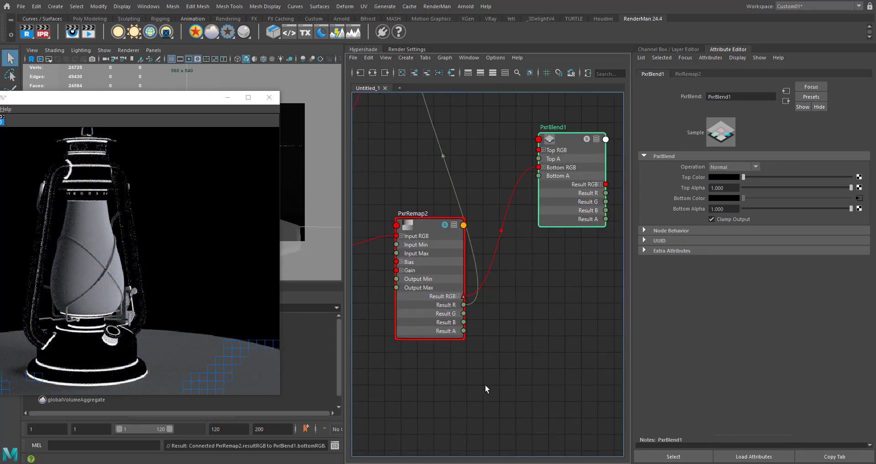
- Add a PxrFractal node and place it below PxrRemap
{"action": "left_click", "coordinate": [482, 384]}
{"action": "key", "text": "Tab"}
{"action": "type", "text": "pxr"}
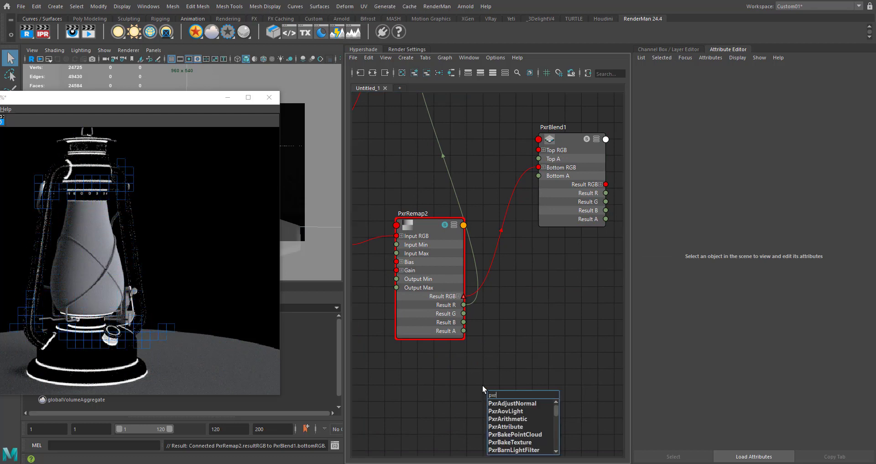
{"action": "type", "text": "fractal"}
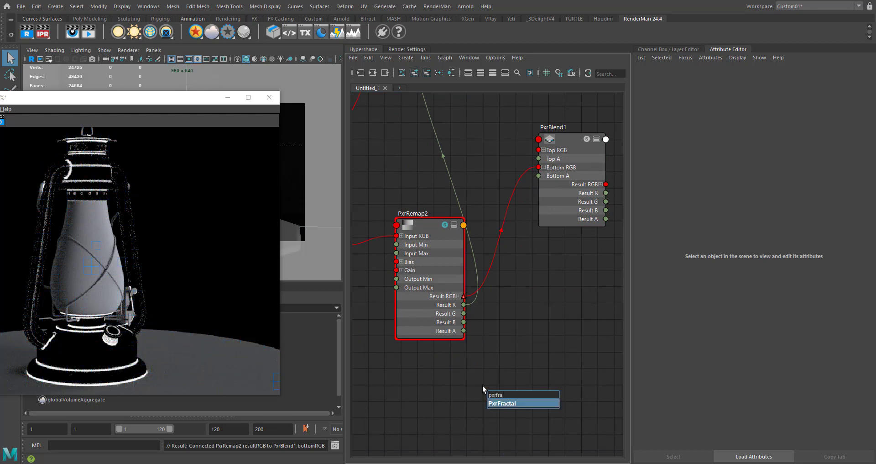
{"action": "key", "text": "Return"}
{"action": "left_click_drag", "start_coordinate": [516, 417], "coordinate": [419, 391]}
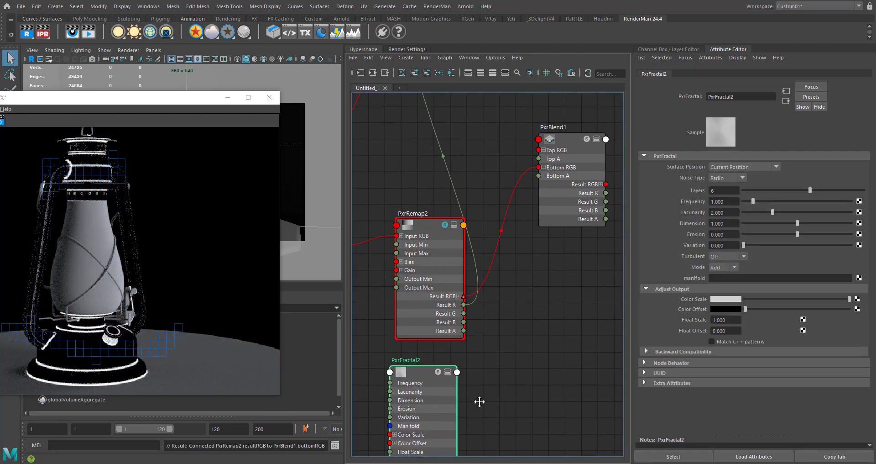
- Connect PxrFractal's Result RGB to PxrBlend's Top RGB
{"action": "middle_click_drag", "start_coordinate": [480, 401], "coordinate": [469, 345], "text": "alt"}
{"action": "left_click_drag", "start_coordinate": [446, 422], "coordinate": [522, 262]}
{"action": "middle_click_drag", "start_coordinate": [529, 247], "coordinate": [522, 311], "text": "alt"}
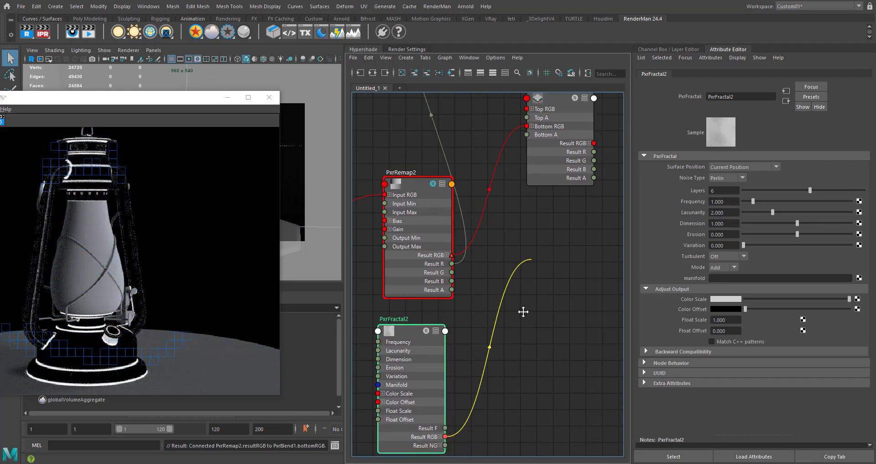
{"action": "scroll", "coordinate": [522, 315], "scroll_direction": "up", "scroll_amount": 2}
{"action": "left_click", "coordinate": [518, 105]}
{"action": "scroll", "coordinate": [536, 291], "scroll_direction": "down", "scroll_amount": 5}
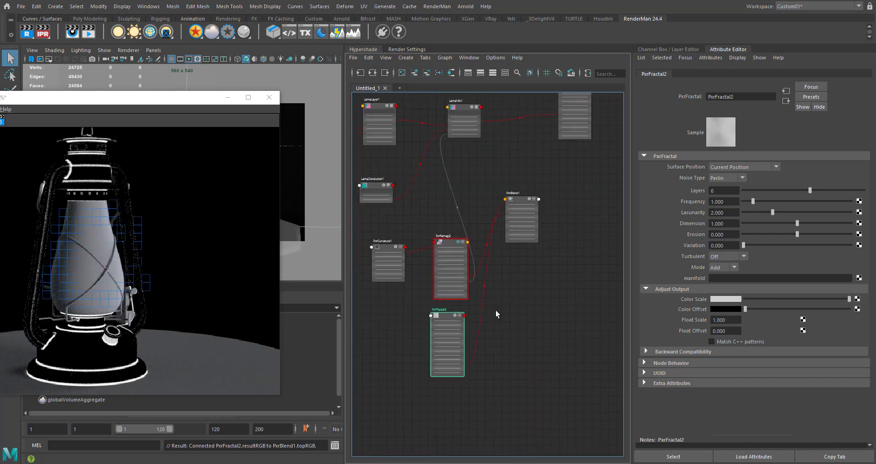
- Connect PxrBlend's Result R to LamaMix's Mix and solo PxrBlend in the render
{"action": "middle_click_drag", "start_coordinate": [500, 270], "coordinate": [472, 317], "text": "alt"}
{"action": "scroll", "coordinate": [506, 259], "scroll_direction": "up", "scroll_amount": 4}
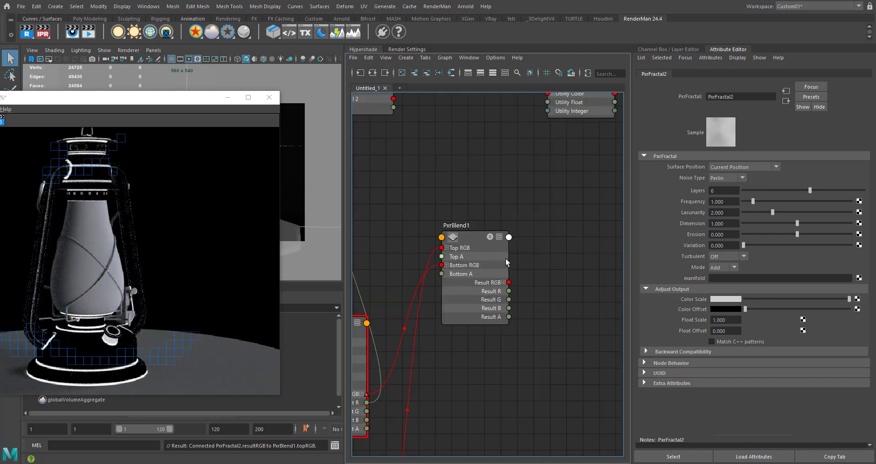
{"action": "middle_click_drag", "start_coordinate": [550, 145], "coordinate": [557, 308], "text": "alt"}
{"action": "scroll", "coordinate": [532, 305], "scroll_direction": "down", "scroll_amount": 2}
{"action": "left_click", "coordinate": [382, 277]}
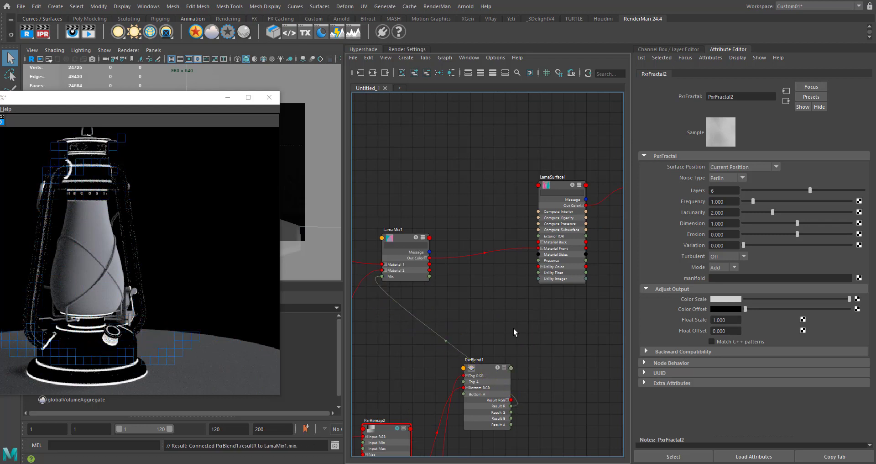
{"action": "middle_click_drag", "start_coordinate": [517, 409], "coordinate": [571, 203], "text": "alt"}
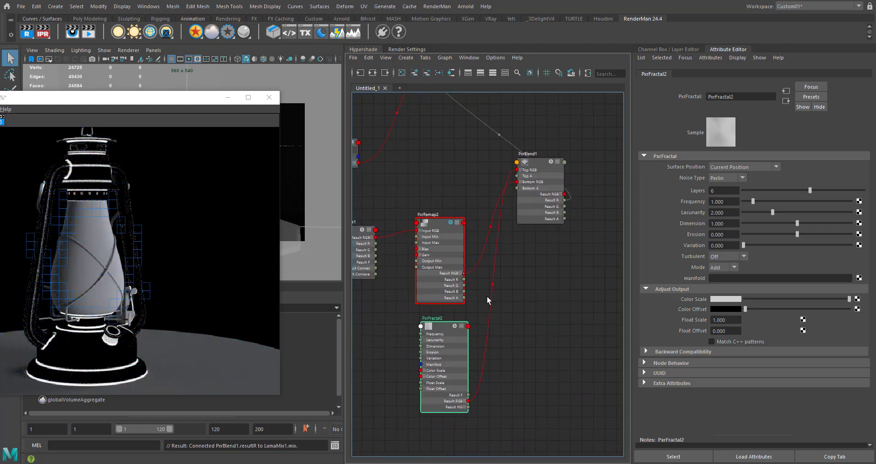
{"action": "left_click", "coordinate": [550, 163]}
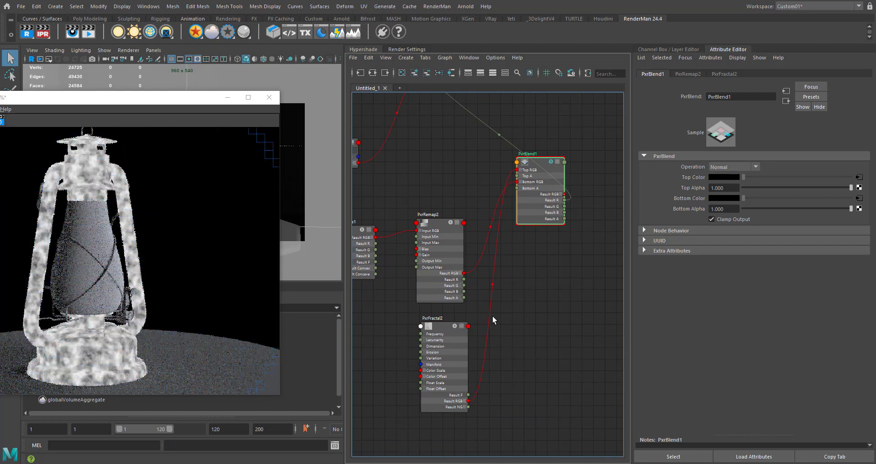
- Make room beside PxrFractal, add a second PxrRemap node there, and feed PxrFractal's Result RGB into its Input RGB
{"action": "middle_click_drag", "start_coordinate": [492, 316], "coordinate": [571, 280], "text": "alt"}
{"action": "left_click_drag", "start_coordinate": [518, 293], "coordinate": [419, 295]}
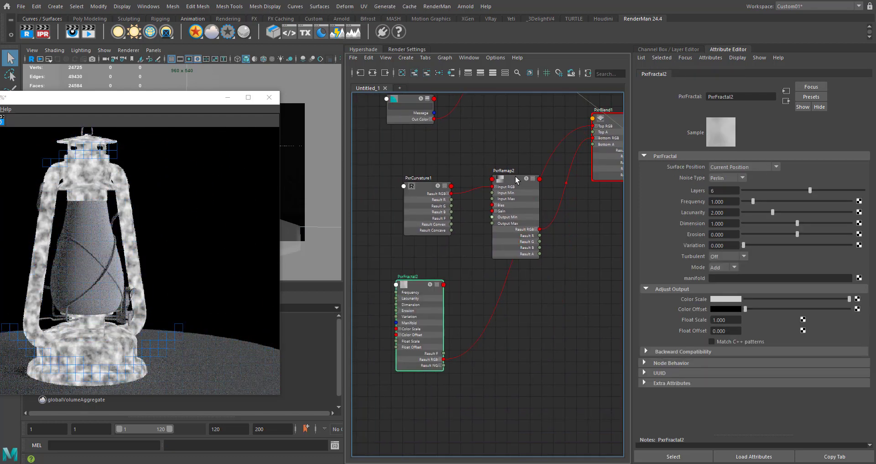
{"action": "left_click", "coordinate": [525, 292]}
{"action": "key", "text": "Tab"}
{"action": "type", "text": "pxrrem"}
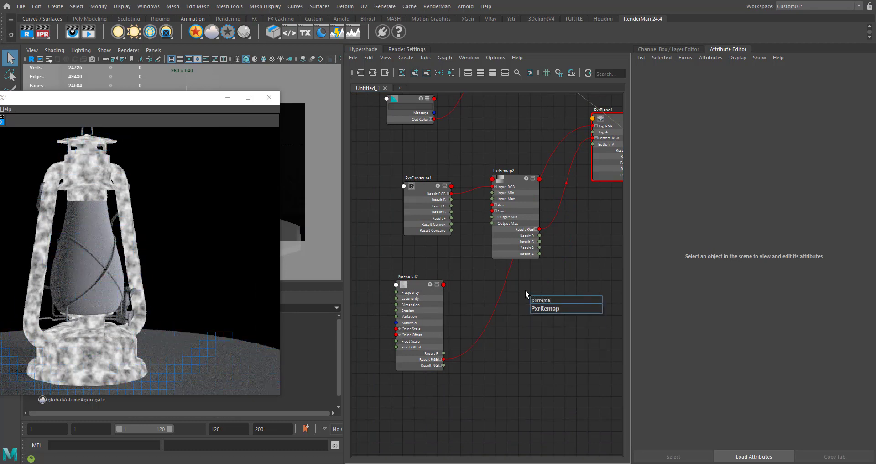
{"action": "key", "text": "Down"}
{"action": "key", "text": "Return"}
{"action": "left_click_drag", "start_coordinate": [547, 304], "coordinate": [480, 276]}
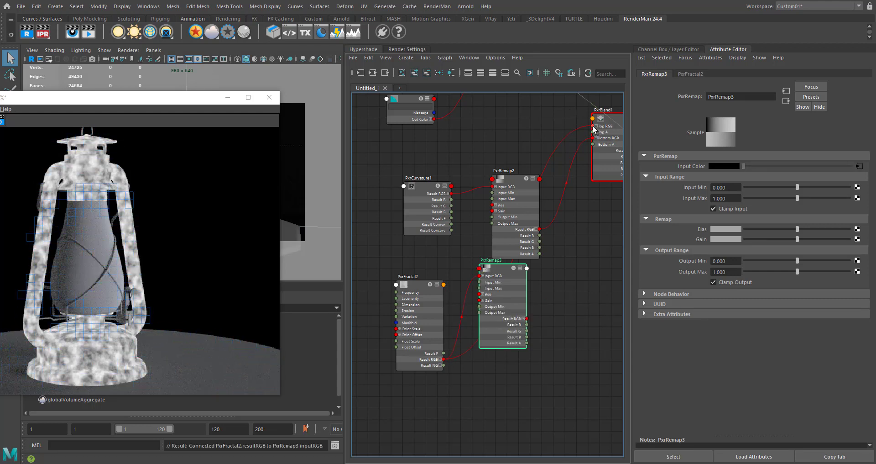
- Move the fractal's PxrRemap clear of the curvature remap and connect its Result RGB to PxrBlend's Top RGB
{"action": "left_click_drag", "start_coordinate": [594, 131], "coordinate": [580, 225]}
{"action": "left_click_drag", "start_coordinate": [568, 279], "coordinate": [566, 283]}
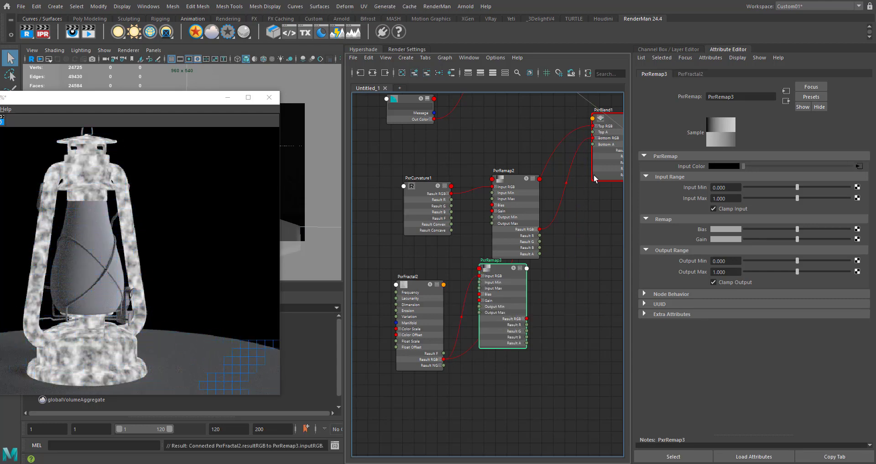
{"action": "left_click_drag", "start_coordinate": [495, 280], "coordinate": [512, 310]}
{"action": "middle_click_drag", "start_coordinate": [556, 268], "coordinate": [548, 270], "text": "alt"}
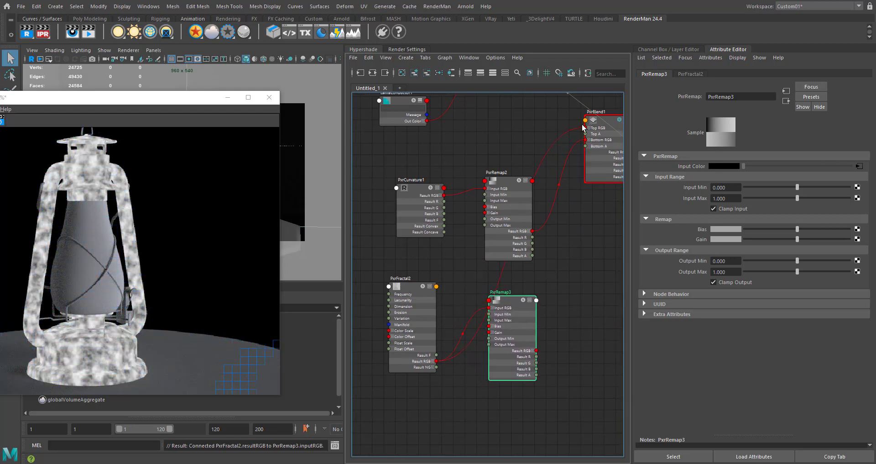
{"action": "left_click_drag", "start_coordinate": [586, 129], "coordinate": [556, 300]}
{"action": "left_click_drag", "start_coordinate": [536, 356], "coordinate": [536, 350]}
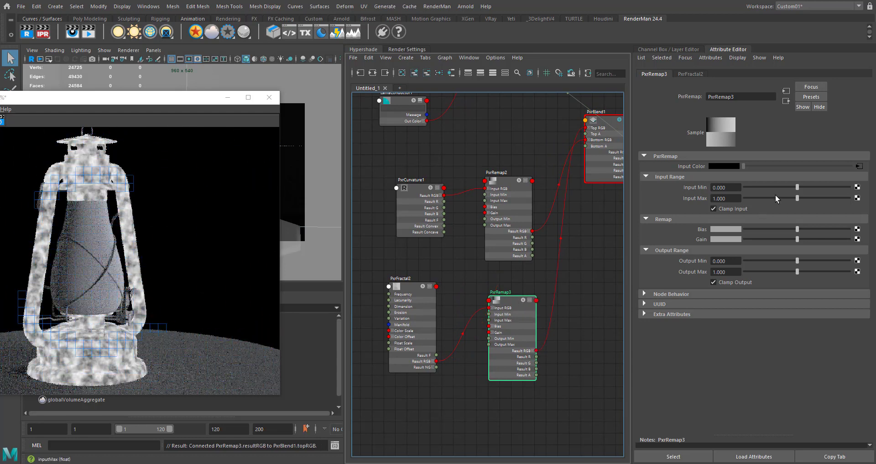
- Set the fractal's PxrRemap Input Min to 0.549 and Input Max to 0.566
{"action": "left_click_drag", "start_coordinate": [835, 184], "coordinate": [815, 186]}
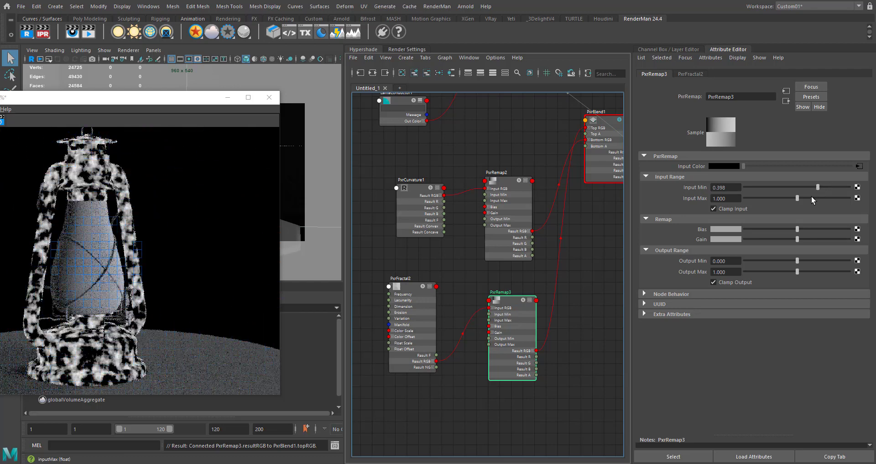
{"action": "left_click_drag", "start_coordinate": [775, 200], "coordinate": [775, 199]}
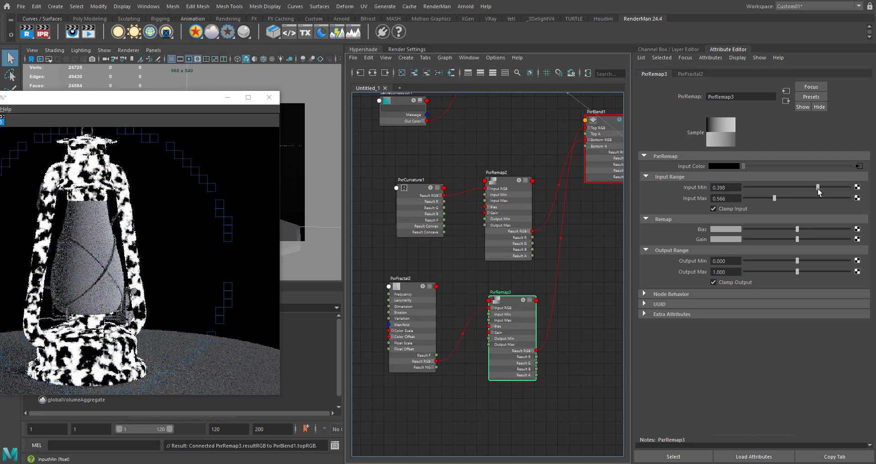
{"action": "left_click_drag", "start_coordinate": [818, 187], "coordinate": [823, 188]}
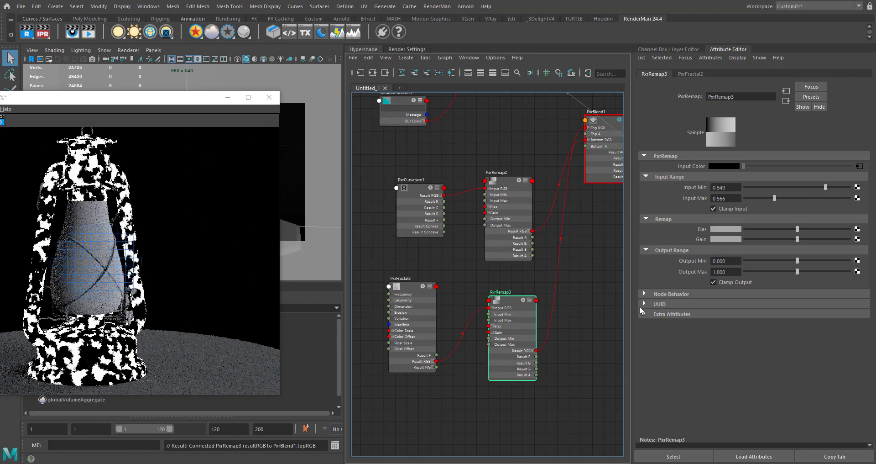
- Move the curvature, fractal, remap and PxrBlend nodes clear of the material nodes, returning LamaConductor to the material nodes
{"action": "middle_click_drag", "start_coordinate": [613, 131], "coordinate": [547, 182], "text": "alt"}
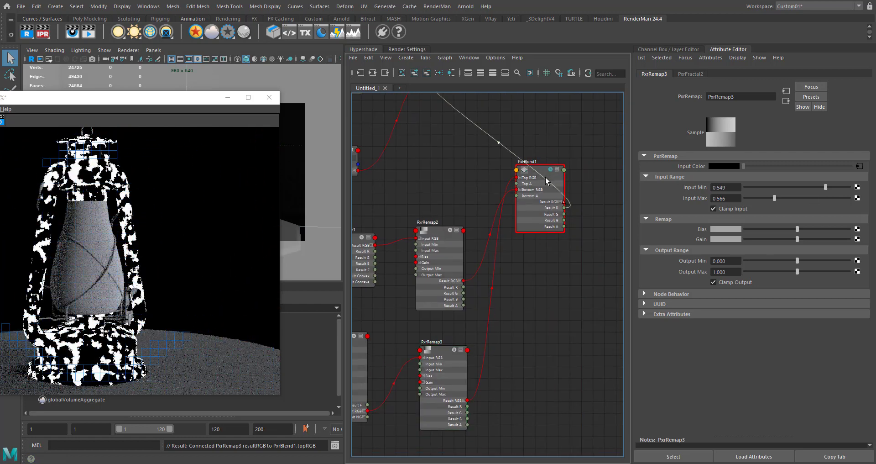
{"action": "left_click", "coordinate": [546, 178]}
{"action": "middle_click_drag", "start_coordinate": [547, 294], "coordinate": [522, 357], "text": "alt"}
{"action": "left_click", "coordinate": [507, 244]}
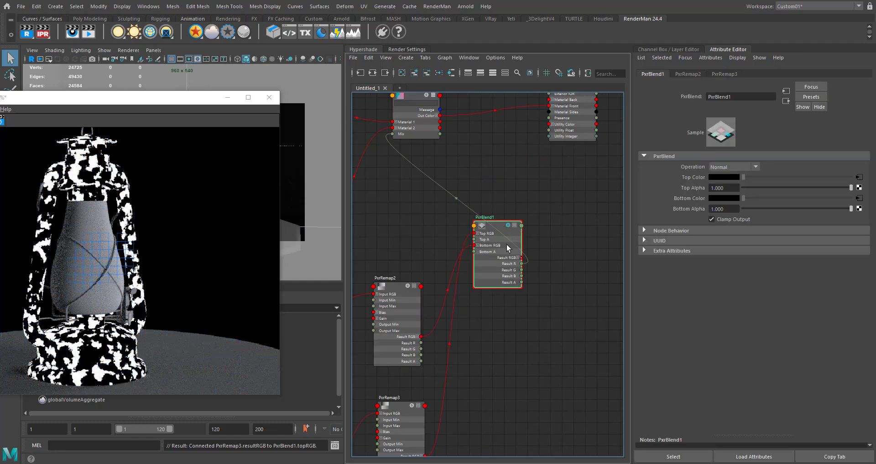
{"action": "scroll", "coordinate": [551, 242], "scroll_direction": "down", "scroll_amount": 5}
{"action": "left_click_drag", "start_coordinate": [505, 296], "coordinate": [475, 316]}
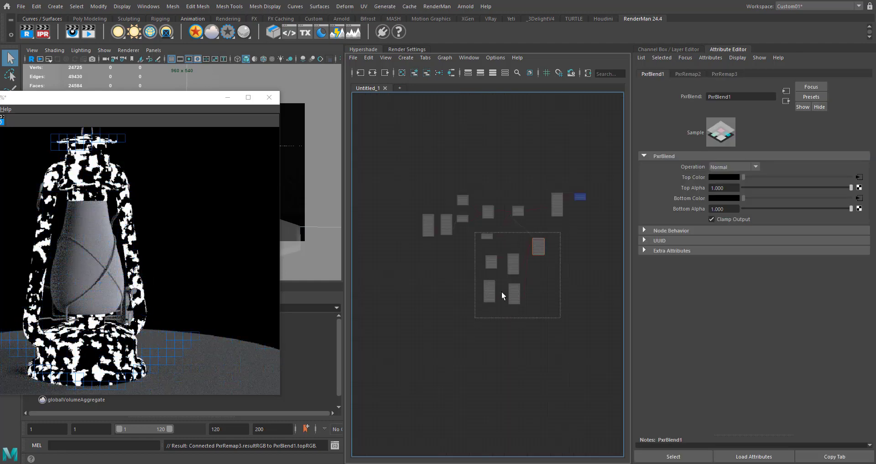
{"action": "left_click_drag", "start_coordinate": [537, 245], "coordinate": [496, 270]}
{"action": "left_click", "coordinate": [471, 261]}
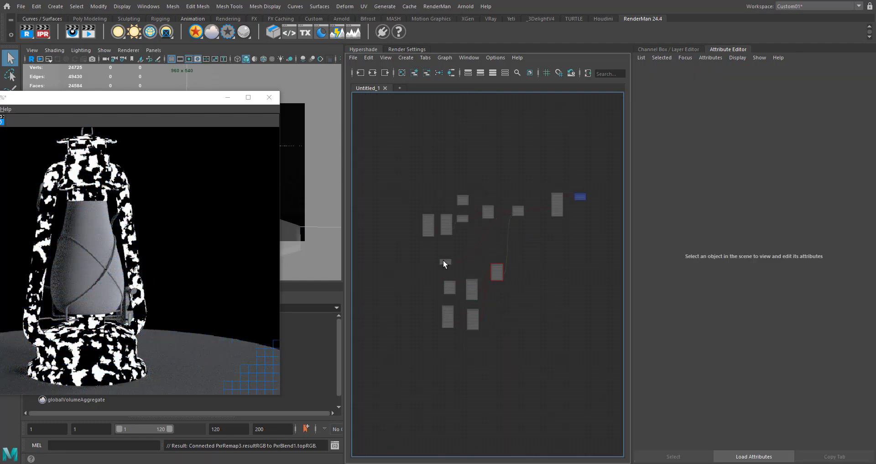
{"action": "left_click_drag", "start_coordinate": [443, 261], "coordinate": [495, 230]}
{"action": "scroll", "coordinate": [519, 268], "scroll_direction": "up", "scroll_amount": 5}
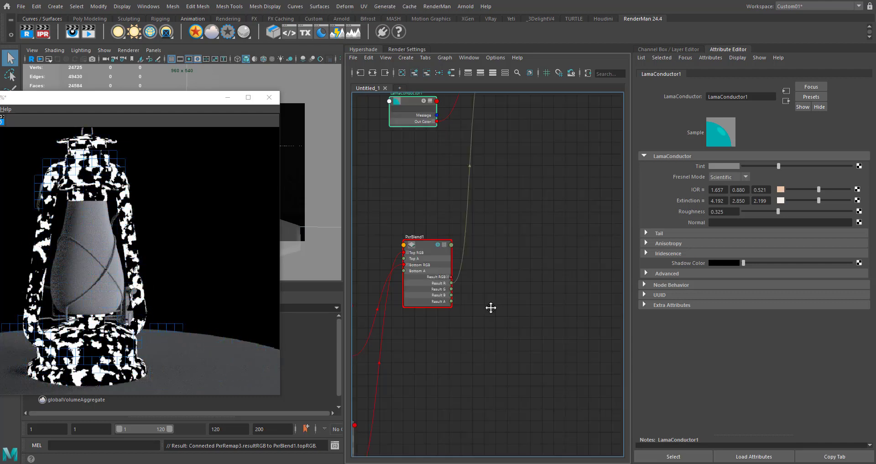
- Set PxrBlend's Operation to Multiply
{"action": "middle_click_drag", "start_coordinate": [491, 307], "coordinate": [536, 287], "text": "alt"}
{"action": "left_click", "coordinate": [467, 231]}
{"action": "left_click", "coordinate": [742, 168]}
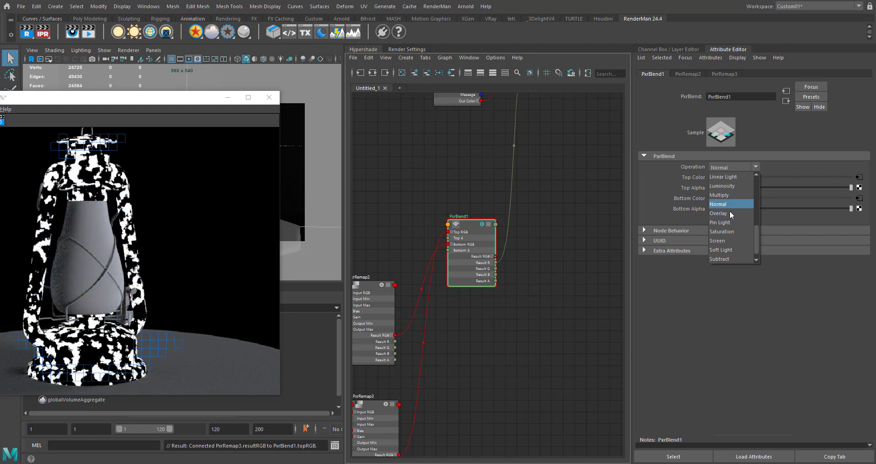
{"action": "left_click", "coordinate": [723, 195]}
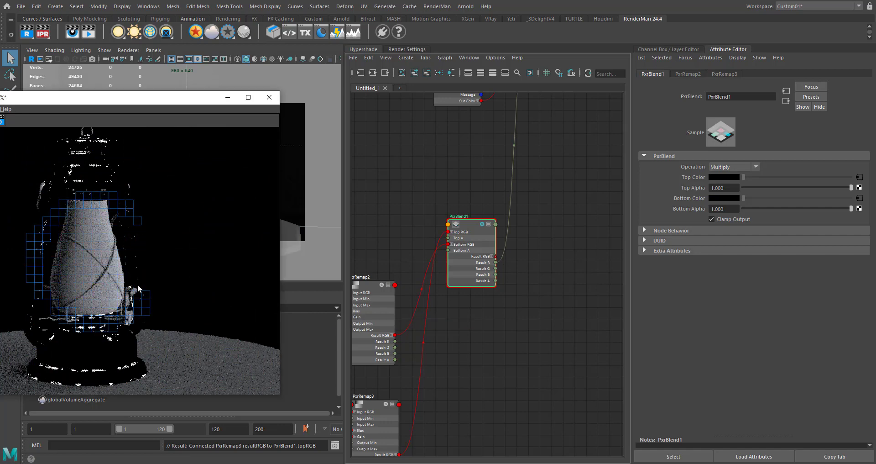
- Bring the whole lantern render into view, turn off PxrBlend's solo and examine the wear on the lantern's base
{"action": "left_click_drag", "start_coordinate": [119, 101], "coordinate": [195, 108]}
{"action": "scroll", "coordinate": [478, 184], "scroll_direction": "down", "scroll_amount": 4}
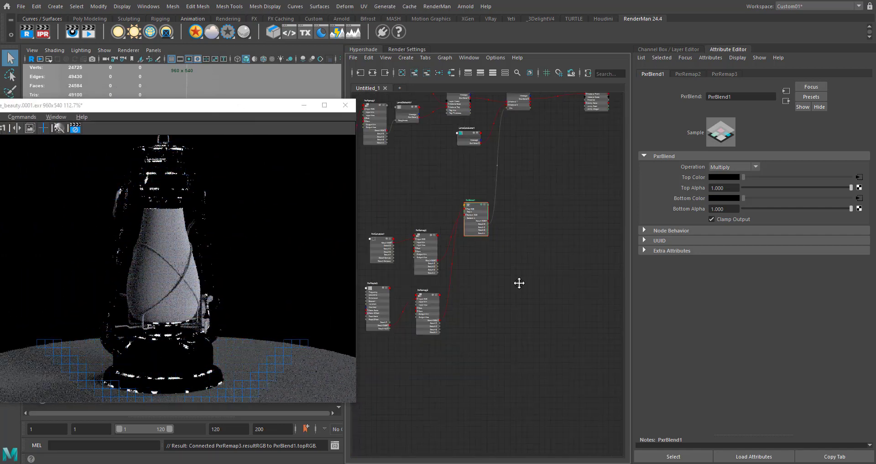
{"action": "middle_click_drag", "start_coordinate": [519, 282], "coordinate": [519, 390], "text": "alt"}
{"action": "scroll", "coordinate": [536, 205], "scroll_direction": "up", "scroll_amount": 4}
{"action": "middle_click_drag", "start_coordinate": [530, 240], "coordinate": [548, 127], "text": "alt"}
{"action": "scroll", "coordinate": [434, 309], "scroll_direction": "up", "scroll_amount": 4}
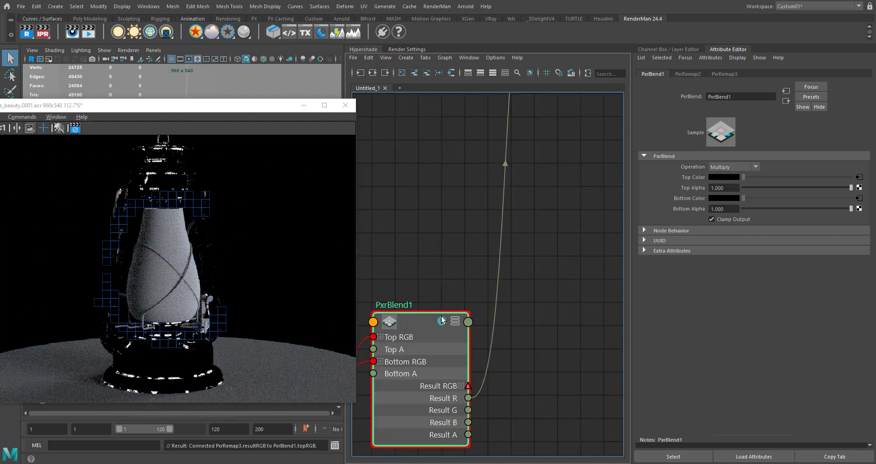
{"action": "left_click", "coordinate": [441, 321]}
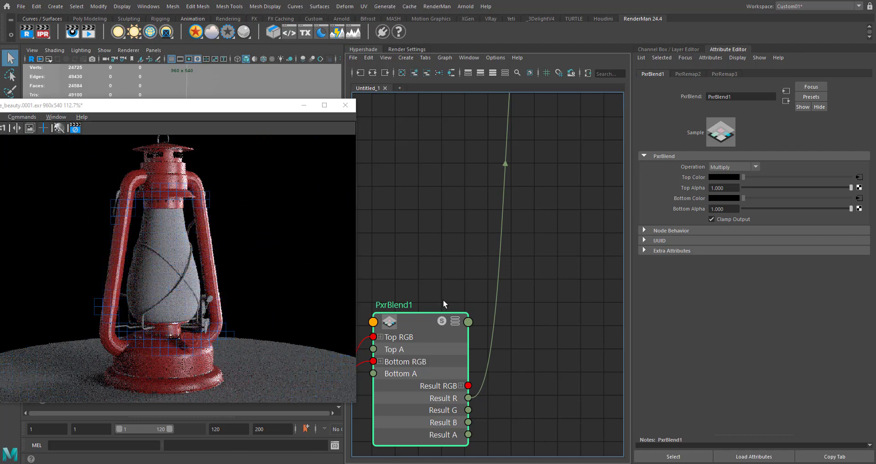
{"action": "middle_click_drag", "start_coordinate": [417, 248], "coordinate": [448, 194], "text": "alt"}
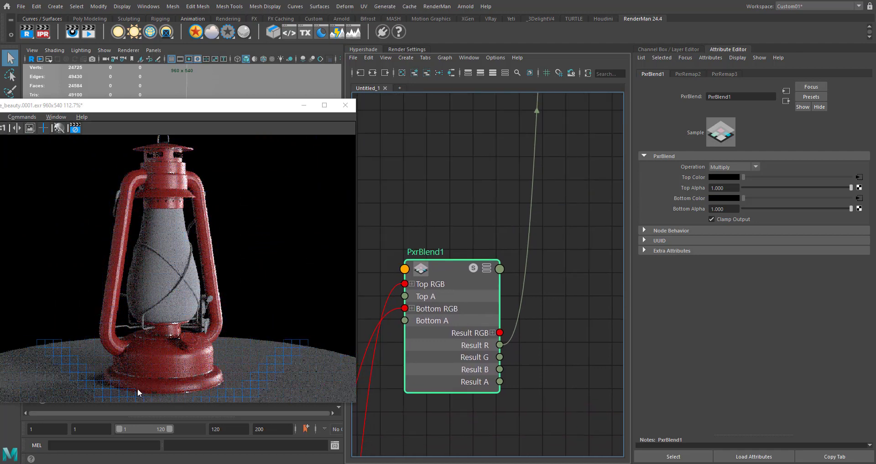
{"action": "scroll", "coordinate": [169, 382], "scroll_direction": "up", "scroll_amount": 2}
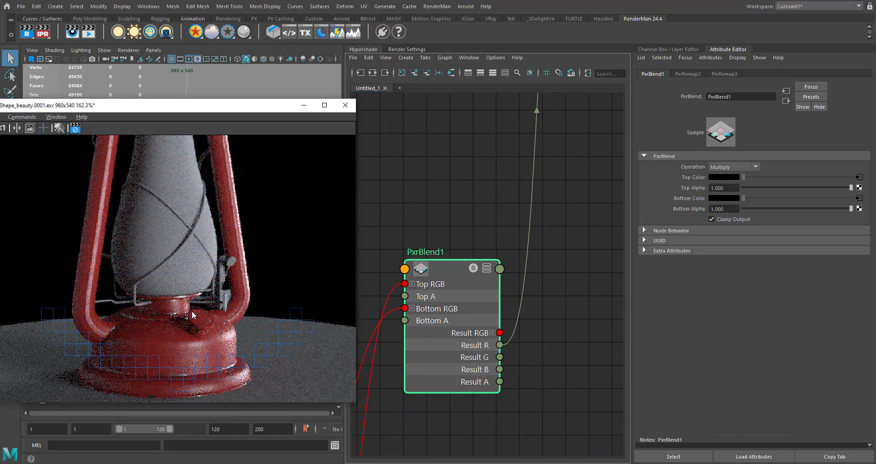
{"action": "scroll", "coordinate": [200, 318], "scroll_direction": "down", "scroll_amount": 2}
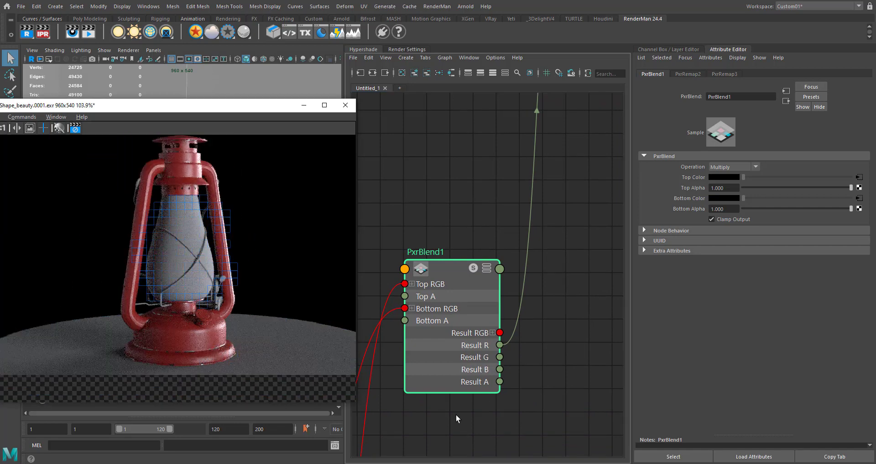
{"action": "middle_click_drag", "start_coordinate": [457, 416], "coordinate": [545, 243], "text": "alt"}
{"action": "scroll", "coordinate": [516, 330], "scroll_direction": "down", "scroll_amount": 3}
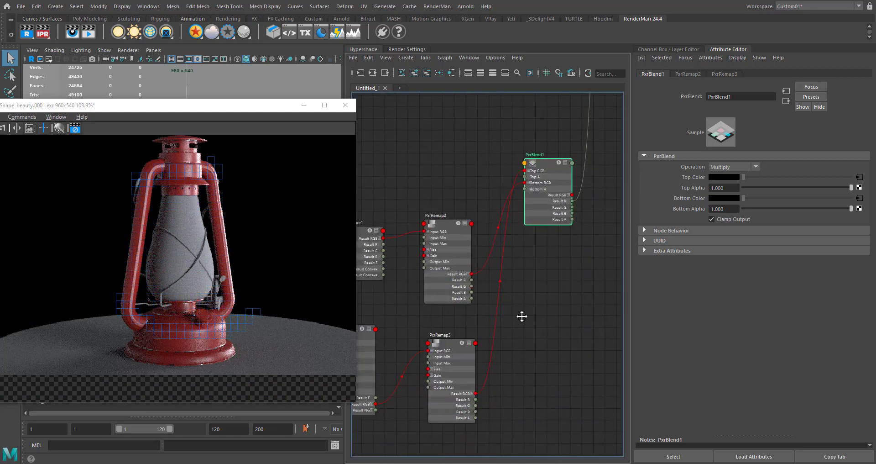
{"action": "middle_click_drag", "start_coordinate": [522, 316], "coordinate": [526, 253], "text": "alt"}
{"action": "middle_click_drag", "start_coordinate": [432, 404], "coordinate": [386, 392], "text": "alt"}
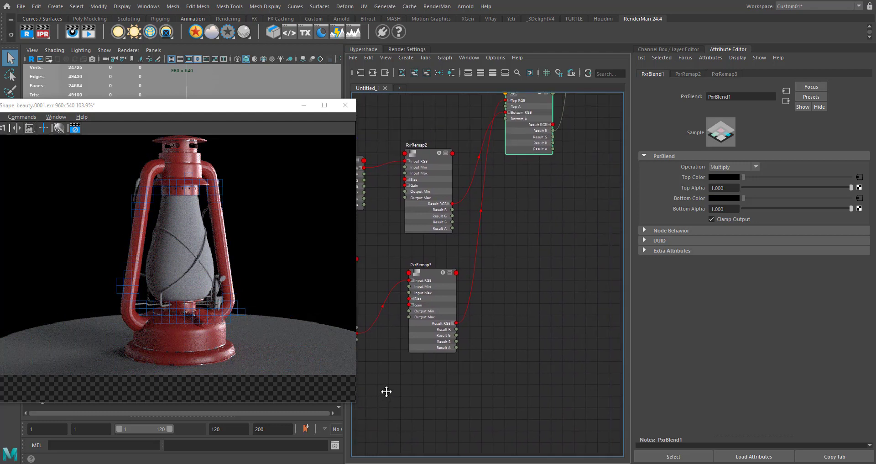
{"action": "middle_click_drag", "start_coordinate": [485, 339], "coordinate": [472, 353], "text": "alt"}
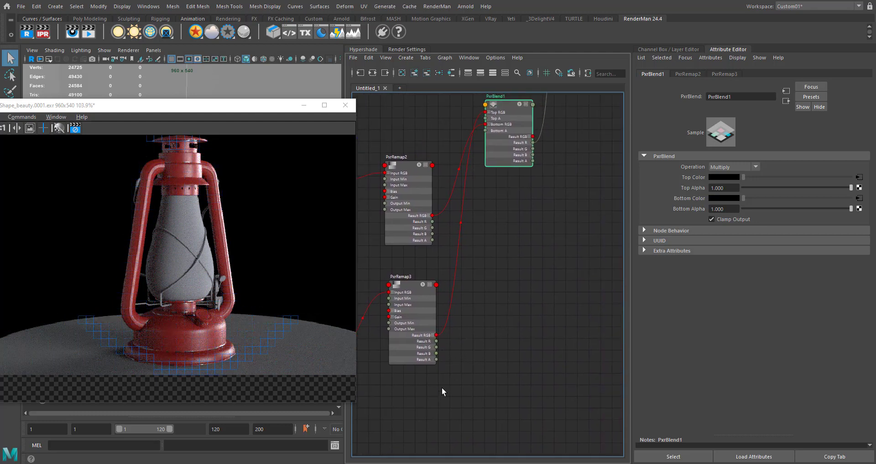
{"action": "middle_click_drag", "start_coordinate": [442, 386], "coordinate": [486, 350], "text": "alt"}
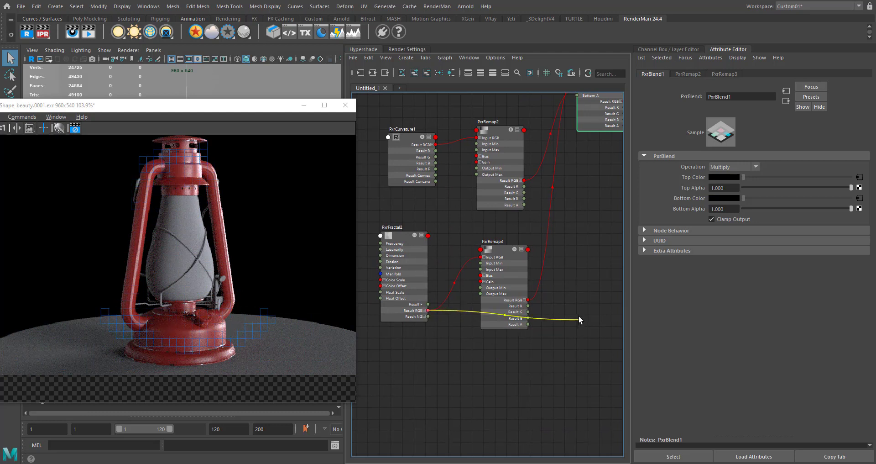
{"action": "middle_click_drag", "start_coordinate": [579, 319], "coordinate": [496, 401], "text": "alt"}
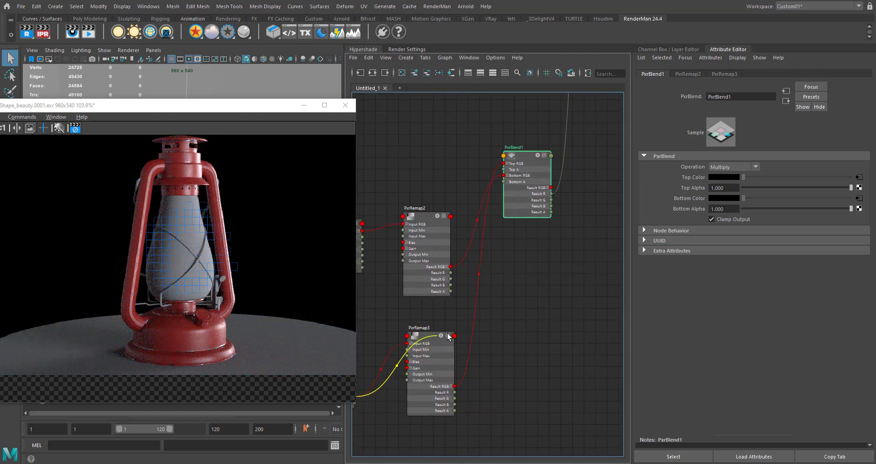
{"action": "middle_click_drag", "start_coordinate": [526, 288], "coordinate": [523, 346], "text": "alt"}
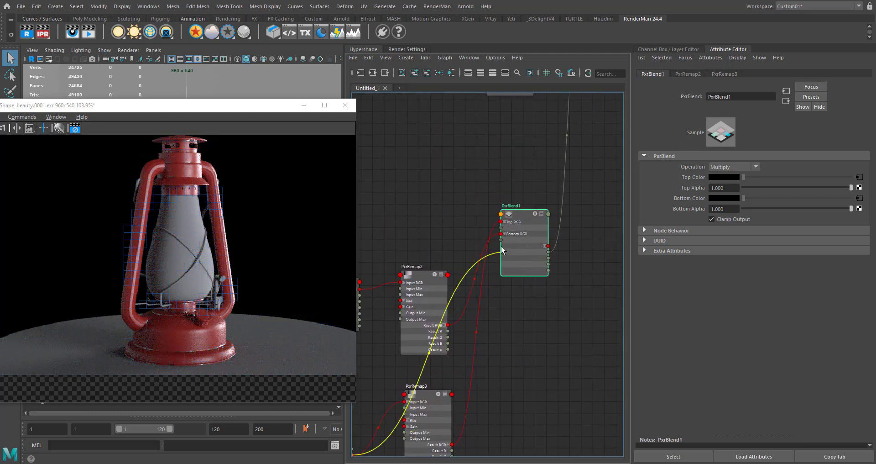
{"action": "left_click", "coordinate": [527, 316]}
- Add a PxrLayeredBlend node beside PxrBlend in the node graph
{"action": "middle_click_drag", "start_coordinate": [578, 223], "coordinate": [561, 247], "text": "alt"}
{"action": "left_click", "coordinate": [561, 247]}
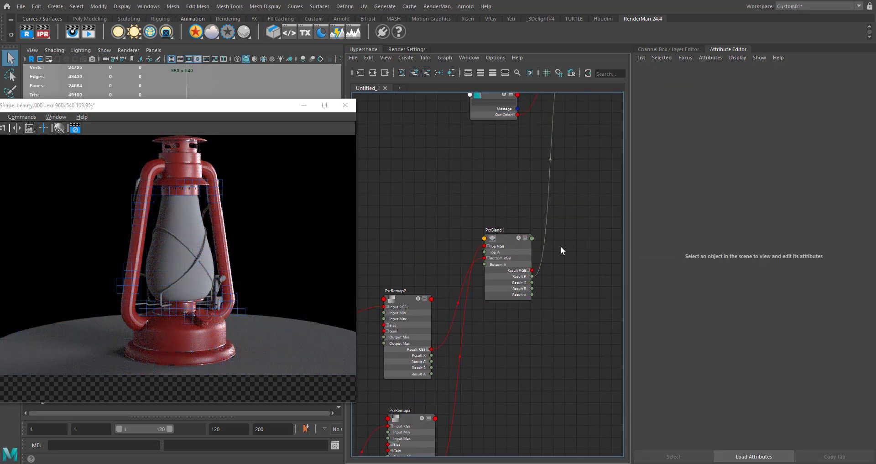
{"action": "key", "text": "Tab"}
{"action": "type", "text": "px"}
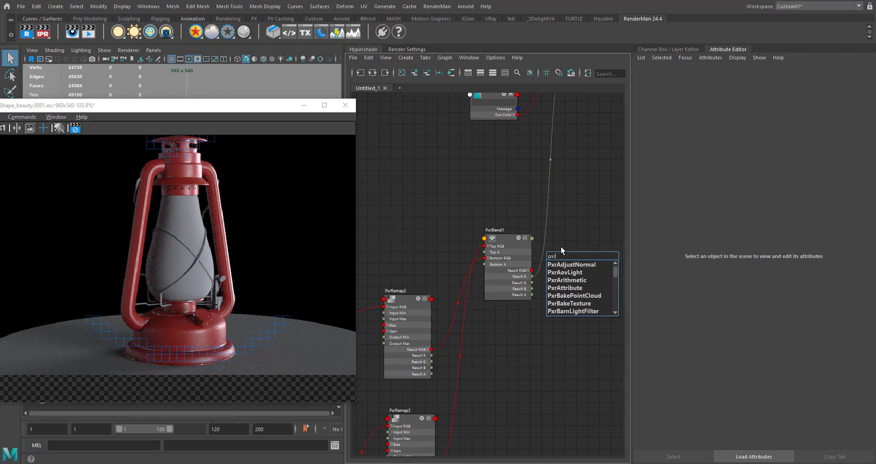
{"action": "type", "text": "la"}
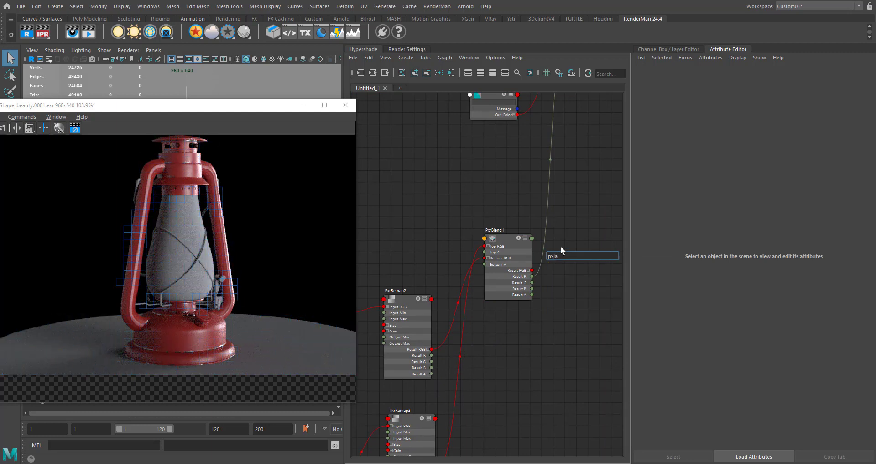
{"action": "key", "text": "BackSpace"}
{"action": "key", "text": "BackSpace"}
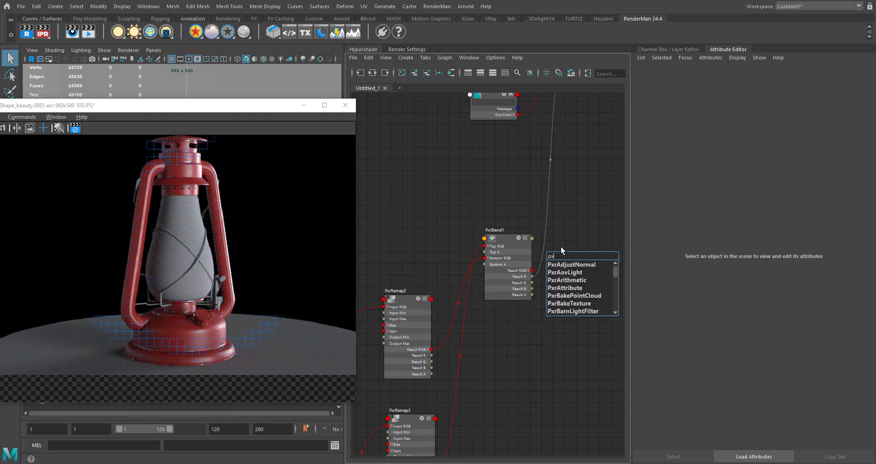
{"action": "type", "text": "rla"}
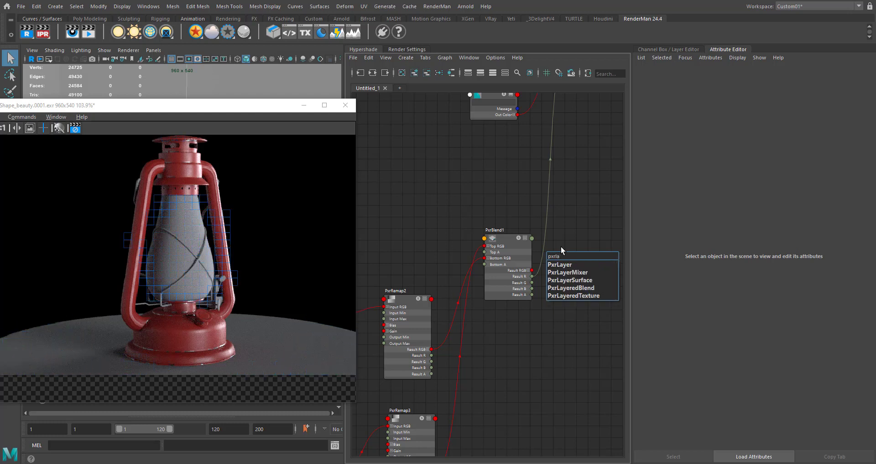
{"action": "key", "text": "Down"}
{"action": "key", "text": "Down"}
{"action": "key", "text": "Down"}
{"action": "key", "text": "Down"}
{"action": "key", "text": "Return"}
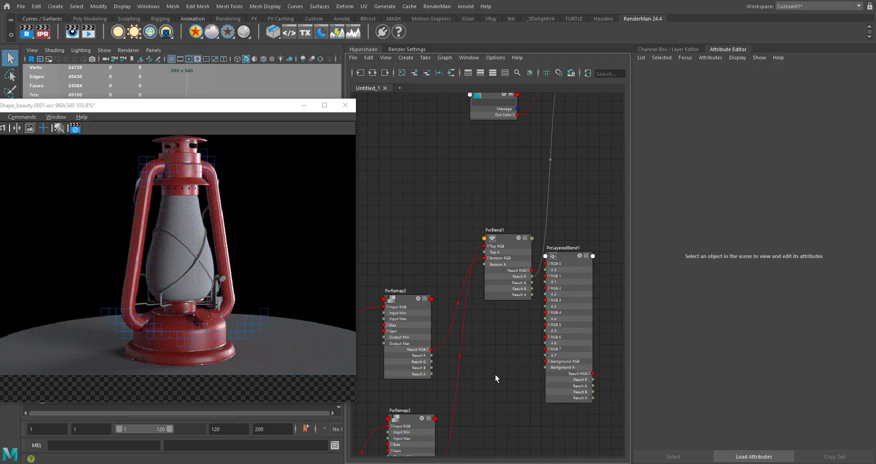
- Connect the curvature remap's Result RGB to PxrLayeredBlend's Background RGB and the fractal remap's Result RGB to its RGB 7
{"action": "middle_click_drag", "start_coordinate": [470, 412], "coordinate": [459, 318], "text": "alt"}
{"action": "mouse_move", "coordinate": [499, 283]}
{"action": "middle_mouse_down", "text": "alt"}
{"action": "mouse_move", "coordinate": [541, 278]}
{"action": "mouse_move", "coordinate": [610, 231]}
{"action": "mouse_move", "coordinate": [488, 293]}
{"action": "middle_mouse_up", "text": "alt"}
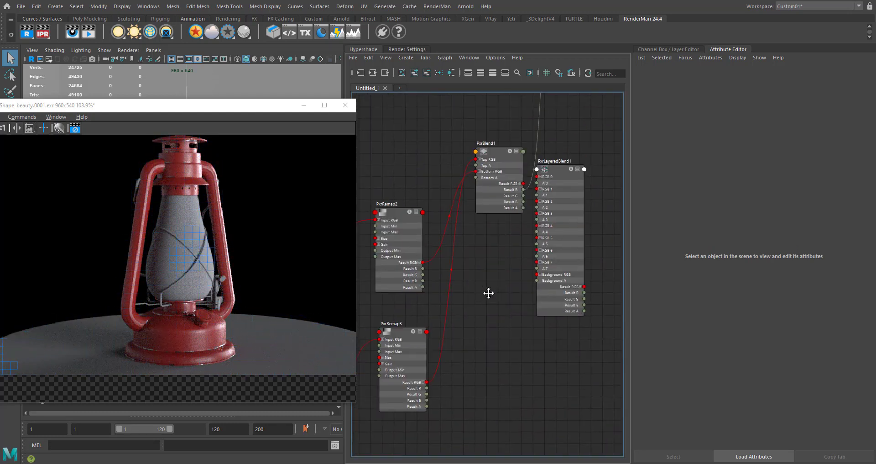
{"action": "left_click_drag", "start_coordinate": [579, 279], "coordinate": [539, 274]}
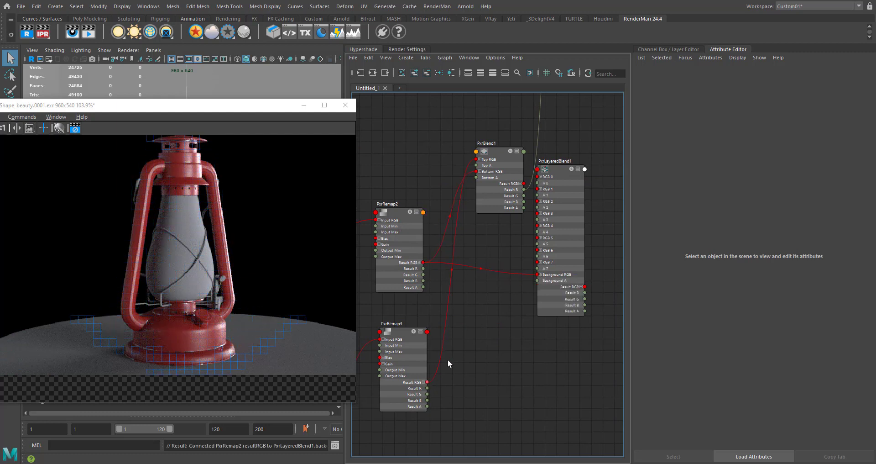
{"action": "middle_click_drag", "start_coordinate": [500, 304], "coordinate": [489, 337], "text": "alt"}
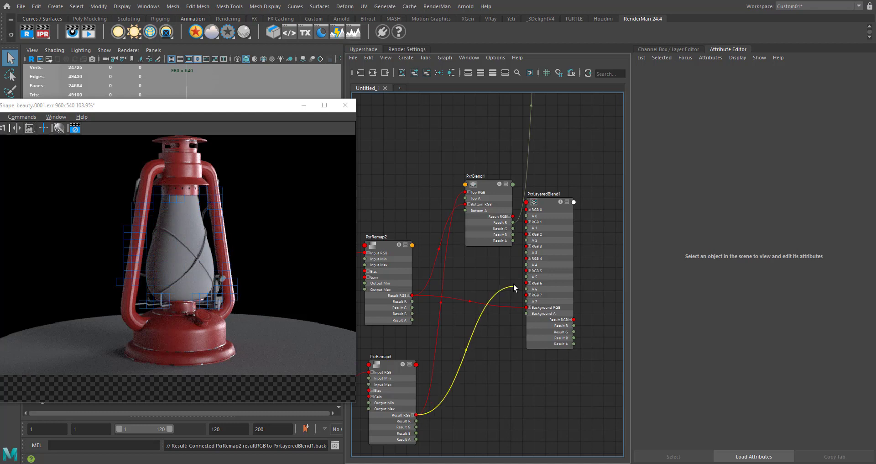
{"action": "left_click_drag", "start_coordinate": [514, 287], "coordinate": [530, 296]}
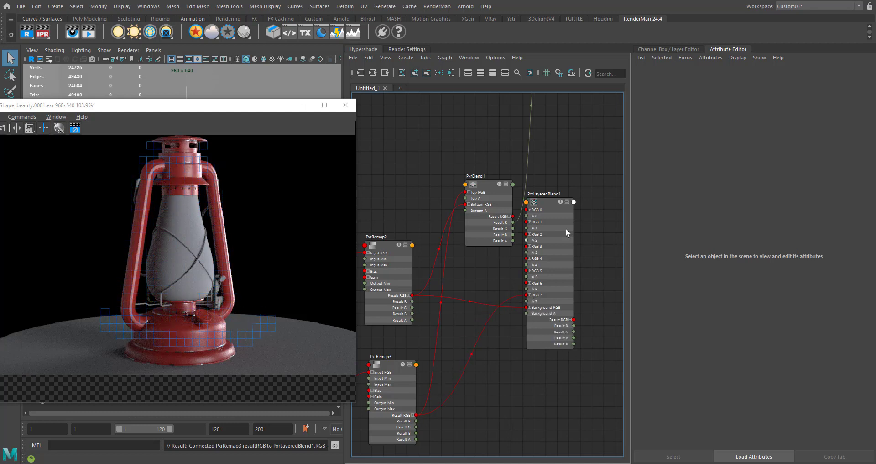
- Connect PxrLayeredBlend's Result R to LamaMix's Mix and solo PxrLayeredBlend in the render
{"action": "middle_click_drag", "start_coordinate": [547, 293], "coordinate": [504, 310], "text": "alt"}
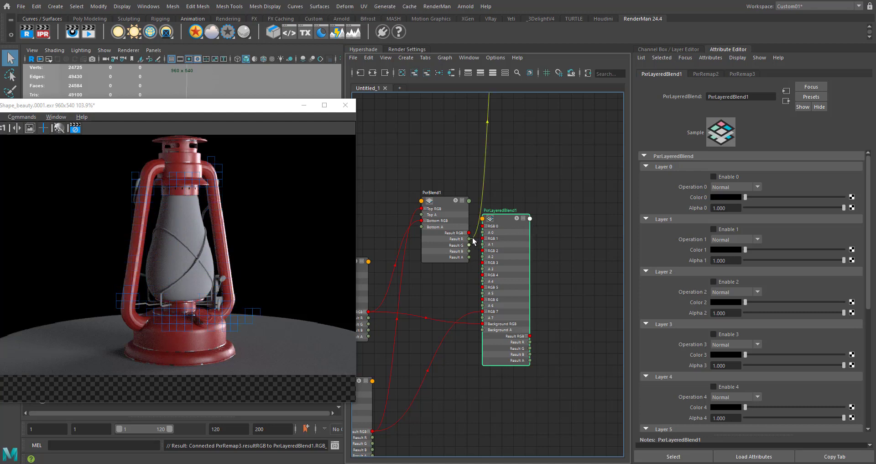
{"action": "left_click_drag", "start_coordinate": [474, 240], "coordinate": [529, 342]}
{"action": "middle_click_drag", "start_coordinate": [574, 267], "coordinate": [562, 261], "text": "alt"}
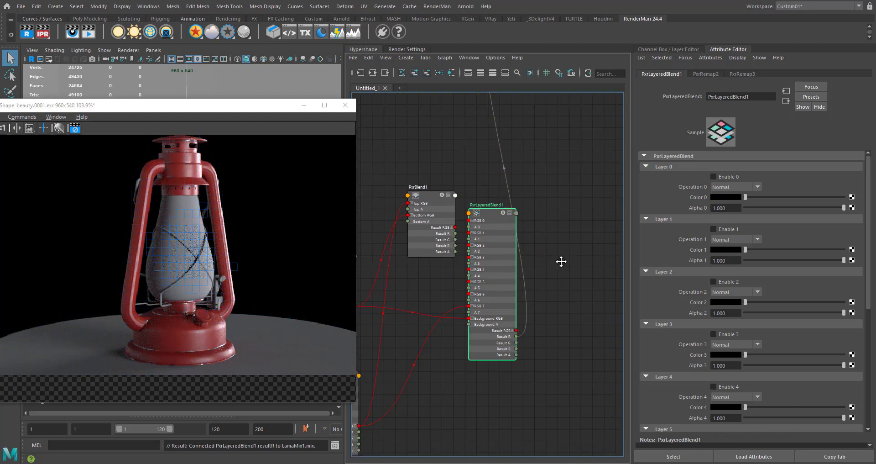
{"action": "left_click", "coordinate": [503, 213]}
{"action": "middle_click_drag", "start_coordinate": [527, 381], "coordinate": [564, 334], "text": "alt"}
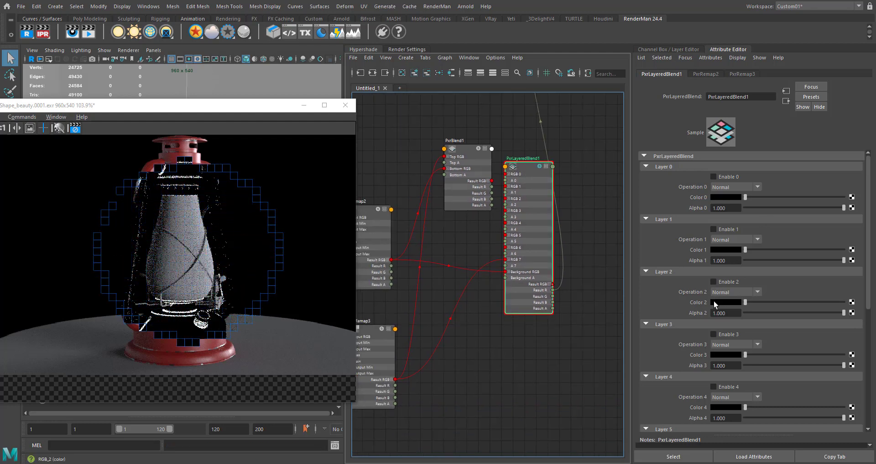
- Enable Layer 7 of PxrLayeredBlend and set its operation to Multiply
{"action": "scroll", "coordinate": [726, 292], "scroll_direction": "down", "scroll_amount": 5}
{"action": "scroll", "coordinate": [728, 364], "scroll_direction": "down", "scroll_amount": 2}
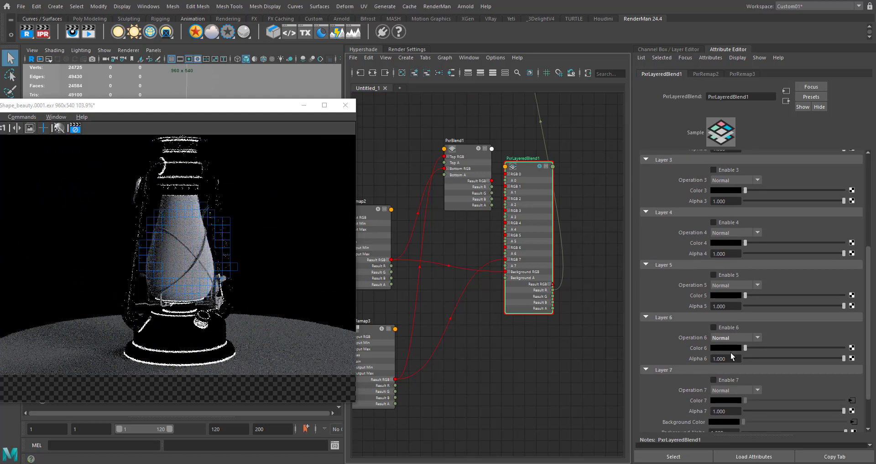
{"action": "left_click", "coordinate": [714, 379]}
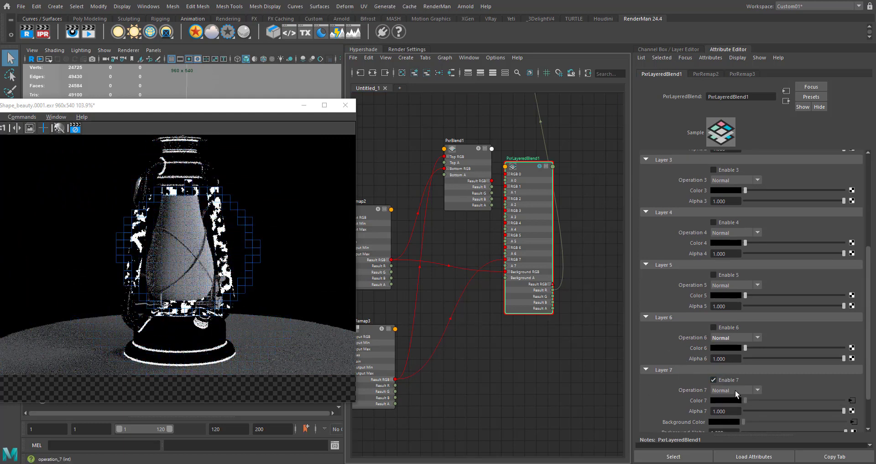
{"action": "left_click", "coordinate": [735, 389]}
{"action": "scroll", "coordinate": [735, 349], "scroll_direction": "down", "scroll_amount": 2}
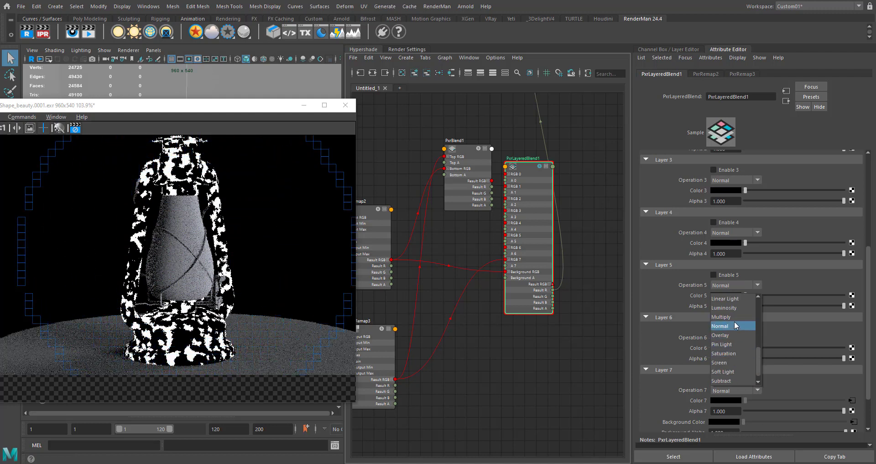
{"action": "left_click", "coordinate": [735, 315]}
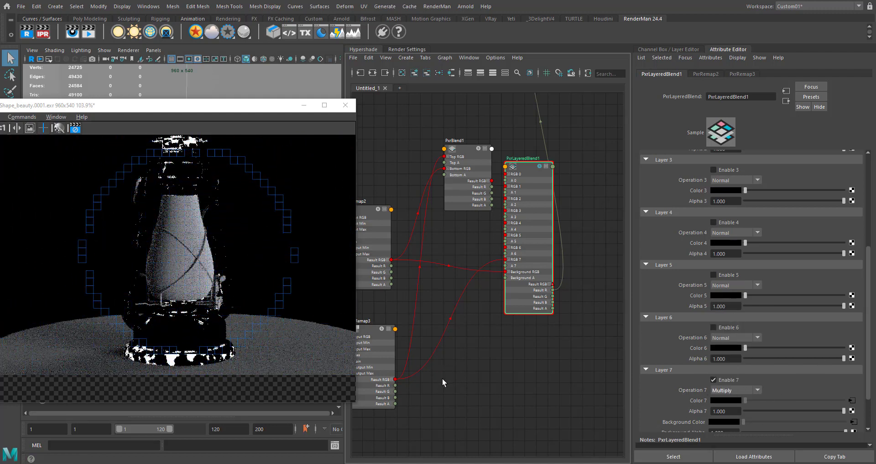
- Delete the unused PxrBlend node from the node graph
{"action": "scroll", "coordinate": [502, 327], "scroll_direction": "down", "scroll_amount": 5}
{"action": "left_click", "coordinate": [512, 218]}
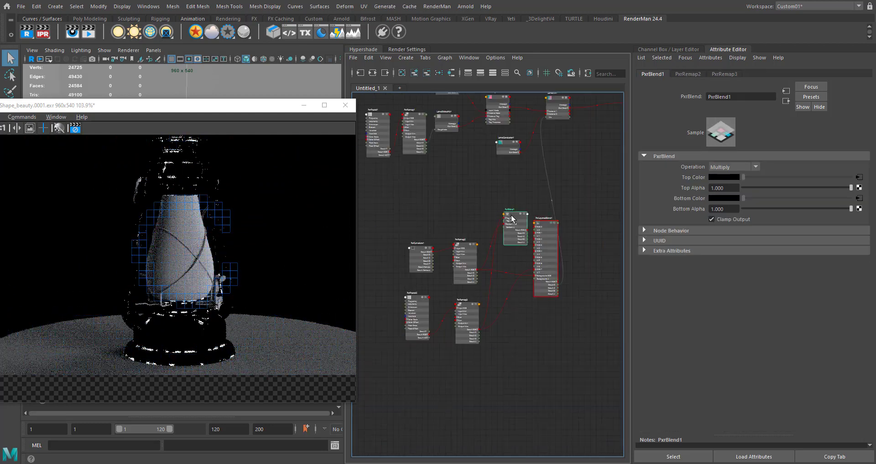
{"action": "key", "text": "Delete"}
- Connect PxrFractal2's Result RGB to PxrLayeredBlend's RGB 6 and enable Layer 6
{"action": "scroll", "coordinate": [423, 306], "scroll_direction": "up", "scroll_amount": 4}
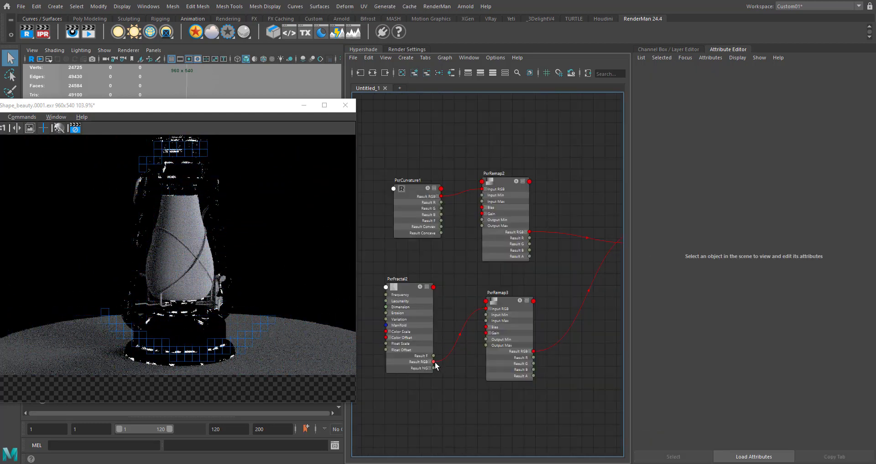
{"action": "left_click_drag", "start_coordinate": [502, 412], "coordinate": [560, 248]}
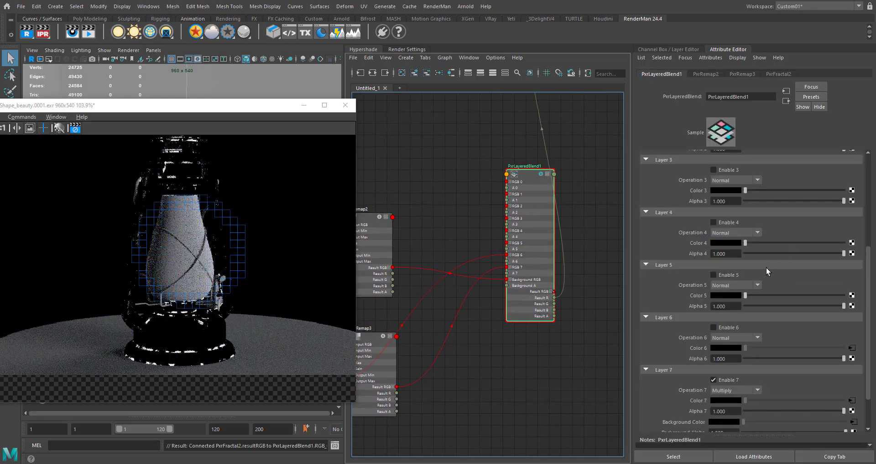
{"action": "left_click", "coordinate": [725, 327]}
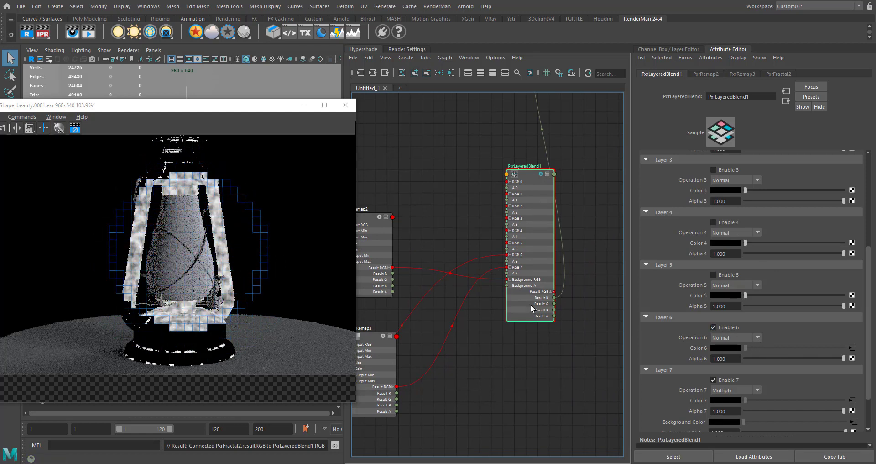
- Add another PxrRemap node below the fractal's existing remap in the node graph
{"action": "middle_click_drag", "start_coordinate": [516, 358], "coordinate": [653, 297], "text": "alt"}
{"action": "middle_click_drag", "start_coordinate": [381, 350], "coordinate": [458, 338], "text": "alt"}
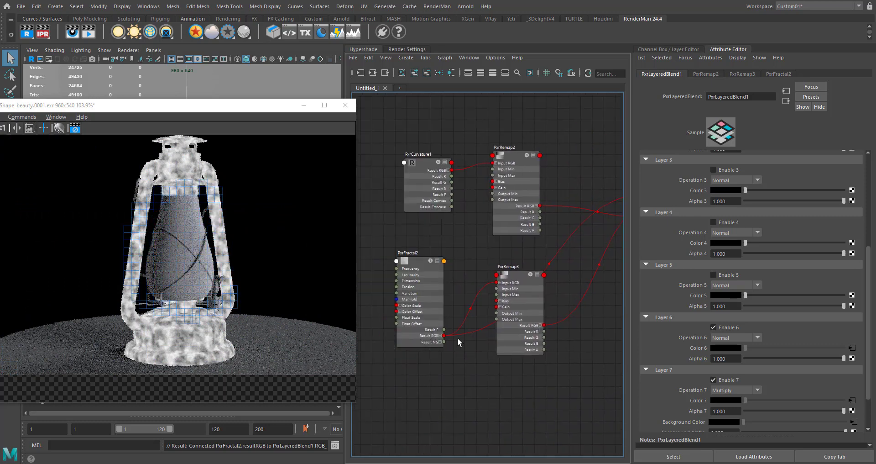
{"action": "left_click", "coordinate": [487, 393]}
{"action": "key", "text": "Tab"}
{"action": "type", "text": "pxr"}
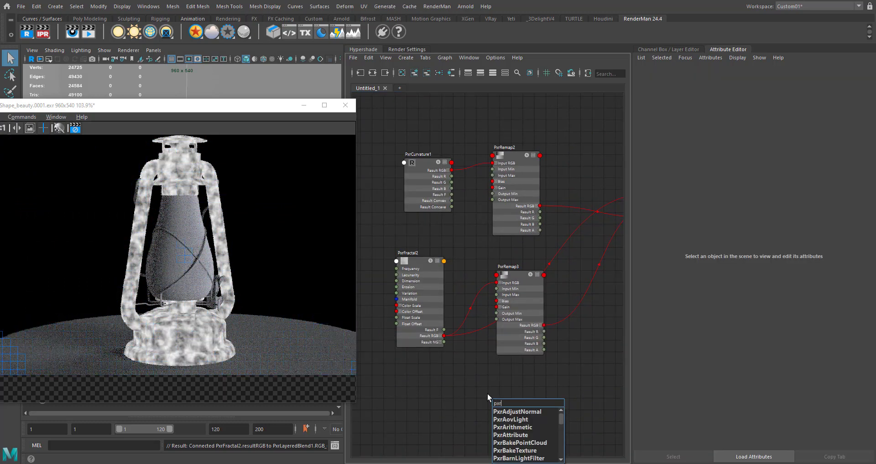
{"action": "type", "text": "re"}
{"action": "key", "text": "Down"}
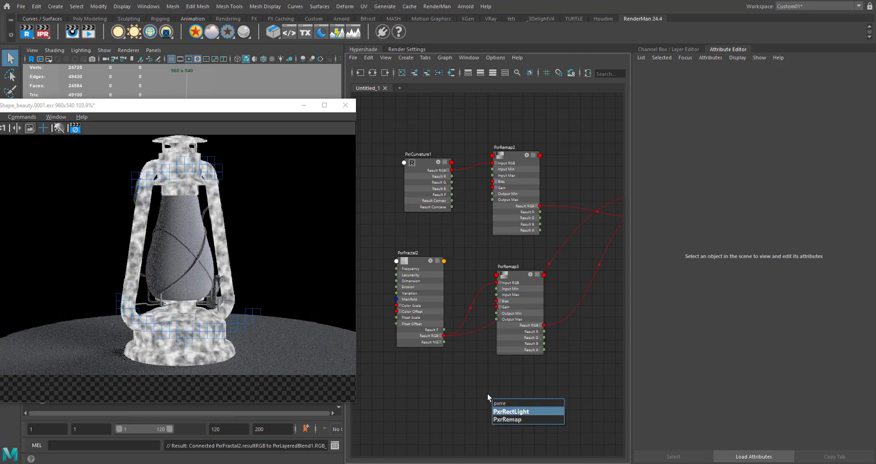
{"action": "key", "text": "Down"}
{"action": "key", "text": "Return"}
{"action": "middle_click_drag", "start_coordinate": [458, 387], "coordinate": [418, 325], "text": "alt"}
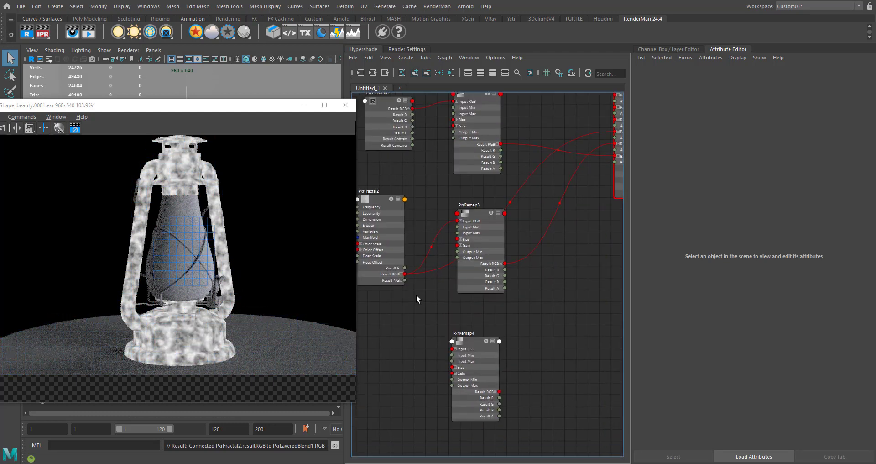
- Route PxrFractal2's Result RGB through the new remap's Input RGB, and its Result RGB into PxrLayeredBlend's RGB 6
{"action": "left_click_drag", "start_coordinate": [404, 273], "coordinate": [452, 348]}
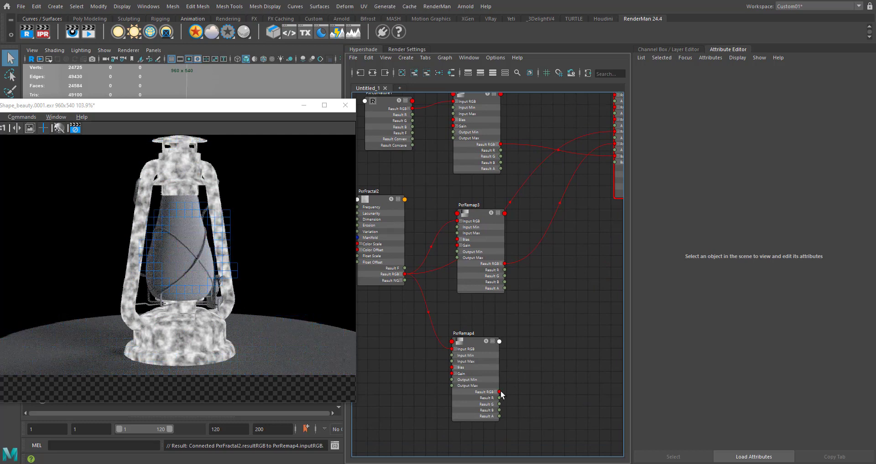
{"action": "middle_click_drag", "start_coordinate": [492, 349], "coordinate": [442, 349], "text": "alt"}
{"action": "middle_click_drag", "start_coordinate": [533, 282], "coordinate": [473, 391], "text": "alt"}
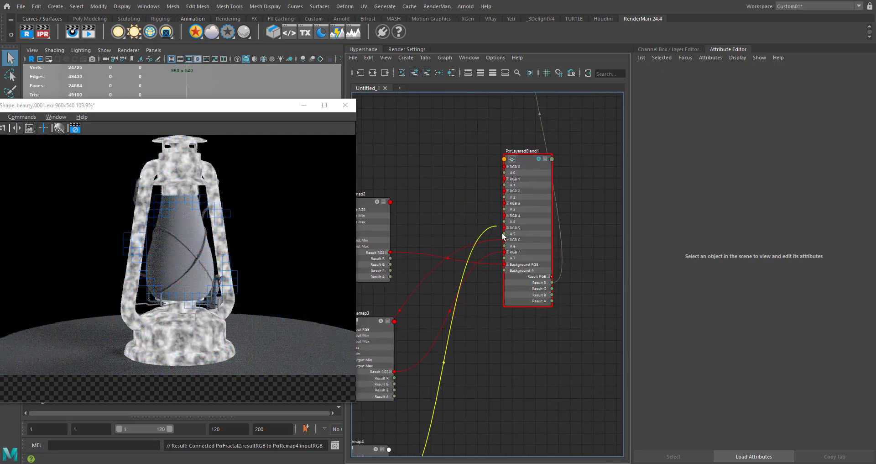
{"action": "left_click", "coordinate": [505, 240]}
- Raise the new PxrRemap's Input Min to about 0.442
{"action": "middle_click_drag", "start_coordinate": [508, 346], "coordinate": [538, 262], "text": "alt"}
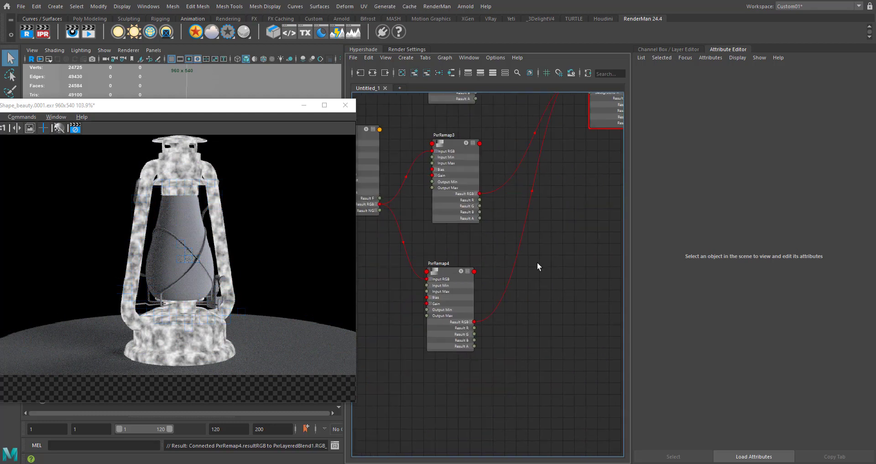
{"action": "left_click", "coordinate": [455, 273]}
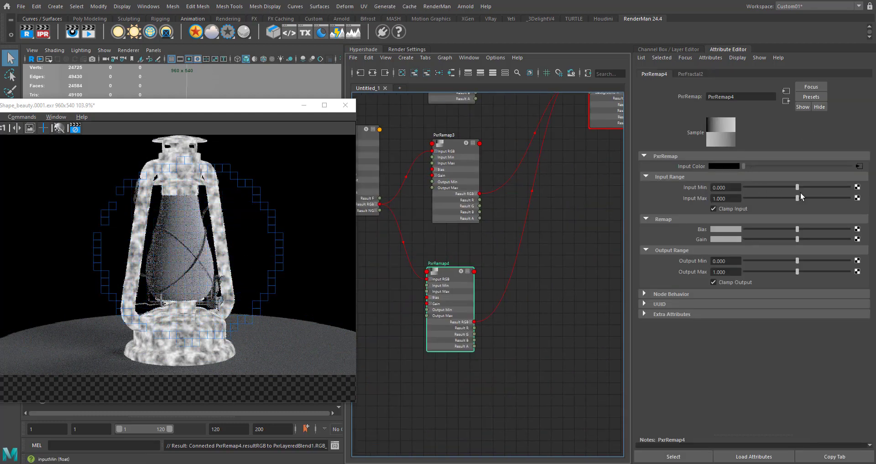
{"action": "left_click_drag", "start_coordinate": [798, 187], "coordinate": [811, 187]}
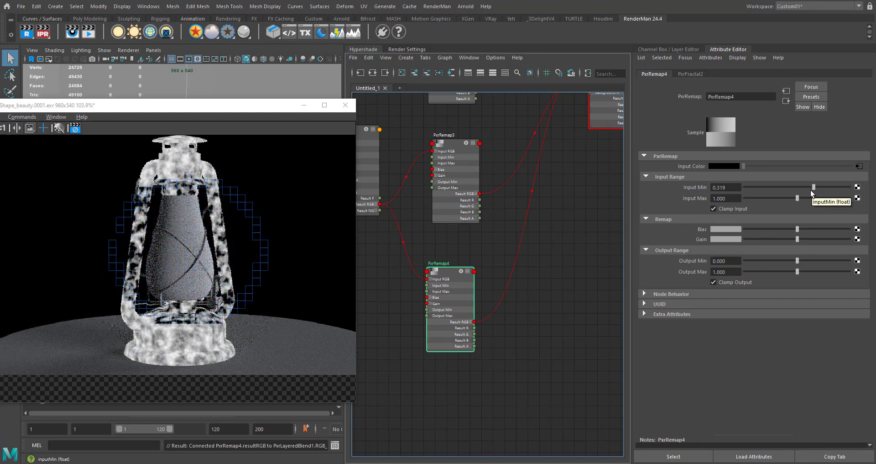
{"action": "left_click_drag", "start_coordinate": [811, 190], "coordinate": [820, 190]}
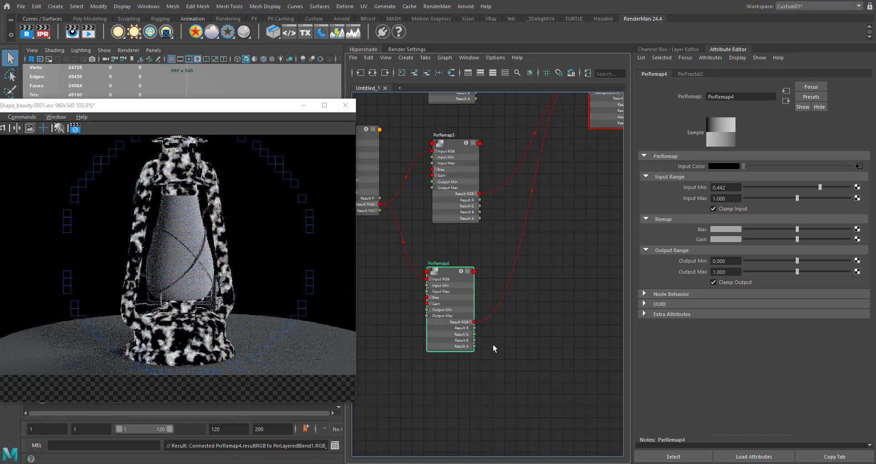
- Set PxrLayeredBlend's Layer 6 operation to Lighten and its Alpha 6 to about 0.107
{"action": "middle_click_drag", "start_coordinate": [622, 131], "coordinate": [539, 269], "text": "alt"}
{"action": "left_click", "coordinate": [532, 125]}
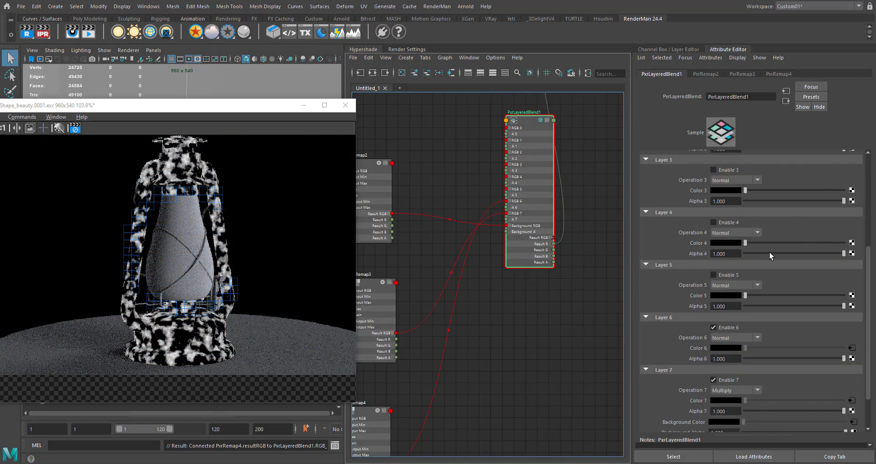
{"action": "scroll", "coordinate": [748, 336], "scroll_direction": "down", "scroll_amount": 2}
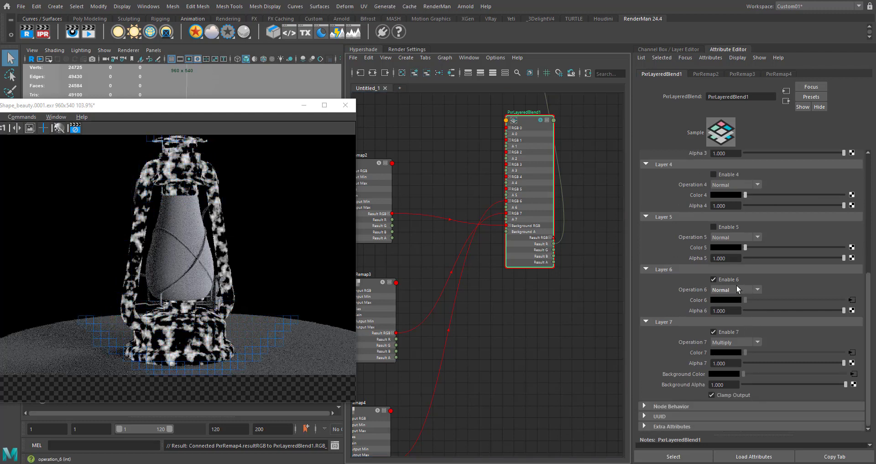
{"action": "left_click", "coordinate": [737, 290]}
{"action": "left_click", "coordinate": [736, 318]}
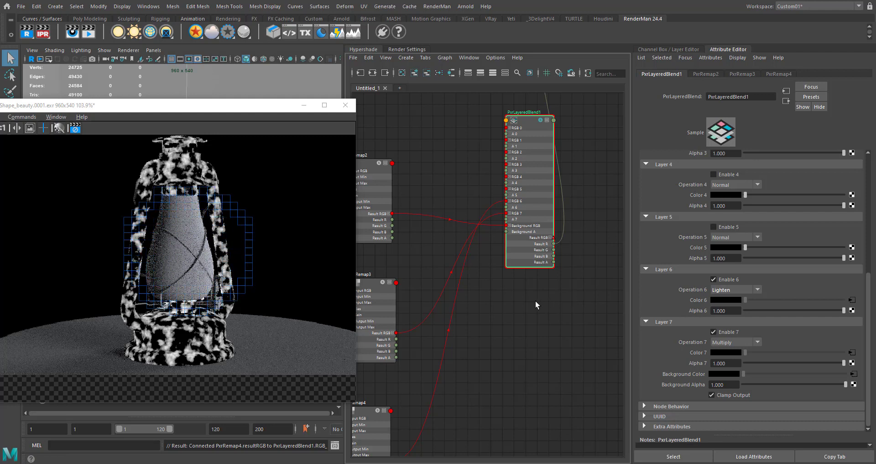
{"action": "left_click_drag", "start_coordinate": [796, 310], "coordinate": [765, 311]}
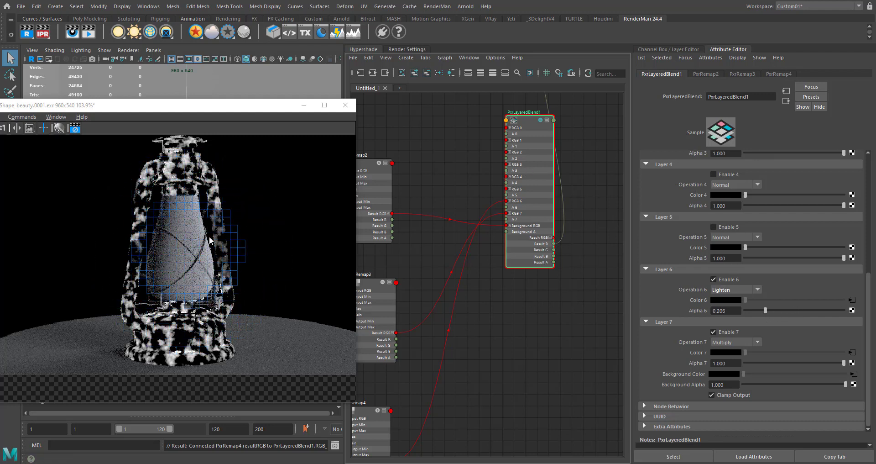
{"action": "left_click", "coordinate": [755, 310]}
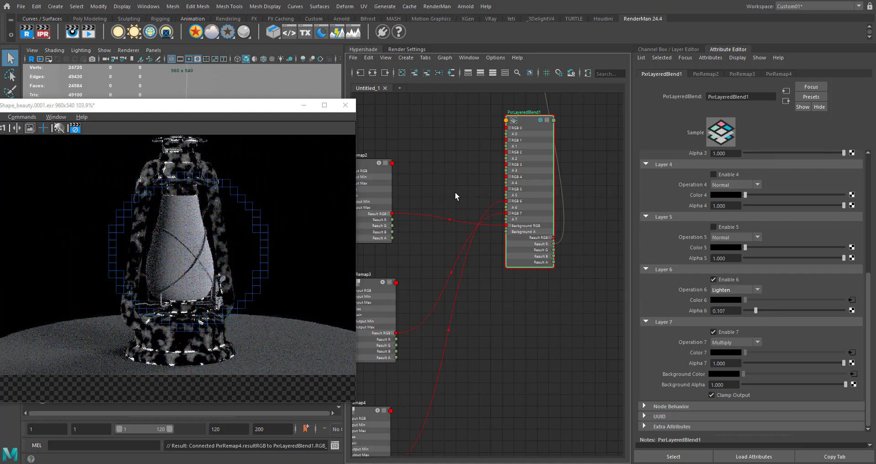
- Turn off the solo on PxrLayeredBlend to return the render to the full material
{"action": "middle_click_drag", "start_coordinate": [478, 168], "coordinate": [462, 266], "text": "alt"}
{"action": "scroll", "coordinate": [579, 199], "scroll_direction": "down", "scroll_amount": 3}
{"action": "scroll", "coordinate": [504, 233], "scroll_direction": "up", "scroll_amount": 3}
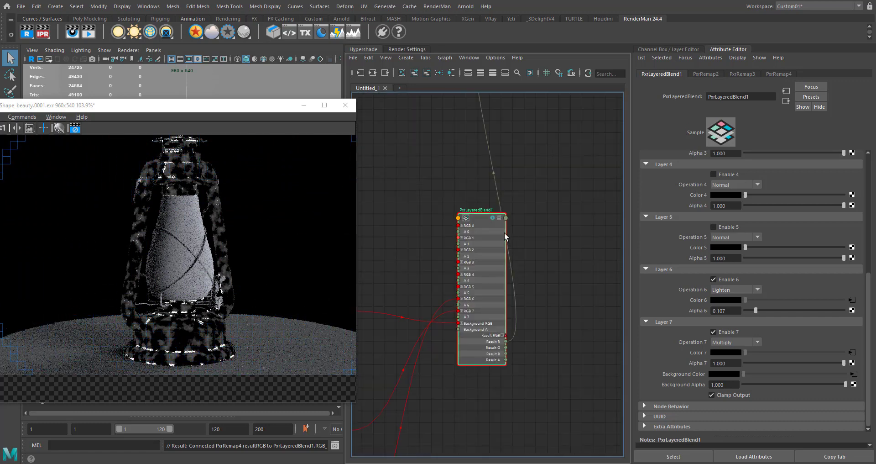
{"action": "left_click", "coordinate": [492, 217]}
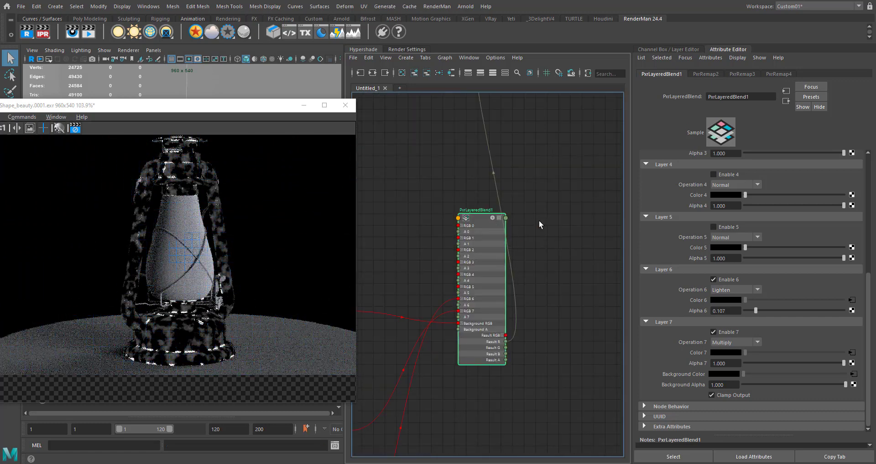
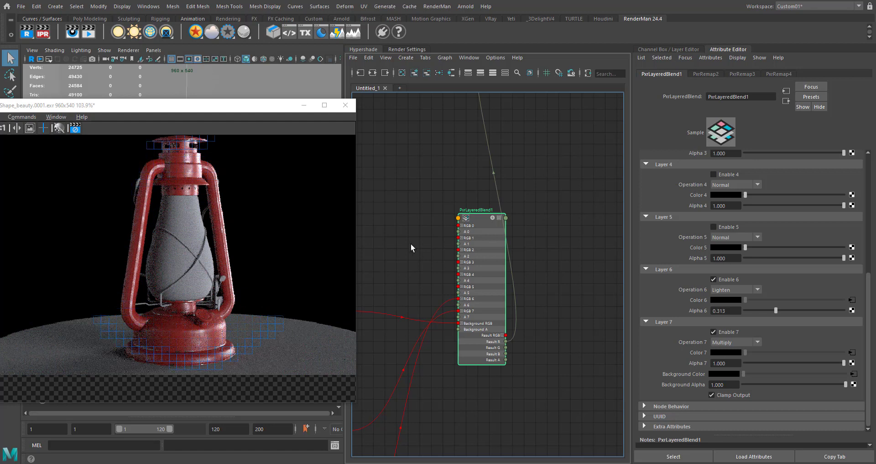
- Reposition the render window and zoom in on the lantern to inspect its worn metal
{"action": "middle_click_drag", "start_coordinate": [411, 244], "coordinate": [429, 208], "text": "alt"}
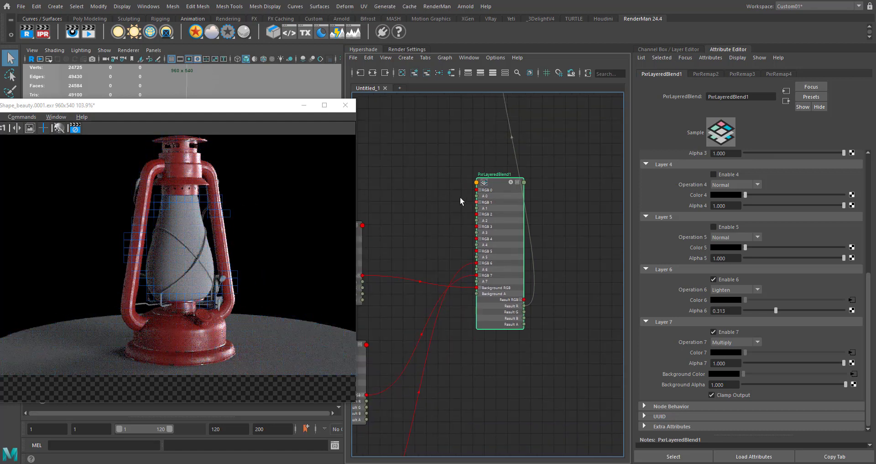
{"action": "left_click_drag", "start_coordinate": [284, 111], "coordinate": [310, 109]}
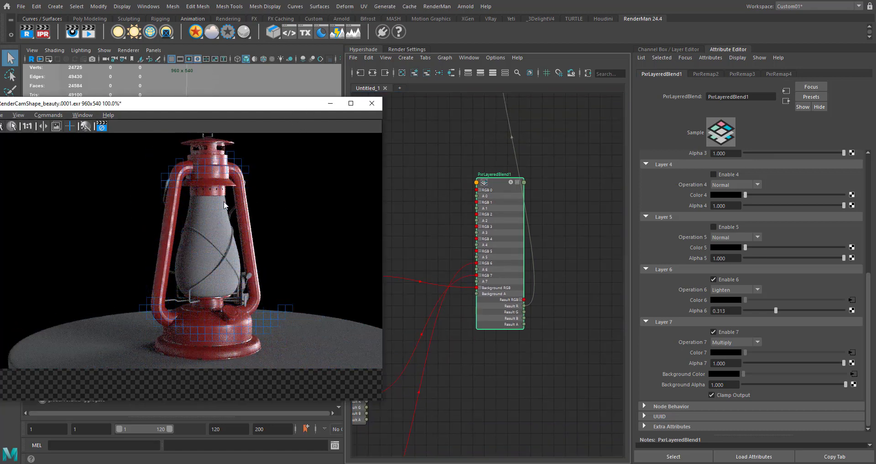
{"action": "scroll", "coordinate": [243, 161], "scroll_direction": "up", "scroll_amount": 2}
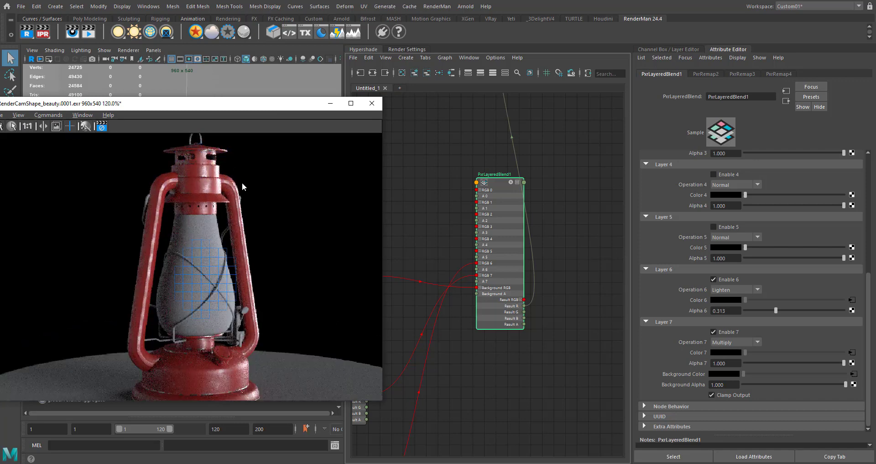
- Move LamaMix1, LamaSurface1 and its shading group together away from the LamaLayer and LamaConductor nodes
{"action": "scroll", "coordinate": [471, 235], "scroll_direction": "down", "scroll_amount": 3}
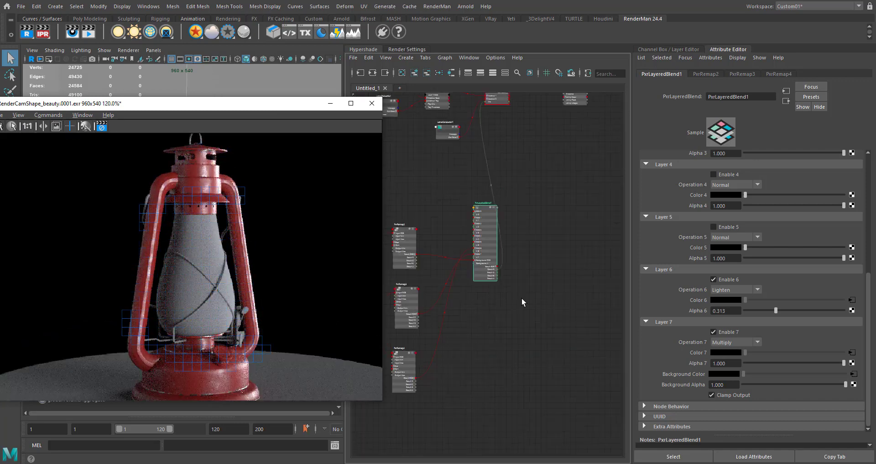
{"action": "middle_click_drag", "start_coordinate": [519, 299], "coordinate": [496, 367], "text": "alt"}
{"action": "middle_click_drag", "start_coordinate": [536, 223], "coordinate": [472, 277], "text": "alt"}
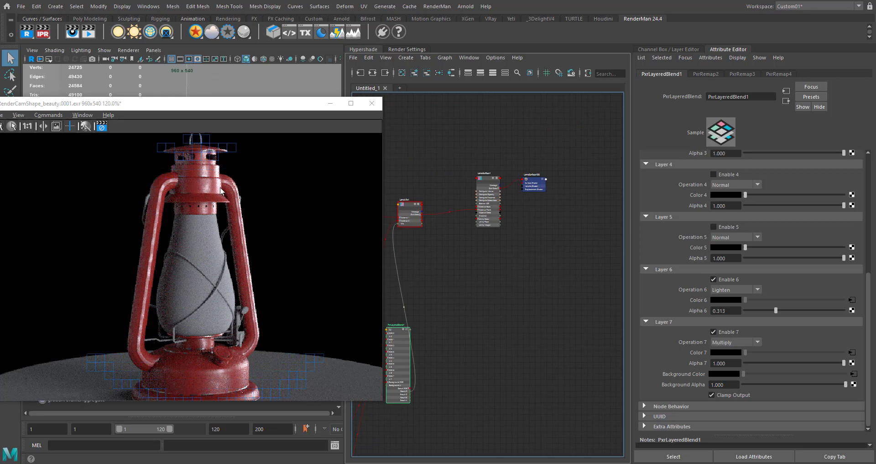
{"action": "middle_click_drag", "start_coordinate": [543, 269], "coordinate": [533, 267], "text": "alt"}
{"action": "left_click", "coordinate": [401, 209]}
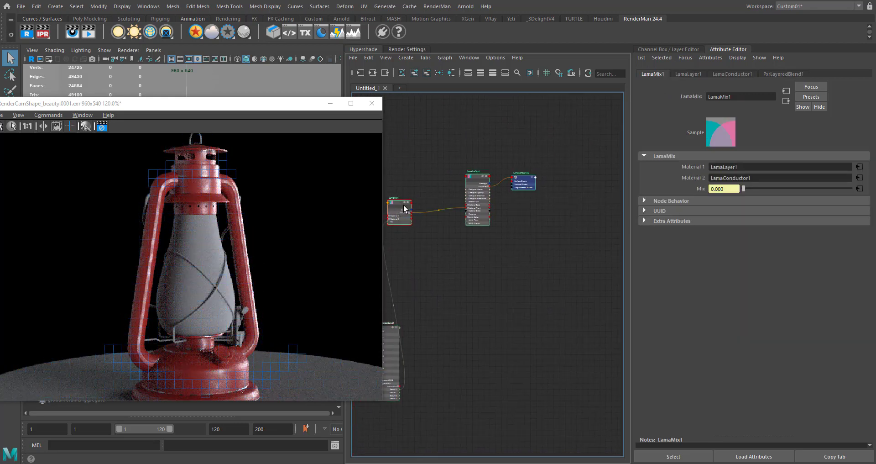
{"action": "left_click", "coordinate": [459, 277]}
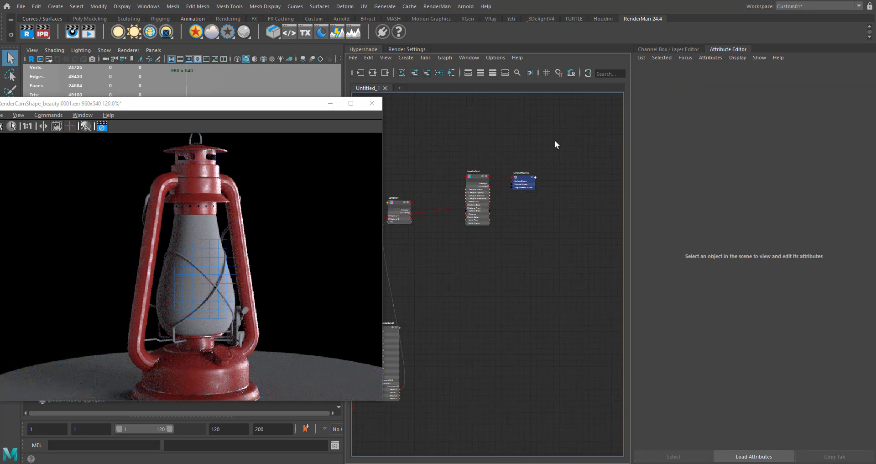
{"action": "left_click_drag", "start_coordinate": [554, 144], "coordinate": [443, 292]}
{"action": "middle_click_drag", "start_coordinate": [442, 289], "coordinate": [479, 242], "text": "alt"}
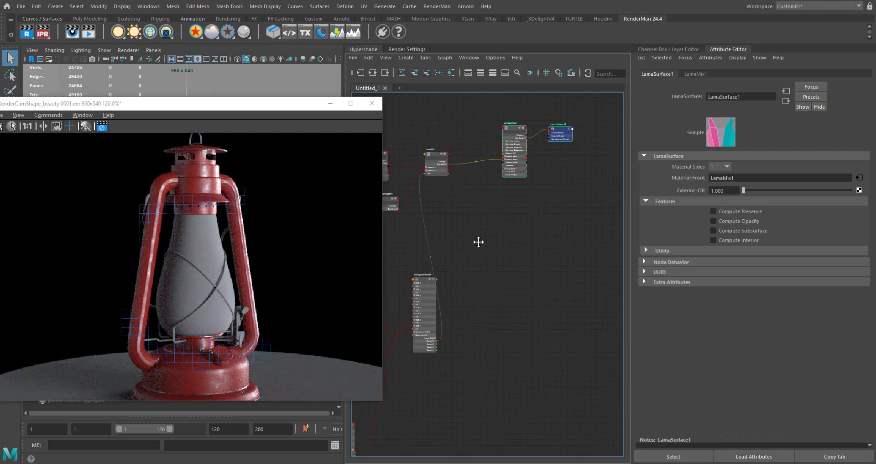
{"action": "scroll", "coordinate": [495, 218], "scroll_direction": "down", "scroll_amount": 2}
{"action": "left_click", "coordinate": [453, 181]}
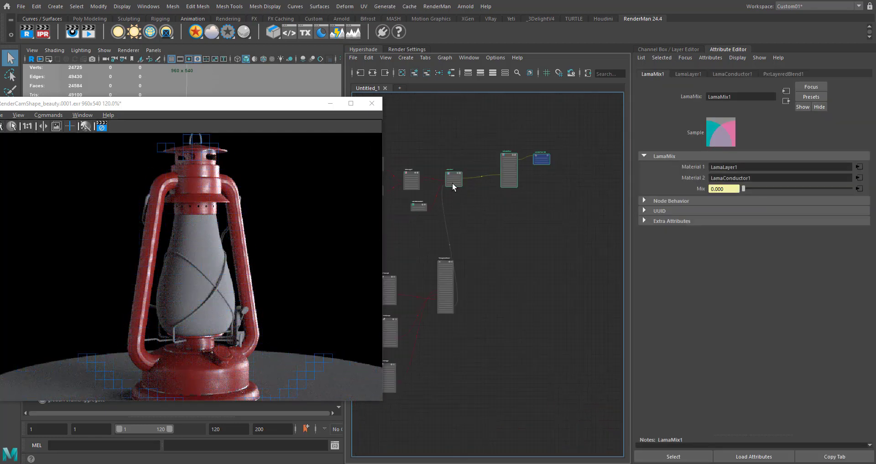
{"action": "left_click_drag", "start_coordinate": [464, 176], "coordinate": [484, 182]}
- Move LamaSurface1 and its shading group farther from LamaMix1 to make room for more nodes
{"action": "left_click_drag", "start_coordinate": [601, 143], "coordinate": [548, 221]}
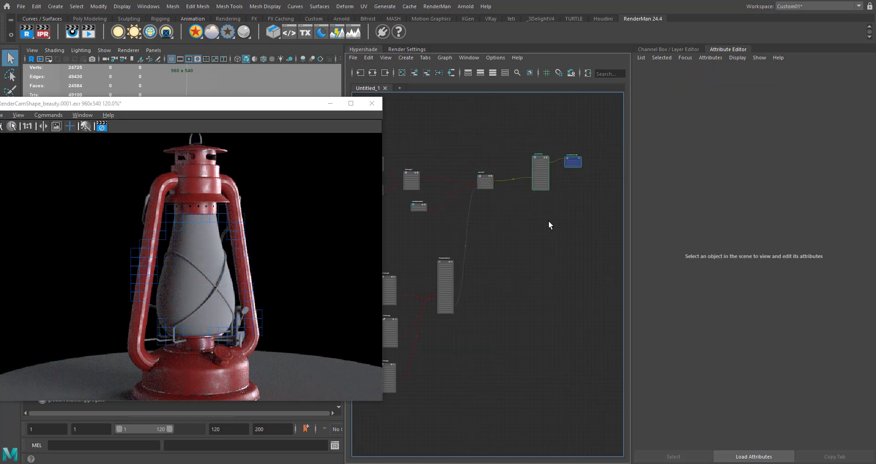
{"action": "middle_click_drag", "start_coordinate": [558, 193], "coordinate": [436, 251], "text": "alt"}
{"action": "left_click_drag", "start_coordinate": [417, 213], "coordinate": [542, 217]}
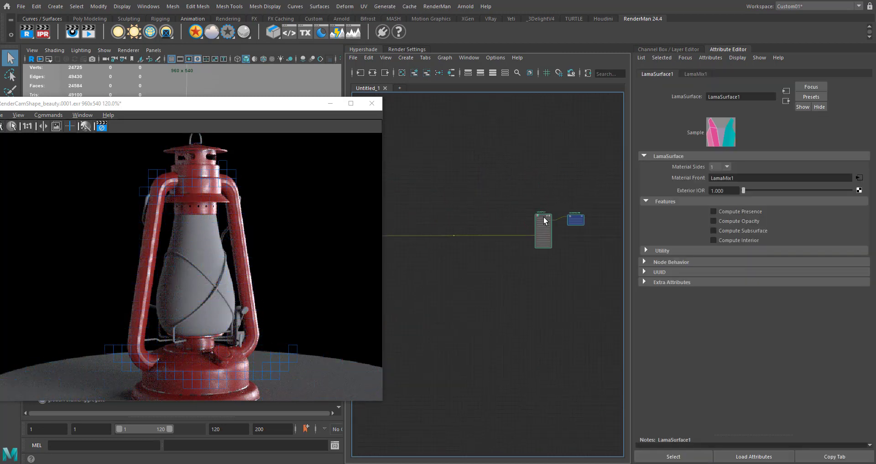
- Create a second LamaMix node in the space after LamaMix1
{"action": "middle_click_drag", "start_coordinate": [465, 274], "coordinate": [559, 266], "text": "alt"}
{"action": "left_click", "coordinate": [541, 264]}
{"action": "key", "text": "Tab"}
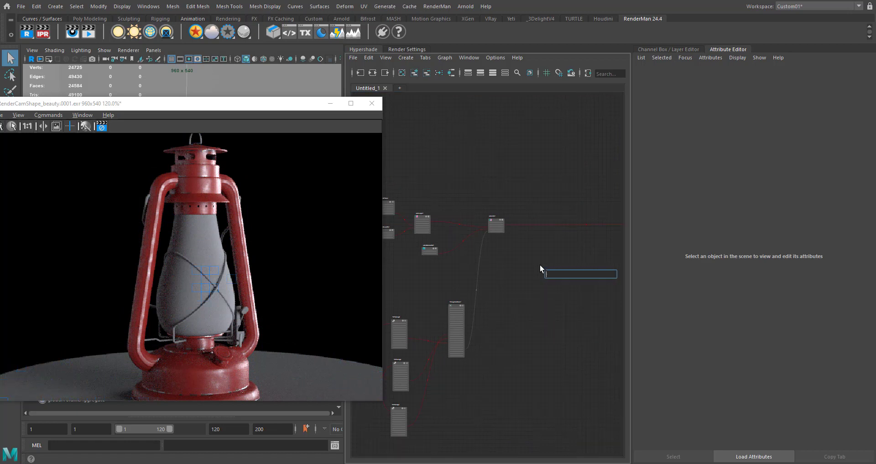
{"action": "type", "text": "lamani"}
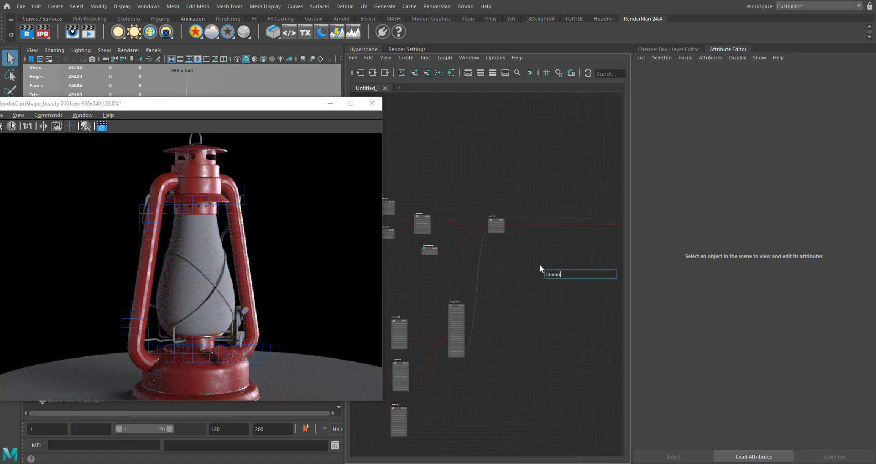
{"action": "key", "text": "BackSpace"}
{"action": "key", "text": "BackSpace"}
{"action": "key", "text": "BackSpace"}
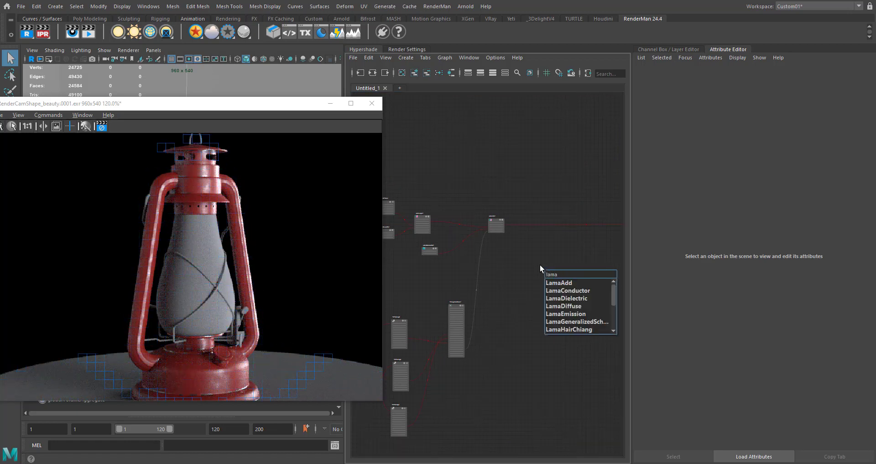
{"action": "type", "text": "mix"}
{"action": "key", "text": "Down"}
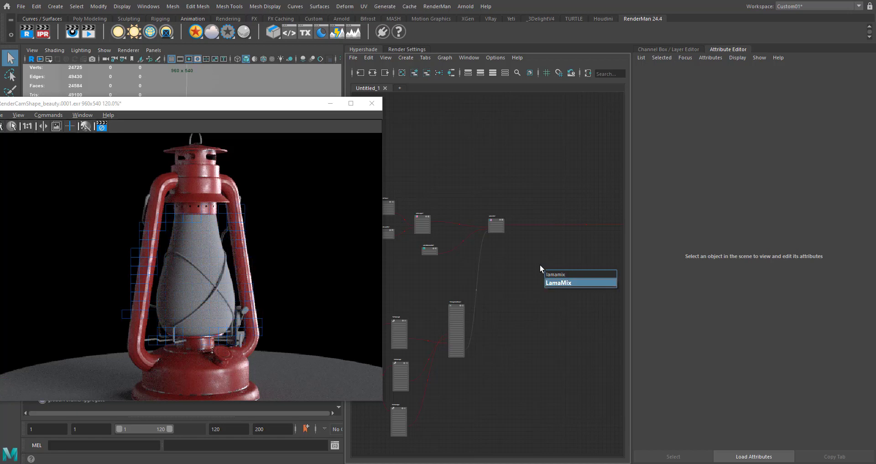
{"action": "key", "text": "Return"}
- Place the new LamaMix after LamaMix1, show all its attributes, and connect LamaMix1's Out Color to its Material 1
{"action": "right_click_drag", "start_coordinate": [540, 264], "coordinate": [675, 182], "text": "alt"}
{"action": "middle_click_drag", "start_coordinate": [504, 270], "coordinate": [466, 335], "text": "alt"}
{"action": "left_click_drag", "start_coordinate": [524, 336], "coordinate": [516, 276]}
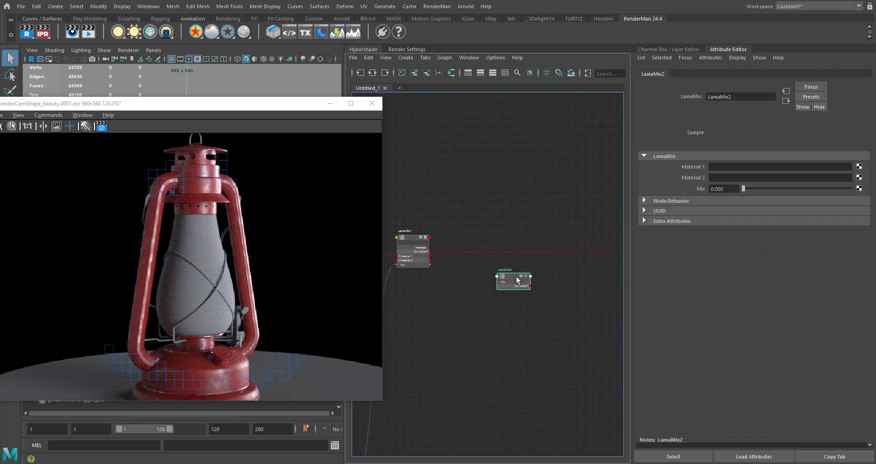
{"action": "scroll", "coordinate": [517, 280], "scroll_direction": "up", "scroll_amount": 4}
{"action": "key", "text": "3"}
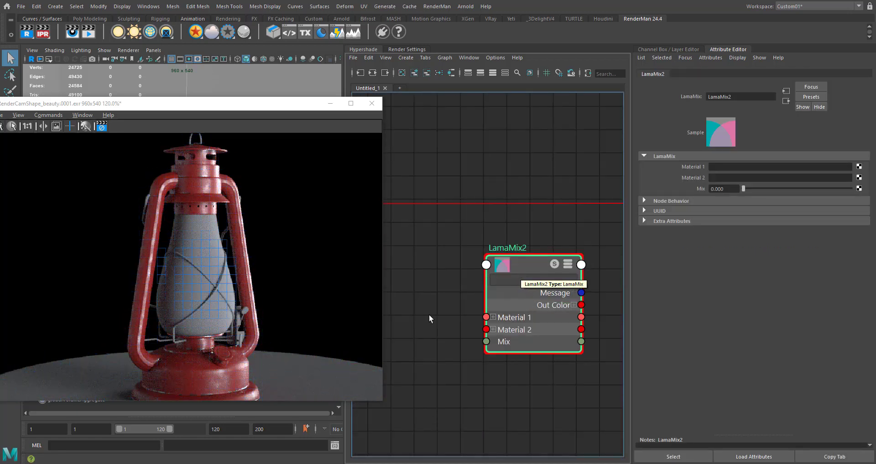
{"action": "middle_click_drag", "start_coordinate": [467, 311], "coordinate": [492, 229], "text": "alt"}
{"action": "left_click", "coordinate": [442, 223]}
{"action": "left_click", "coordinate": [522, 238]}
{"action": "scroll", "coordinate": [497, 269], "scroll_direction": "down", "scroll_amount": 5}
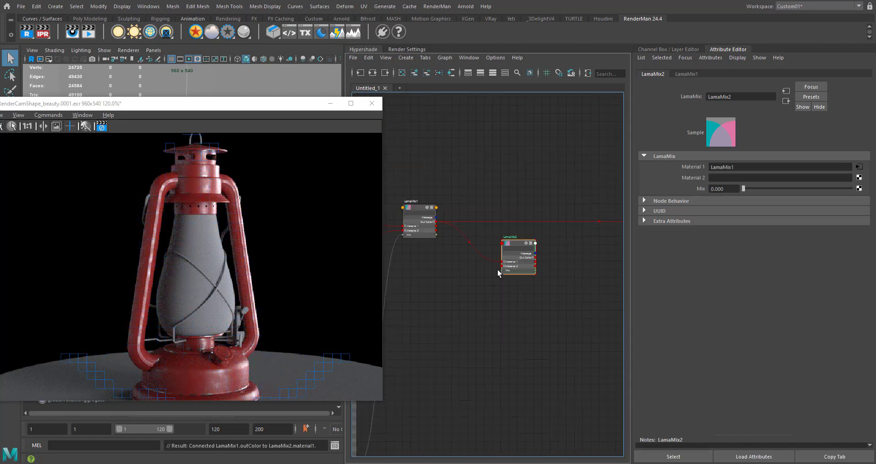
{"action": "scroll", "coordinate": [509, 257], "scroll_direction": "up", "scroll_amount": 4}
{"action": "left_click_drag", "start_coordinate": [514, 247], "coordinate": [534, 222]}
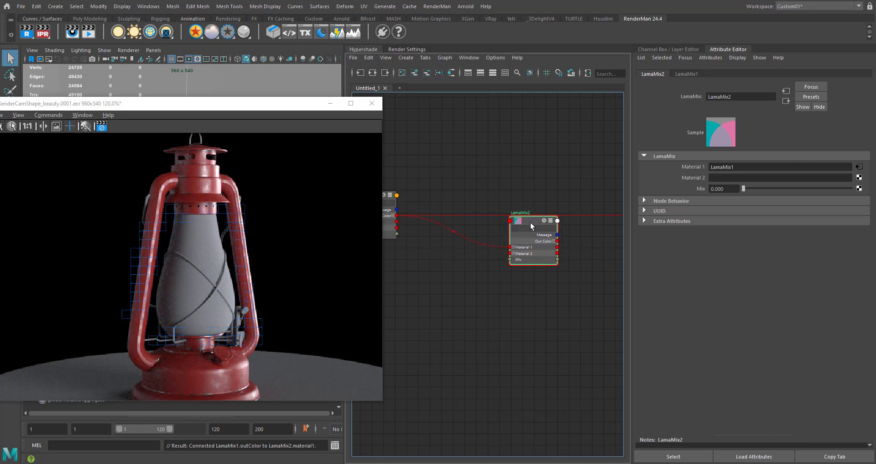
- Create a LamaDiffuse node below LamaMix2 and connect its Out Color to LamaMix2's Material 2
{"action": "left_click", "coordinate": [459, 303]}
{"action": "key", "text": "Tab"}
{"action": "type", "text": "lama"}
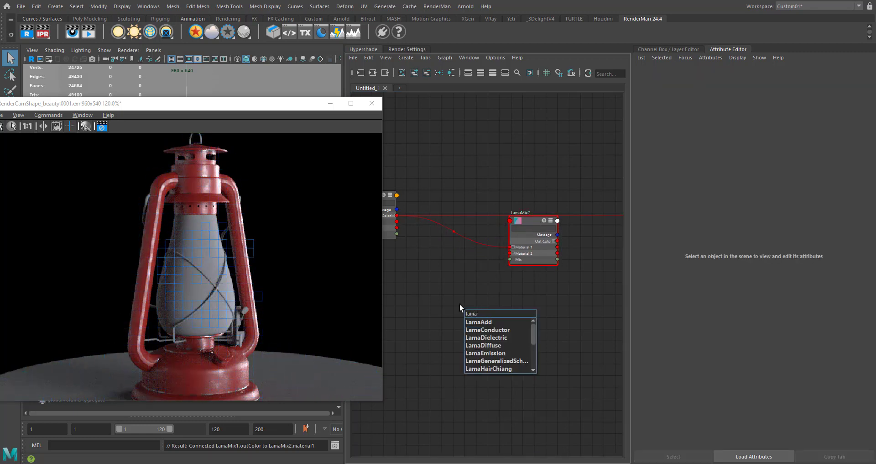
{"action": "type", "text": "diff"}
{"action": "key", "text": "Return"}
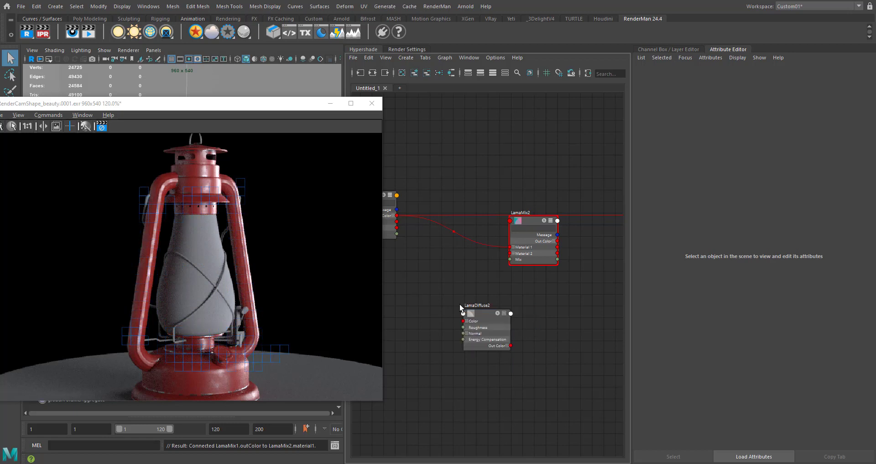
{"action": "left_click_drag", "start_coordinate": [482, 321], "coordinate": [407, 325]}
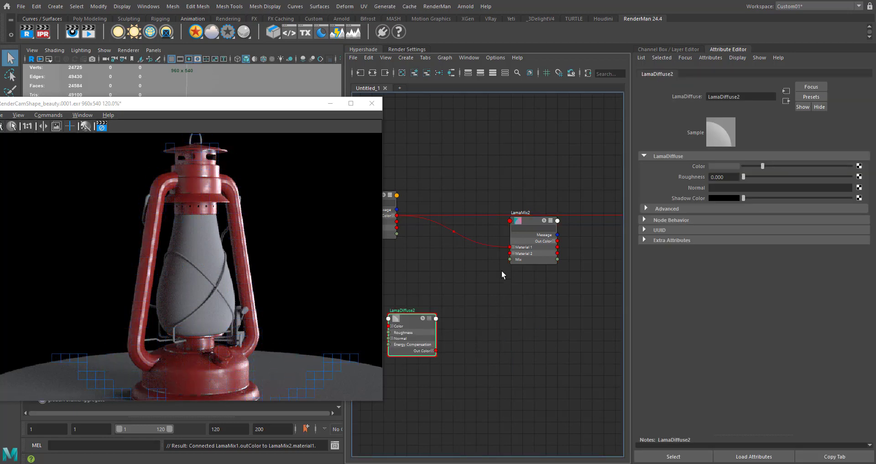
{"action": "left_click_drag", "start_coordinate": [436, 350], "coordinate": [510, 253]}
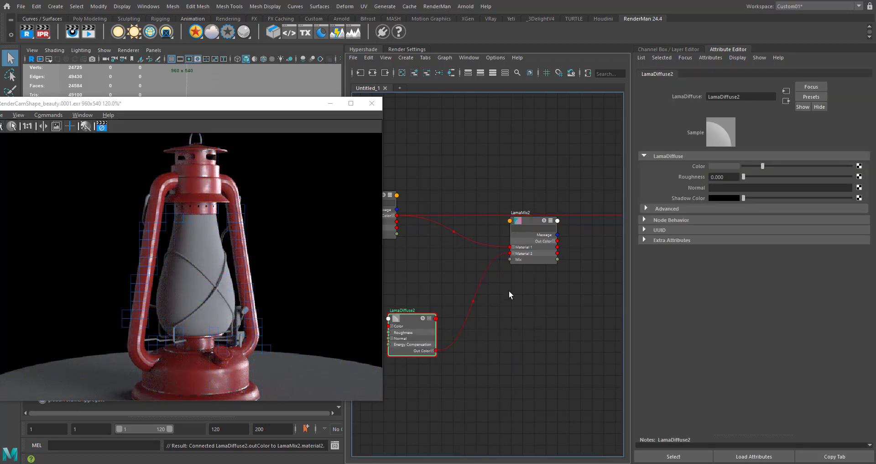
- Reroute LamaSurface1's Material Front input to come from LamaMix2's Out Color instead of LamaMix1
{"action": "left_click_drag", "start_coordinate": [407, 212], "coordinate": [552, 238]}
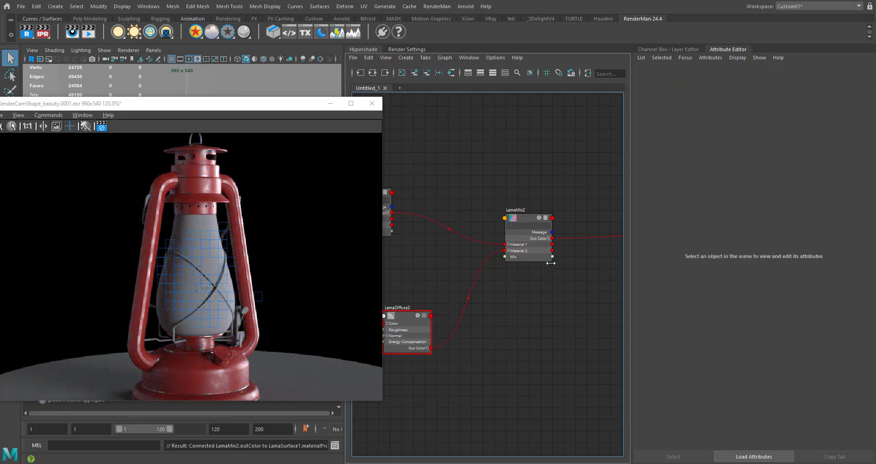
{"action": "scroll", "coordinate": [551, 264], "scroll_direction": "down", "scroll_amount": 2}
{"action": "middle_click_drag", "start_coordinate": [538, 280], "coordinate": [533, 238], "text": "alt"}
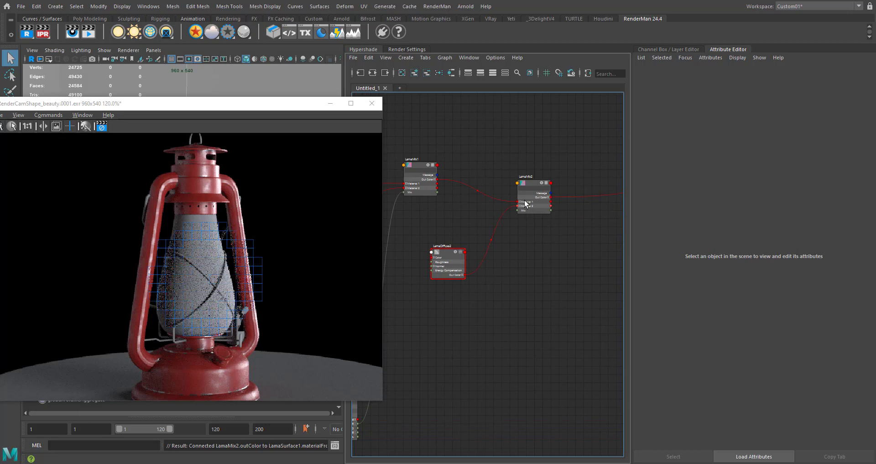
- Set LamaMix2's Mix to 1.000 and make LamaDiffuse2's color bright green from the recent colors
{"action": "left_click", "coordinate": [532, 181]}
{"action": "left_click_drag", "start_coordinate": [744, 188], "coordinate": [866, 203]}
{"action": "left_click", "coordinate": [446, 258]}
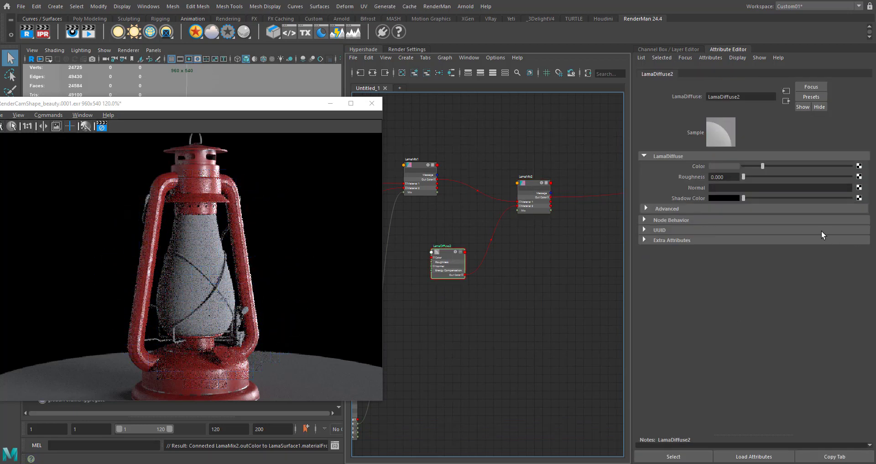
{"action": "left_click", "coordinate": [732, 166]}
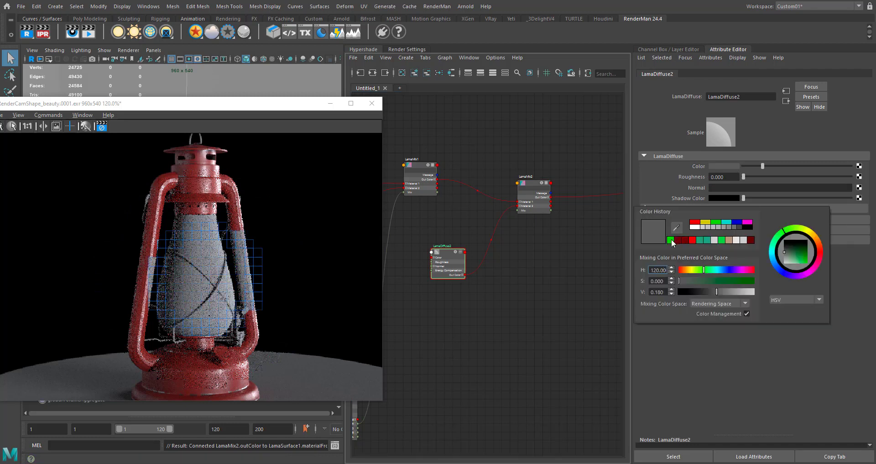
{"action": "left_click", "coordinate": [670, 239]}
{"action": "left_click", "coordinate": [520, 355]}
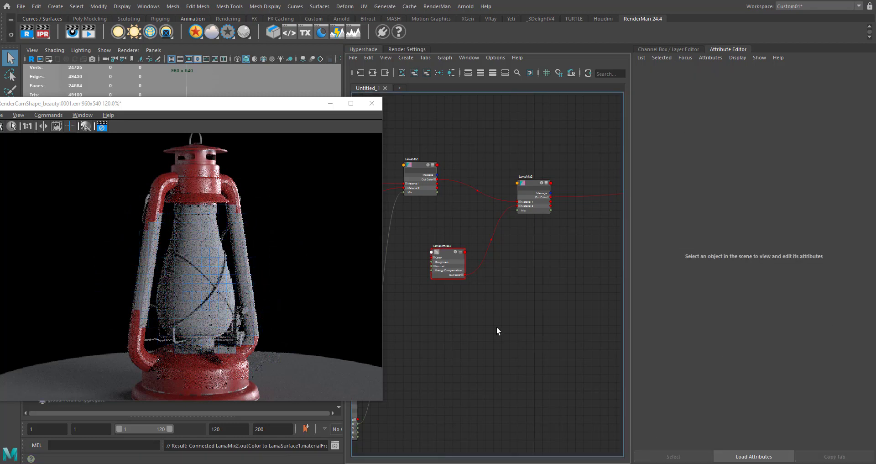
- Tidy the graph by lining LamaMix2 up with LamaMix1 and moving LamaDiffuse2 closer beneath them
{"action": "middle_click_drag", "start_coordinate": [499, 293], "coordinate": [483, 301], "text": "alt"}
{"action": "left_click", "coordinate": [523, 188]}
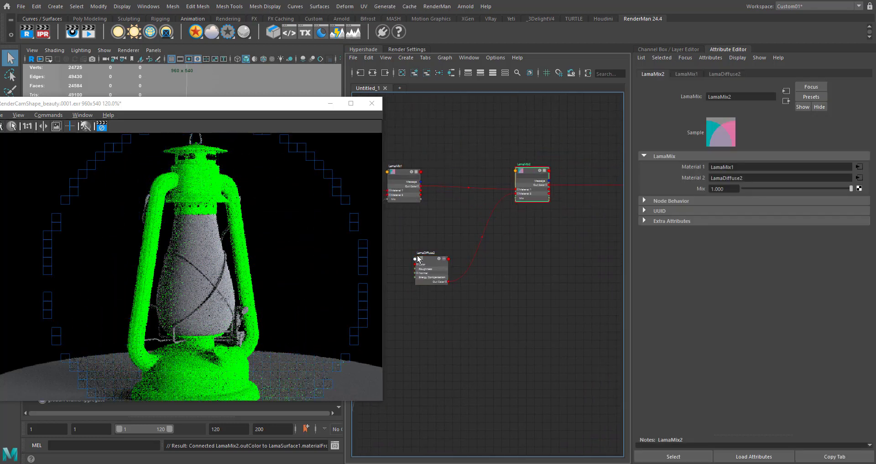
{"action": "left_click", "coordinate": [445, 263]}
{"action": "left_click", "coordinate": [469, 316]}
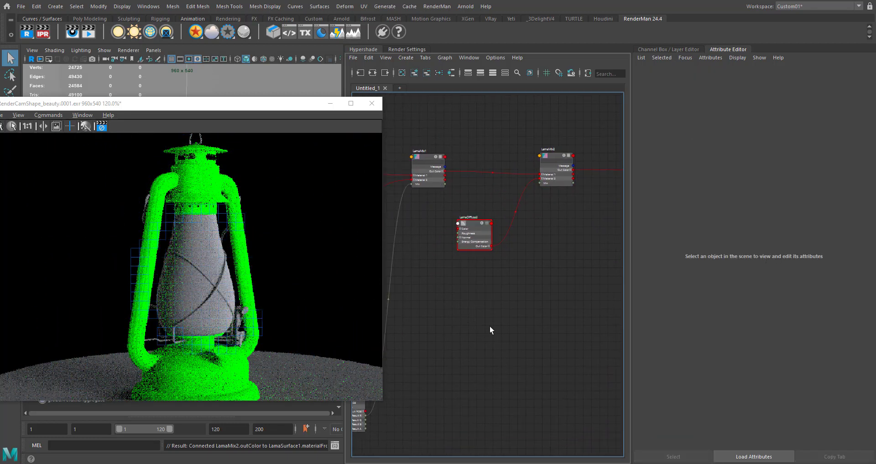
- Duplicate PxrFractal2 by copy and paste, and place the copy below LamaDiffuse2
{"action": "scroll", "coordinate": [491, 327], "scroll_direction": "down", "scroll_amount": 2}
{"action": "middle_click_drag", "start_coordinate": [491, 325], "coordinate": [580, 263], "text": "alt"}
{"action": "scroll", "coordinate": [549, 304], "scroll_direction": "down", "scroll_amount": 2}
{"action": "middle_click_drag", "start_coordinate": [548, 323], "coordinate": [553, 290], "text": "alt"}
{"action": "scroll", "coordinate": [475, 349], "scroll_direction": "up", "scroll_amount": 3}
{"action": "middle_click_drag", "start_coordinate": [470, 325], "coordinate": [513, 316], "text": "alt"}
{"action": "key", "text": "3"}
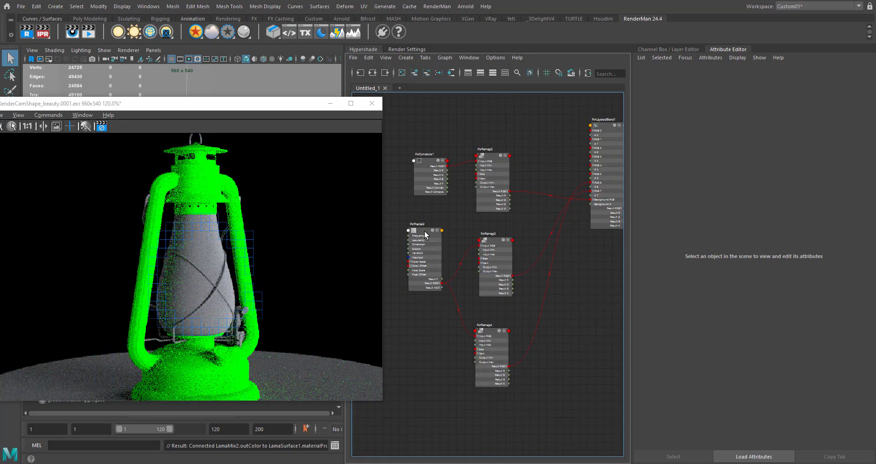
{"action": "left_click", "coordinate": [425, 233]}
{"action": "middle_click_drag", "start_coordinate": [598, 257], "coordinate": [476, 344], "text": "alt"}
{"action": "middle_click_drag", "start_coordinate": [573, 258], "coordinate": [480, 330], "text": "alt"}
{"action": "left_click", "coordinate": [481, 271]}
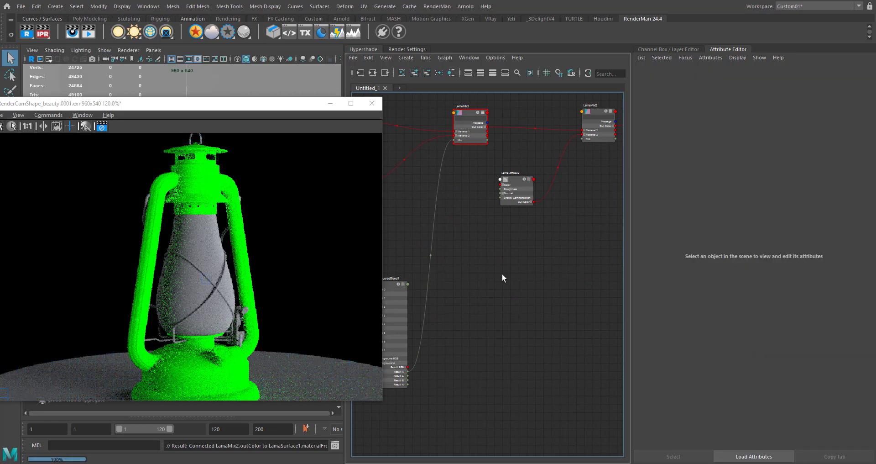
{"action": "key", "text": "ctrl+v"}
{"action": "left_click_drag", "start_coordinate": [508, 299], "coordinate": [461, 263]}
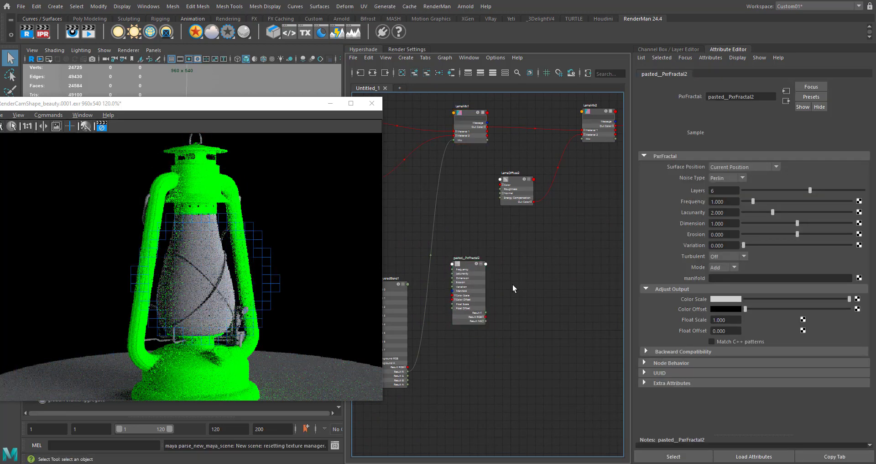
{"action": "key", "text": "Tab"}
{"action": "type", "text": "pxrrea"}
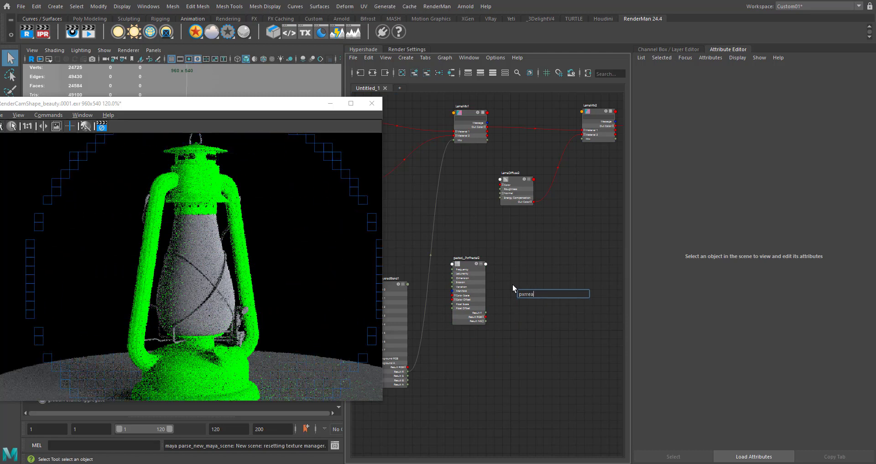
{"action": "key", "text": "BackSpace"}
{"action": "key", "text": "Down"}
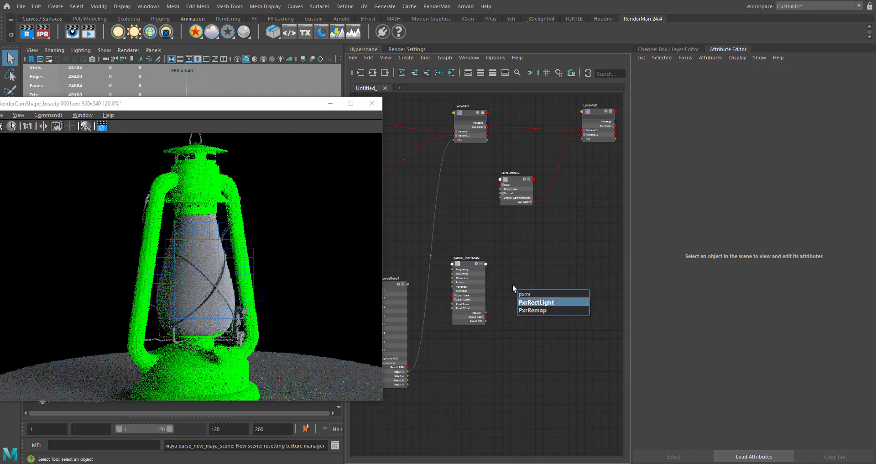
{"action": "key", "text": "Up"}
{"action": "key", "text": "Down"}
{"action": "key", "text": "Return"}
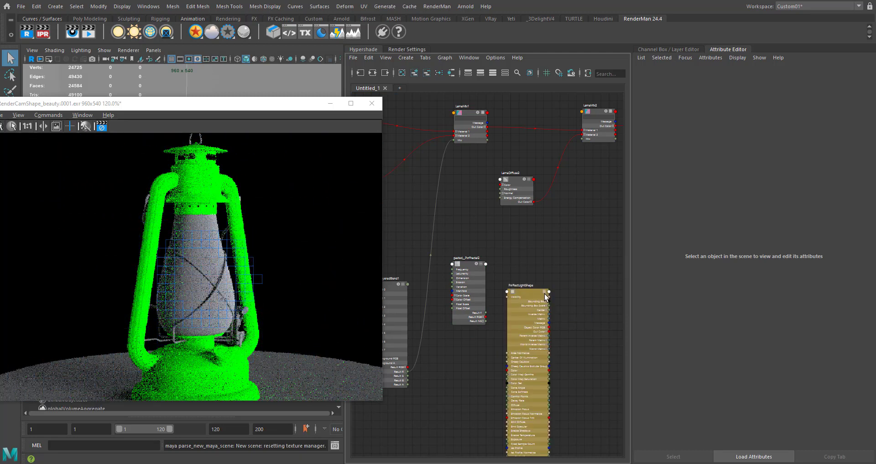
{"action": "key", "text": "Delete"}
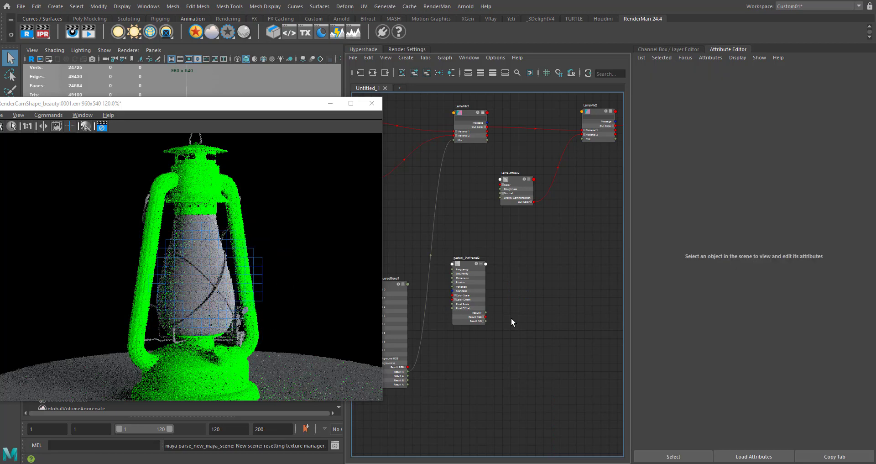
- Add a PxrRemap node beside the pasted PxrFractal and connect the fractal's Result RGB to its Input RGB
{"action": "key", "text": "Tab"}
{"action": "type", "text": "pxrre"}
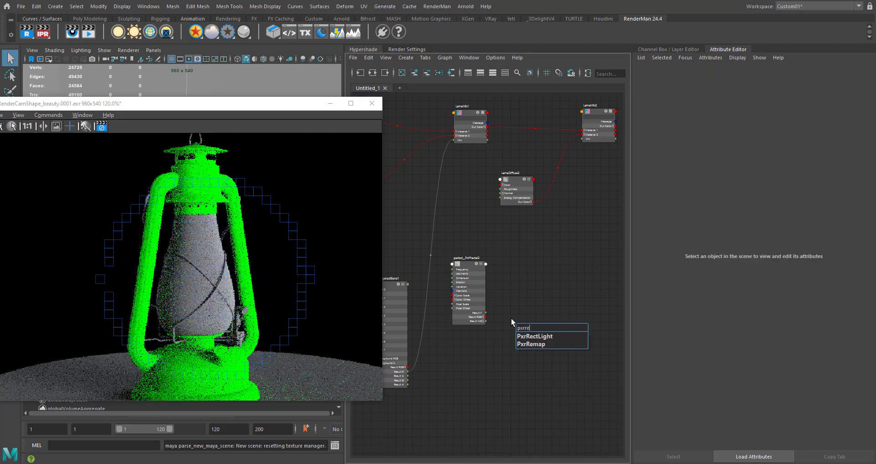
{"action": "key", "text": "Down"}
{"action": "key", "text": "Down"}
{"action": "key", "text": "Return"}
{"action": "left_click_drag", "start_coordinate": [527, 330], "coordinate": [523, 263]}
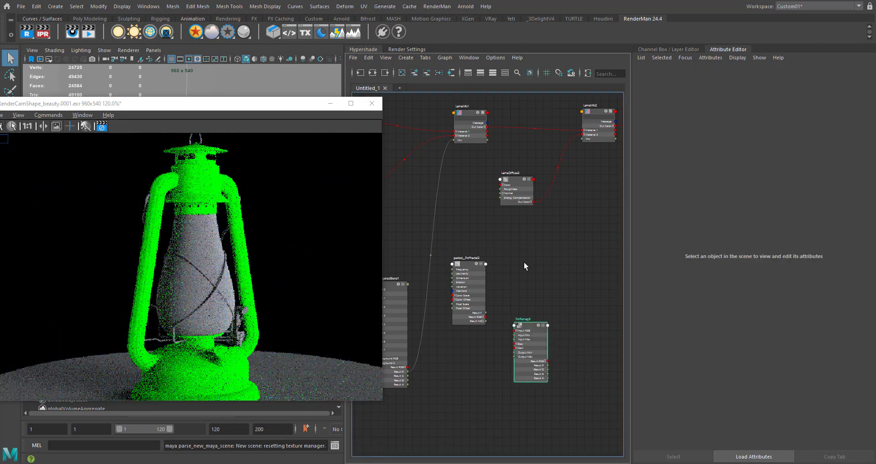
{"action": "scroll", "coordinate": [508, 292], "scroll_direction": "up", "scroll_amount": 6}
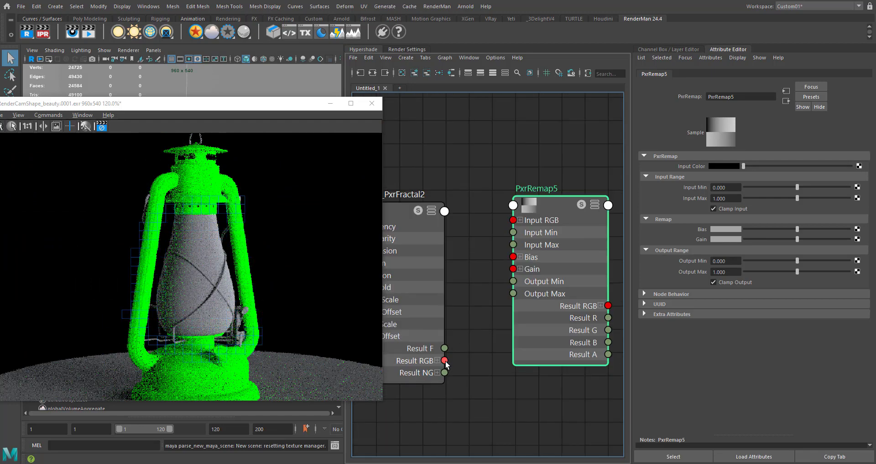
{"action": "left_click_drag", "start_coordinate": [444, 363], "coordinate": [513, 220]}
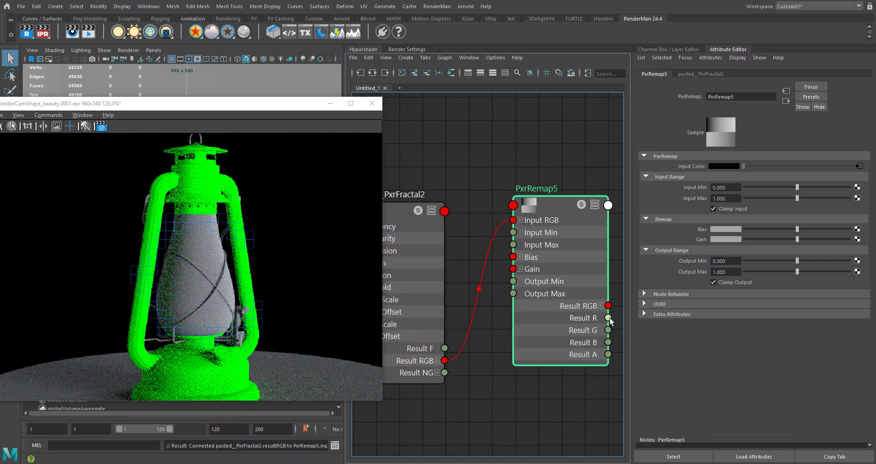
- Connect PxrRemap5's Result R output to the Mix input of LamaMix2
{"action": "middle_click_drag", "start_coordinate": [612, 157], "coordinate": [533, 408], "text": "alt"}
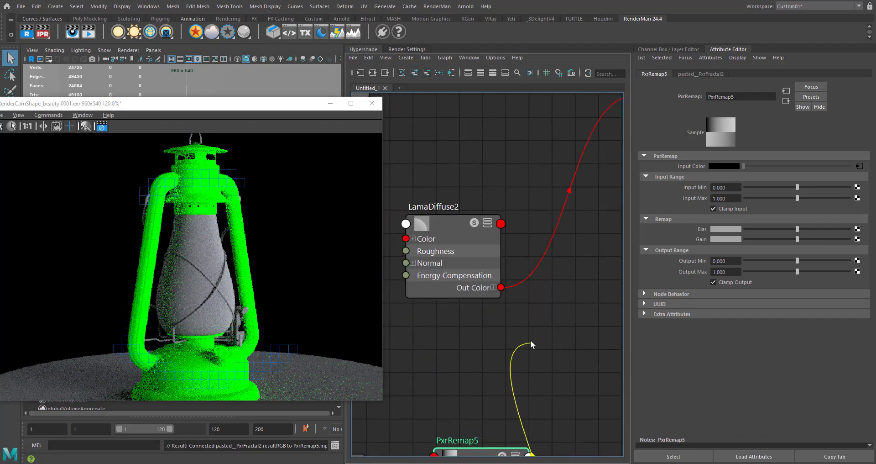
{"action": "middle_click_drag", "start_coordinate": [583, 273], "coordinate": [466, 382], "text": "alt"}
{"action": "left_click", "coordinate": [521, 217]}
{"action": "scroll", "coordinate": [552, 341], "scroll_direction": "down", "scroll_amount": 5}
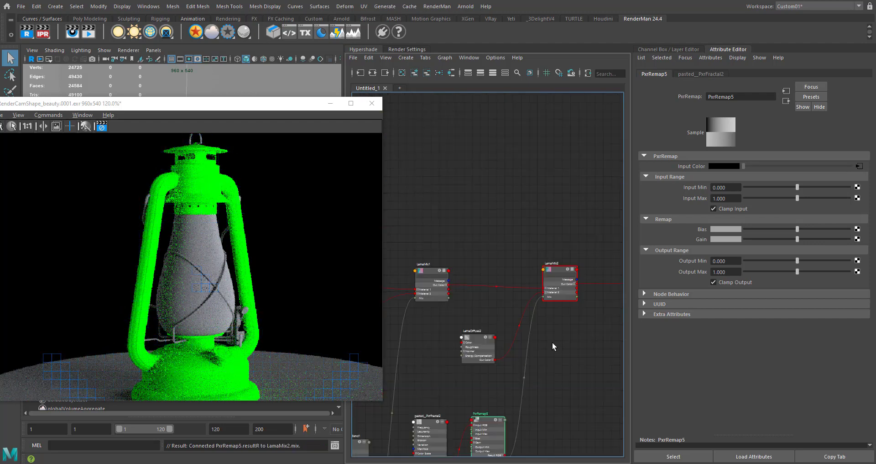
- Raise PxrRemap5's Input Min to 0.779 to restrict the diffuse layer to small patches on the lantern
{"action": "middle_click_drag", "start_coordinate": [574, 225], "coordinate": [576, 187], "text": "alt"}
{"action": "middle_click_drag", "start_coordinate": [500, 333], "coordinate": [510, 327], "text": "alt"}
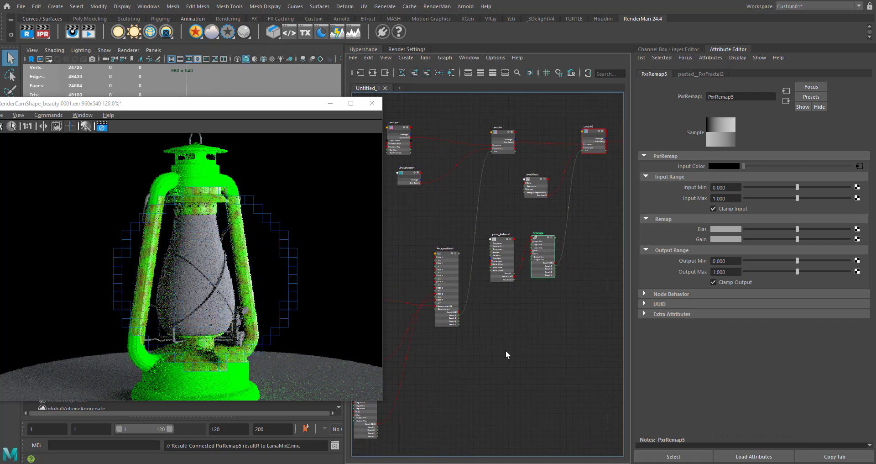
{"action": "middle_click_drag", "start_coordinate": [554, 264], "coordinate": [514, 309], "text": "alt"}
{"action": "scroll", "coordinate": [509, 286], "scroll_direction": "up", "scroll_amount": 5}
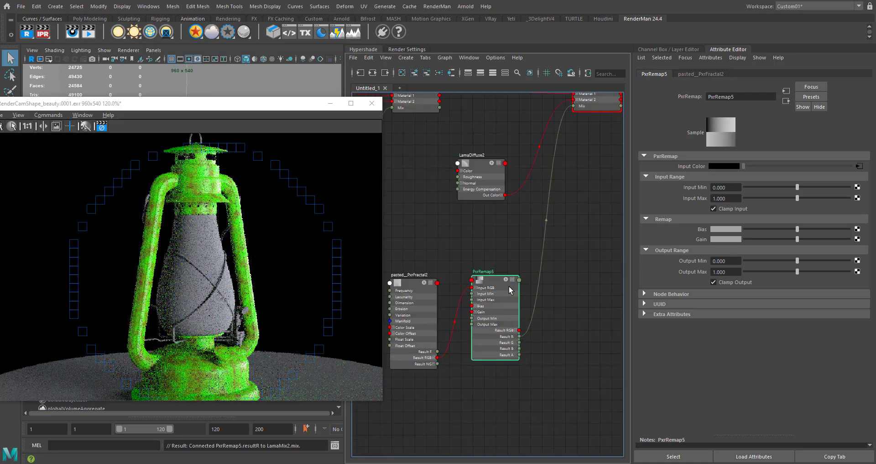
{"action": "left_click_drag", "start_coordinate": [813, 185], "coordinate": [823, 185]}
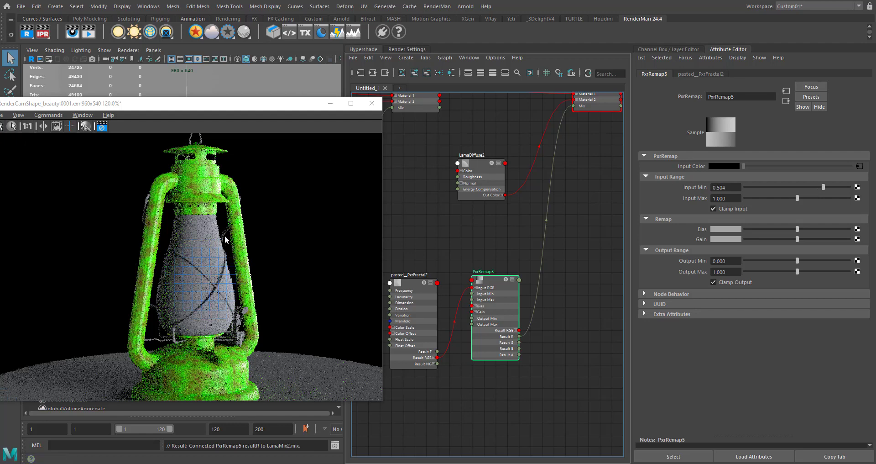
{"action": "left_click", "coordinate": [835, 187]}
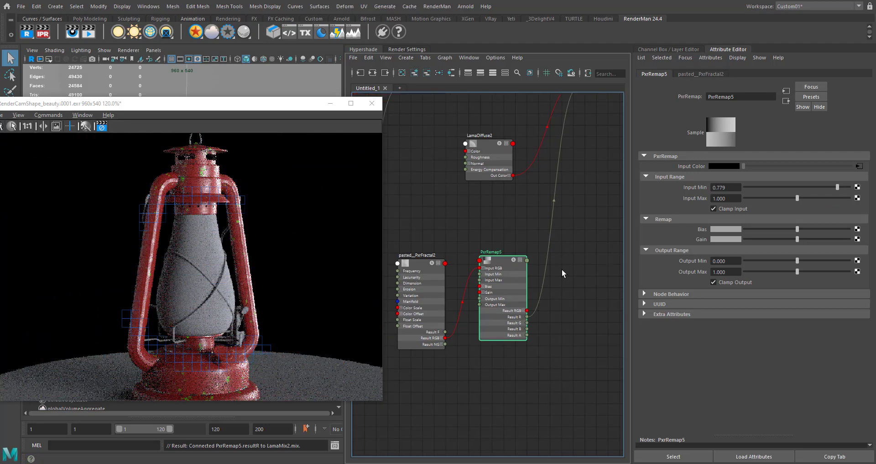
- Change LamaDiffuse2's color to a muted brown with an HSV value of 0.472
{"action": "scroll", "coordinate": [532, 322], "scroll_direction": "down", "scroll_amount": 2}
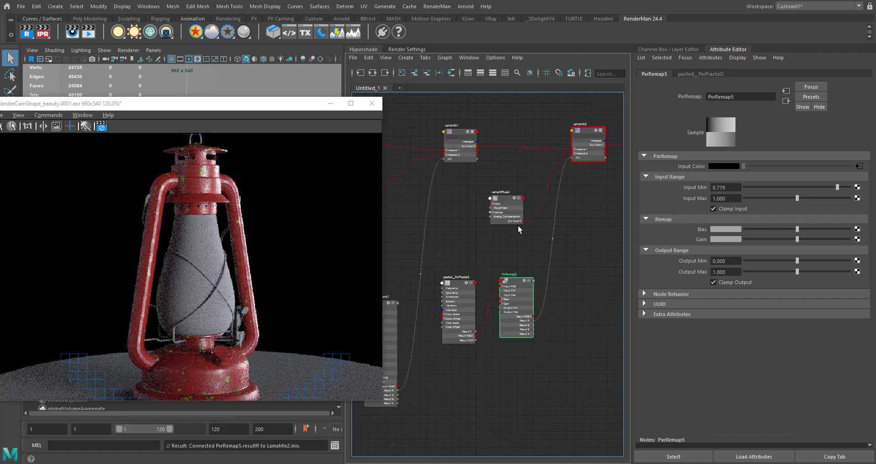
{"action": "left_click", "coordinate": [503, 205]}
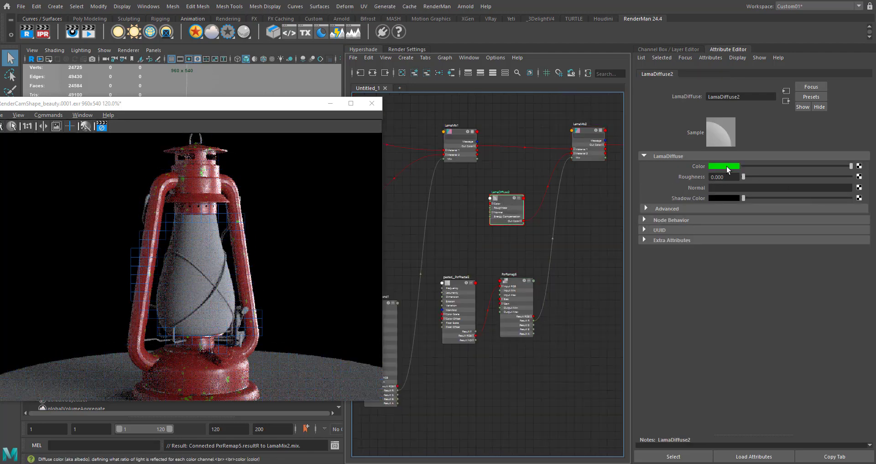
{"action": "left_click", "coordinate": [726, 166]}
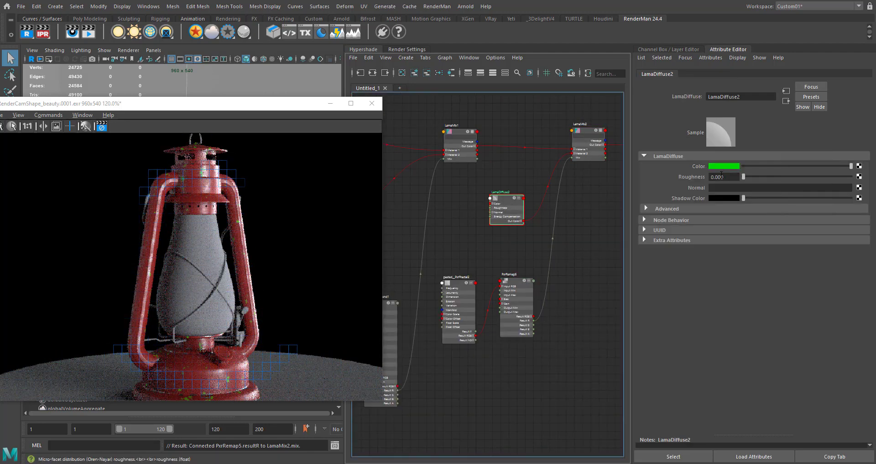
{"action": "left_click", "coordinate": [727, 166]}
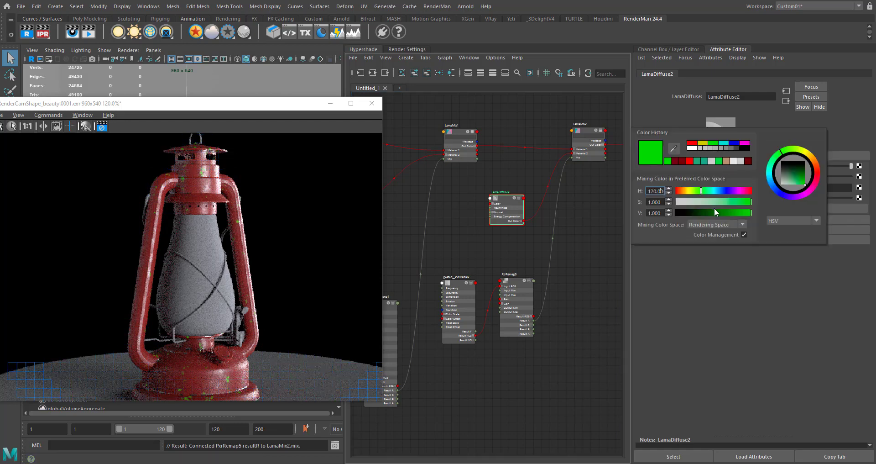
{"action": "left_click", "coordinate": [690, 192]}
{"action": "left_click", "coordinate": [681, 191]}
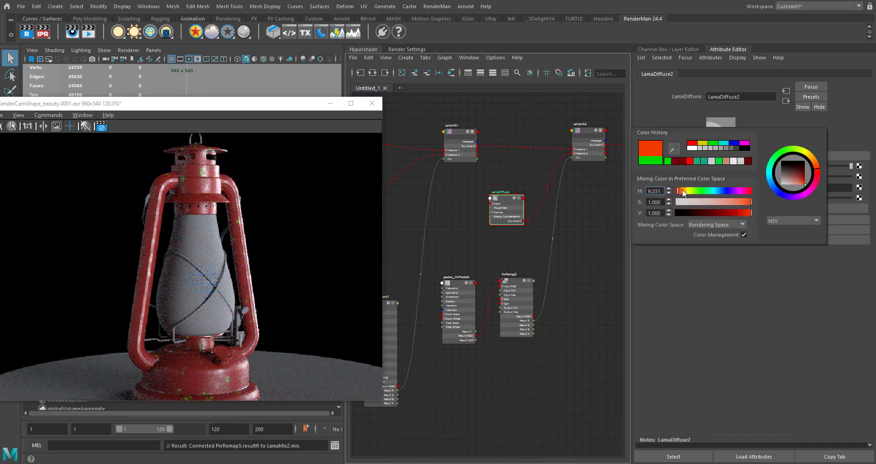
{"action": "left_click", "coordinate": [730, 201]}
{"action": "left_click", "coordinate": [733, 213]}
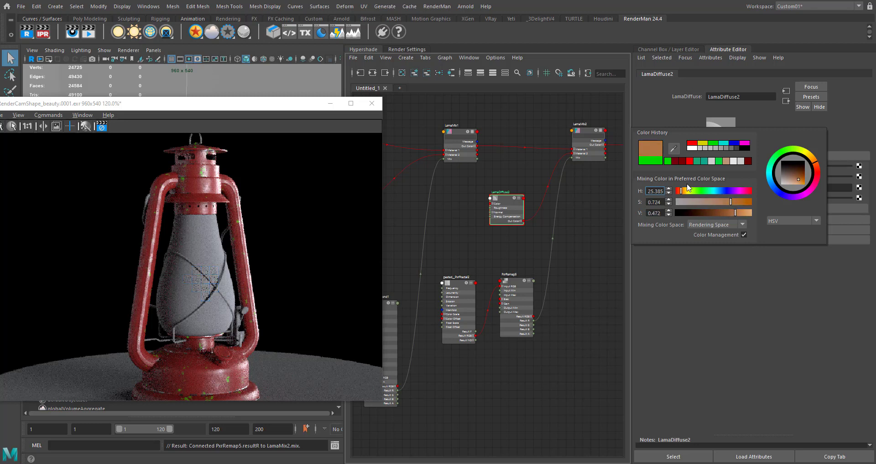
{"action": "left_click_drag", "start_coordinate": [680, 191], "coordinate": [684, 191]}
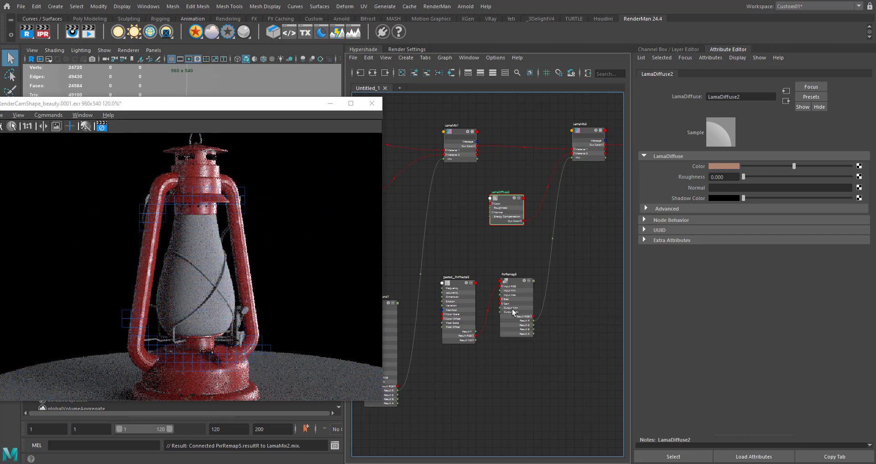
- Review the material network from PxrRemap5 and LamaMix2 through to LamaSurface1, along with the rendered lantern
{"action": "middle_click_drag", "start_coordinate": [568, 307], "coordinate": [482, 338], "text": "alt"}
{"action": "scroll", "coordinate": [533, 293], "scroll_direction": "down", "scroll_amount": 2}
{"action": "left_click_drag", "start_coordinate": [473, 213], "coordinate": [478, 209]}
{"action": "middle_click_drag", "start_coordinate": [469, 288], "coordinate": [450, 286], "text": "alt"}
{"action": "scroll", "coordinate": [501, 314], "scroll_direction": "up", "scroll_amount": 4}
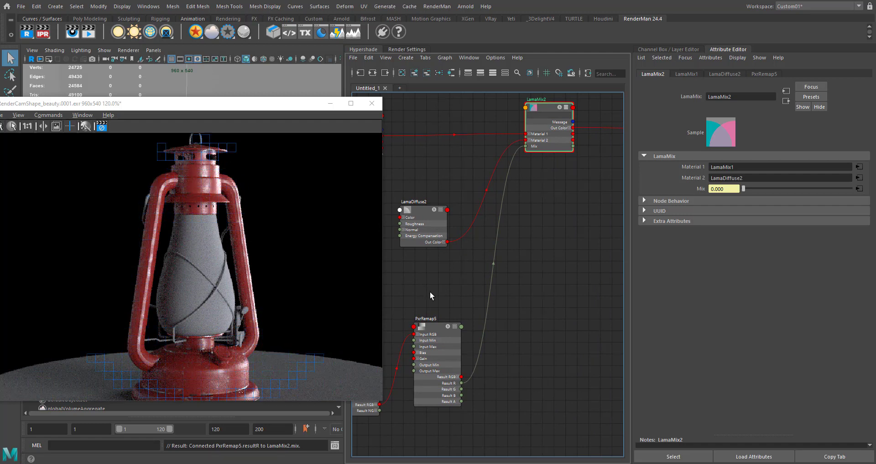
{"action": "scroll", "coordinate": [431, 292], "scroll_direction": "down", "scroll_amount": 2}
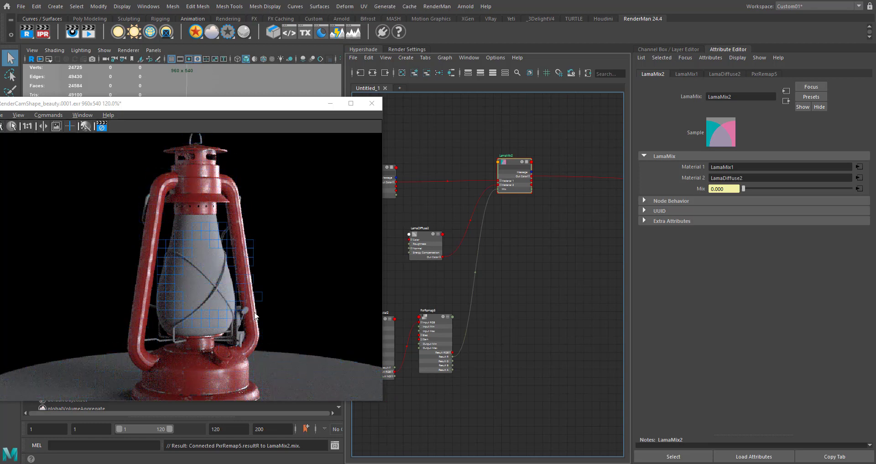
{"action": "mouse_move", "coordinate": [515, 282]}
{"action": "middle_mouse_down", "text": "alt"}
{"action": "mouse_move", "coordinate": [462, 315]}
{"action": "mouse_move", "coordinate": [406, 310]}
{"action": "middle_mouse_up", "text": "alt"}
{"action": "left_click_drag", "start_coordinate": [571, 187], "coordinate": [574, 178]}
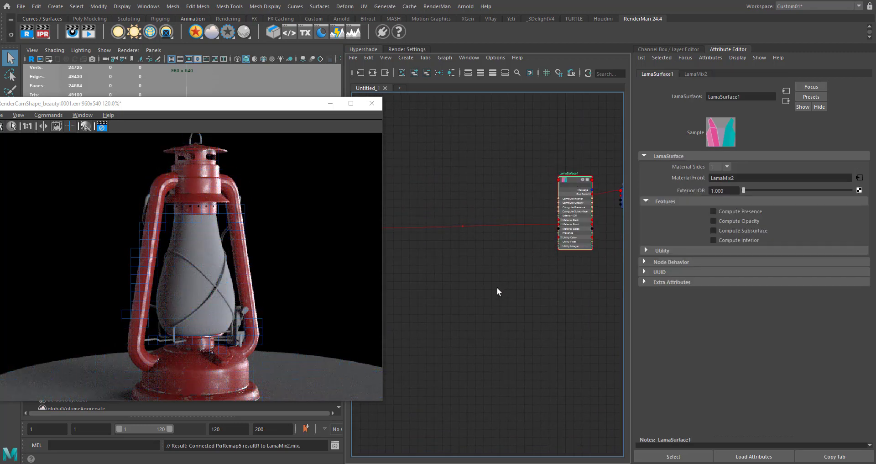
{"action": "middle_click_drag", "start_coordinate": [458, 317], "coordinate": [547, 293], "text": "alt"}
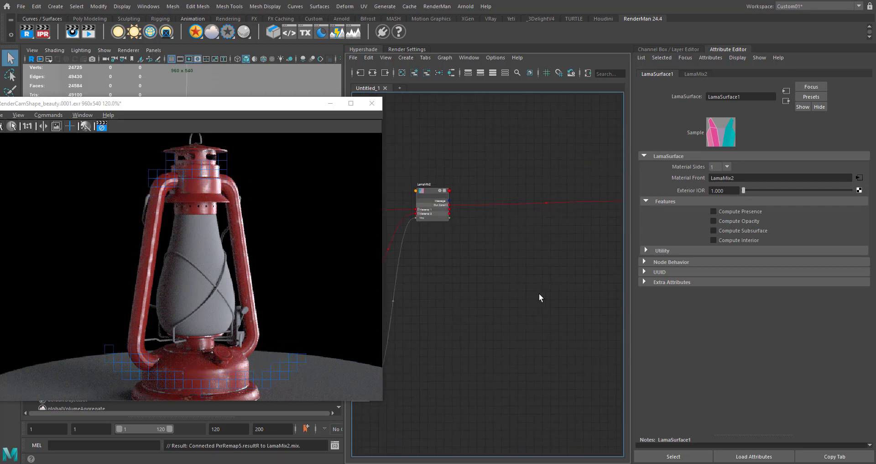
{"action": "scroll", "coordinate": [533, 278], "scroll_direction": "down", "scroll_amount": 4}
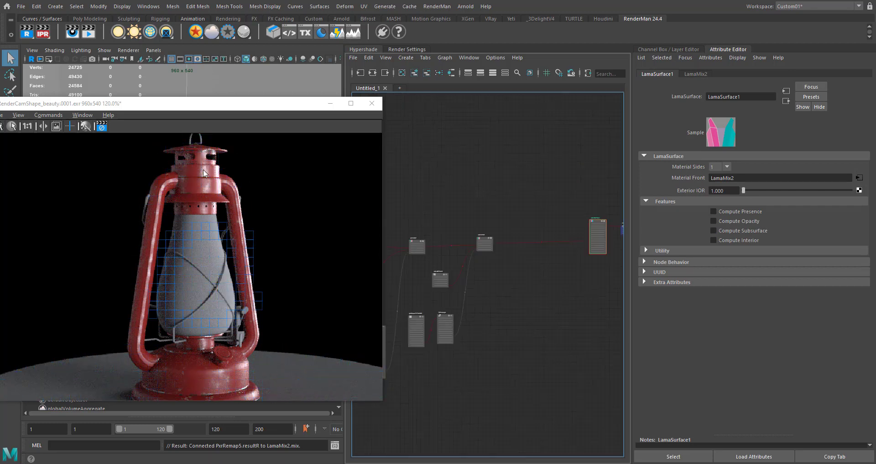
- Select the lantern's glass mesh and assign it a new LamaSurface material in a fresh Hypershade graph
{"action": "left_click_drag", "start_coordinate": [306, 107], "coordinate": [272, 177]}
{"action": "left_click_drag", "start_coordinate": [146, 213], "coordinate": [160, 166]}
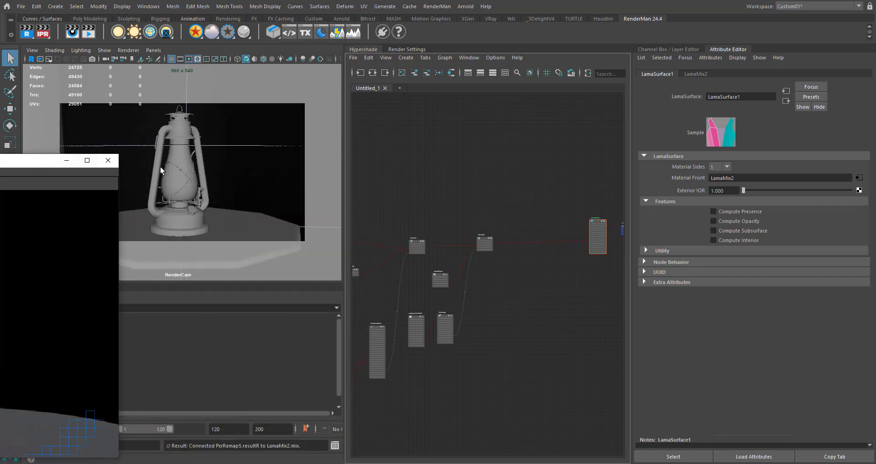
{"action": "left_click", "coordinate": [178, 181]}
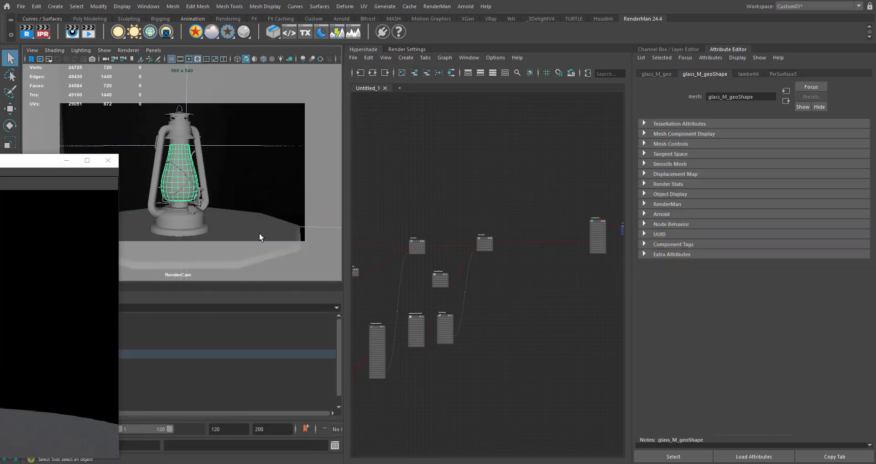
{"action": "left_click_drag", "start_coordinate": [27, 167], "coordinate": [291, 285]}
{"action": "left_click", "coordinate": [399, 89]}
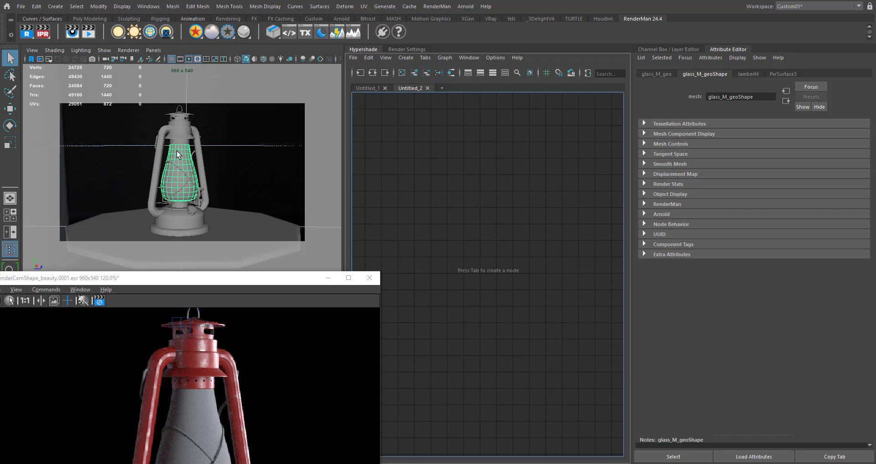
{"action": "right_click", "coordinate": [195, 32]}
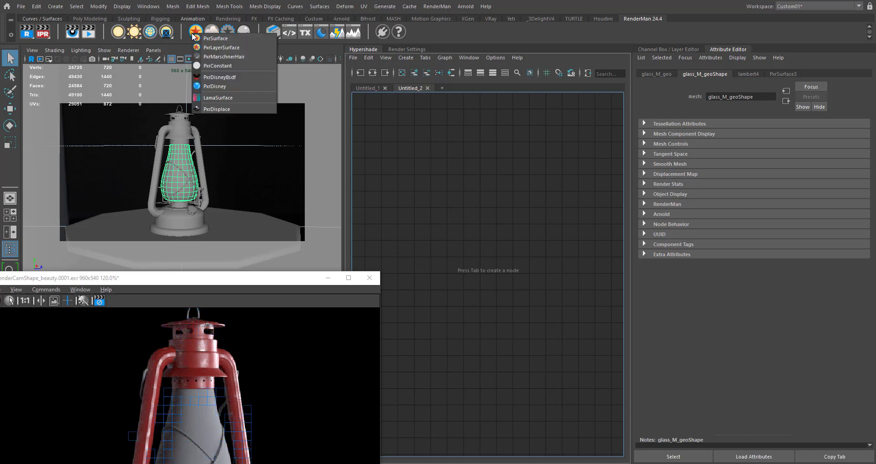
{"action": "left_click", "coordinate": [232, 97]}
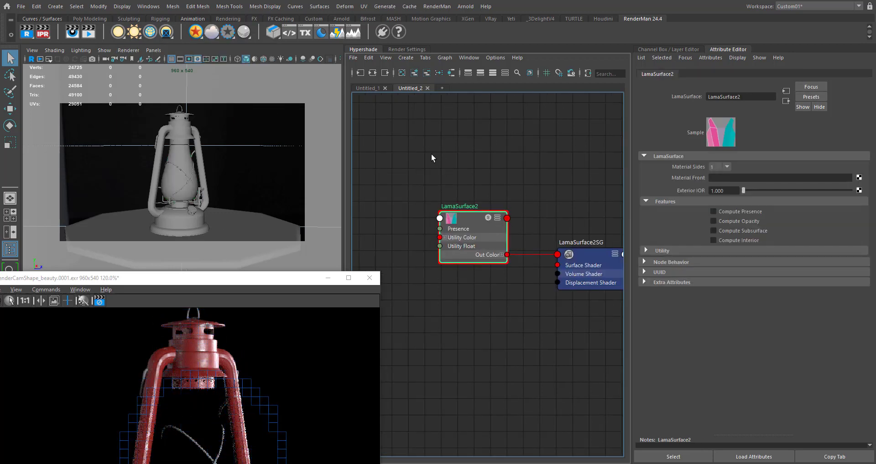
- Create a LamaDielectric node in the glass material graph and place it ahead of LamaSurface2
{"action": "middle_click_drag", "start_coordinate": [365, 172], "coordinate": [459, 166], "text": "alt"}
{"action": "left_click", "coordinate": [462, 210]}
{"action": "key", "text": "Tab"}
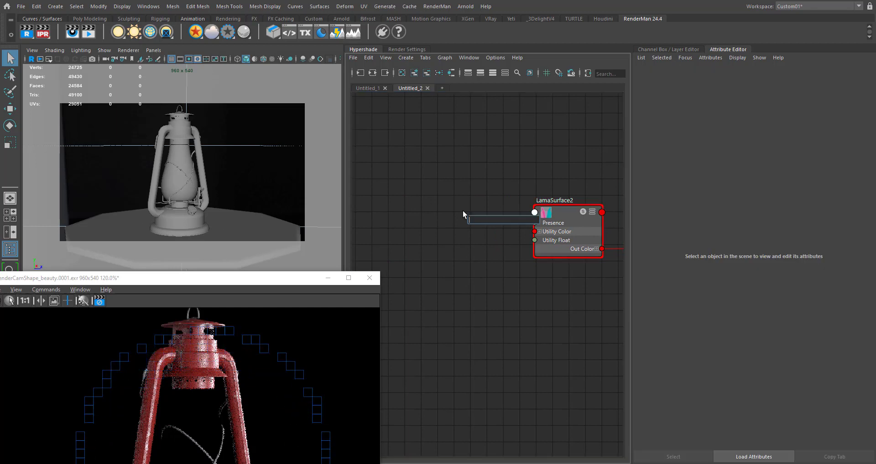
{"action": "type", "text": "lamadie"}
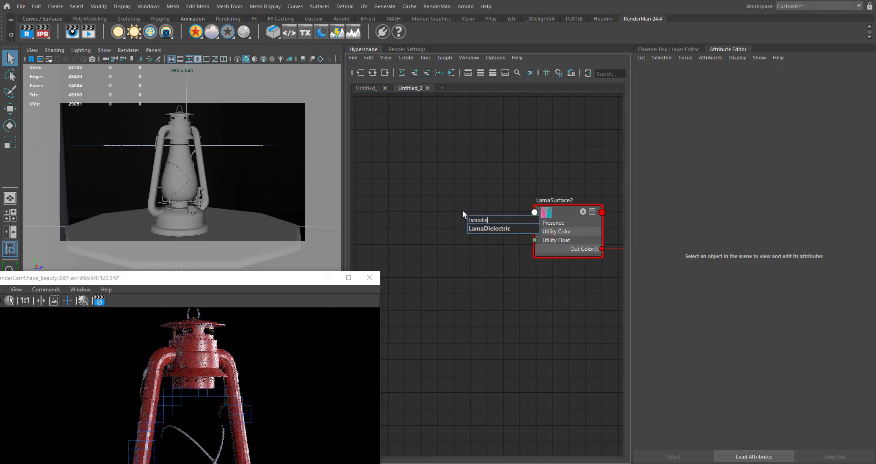
{"action": "key", "text": "Return"}
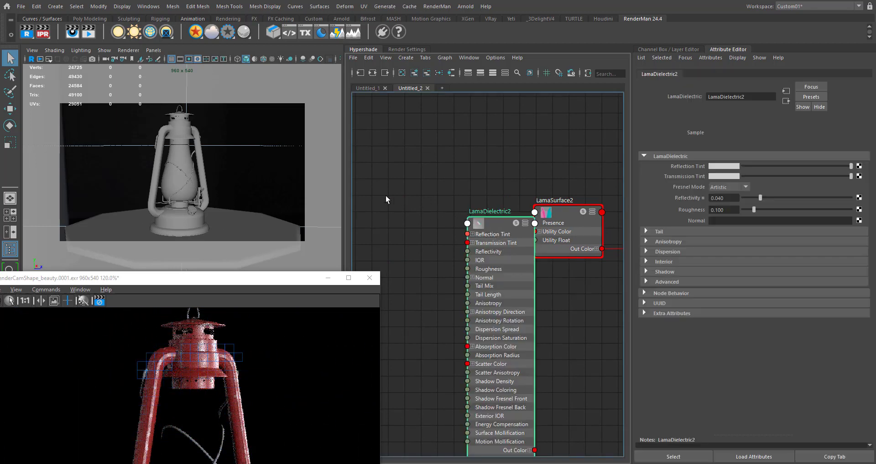
{"action": "left_click_drag", "start_coordinate": [484, 234], "coordinate": [386, 199]}
- Connect LamaDielectric2's output to the Material Front input of LamaSurface2
{"action": "left_click_drag", "start_coordinate": [425, 413], "coordinate": [535, 212]}
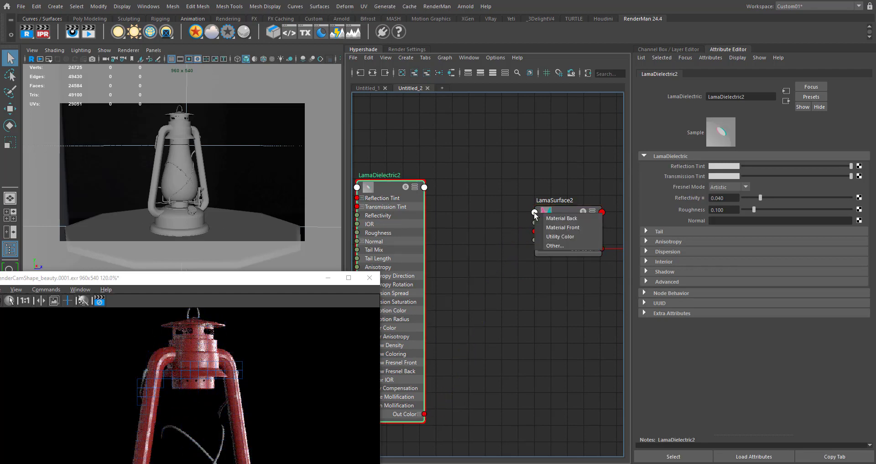
{"action": "left_click", "coordinate": [560, 236]}
{"action": "middle_click_drag", "start_coordinate": [468, 414], "coordinate": [506, 341], "text": "alt"}
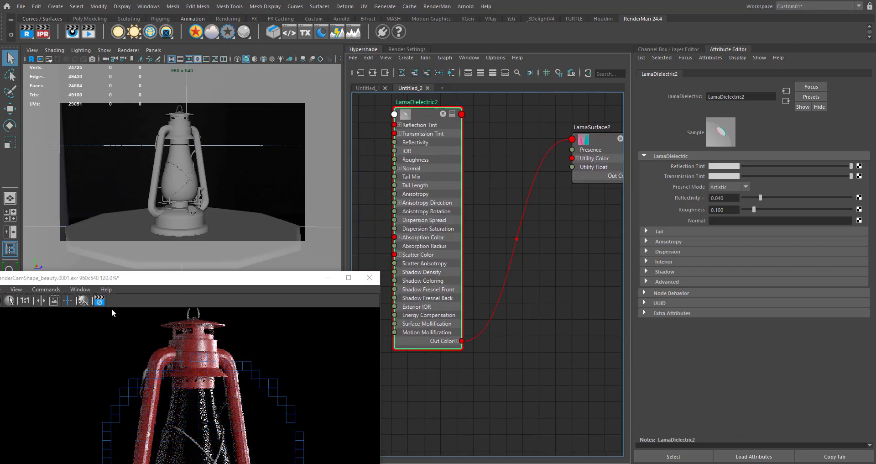
- Stop the live render, set IPR to render selected objects only, and select the lantern's glass mesh
{"action": "left_click", "coordinate": [42, 35]}
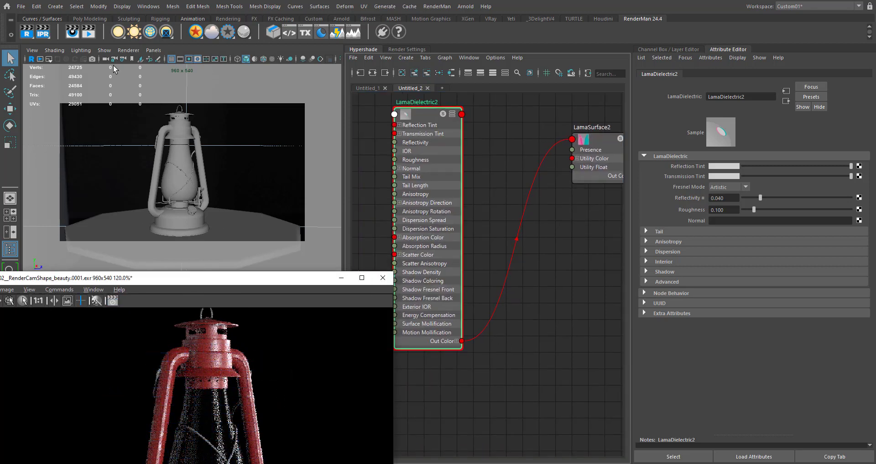
{"action": "right_click", "coordinate": [43, 35]}
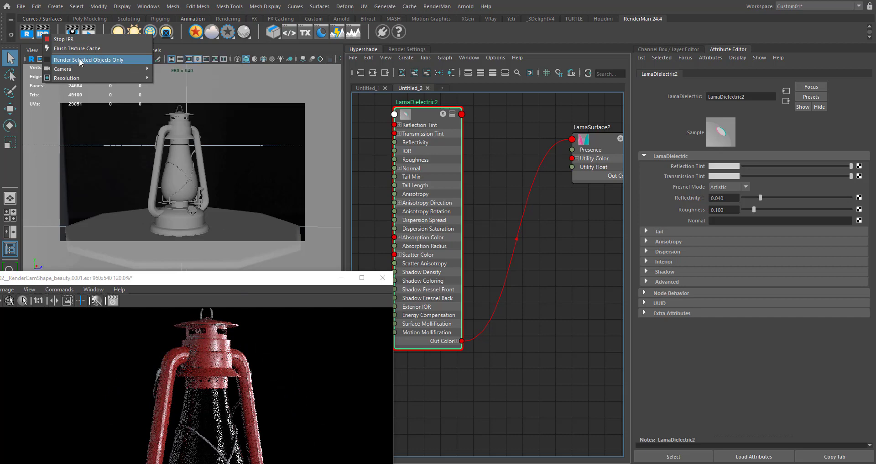
{"action": "left_click", "coordinate": [86, 59]}
{"action": "left_click", "coordinate": [181, 153]}
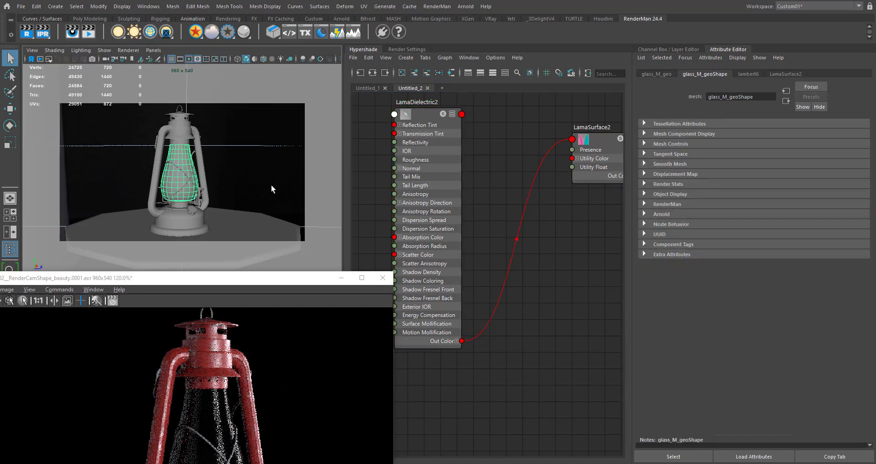
- Expand the GEO group in the Outliner and unhide the Backdrop object
{"action": "left_click_drag", "start_coordinate": [252, 278], "coordinate": [646, 305]}
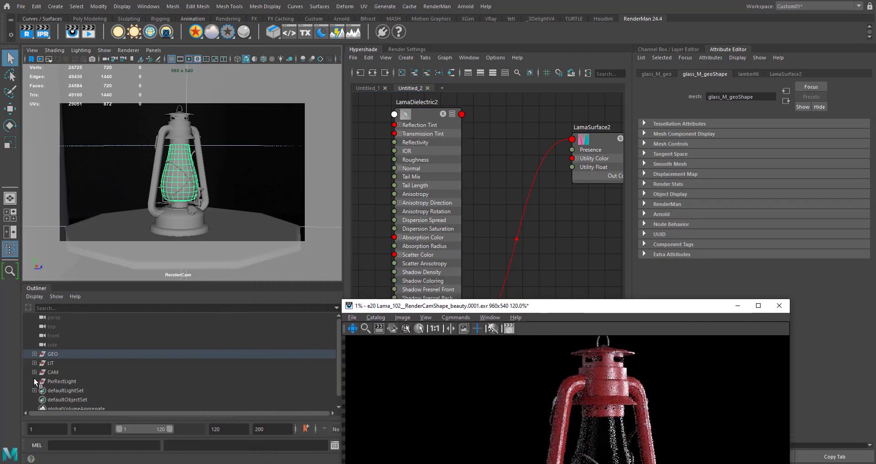
{"action": "left_click", "coordinate": [35, 354]}
{"action": "left_click", "coordinate": [64, 380]}
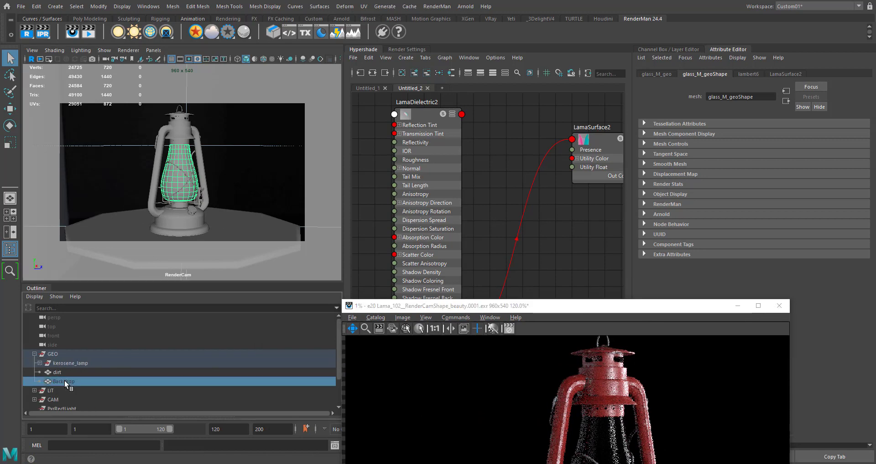
{"action": "key", "text": "h"}
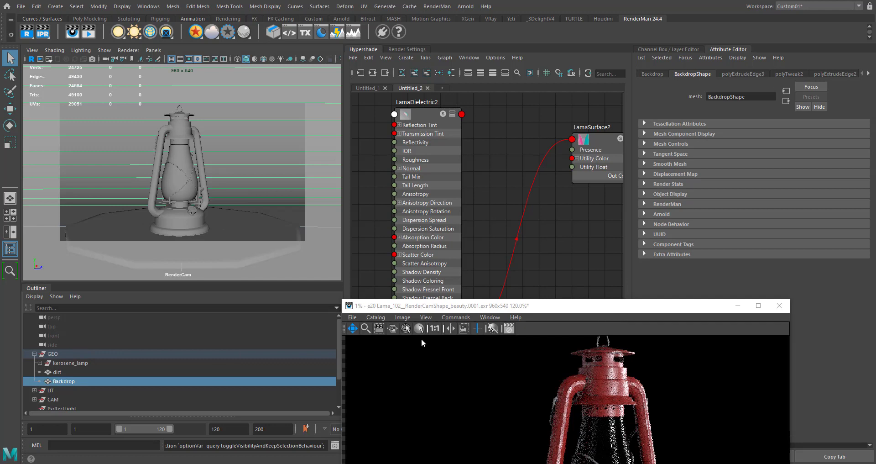
- Add the glass mesh to the Backdrop selection and start an IPR render of just these two objects
{"action": "left_click", "coordinate": [174, 183]}
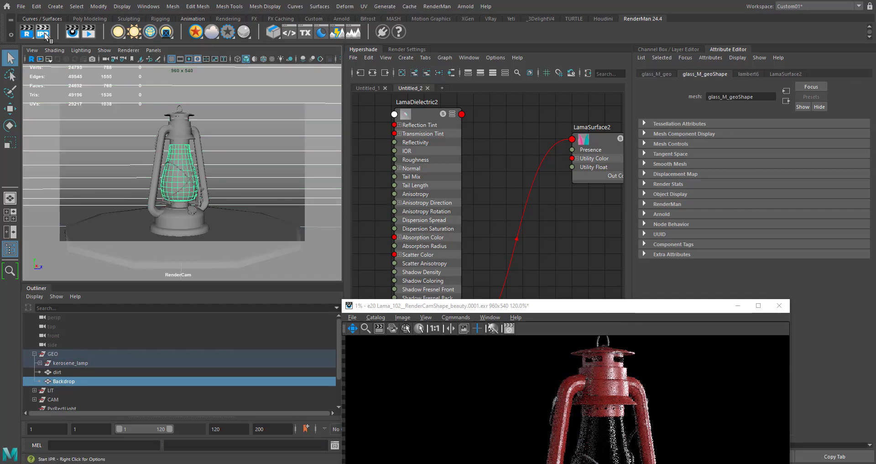
{"action": "left_click_drag", "start_coordinate": [544, 308], "coordinate": [182, 136]}
{"action": "left_click_drag", "start_coordinate": [326, 134], "coordinate": [237, 138]}
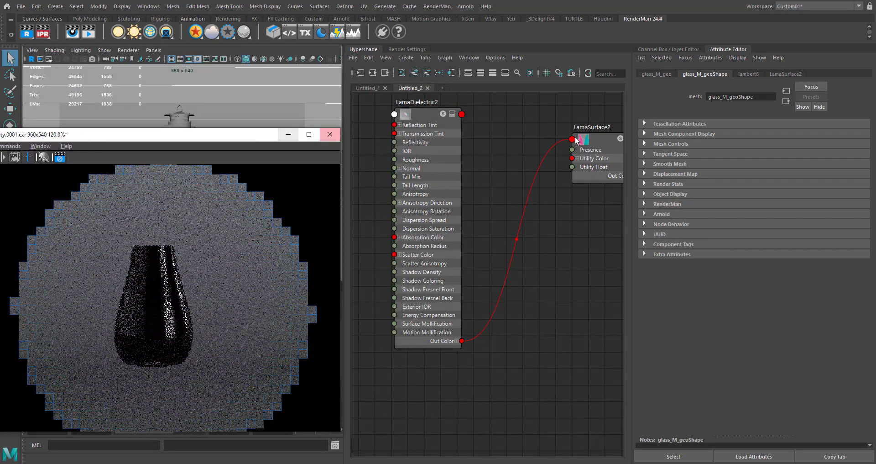
- Enable Compute Opacity in LamaSurface2's features
{"action": "middle_click_drag", "start_coordinate": [506, 192], "coordinate": [492, 238], "text": "alt"}
{"action": "left_click", "coordinate": [575, 181]}
{"action": "left_click_drag", "start_coordinate": [574, 180], "coordinate": [566, 168]}
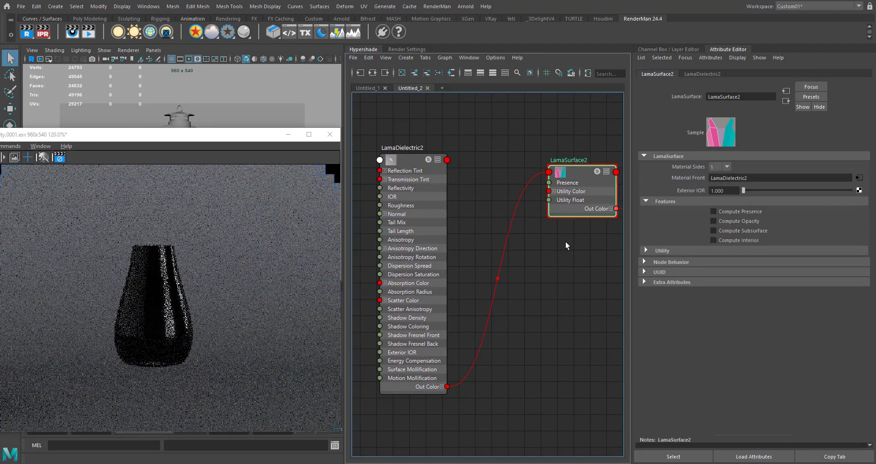
{"action": "middle_click_drag", "start_coordinate": [570, 251], "coordinate": [552, 249], "text": "alt"}
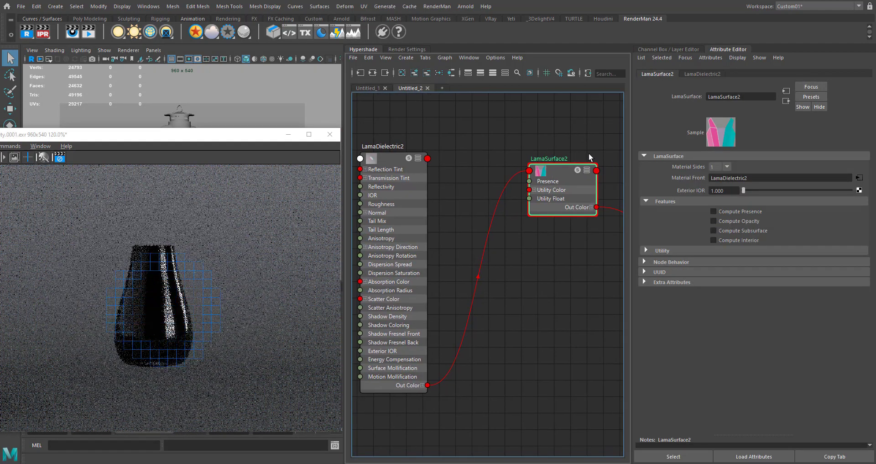
{"action": "left_click", "coordinate": [735, 221]}
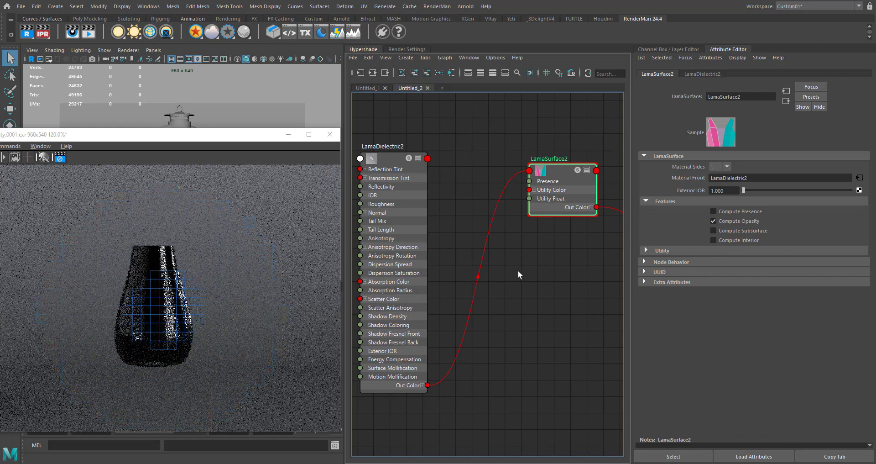
{"action": "middle_click_drag", "start_coordinate": [519, 270], "coordinate": [505, 277], "text": "alt"}
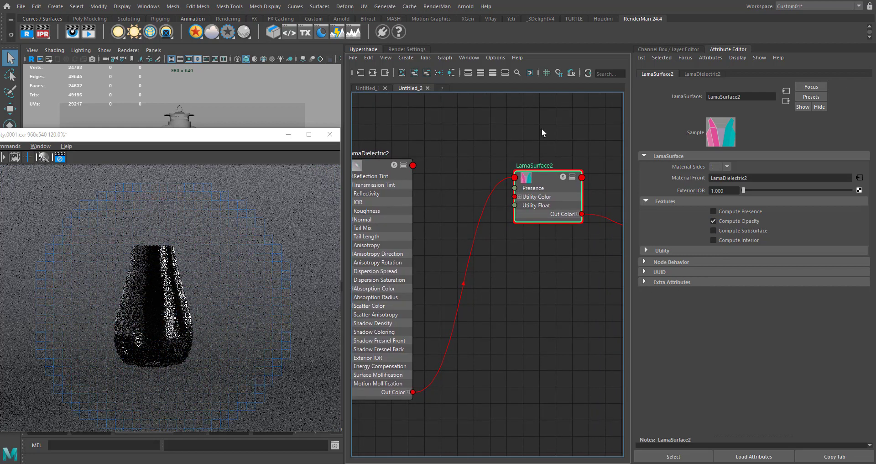
{"action": "middle_click_drag", "start_coordinate": [430, 146], "coordinate": [480, 142], "text": "alt"}
{"action": "left_click_drag", "start_coordinate": [478, 139], "coordinate": [453, 169]}
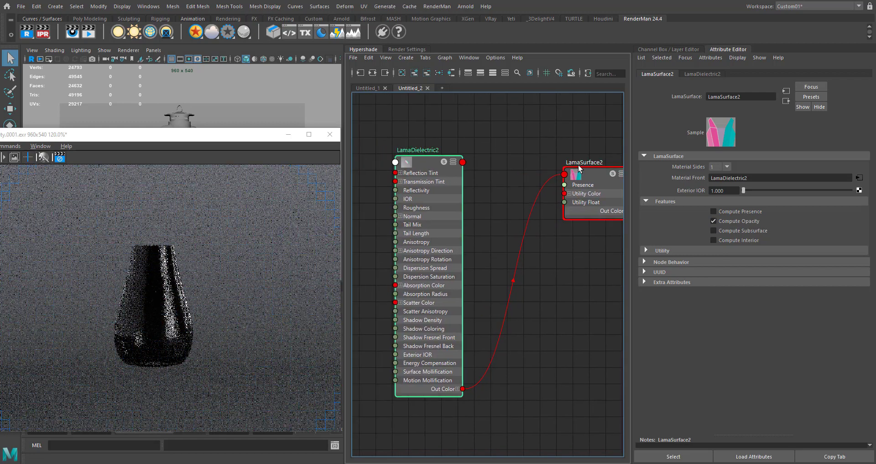
{"action": "left_click_drag", "start_coordinate": [557, 146], "coordinate": [593, 222]}
{"action": "middle_click_drag", "start_coordinate": [554, 284], "coordinate": [486, 293], "text": "alt"}
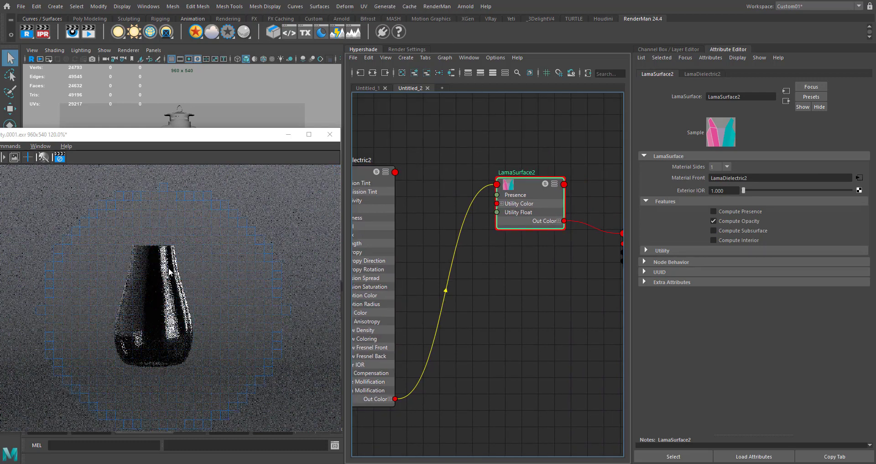
- Set the Max Specular Depth to 4 in RenderMan's sampling render settings
{"action": "left_click", "coordinate": [409, 48]}
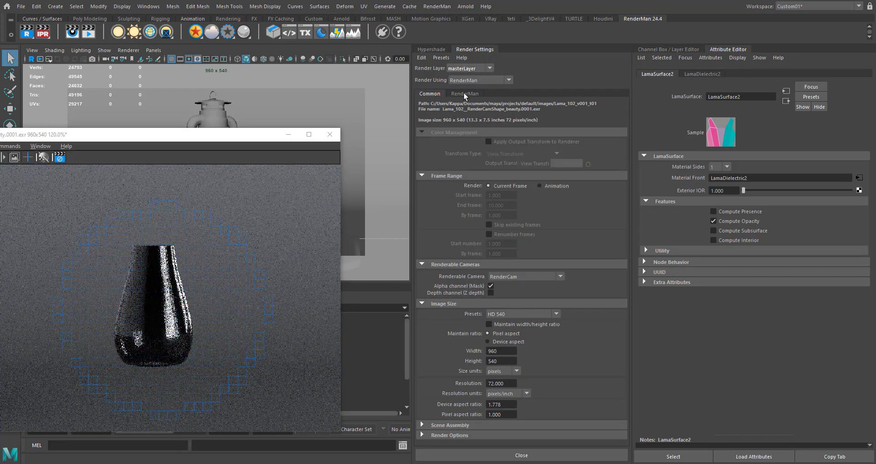
{"action": "left_click", "coordinate": [465, 93]}
{"action": "scroll", "coordinate": [501, 358], "scroll_direction": "down", "scroll_amount": 1}
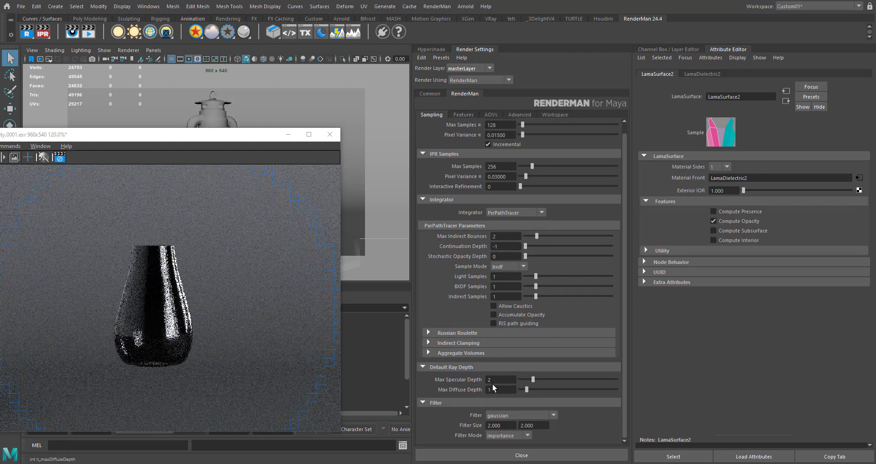
{"action": "double_click", "coordinate": [498, 379]}
{"action": "type", "text": "4"}
{"action": "key", "text": "Return"}
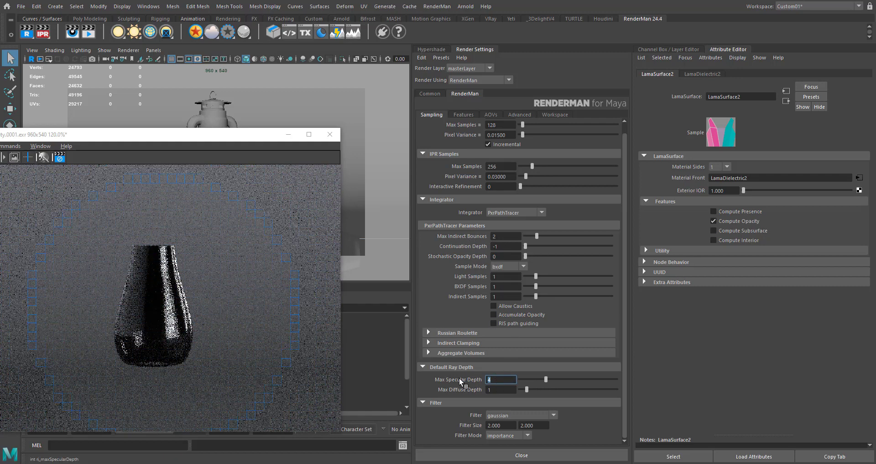
- Set the PxrPathTracer integrator's Max Indirect Bounces to 4
{"action": "left_click", "coordinate": [503, 235]}
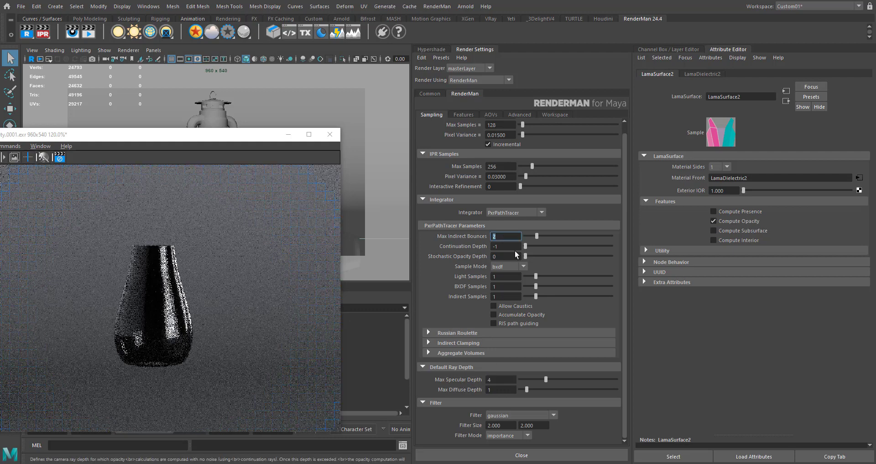
{"action": "type", "text": "4"}
{"action": "key", "text": "Return"}
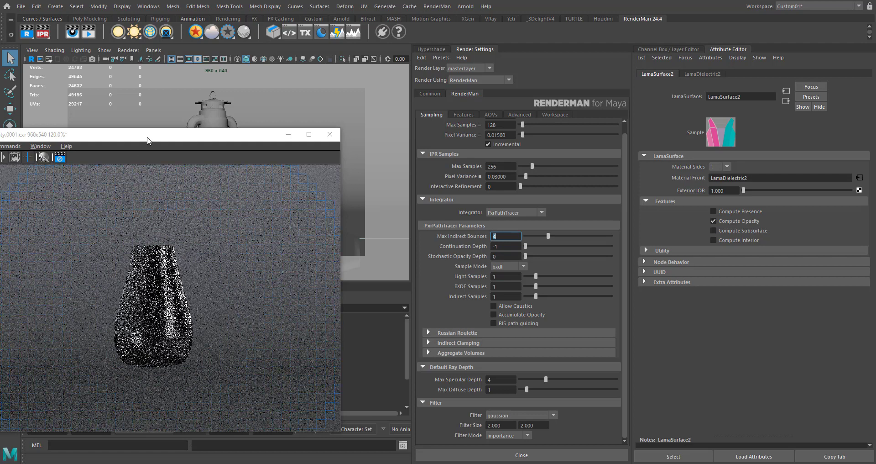
- Define a crop region in the render view and fit it around the whole glass
{"action": "left_click_drag", "start_coordinate": [147, 136], "coordinate": [302, 91]}
{"action": "left_click", "coordinate": [109, 100]}
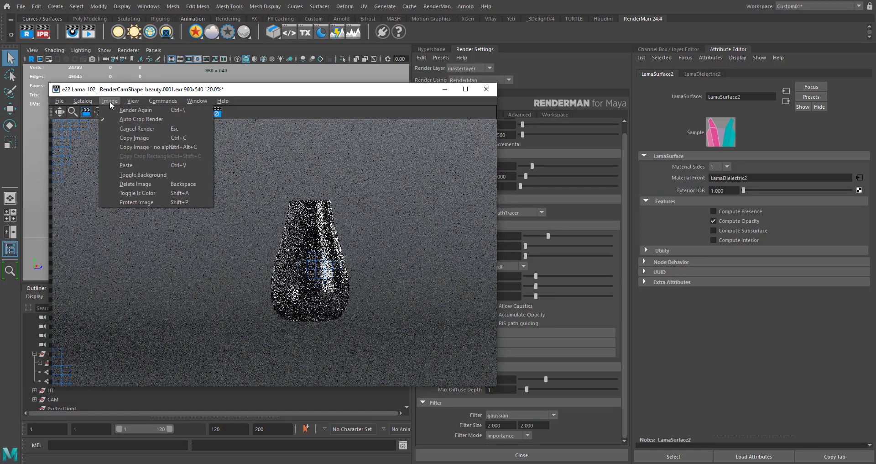
{"action": "left_click_drag", "start_coordinate": [386, 181], "coordinate": [244, 285]}
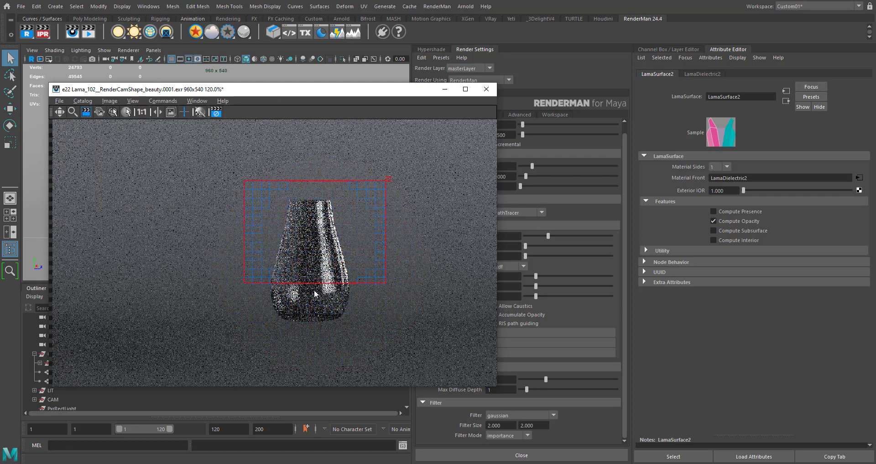
{"action": "scroll", "coordinate": [333, 230], "scroll_direction": "up", "scroll_amount": 3}
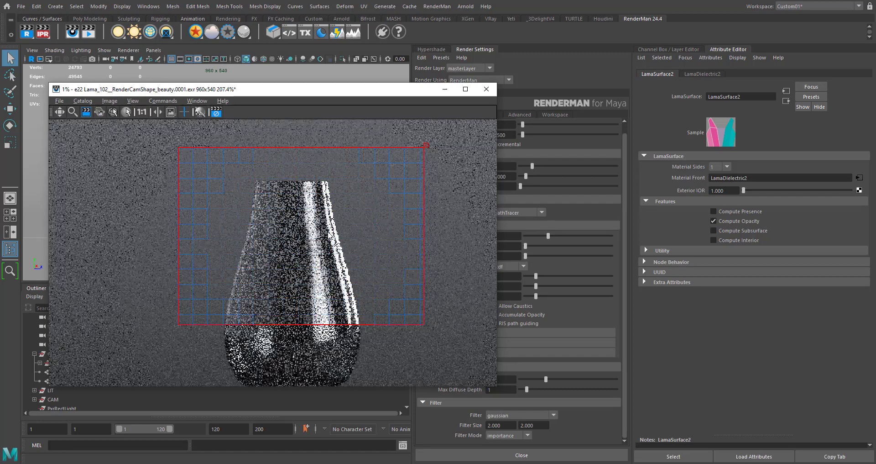
{"action": "scroll", "coordinate": [327, 228], "scroll_direction": "down", "scroll_amount": 2}
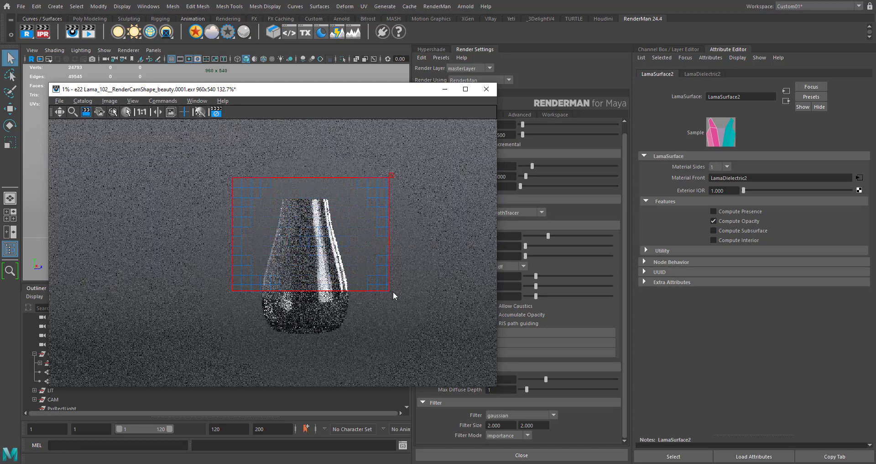
{"action": "left_click_drag", "start_coordinate": [393, 292], "coordinate": [354, 335]}
{"action": "mouse_move", "coordinate": [262, 340]}
{"action": "left_mouse_down"}
{"action": "mouse_move", "coordinate": [231, 342]}
{"action": "mouse_move", "coordinate": [252, 338]}
{"action": "left_mouse_up"}
- Return to the glass material graph and change LamaDielectric2's Reflection Tint to dark red
{"action": "left_click_drag", "start_coordinate": [415, 91], "coordinate": [250, 90]}
{"action": "left_click", "coordinate": [438, 50]}
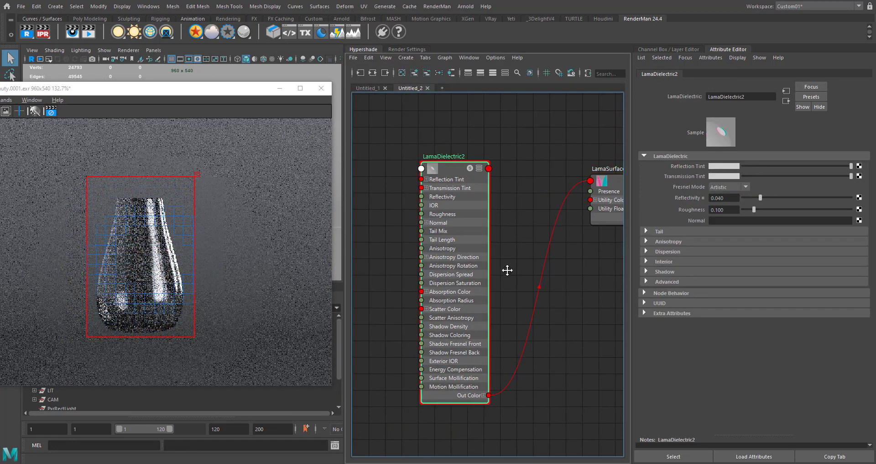
{"action": "middle_click_drag", "start_coordinate": [506, 269], "coordinate": [486, 296], "text": "alt"}
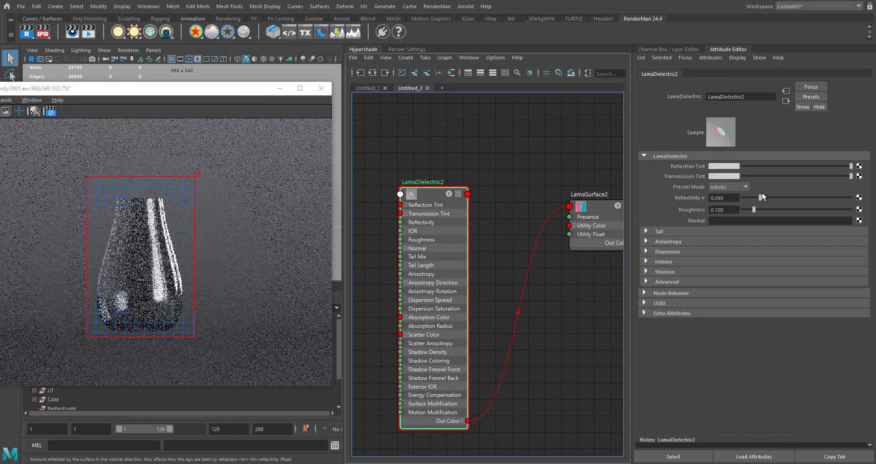
{"action": "left_click", "coordinate": [726, 167]}
{"action": "left_click", "coordinate": [690, 161]}
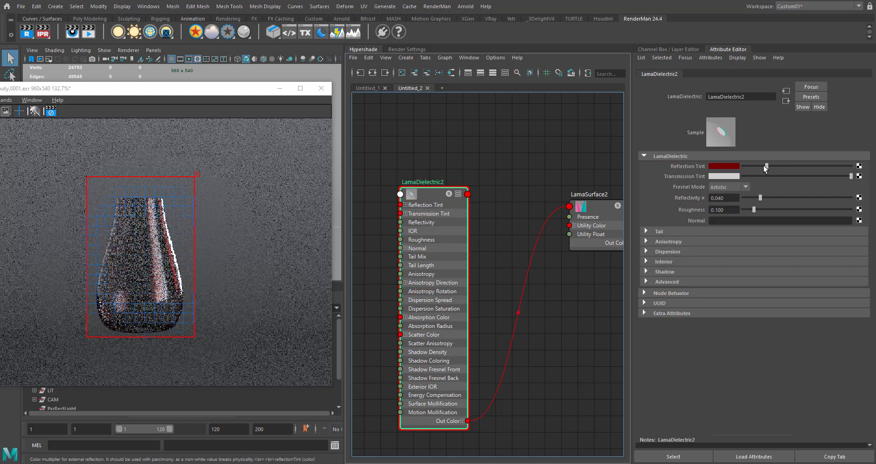
- Try a bright green Transmission Tint on LamaDielectric2 and restore its original tint
{"action": "left_click", "coordinate": [718, 177]}
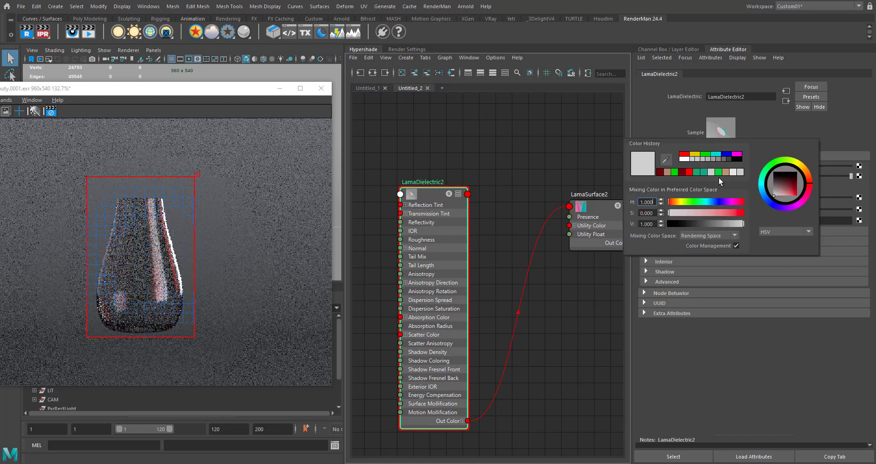
{"action": "left_click", "coordinate": [675, 173]}
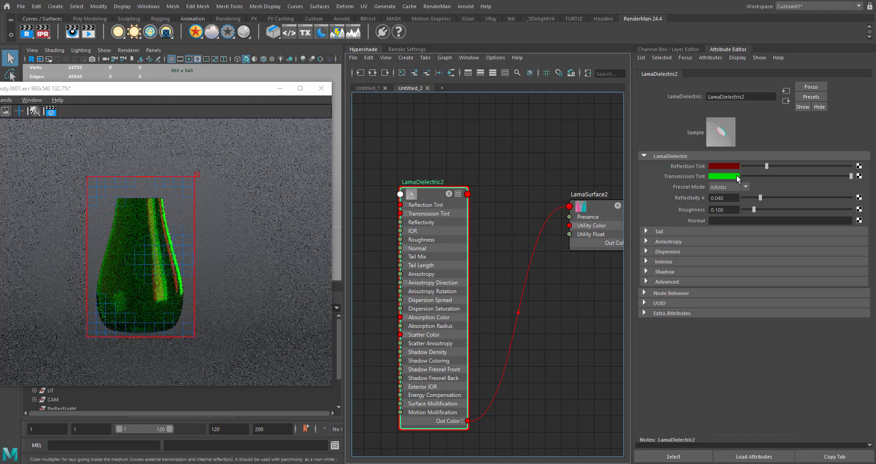
{"action": "right_click", "coordinate": [700, 178]}
{"action": "left_click", "coordinate": [710, 189]}
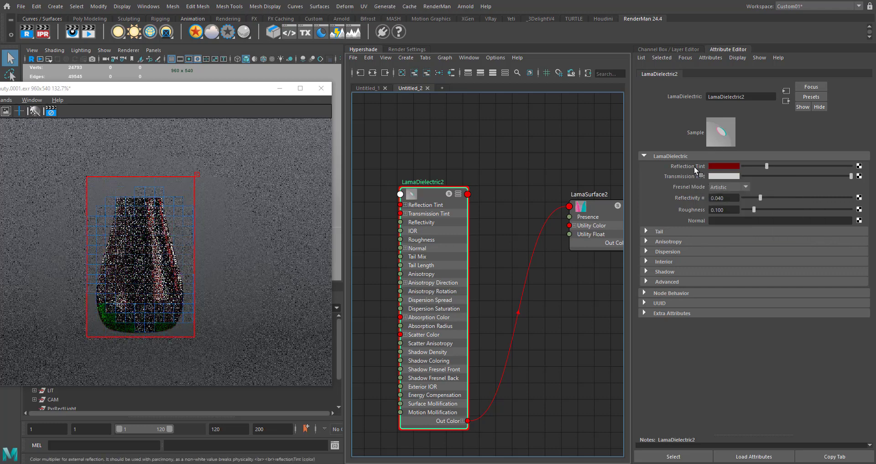
- Check LamaDielectric2's Fresnel Mode options, keep Artistic, and try a Reflectivity of 0.250
{"action": "left_click", "coordinate": [722, 187]}
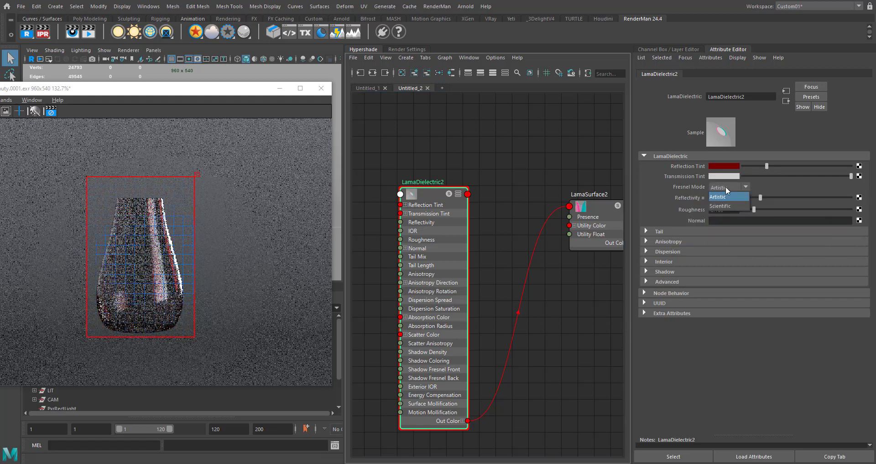
{"action": "left_click", "coordinate": [778, 312]}
{"action": "left_click_drag", "start_coordinate": [826, 198], "coordinate": [851, 201]}
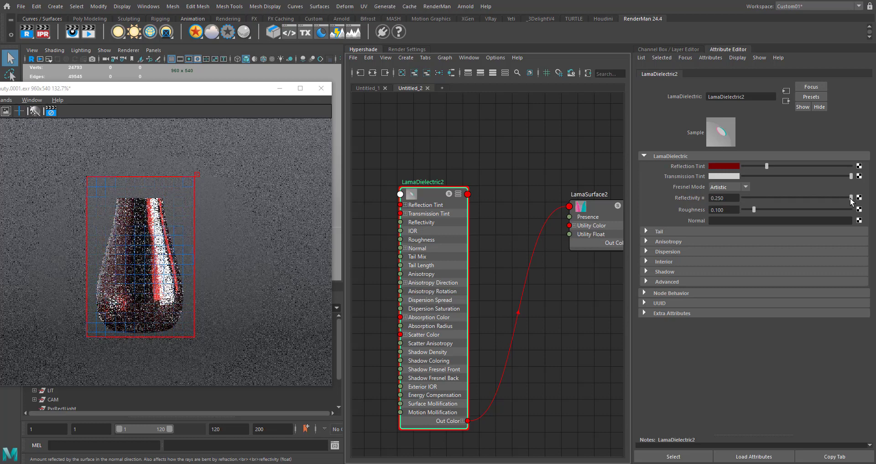
- Lower LamaDielectric2's Roughness to 0.021 and reset its Reflection Tint to the default white
{"action": "left_click_drag", "start_coordinate": [852, 201], "coordinate": [750, 210]}
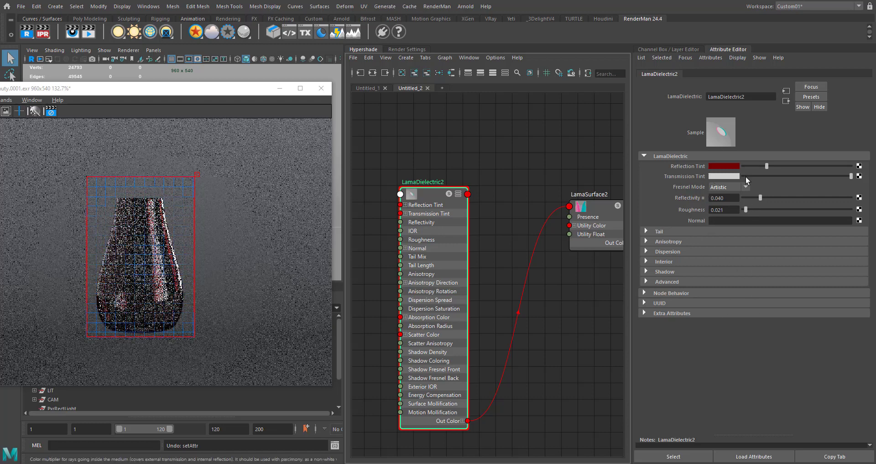
{"action": "left_click", "coordinate": [660, 262]}
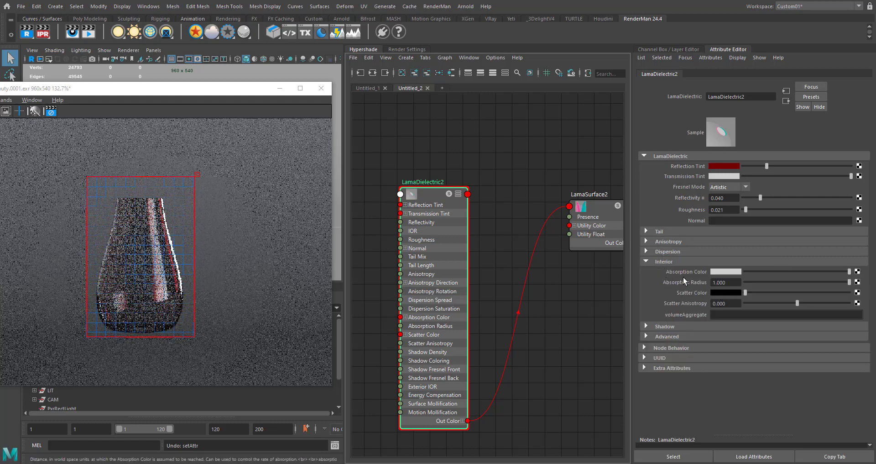
{"action": "right_click", "coordinate": [702, 171]}
{"action": "left_click", "coordinate": [721, 181]}
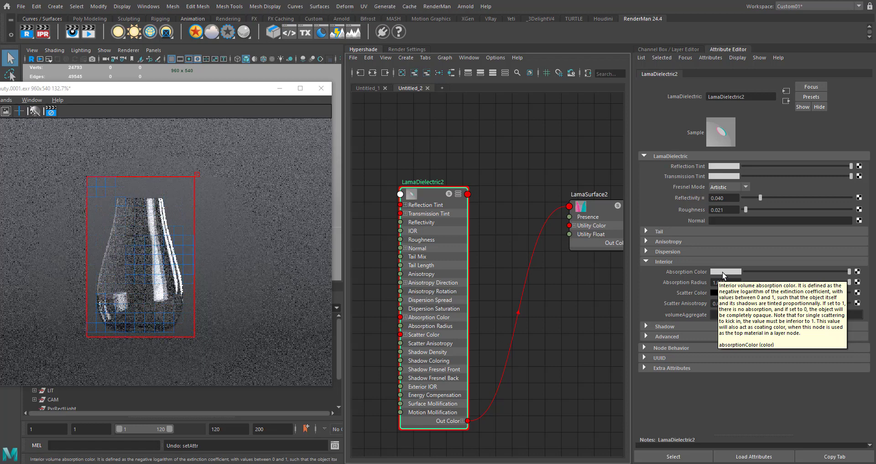
- Set LamaDielectric2's interior Absorption Color to teal and try an Absorption Radius of 0.204 before restoring 1.000
{"action": "left_click", "coordinate": [724, 271]}
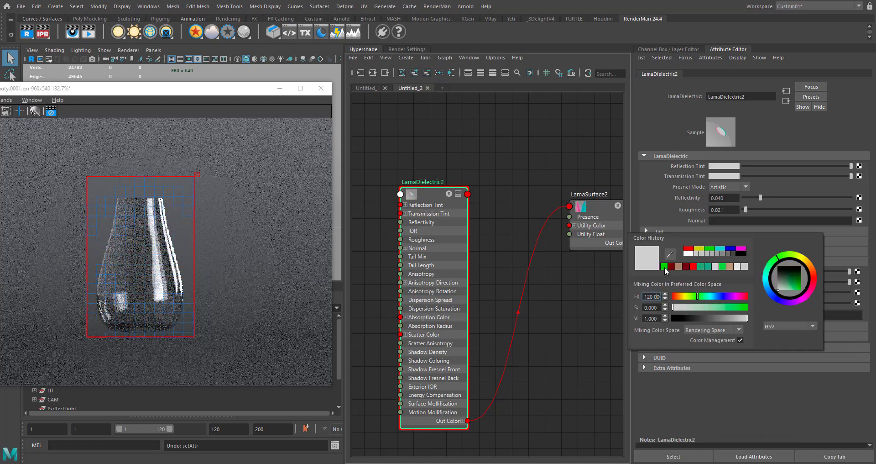
{"action": "key", "text": "Escape"}
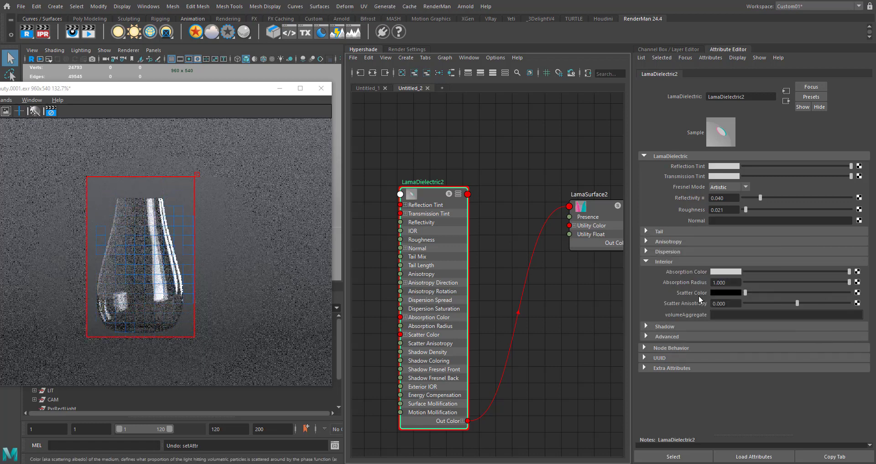
{"action": "left_click", "coordinate": [727, 272]}
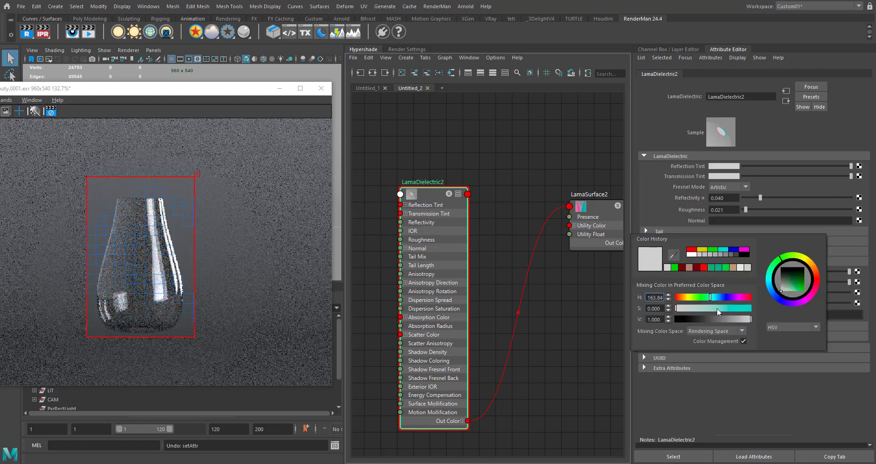
{"action": "left_click_drag", "start_coordinate": [719, 308], "coordinate": [730, 308]}
{"action": "left_click_drag", "start_coordinate": [731, 319], "coordinate": [728, 322]}
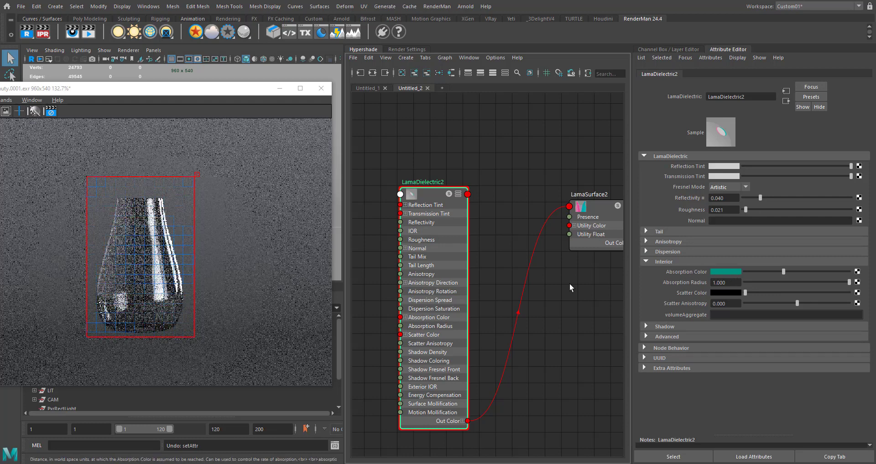
{"action": "left_click_drag", "start_coordinate": [849, 282], "coordinate": [796, 284]}
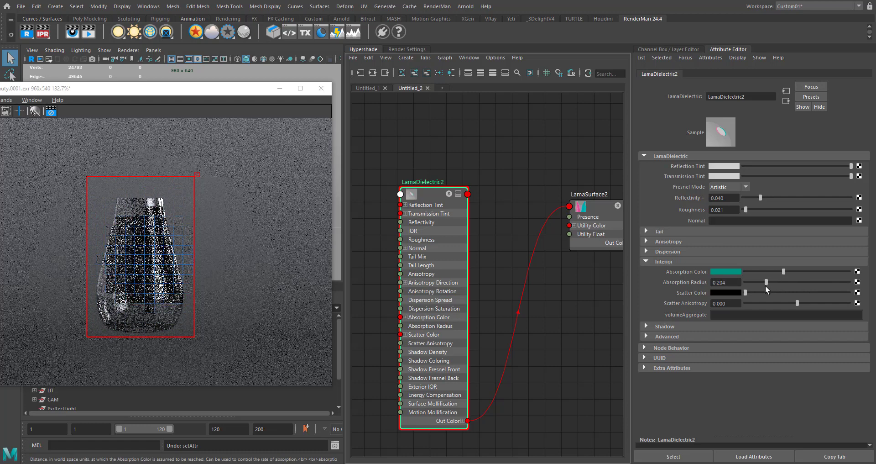
{"action": "left_click_drag", "start_coordinate": [765, 285], "coordinate": [852, 284]}
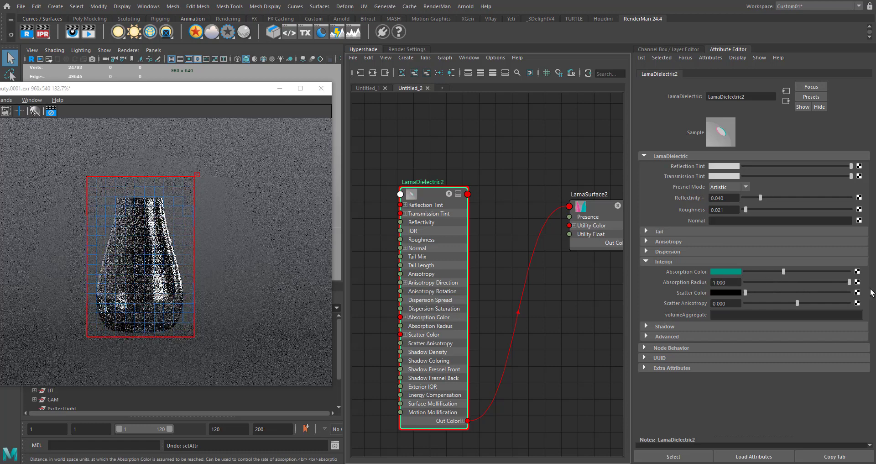
- Enable Compute Interior on LamaSurface2 so the glass's interior absorption is rendered
{"action": "middle_click_drag", "start_coordinate": [600, 170], "coordinate": [529, 186], "text": "alt"}
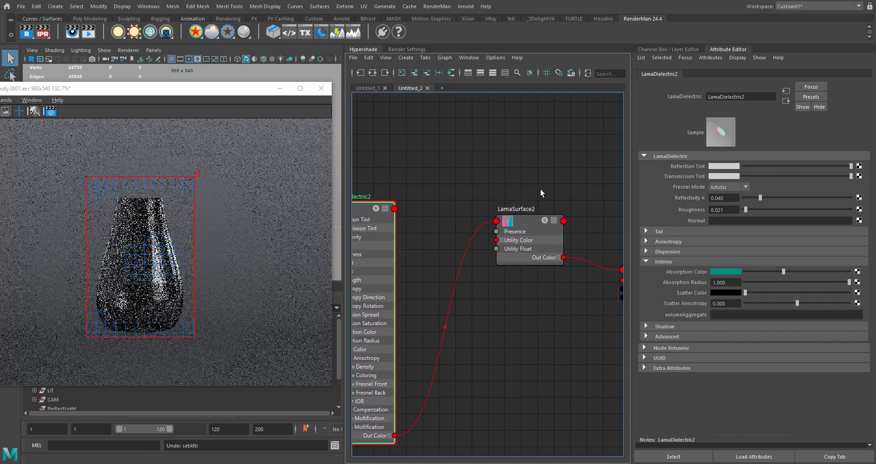
{"action": "left_click_drag", "start_coordinate": [481, 299], "coordinate": [537, 223]}
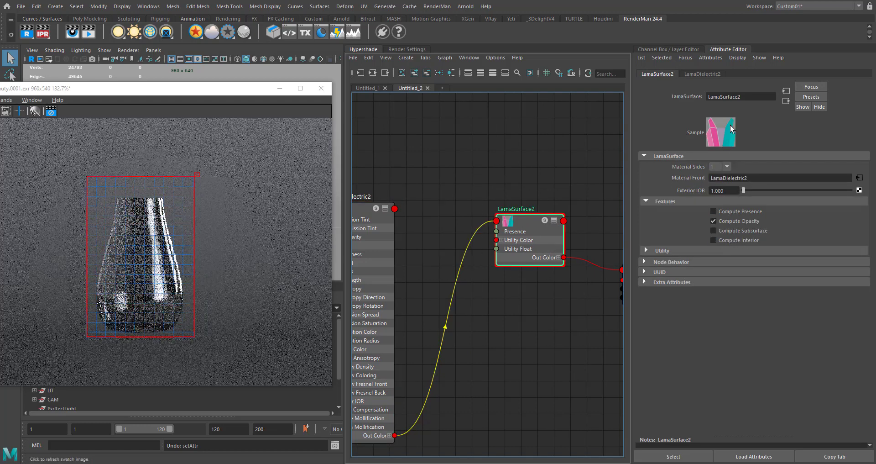
{"action": "left_click", "coordinate": [758, 237]}
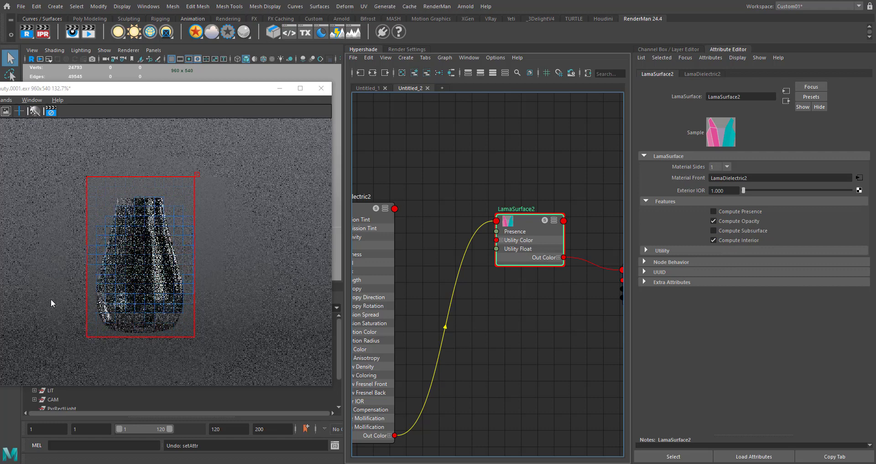
{"action": "scroll", "coordinate": [124, 243], "scroll_direction": "up", "scroll_amount": 1}
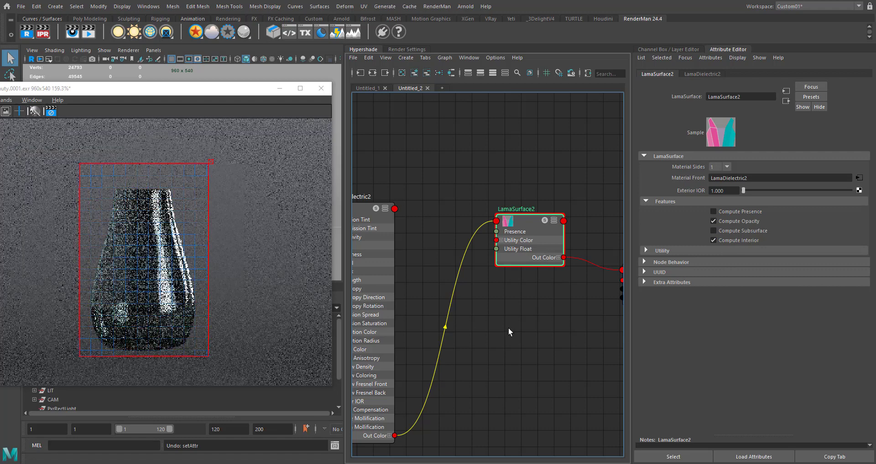
- Return to LamaDielectric2 and reduce its Absorption Radius, first to 0.434 and finally to 0.115
{"action": "middle_click_drag", "start_coordinate": [415, 211], "coordinate": [493, 184], "text": "alt"}
{"action": "left_click", "coordinate": [439, 181]}
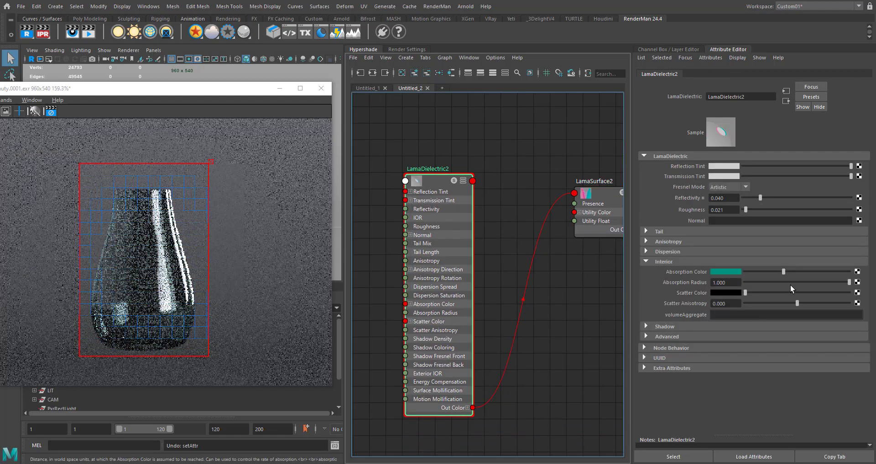
{"action": "left_click_drag", "start_coordinate": [793, 284], "coordinate": [789, 284]}
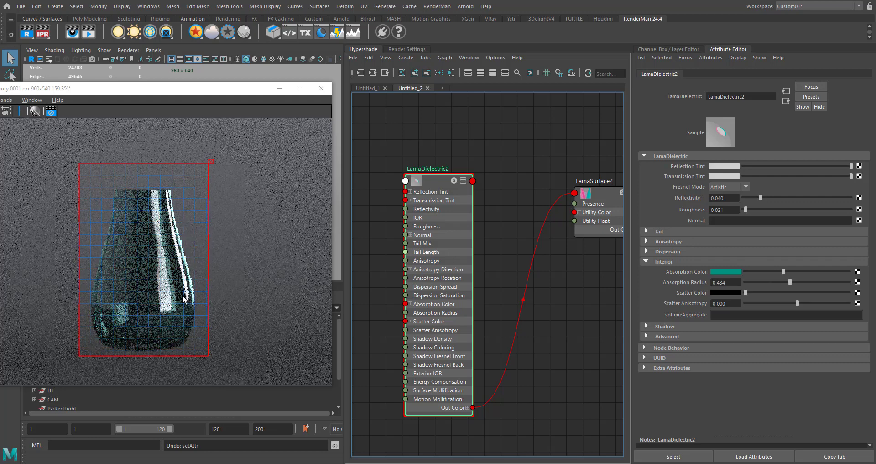
{"action": "left_click", "coordinate": [756, 279]}
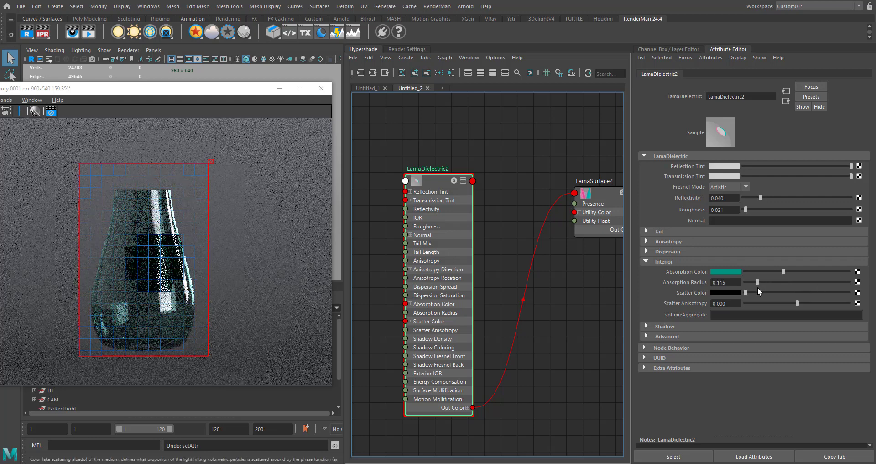
- Brighten LamaDielectric2's Absorption Color to a lighter turquoise and raise its Absorption Radius to 1.000
{"action": "left_click_drag", "start_coordinate": [784, 271], "coordinate": [830, 271]}
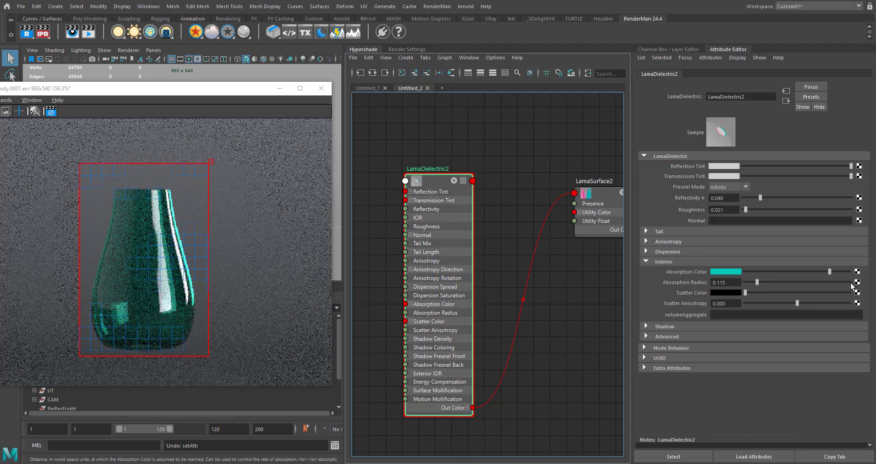
{"action": "left_click", "coordinate": [850, 282]}
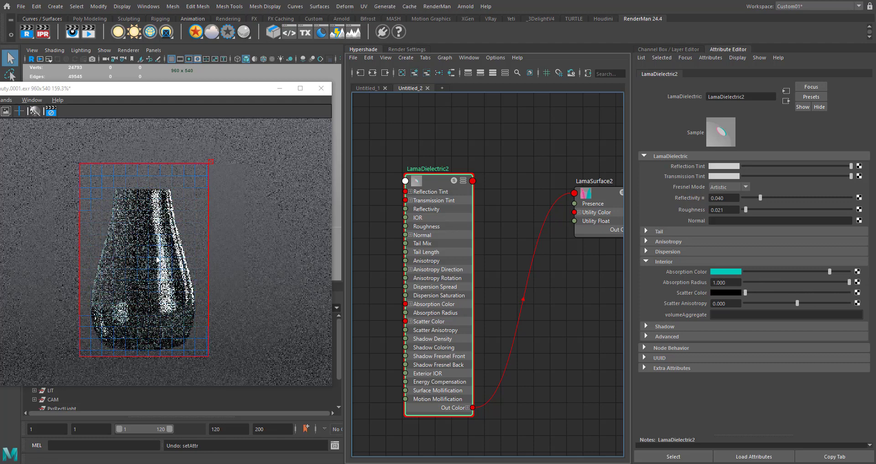
{"action": "scroll", "coordinate": [155, 262], "scroll_direction": "up", "scroll_amount": 2}
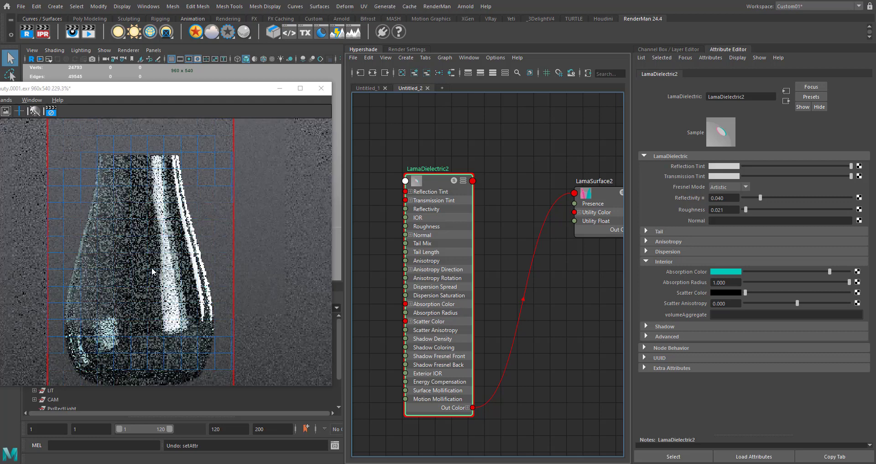
{"action": "scroll", "coordinate": [151, 267], "scroll_direction": "down", "scroll_amount": 1}
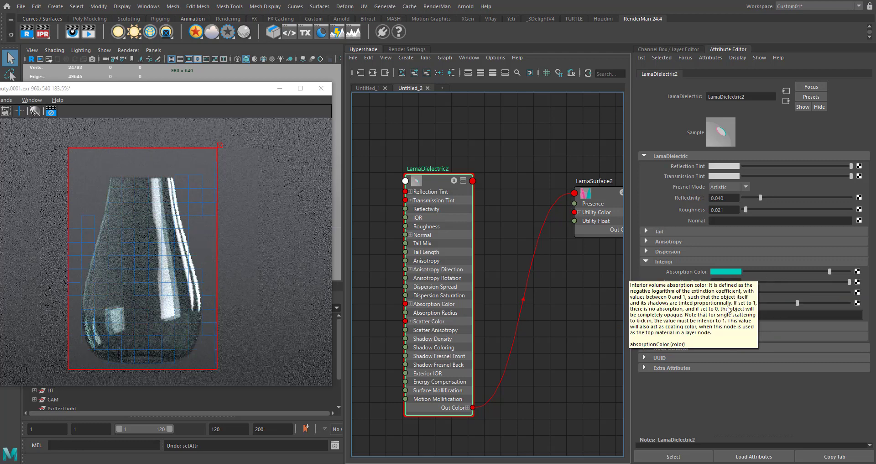
- Try a green Scatter Color with Scatter Anisotropy at -1.000 and Absorption Radius at 0.230
{"action": "left_click", "coordinate": [727, 291]}
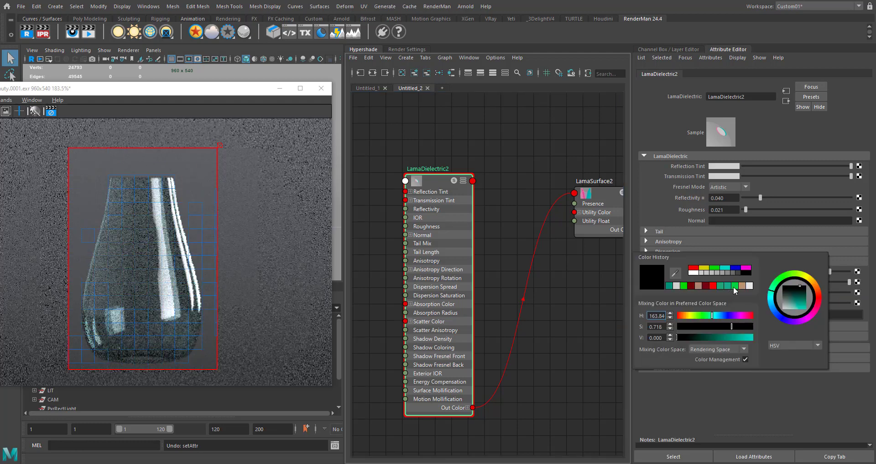
{"action": "left_click", "coordinate": [735, 286]}
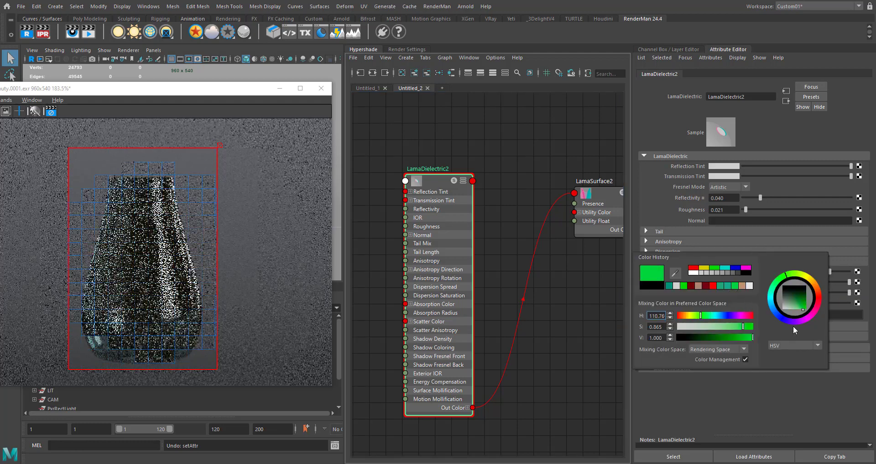
{"action": "left_click_drag", "start_coordinate": [796, 303], "coordinate": [745, 304]}
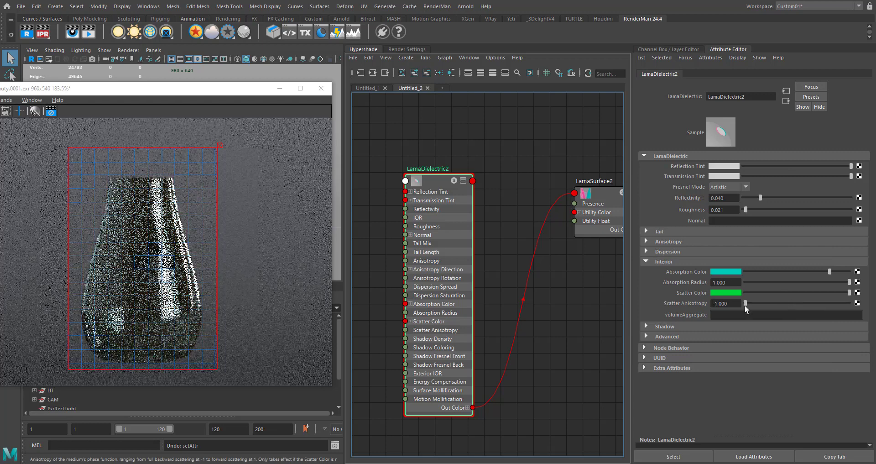
{"action": "left_click", "coordinate": [769, 281]}
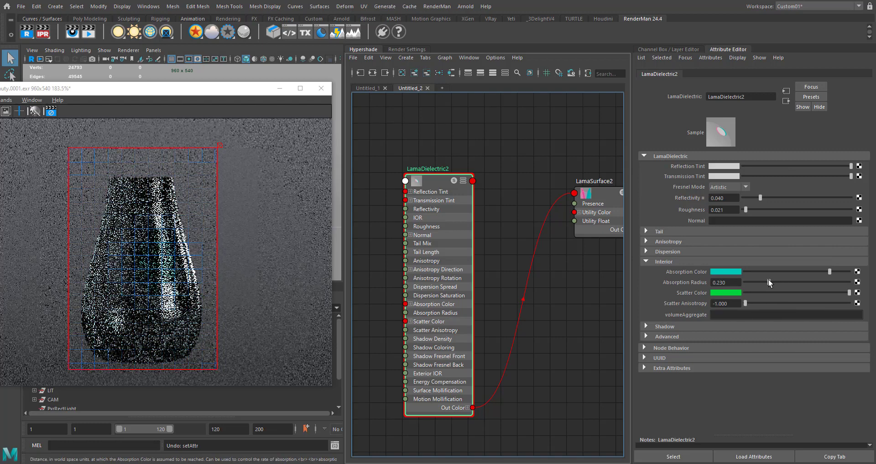
- Try a red Scatter Color with Scatter Anisotropy at -0.327 on LamaDielectric2
{"action": "left_click", "coordinate": [728, 293]}
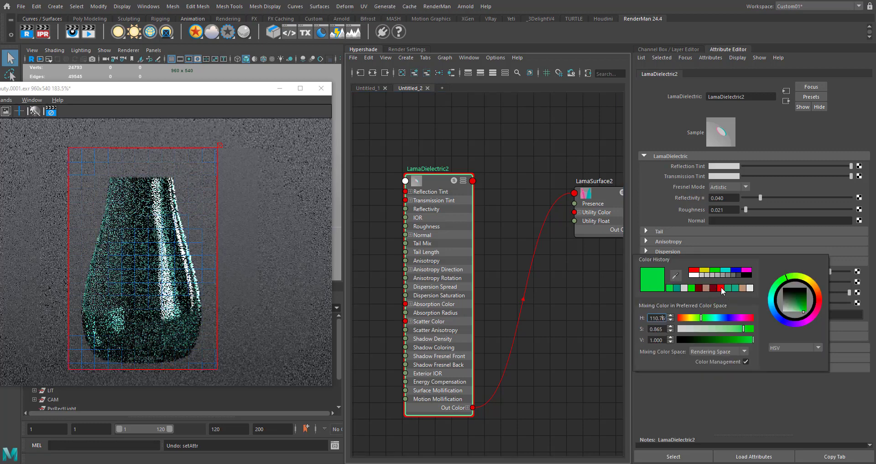
{"action": "left_click", "coordinate": [722, 288]}
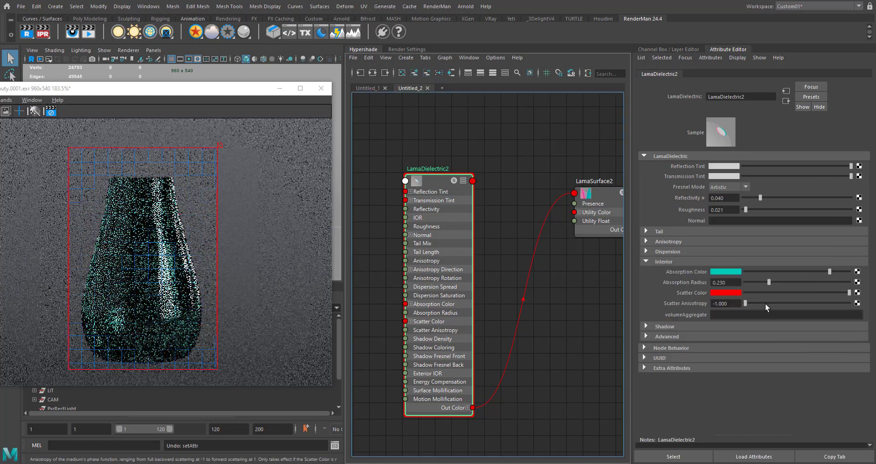
{"action": "left_click", "coordinate": [773, 303]}
{"action": "mouse_move", "coordinate": [774, 302]}
{"action": "left_mouse_down"}
{"action": "mouse_move", "coordinate": [817, 302]}
{"action": "mouse_move", "coordinate": [780, 302]}
{"action": "left_mouse_up"}
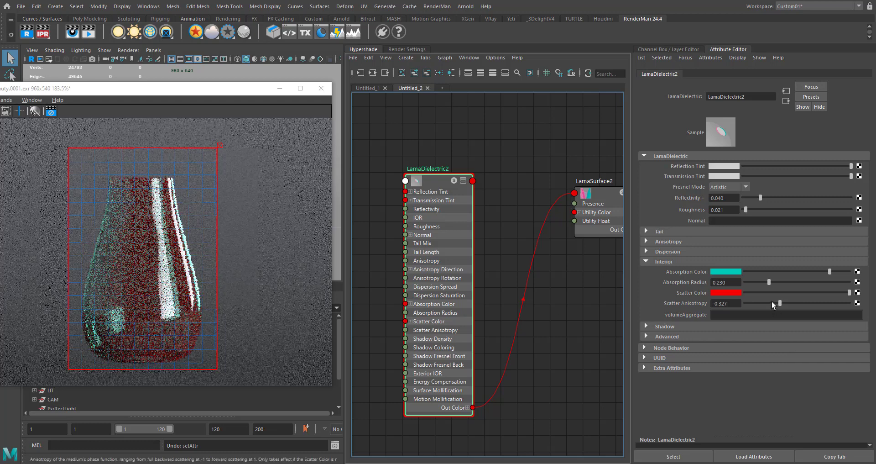
- Return the Scatter Color to black and reset Scatter Anisotropy to its default of 0.000
{"action": "left_click_drag", "start_coordinate": [785, 291], "coordinate": [744, 292]}
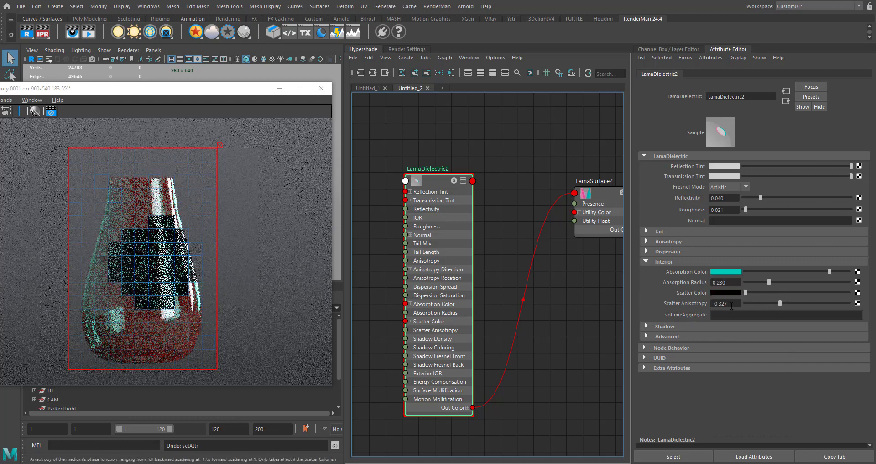
{"action": "right_click", "coordinate": [693, 302]}
{"action": "left_click", "coordinate": [736, 313]}
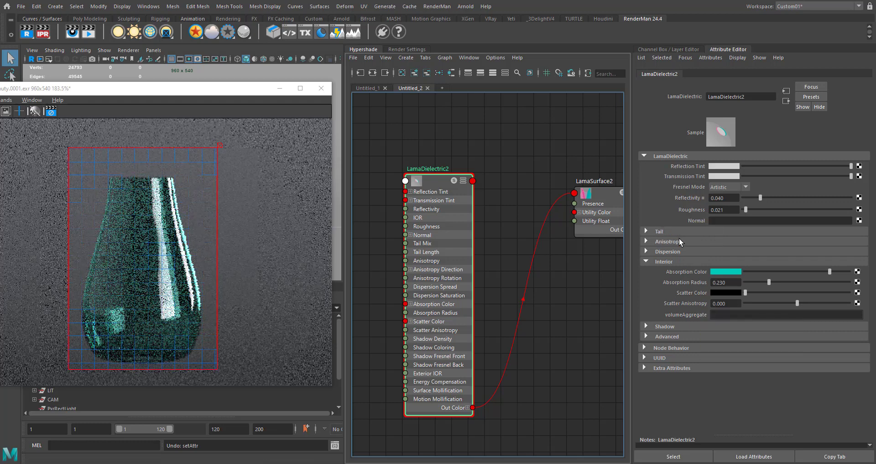
- Set LamaDielectric2's Tail Mix to 0.146 and examine the glass highlights up close in the render
{"action": "left_click", "coordinate": [651, 231]}
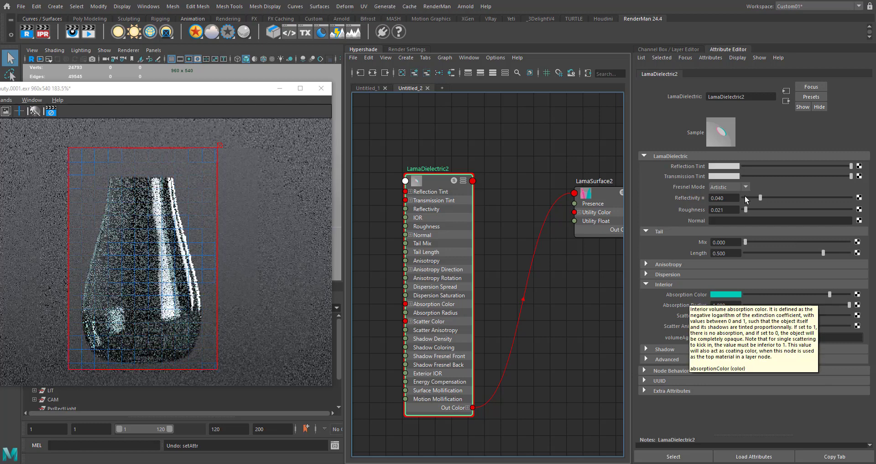
{"action": "left_click", "coordinate": [760, 241]}
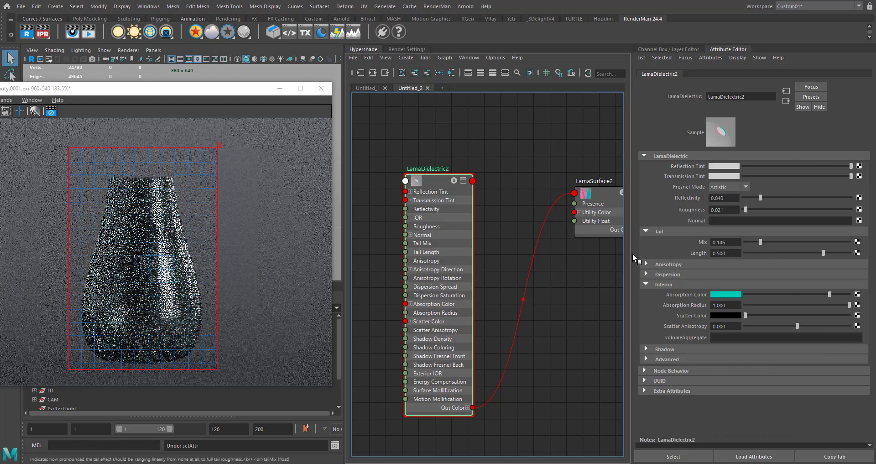
{"action": "scroll", "coordinate": [170, 258], "scroll_direction": "up", "scroll_amount": 2}
{"action": "scroll", "coordinate": [172, 257], "scroll_direction": "up", "scroll_amount": 1}
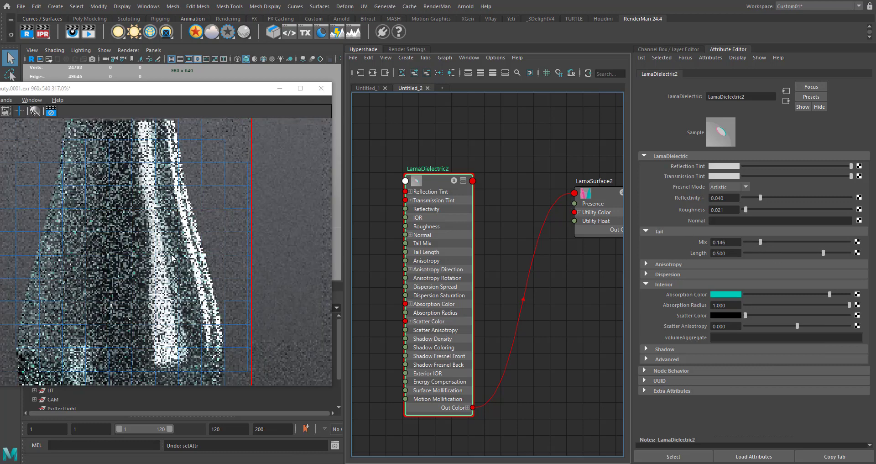
- Disable Compute Opacity on LamaSurface2
{"action": "left_click", "coordinate": [598, 195]}
{"action": "left_click", "coordinate": [737, 220]}
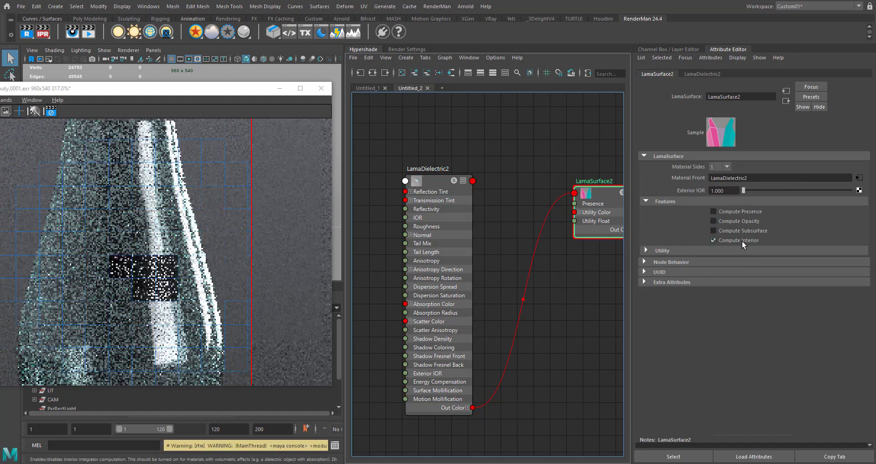
- Try disabling Compute Interior on LamaSurface2 and examine the glass in the render
{"action": "left_click", "coordinate": [742, 240]}
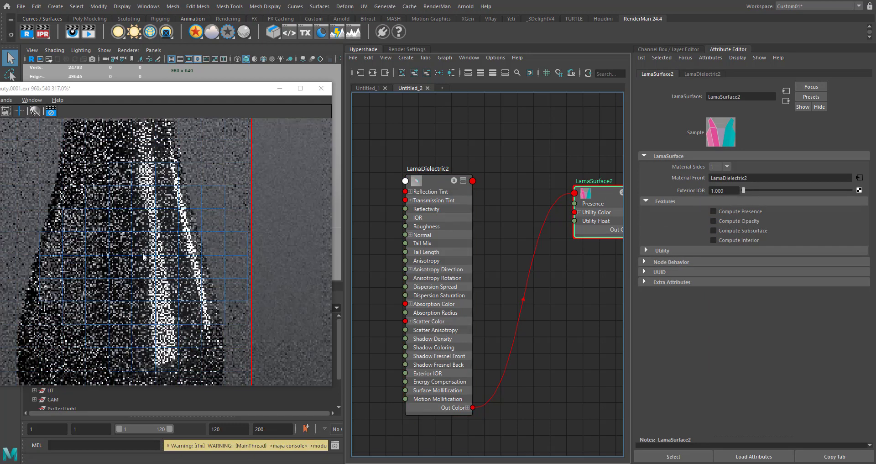
{"action": "scroll", "coordinate": [137, 258], "scroll_direction": "down", "scroll_amount": 2}
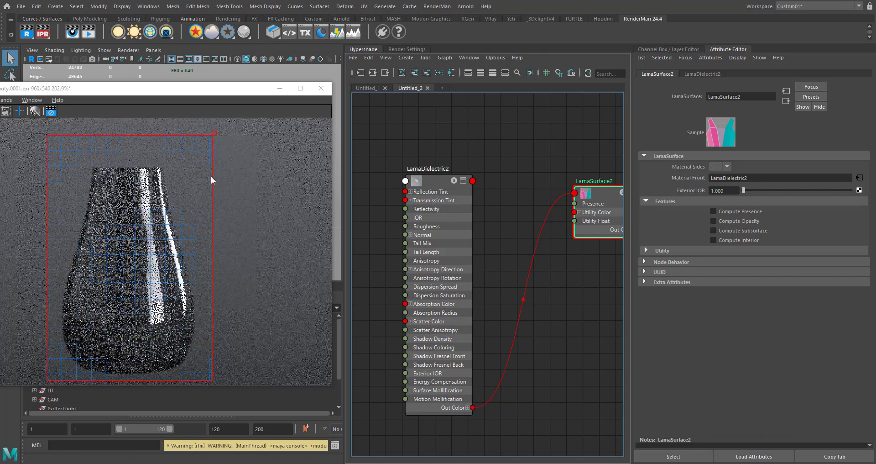
{"action": "scroll", "coordinate": [166, 262], "scroll_direction": "up", "scroll_amount": 3}
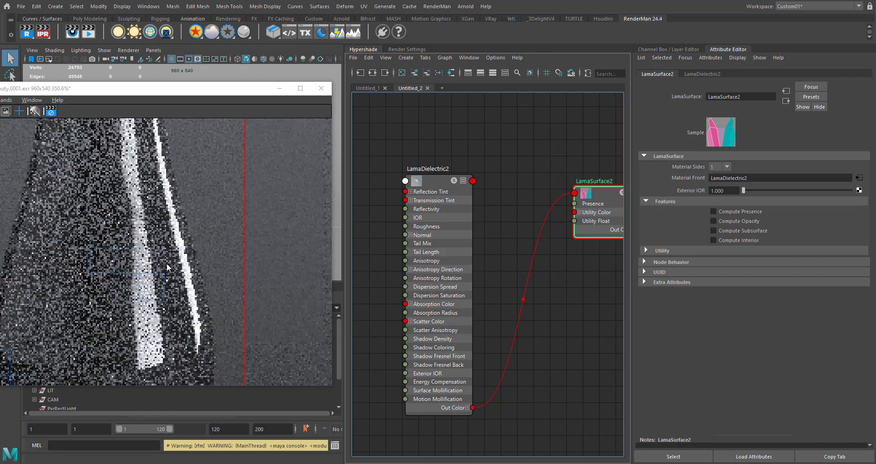
{"action": "scroll", "coordinate": [166, 263], "scroll_direction": "down", "scroll_amount": 2}
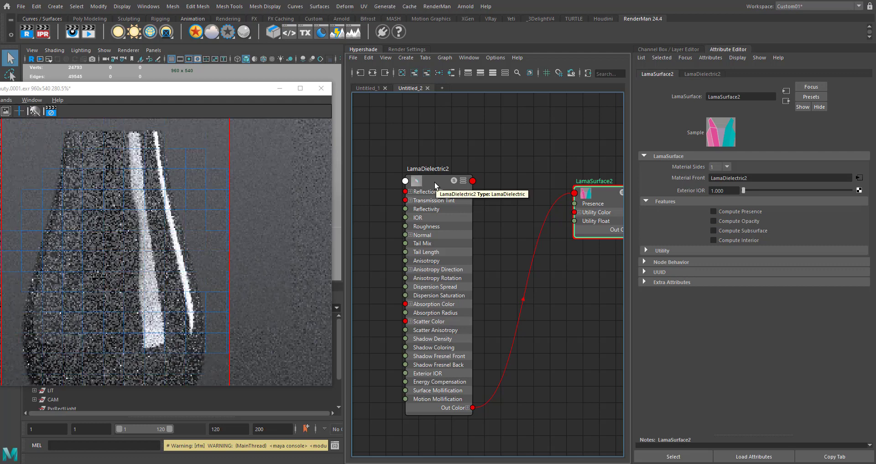
{"action": "scroll", "coordinate": [150, 246], "scroll_direction": "down", "scroll_amount": 1}
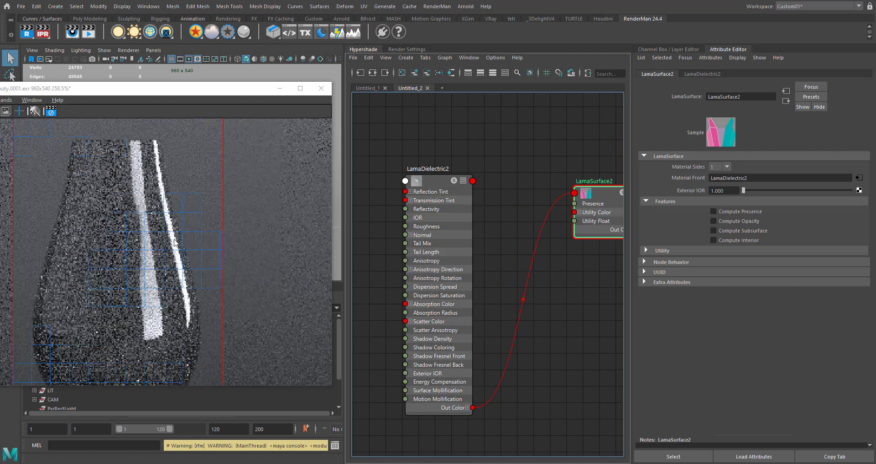
- Try Tail Mix values of 0.292 and 0.823 on LamaDielectric2, then return it to 0.146
{"action": "left_click", "coordinate": [428, 180]}
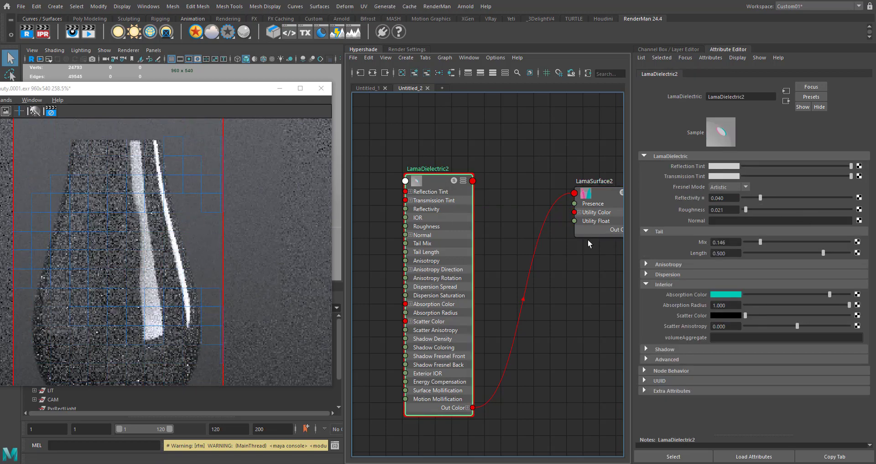
{"action": "left_click", "coordinate": [774, 241]}
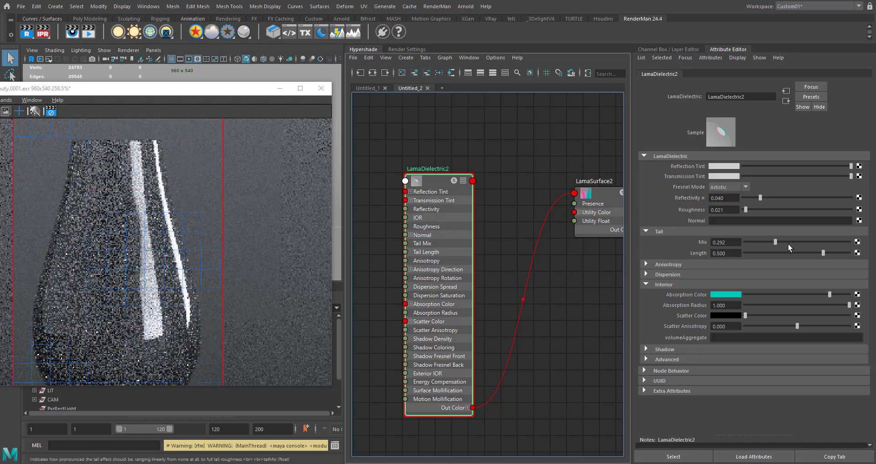
{"action": "left_click_drag", "start_coordinate": [790, 242], "coordinate": [831, 244]}
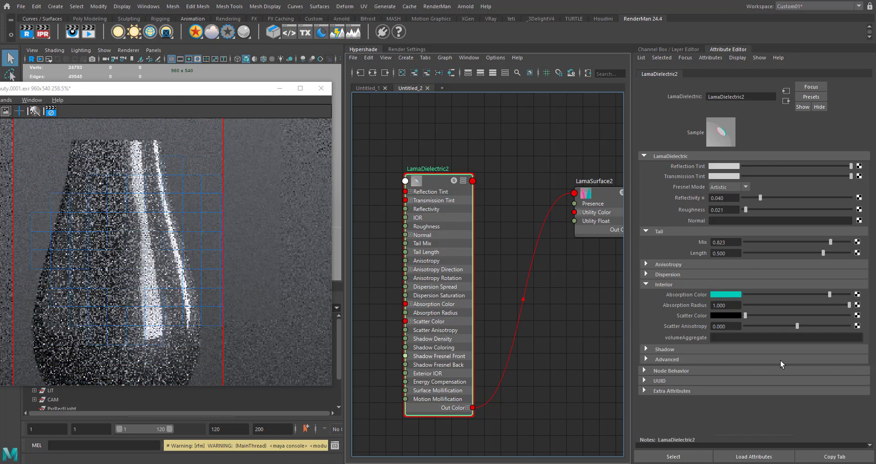
{"action": "left_click", "coordinate": [760, 241]}
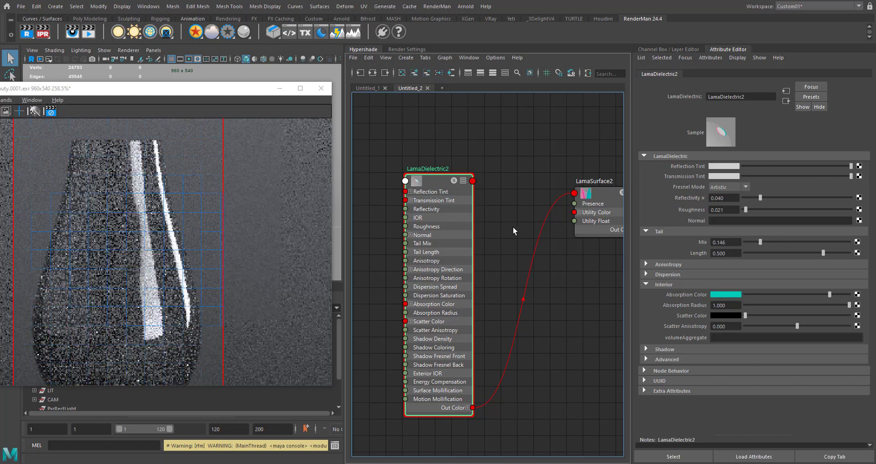
- Set LamaDielectric2's Tail Mix to 0.000 and check the glass highlights in the render
{"action": "middle_click_drag", "start_coordinate": [530, 218], "coordinate": [487, 234]}
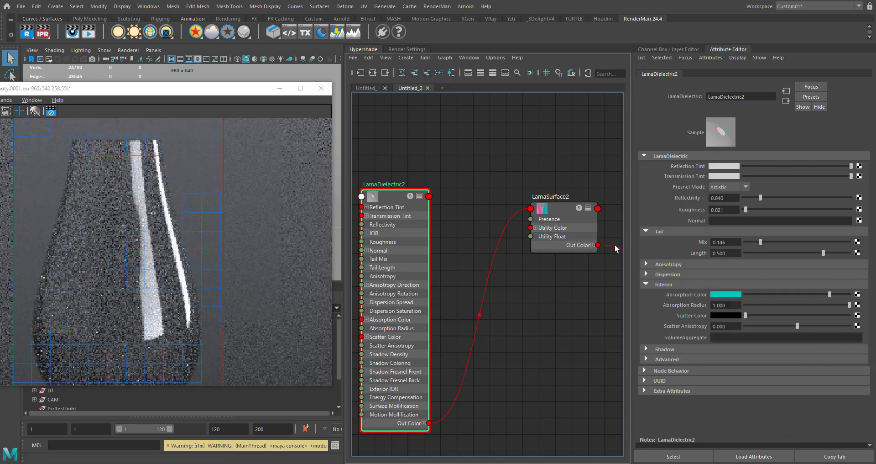
{"action": "key", "text": "ctrl+z"}
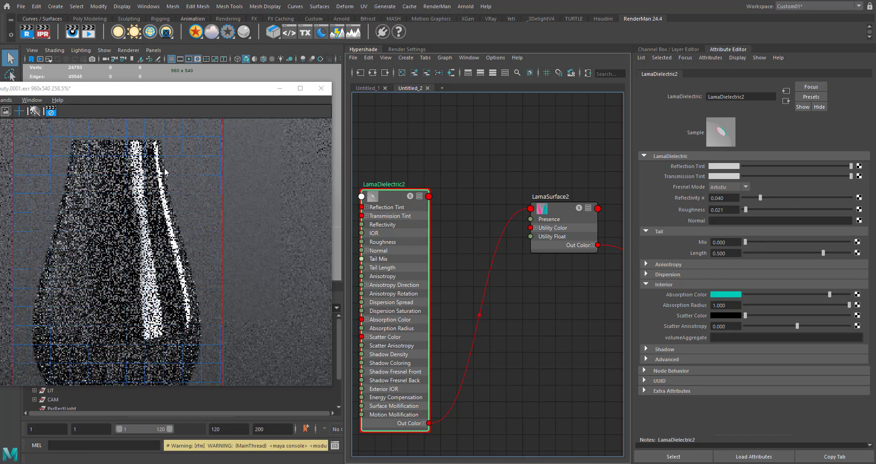
{"action": "scroll", "coordinate": [164, 172], "scroll_direction": "down", "scroll_amount": 1}
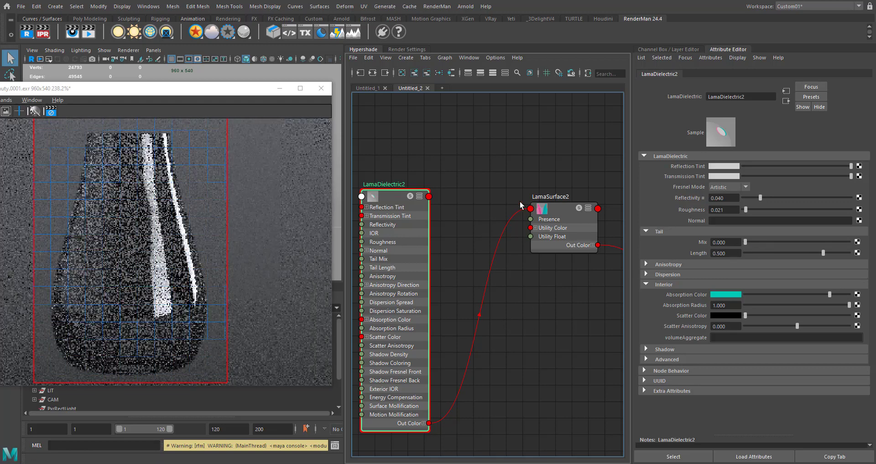
{"action": "middle_click_drag", "start_coordinate": [460, 283], "coordinate": [471, 258], "text": "alt"}
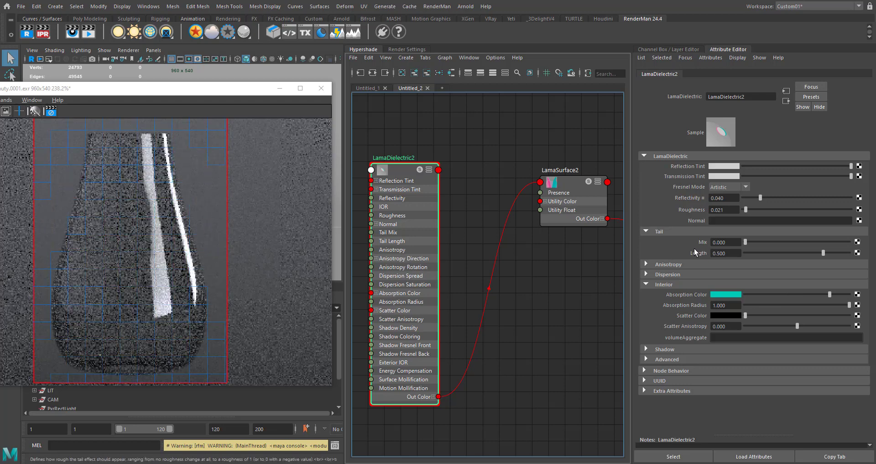
- Review the Anisotropy and Dispersion settings of LamaDielectric2
{"action": "left_click", "coordinate": [700, 265]}
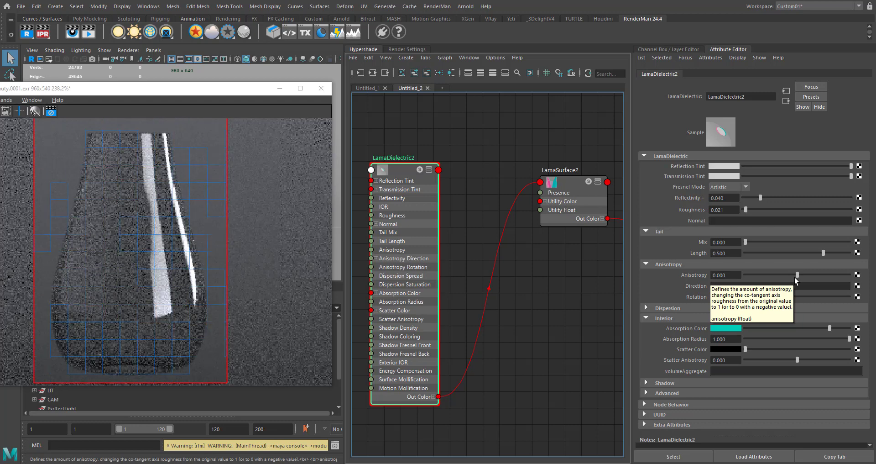
{"action": "left_click", "coordinate": [663, 264]}
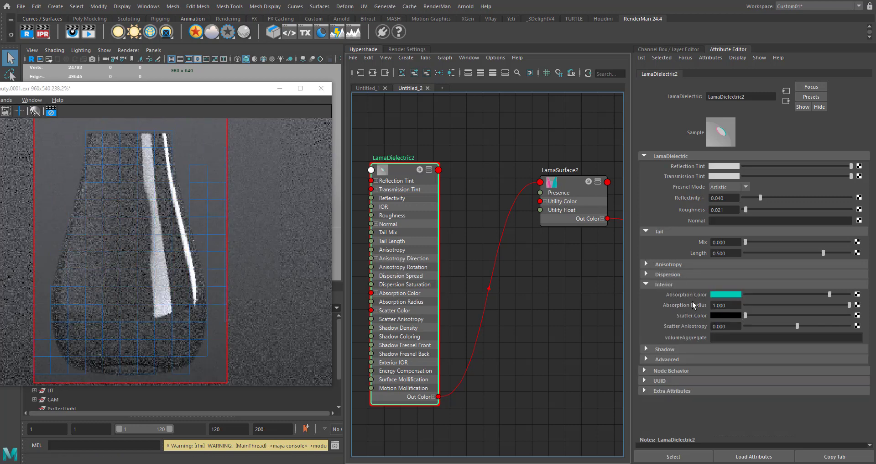
{"action": "left_click", "coordinate": [672, 274]}
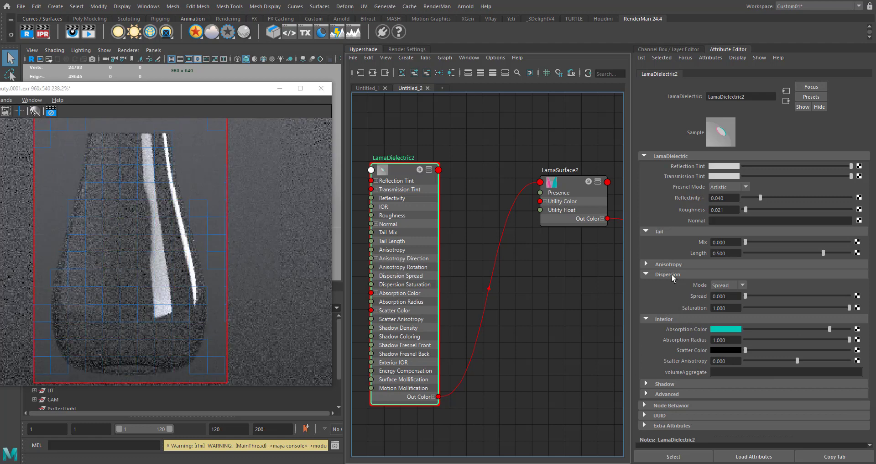
{"action": "left_click", "coordinate": [673, 274]}
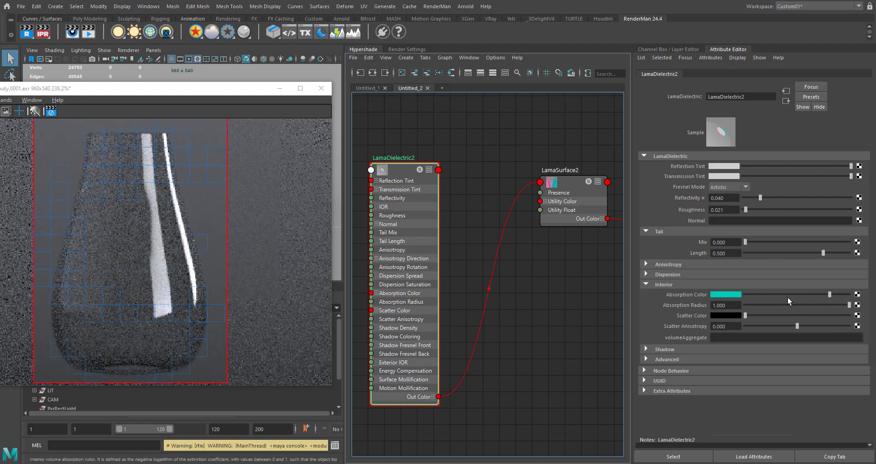
- Try a darker teal Absorption Color on LamaDielectric2 and undo the change
{"action": "left_click", "coordinate": [798, 293]}
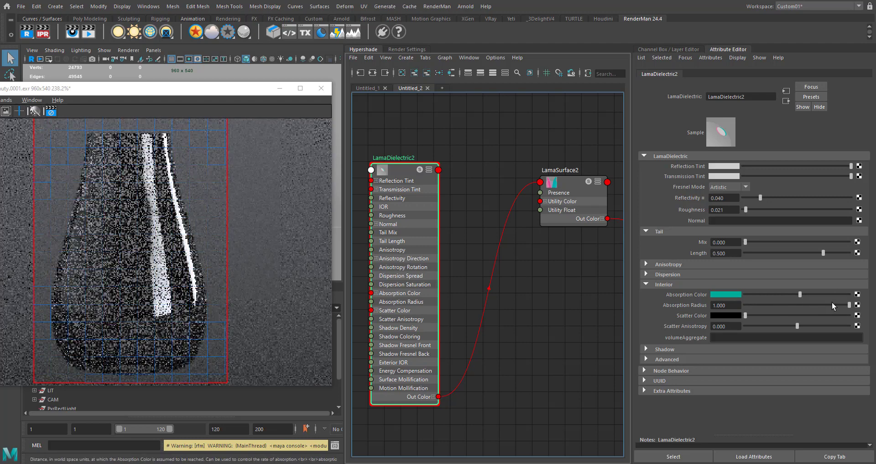
{"action": "key", "text": "ctrl+z"}
- Re-enable Compute Opacity and Compute Interior on LamaSurface2 and check the glass in the render
{"action": "left_click", "coordinate": [564, 184]}
{"action": "middle_click_drag", "start_coordinate": [510, 305], "coordinate": [450, 334], "text": "alt"}
{"action": "left_click", "coordinate": [741, 240]}
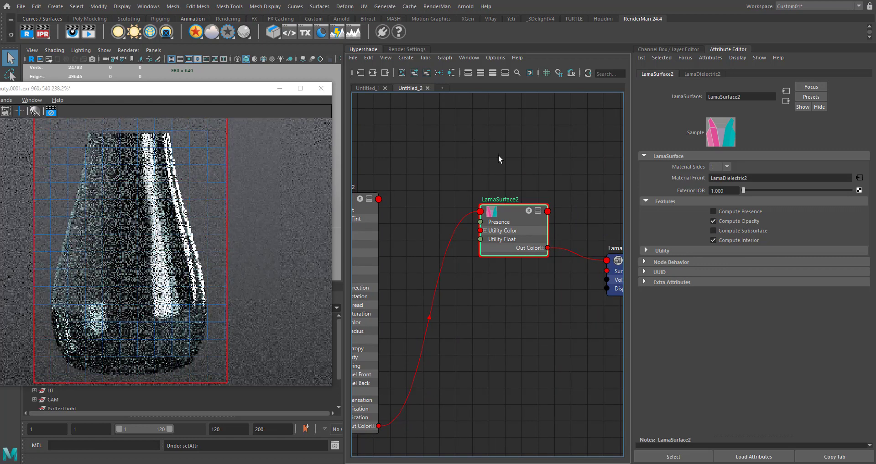
{"action": "left_click_drag", "start_coordinate": [570, 159], "coordinate": [451, 317]}
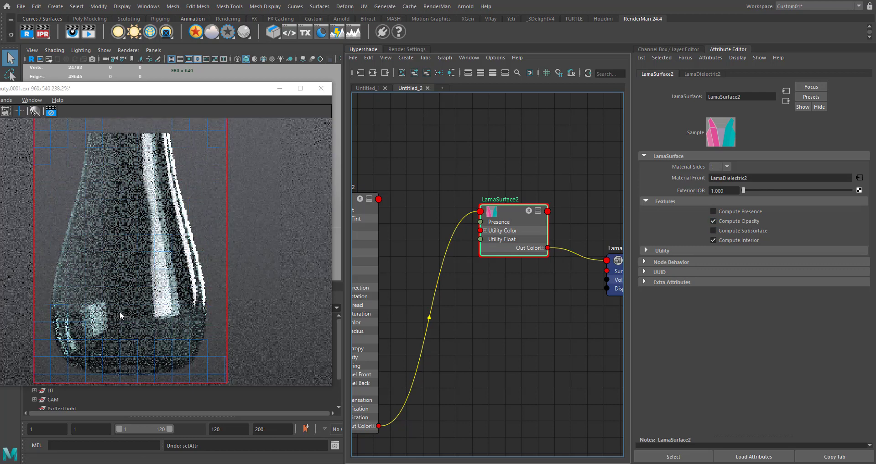
{"action": "middle_click_drag", "start_coordinate": [477, 336], "coordinate": [514, 315], "text": "alt"}
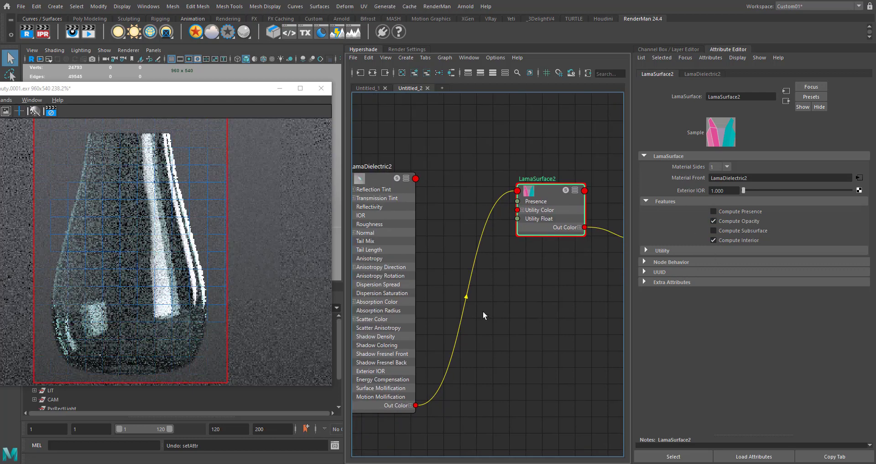
- Add a PxrFractal node to the graph in the free space before LamaDielectric2
{"action": "middle_click_drag", "start_coordinate": [451, 198], "coordinate": [487, 186], "text": "alt"}
{"action": "left_click", "coordinate": [394, 216]}
{"action": "middle_click_drag", "start_coordinate": [499, 327], "coordinate": [463, 344], "text": "alt"}
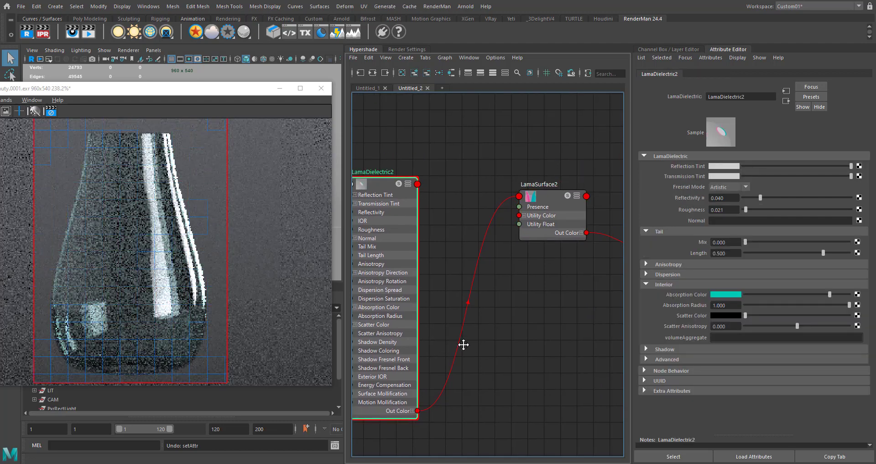
{"action": "scroll", "coordinate": [507, 307], "scroll_direction": "down", "scroll_amount": 4}
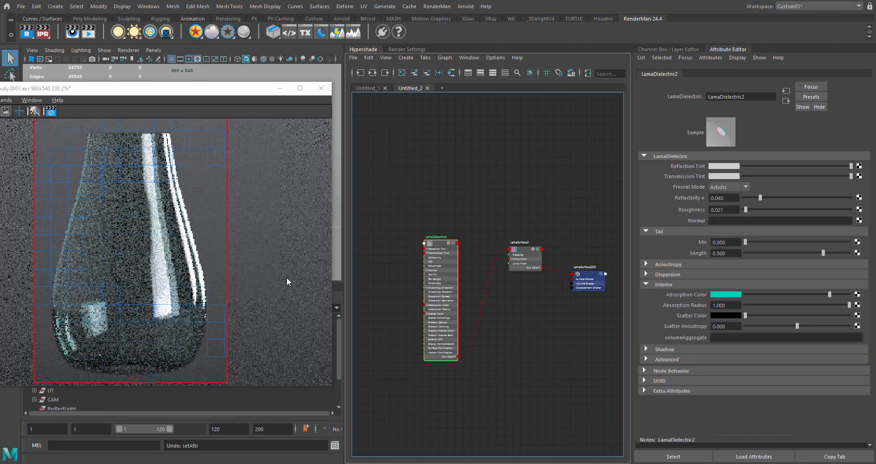
{"action": "middle_click_drag", "start_coordinate": [390, 282], "coordinate": [429, 252], "text": "alt"}
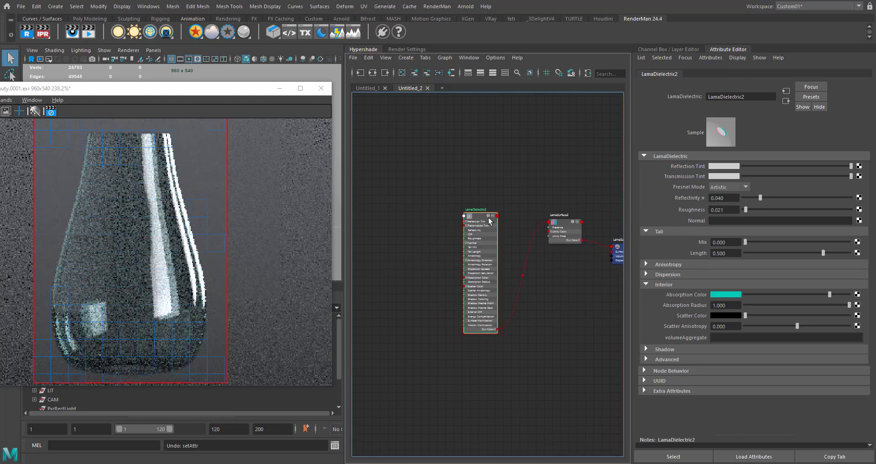
{"action": "middle_click_drag", "start_coordinate": [449, 303], "coordinate": [485, 262], "text": "alt"}
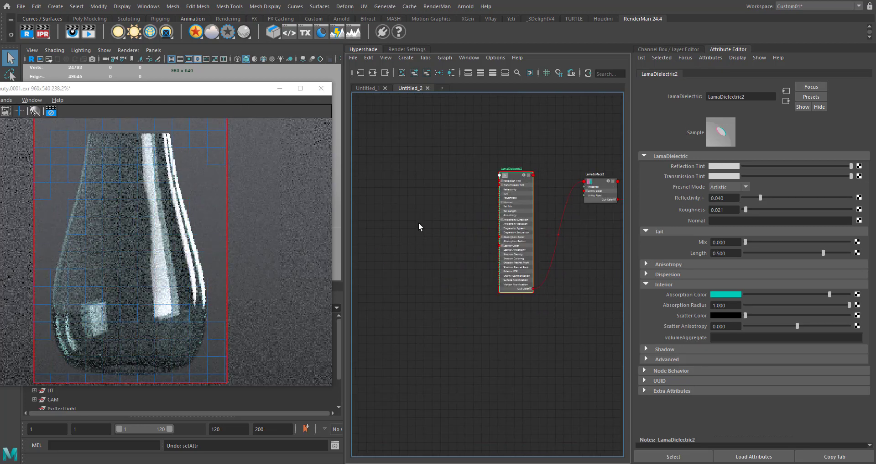
{"action": "left_click", "coordinate": [418, 222]}
{"action": "key", "text": "Tab"}
{"action": "type", "text": "p"}
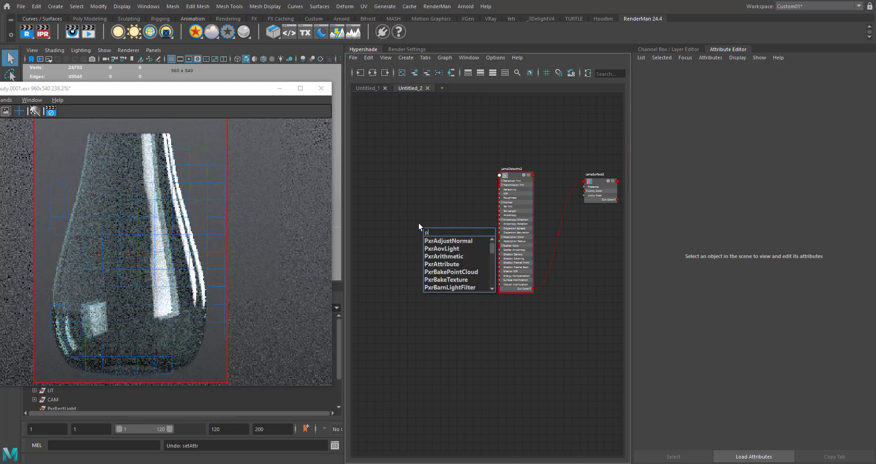
{"action": "type", "text": "xrf"}
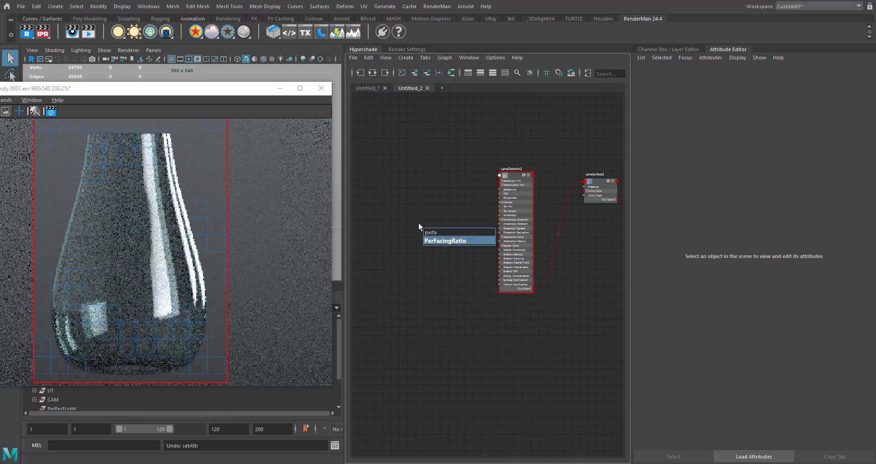
{"action": "type", "text": "ra"}
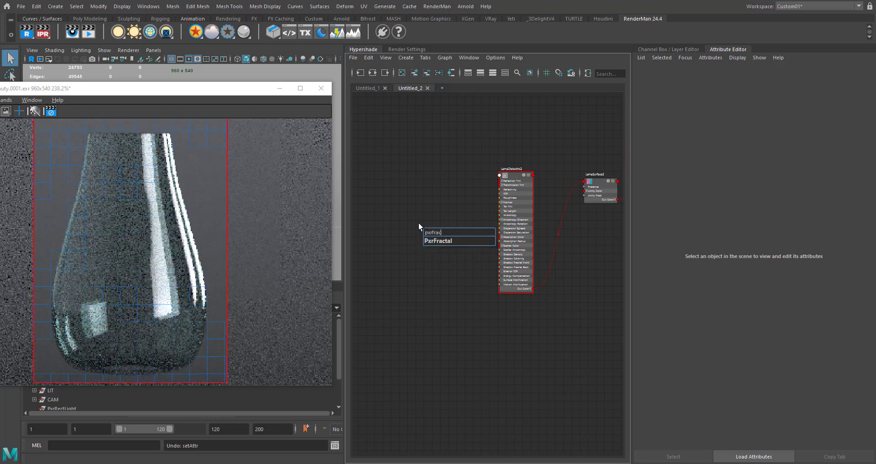
{"action": "type", "text": "c"}
{"action": "key", "text": "Return"}
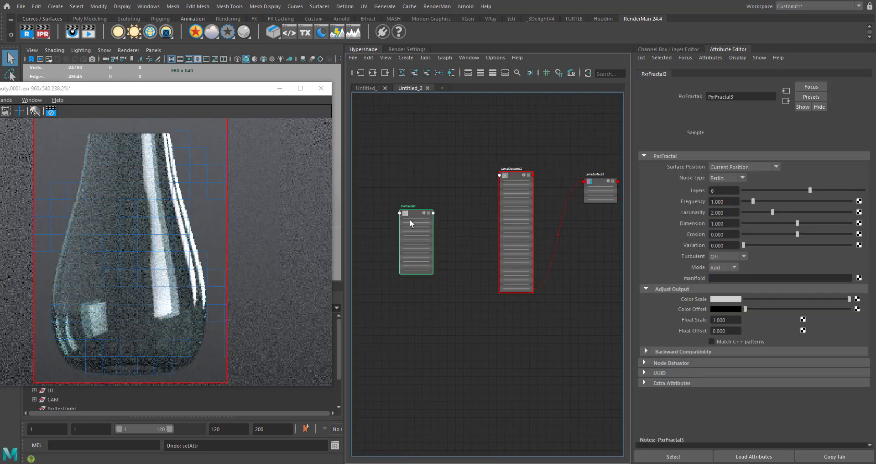
- Add a PxrRemap node between the fractal and LamaDielectric2, and connect the fractal's Result RGB to its Input RGB
{"action": "scroll", "coordinate": [448, 251], "scroll_direction": "up", "scroll_amount": 3}
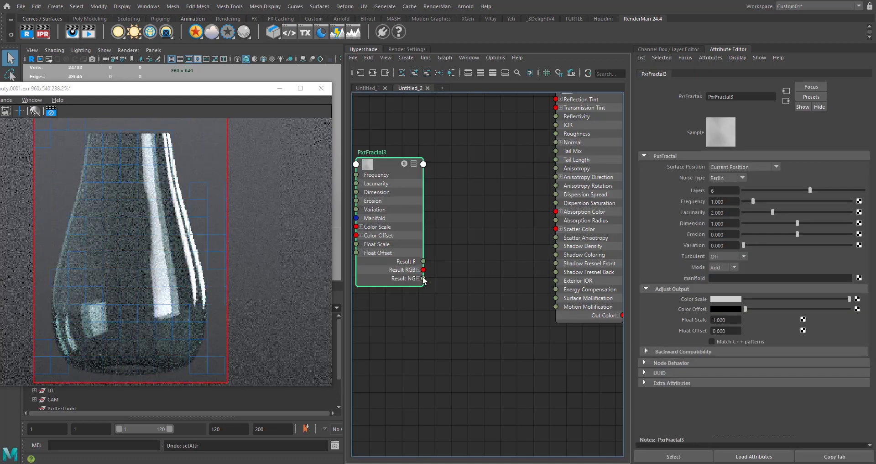
{"action": "middle_click_drag", "start_coordinate": [451, 241], "coordinate": [474, 239], "text": "alt"}
{"action": "left_click", "coordinate": [478, 218]}
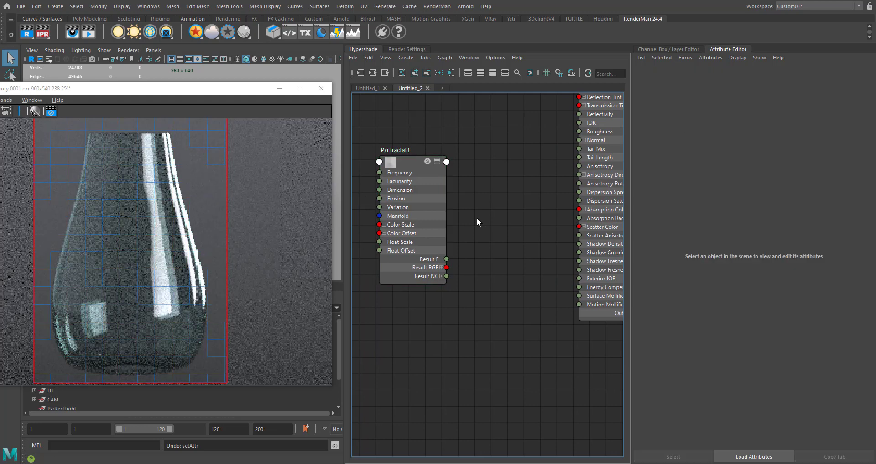
{"action": "key", "text": "Tab"}
{"action": "type", "text": "pxrrema"}
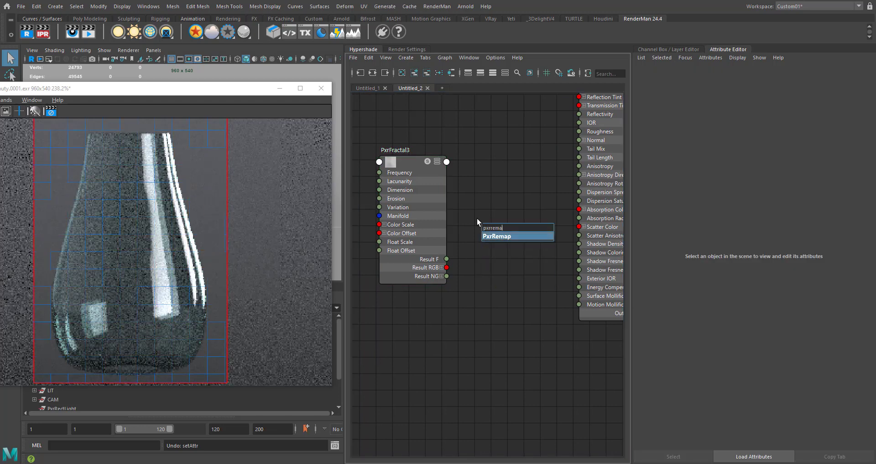
{"action": "key", "text": "Return"}
{"action": "left_click_drag", "start_coordinate": [504, 237], "coordinate": [497, 172]}
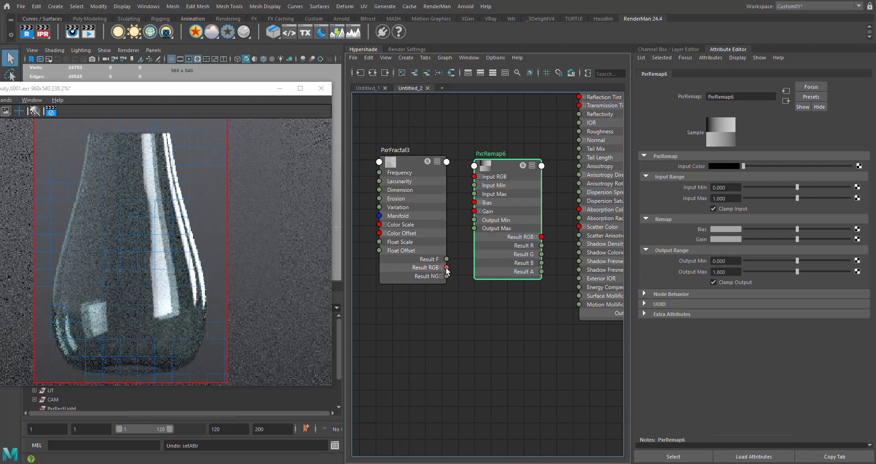
{"action": "left_click_drag", "start_coordinate": [446, 268], "coordinate": [475, 176]}
- Connect the PxrRemap6 node's Result R output to the Roughness input of LamaDielectric2
{"action": "middle_click_drag", "start_coordinate": [497, 205], "coordinate": [404, 214], "text": "alt"}
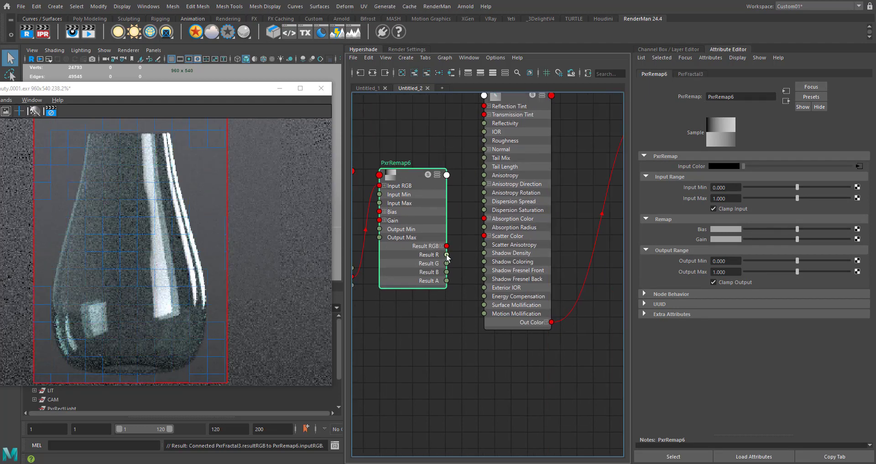
{"action": "left_click", "coordinate": [447, 254]}
{"action": "middle_click_drag", "start_coordinate": [467, 170], "coordinate": [454, 205], "text": "alt"}
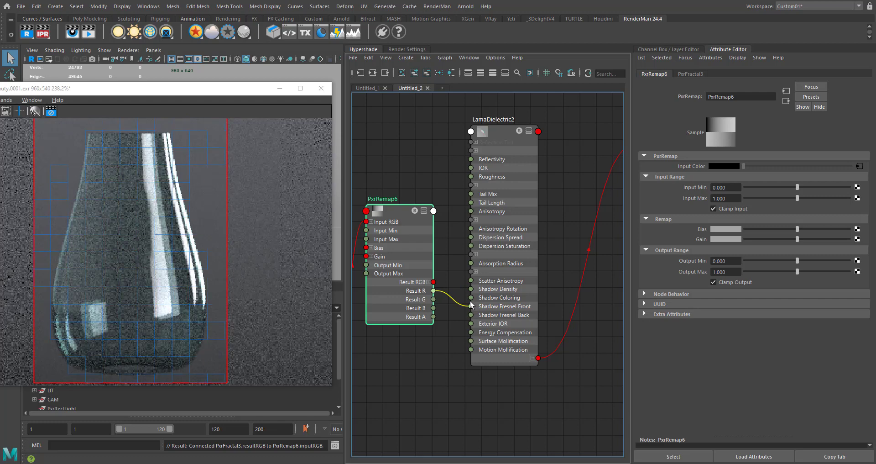
{"action": "left_click", "coordinate": [470, 176]}
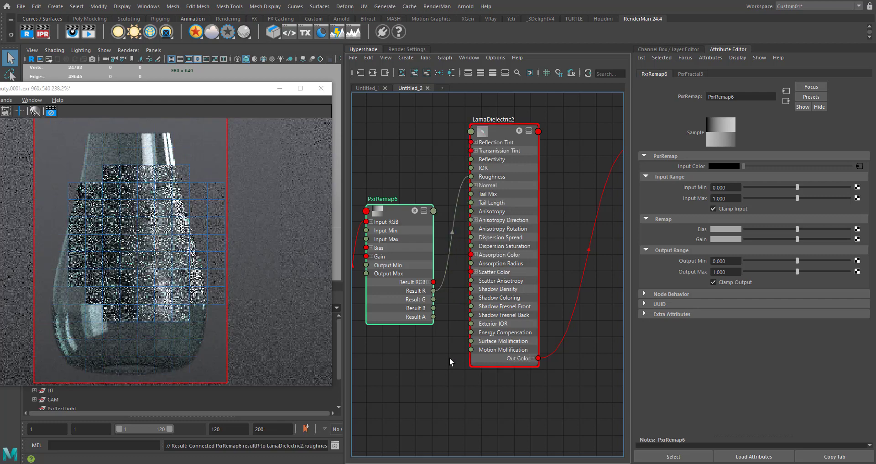
- Try an Output Max of 0.03 on PxrRemap6 and inspect the glass in the render
{"action": "middle_click_drag", "start_coordinate": [450, 361], "coordinate": [585, 356], "text": "alt"}
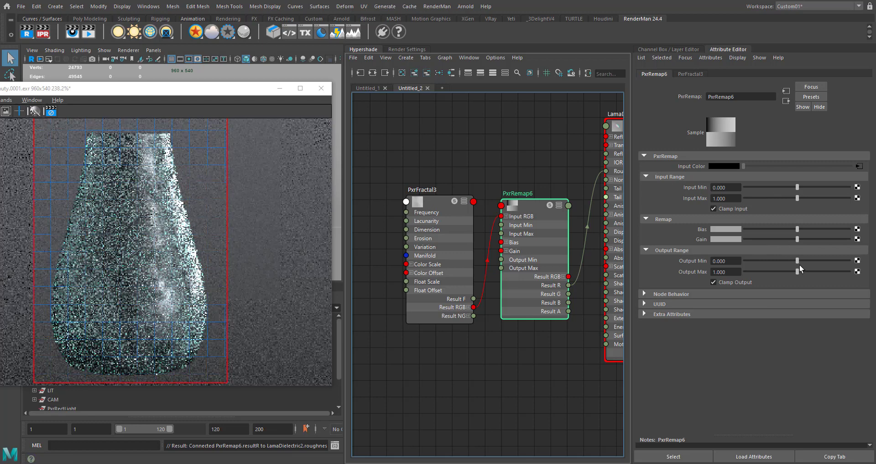
{"action": "left_click", "coordinate": [726, 272]}
{"action": "type", "text": "0."}
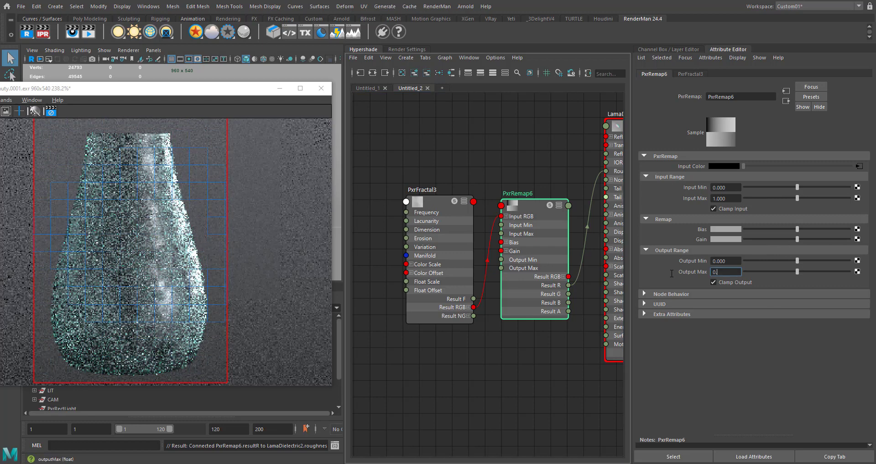
{"action": "type", "text": "3"}
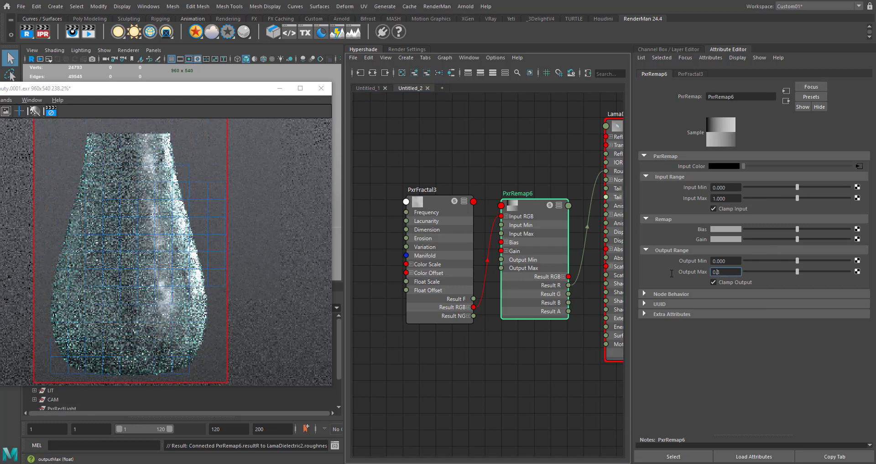
{"action": "key", "text": "Return"}
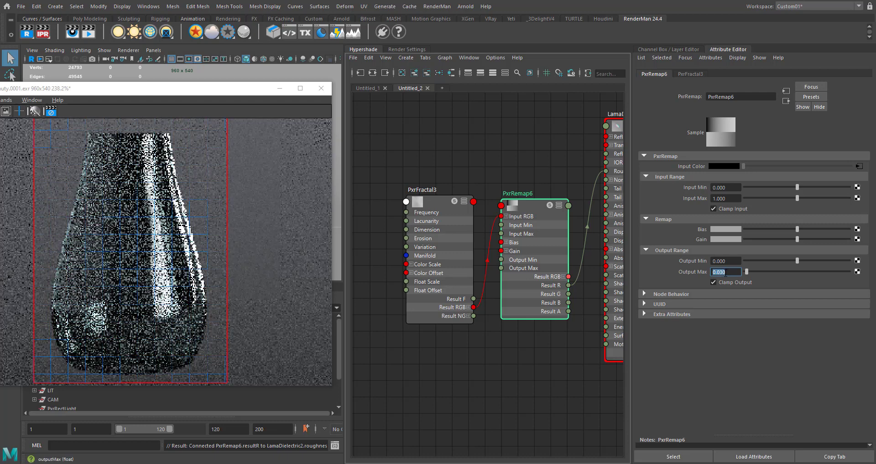
{"action": "scroll", "coordinate": [171, 223], "scroll_direction": "down", "scroll_amount": 1}
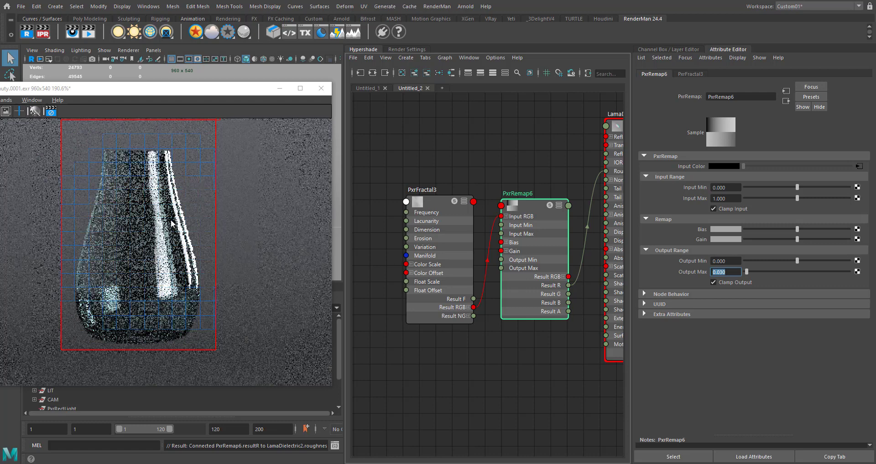
{"action": "scroll", "coordinate": [174, 223], "scroll_direction": "up", "scroll_amount": 2}
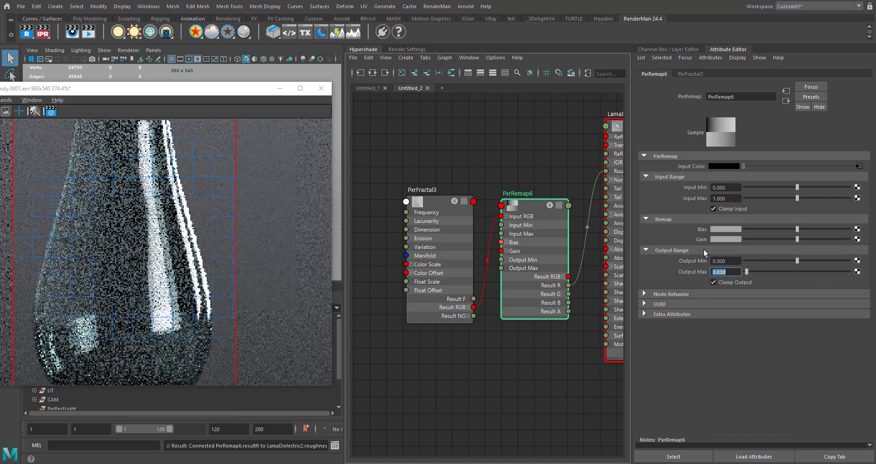
- Set the Output Max of PxrRemap6 to 0.05 and check the whole glass in the render
{"action": "left_click", "coordinate": [721, 272]}
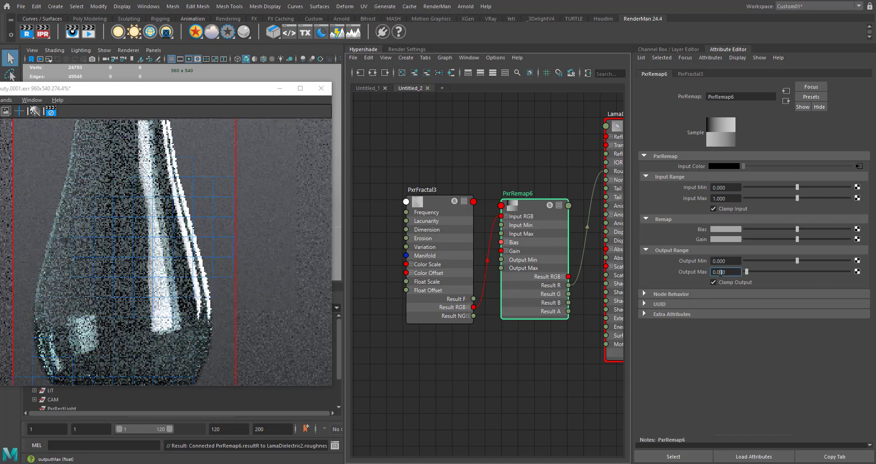
{"action": "type", "text": "5"}
{"action": "key", "text": "Return"}
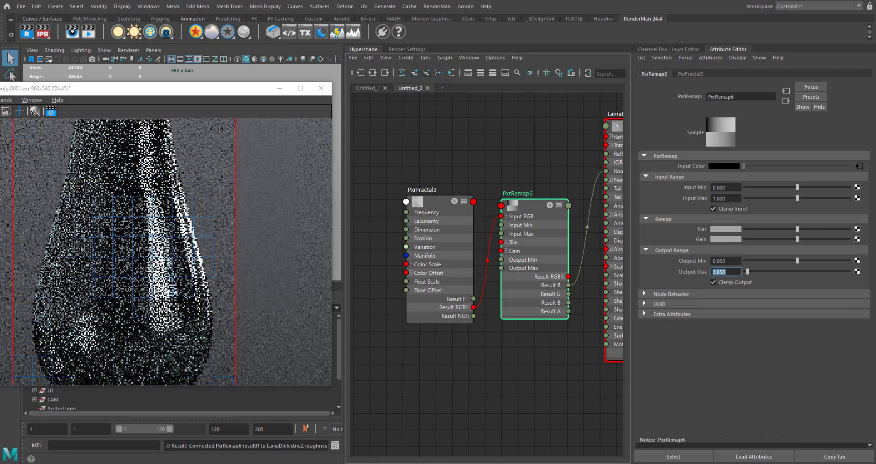
{"action": "scroll", "coordinate": [158, 246], "scroll_direction": "down", "scroll_amount": 2}
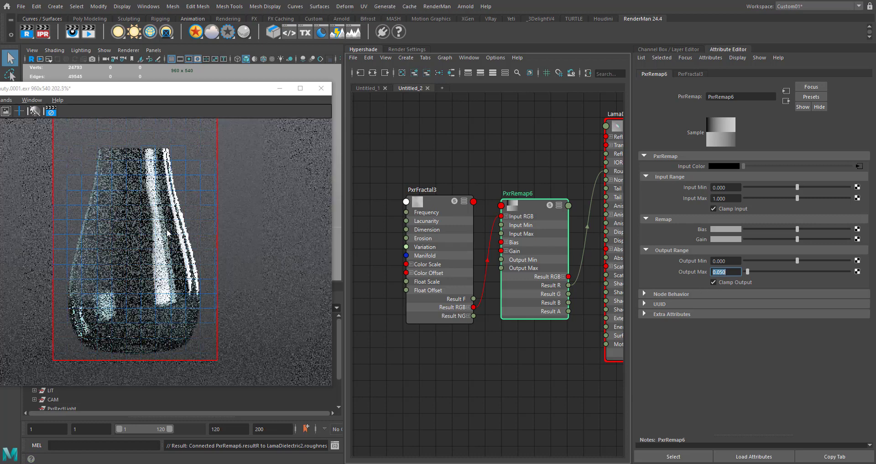
{"action": "scroll", "coordinate": [167, 233], "scroll_direction": "down", "scroll_amount": 1}
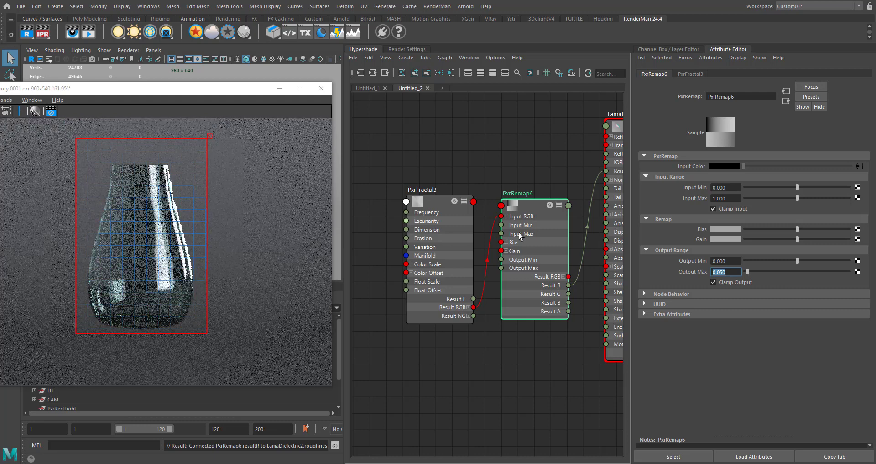
- Copy LamaMix2, LamaDiffuse2, and the PxrFractal and PxrRemap5 nodes driving the mix from the Untitled_1 graph
{"action": "scroll", "coordinate": [477, 178], "scroll_direction": "down", "scroll_amount": 3}
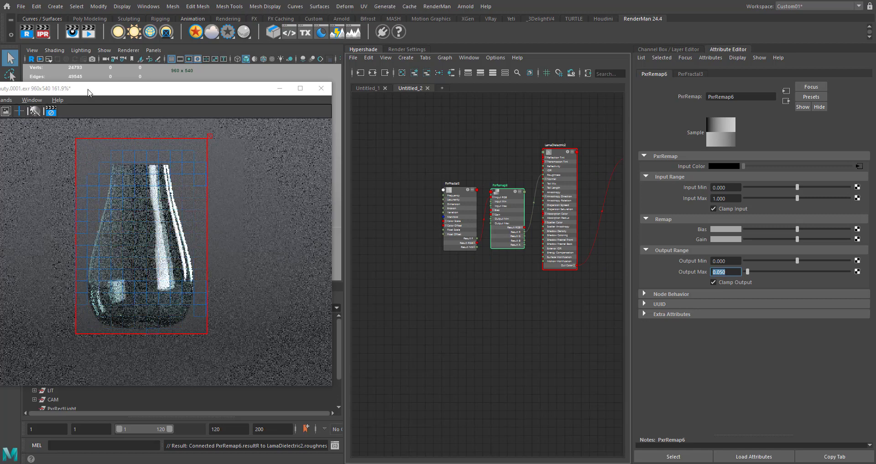
{"action": "left_click_drag", "start_coordinate": [228, 88], "coordinate": [150, 92]}
{"action": "left_click", "coordinate": [383, 90]}
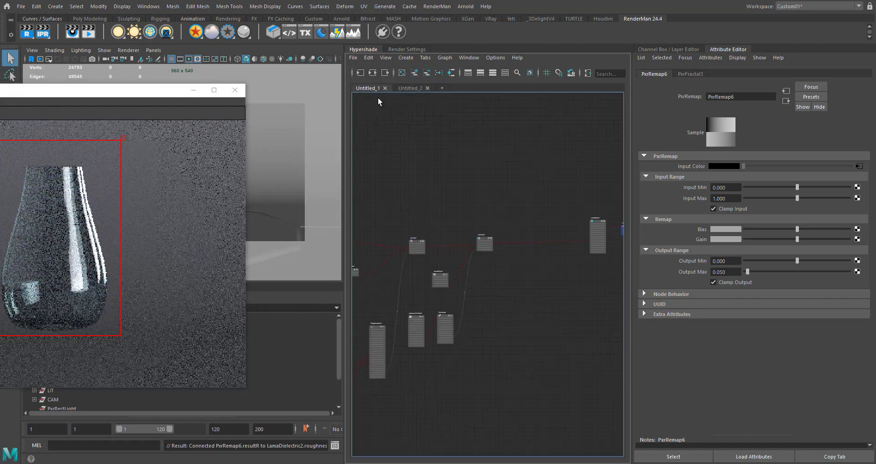
{"action": "scroll", "coordinate": [475, 292], "scroll_direction": "up", "scroll_amount": 5}
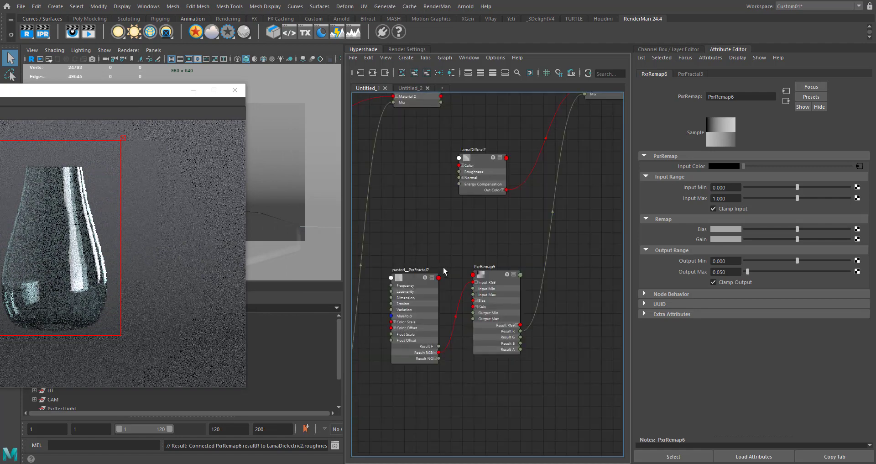
{"action": "scroll", "coordinate": [443, 270], "scroll_direction": "down", "scroll_amount": 2}
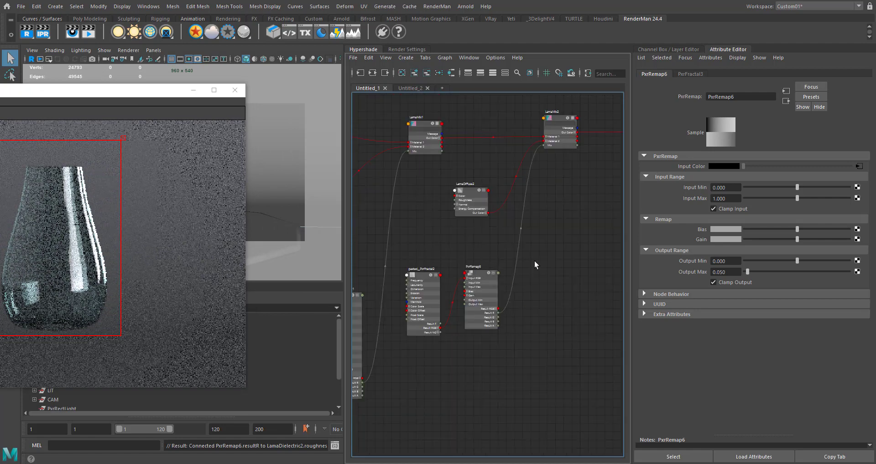
{"action": "middle_click_drag", "start_coordinate": [534, 260], "coordinate": [513, 279], "text": "alt"}
{"action": "scroll", "coordinate": [458, 219], "scroll_direction": "up", "scroll_amount": 3}
{"action": "scroll", "coordinate": [501, 235], "scroll_direction": "down", "scroll_amount": 5}
{"action": "middle_click_drag", "start_coordinate": [553, 241], "coordinate": [629, 220], "text": "alt"}
{"action": "scroll", "coordinate": [532, 234], "scroll_direction": "down", "scroll_amount": 4}
{"action": "middle_click_drag", "start_coordinate": [531, 250], "coordinate": [475, 268], "text": "alt"}
{"action": "left_click", "coordinate": [519, 214]}
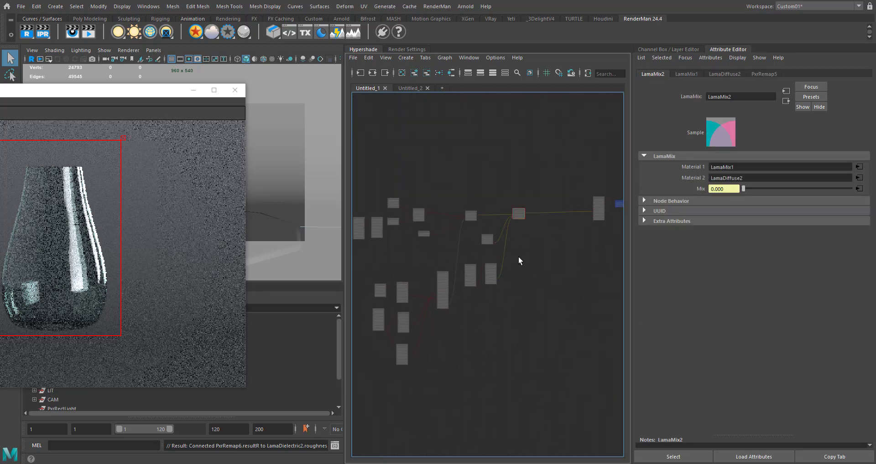
{"action": "left_click_drag", "start_coordinate": [480, 284], "coordinate": [475, 288]}
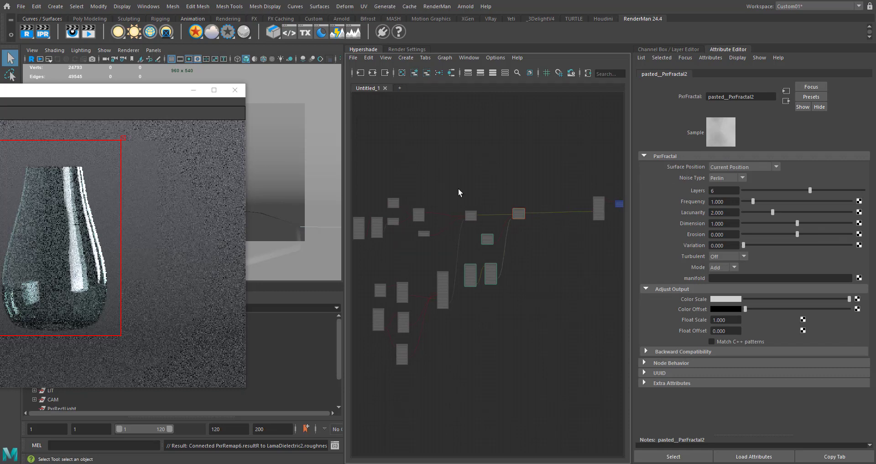
- Open a fresh graph tab, select the lantern glass from the render and graph its material network
{"action": "left_click", "coordinate": [399, 87]}
{"action": "left_click_drag", "start_coordinate": [121, 98], "coordinate": [517, 144]}
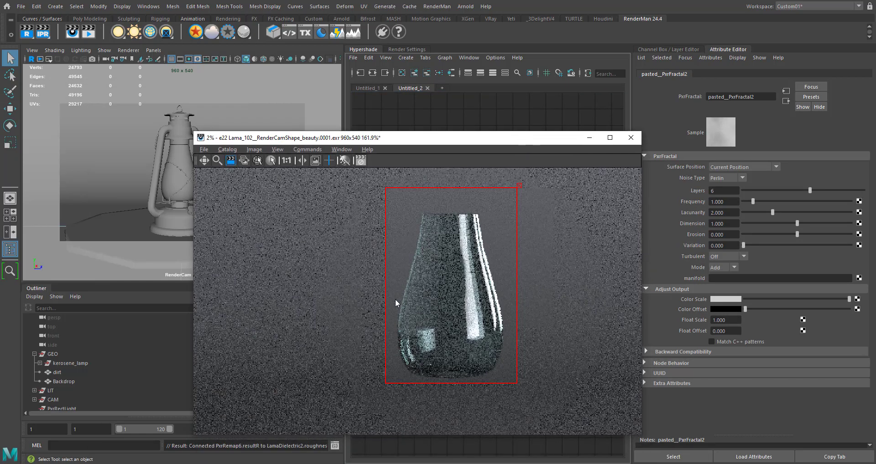
{"action": "left_click", "coordinate": [452, 271]}
{"action": "left_click_drag", "start_coordinate": [374, 142], "coordinate": [112, 196]}
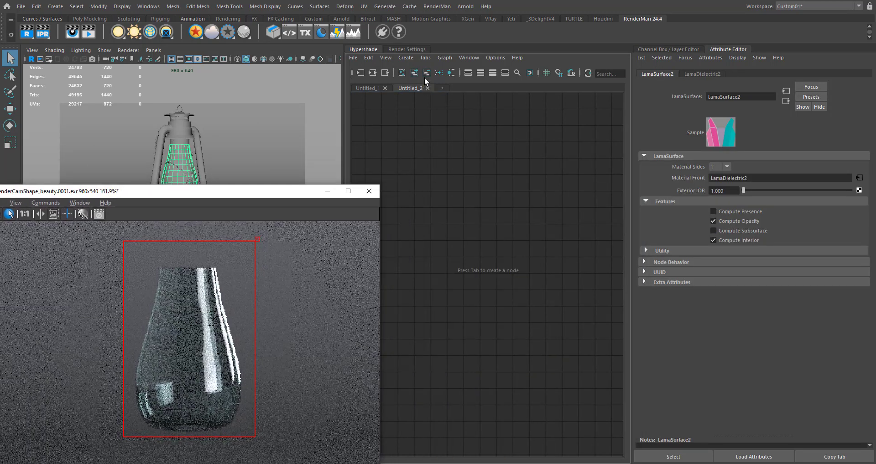
{"action": "left_click", "coordinate": [454, 73]}
{"action": "scroll", "coordinate": [508, 239], "scroll_direction": "down", "scroll_amount": 5}
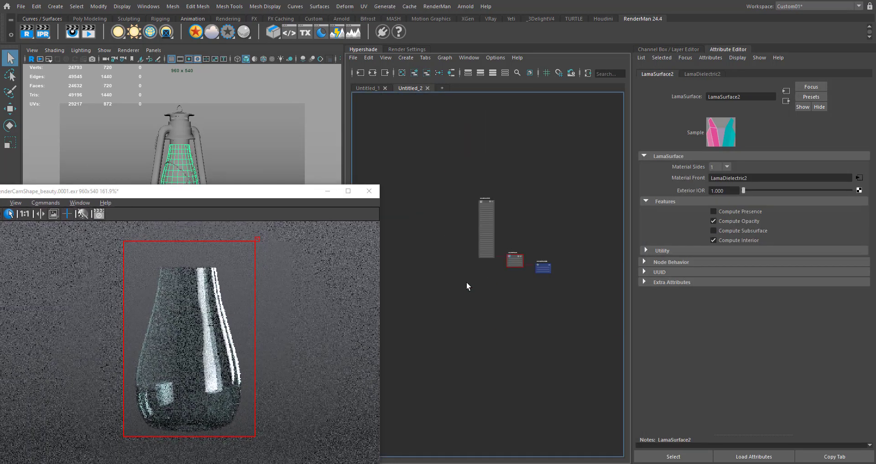
- Paste the copied nodes into the glass graph and rearrange the layout around LamaSurface2
{"action": "left_click", "coordinate": [466, 284]}
{"action": "key", "text": "ctrl+v"}
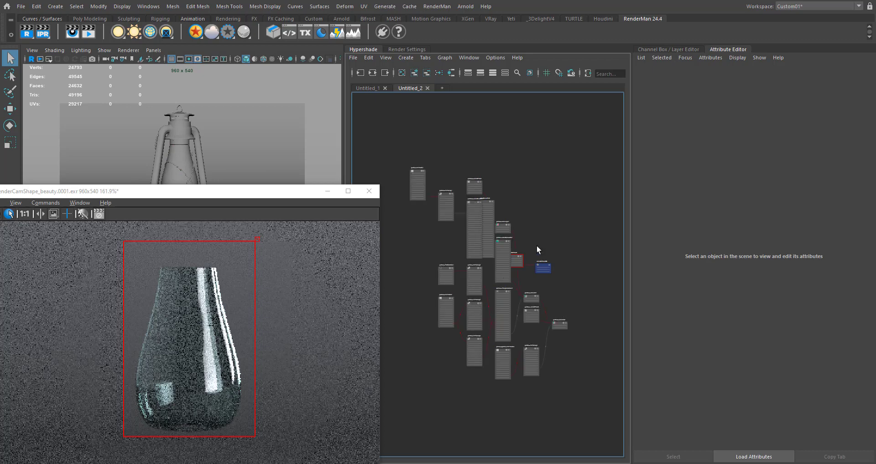
{"action": "left_click", "coordinate": [516, 258]}
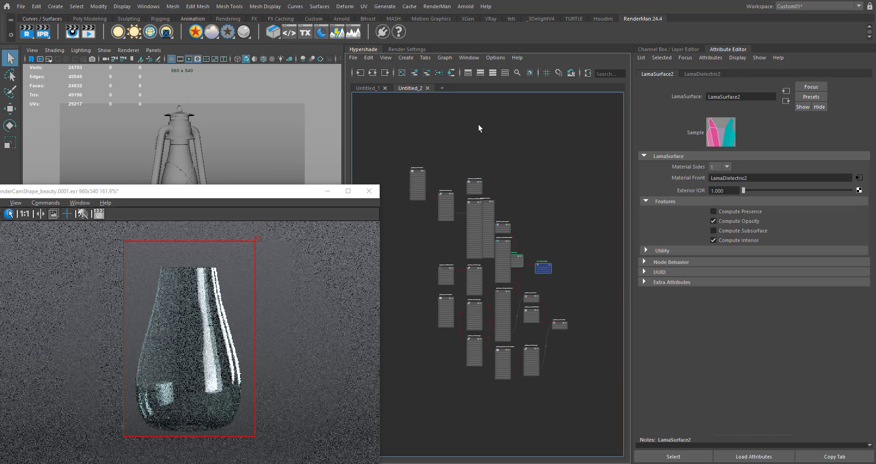
{"action": "left_click", "coordinate": [451, 73]}
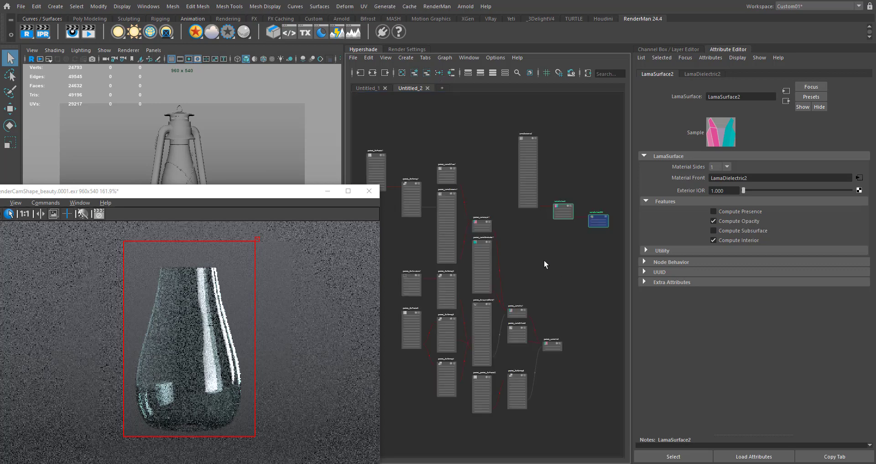
- Delete the unneeded upstream fractal, remap and Lama nodes that came along with the paste
{"action": "middle_click_drag", "start_coordinate": [544, 259], "coordinate": [559, 236], "text": "alt"}
{"action": "scroll", "coordinate": [530, 292], "scroll_direction": "up", "scroll_amount": 3}
{"action": "scroll", "coordinate": [535, 246], "scroll_direction": "down", "scroll_amount": 3}
{"action": "scroll", "coordinate": [540, 244], "scroll_direction": "down", "scroll_amount": 2}
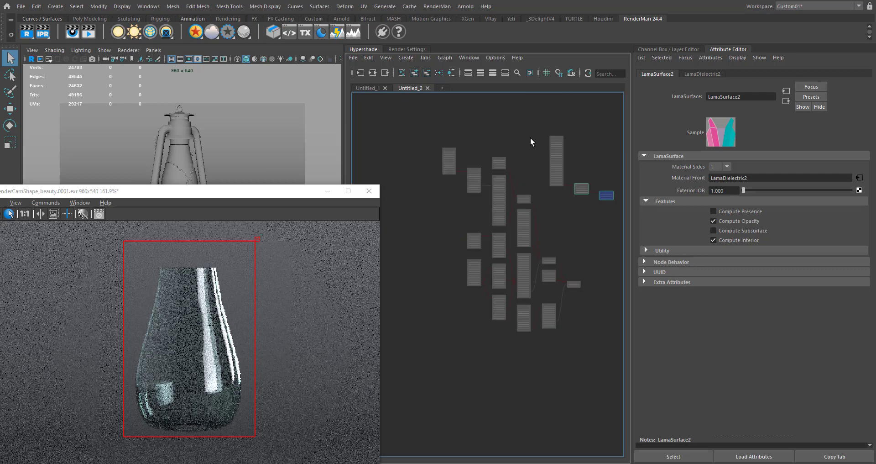
{"action": "left_click_drag", "start_coordinate": [531, 135], "coordinate": [441, 289]}
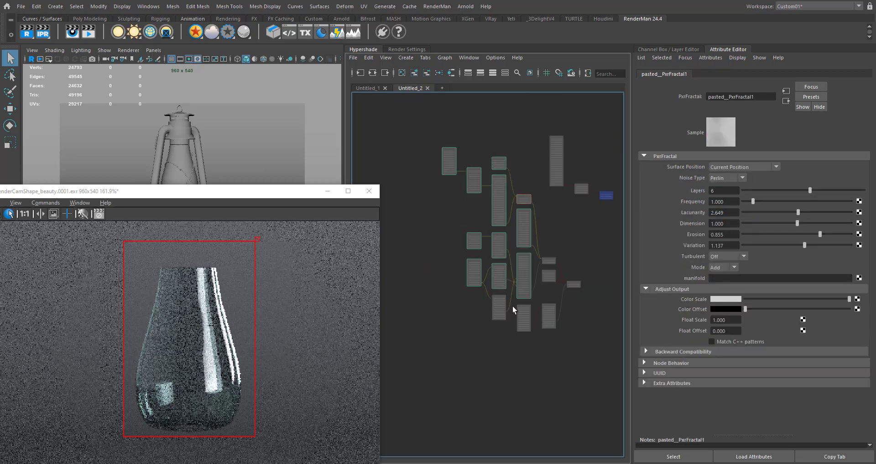
{"action": "left_click", "coordinate": [500, 304], "text": "shift"}
{"action": "key", "text": "Delete"}
- Delete the pasted LamaMix1 node feeding the pasted LamaMix2
{"action": "middle_click_drag", "start_coordinate": [550, 279], "coordinate": [462, 278], "text": "alt"}
{"action": "scroll", "coordinate": [462, 278], "scroll_direction": "up", "scroll_amount": 4}
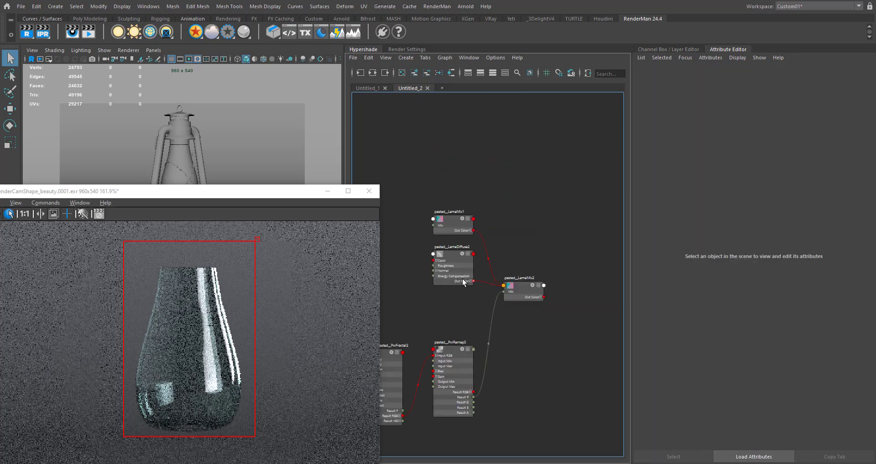
{"action": "scroll", "coordinate": [500, 224], "scroll_direction": "up", "scroll_amount": 3}
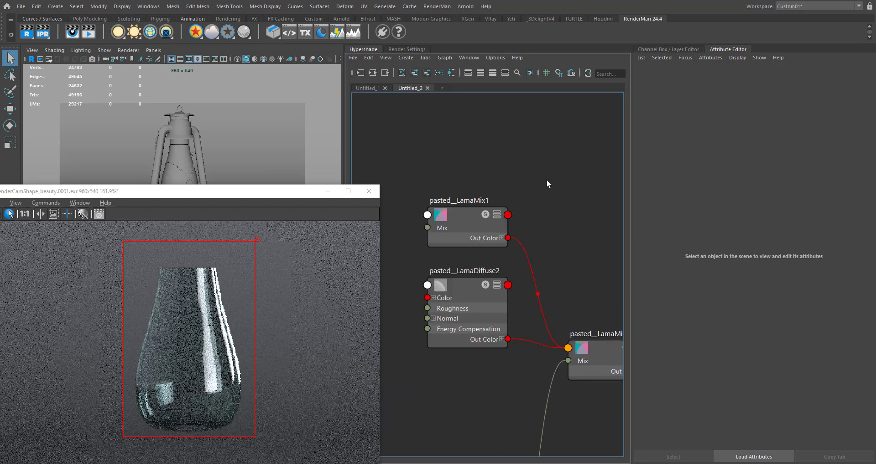
{"action": "left_click", "coordinate": [445, 228]}
{"action": "key", "text": "Delete"}
- Move the pasted diffuse, fractal, remap and mix nodes up next to LamaSurface2, below LamaDielectric2
{"action": "scroll", "coordinate": [447, 232], "scroll_direction": "down", "scroll_amount": 8}
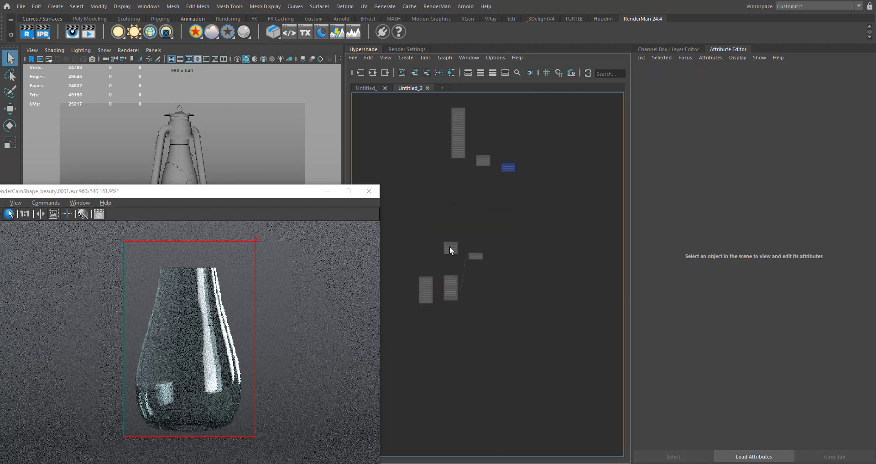
{"action": "left_click_drag", "start_coordinate": [450, 247], "coordinate": [451, 256]}
{"action": "left_click_drag", "start_coordinate": [526, 307], "coordinate": [421, 238]}
{"action": "left_click_drag", "start_coordinate": [480, 256], "coordinate": [482, 178]}
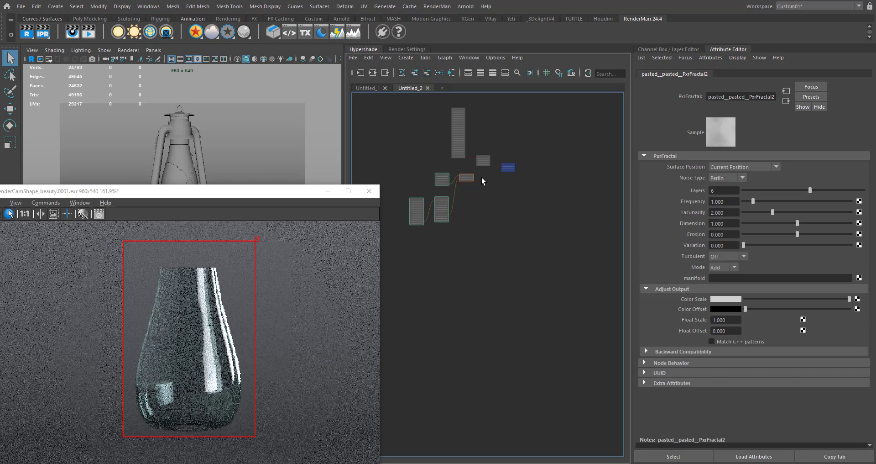
- Connect the pasted LamaMix2's Out Color to LamaSurface2's Material Front, replacing the LamaDielectric2 connection
{"action": "scroll", "coordinate": [482, 183], "scroll_direction": "up", "scroll_amount": 5}
{"action": "left_click", "coordinate": [518, 267]}
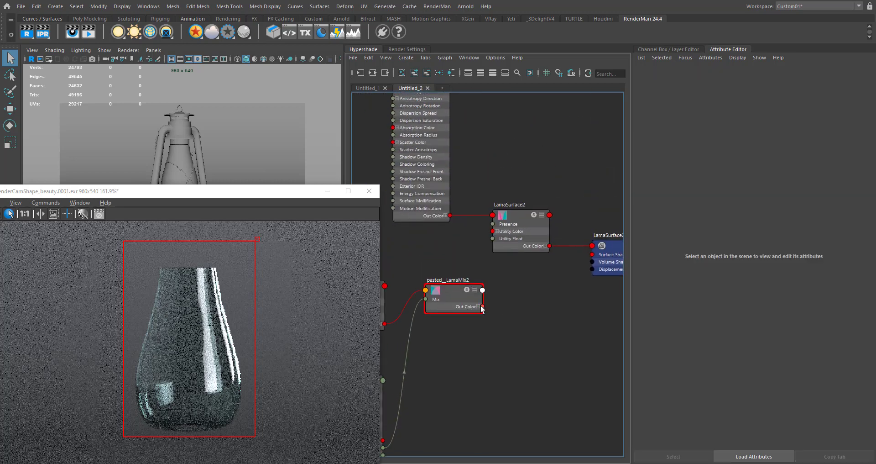
{"action": "left_click_drag", "start_coordinate": [482, 308], "coordinate": [497, 220]}
{"action": "left_click", "coordinate": [516, 230]}
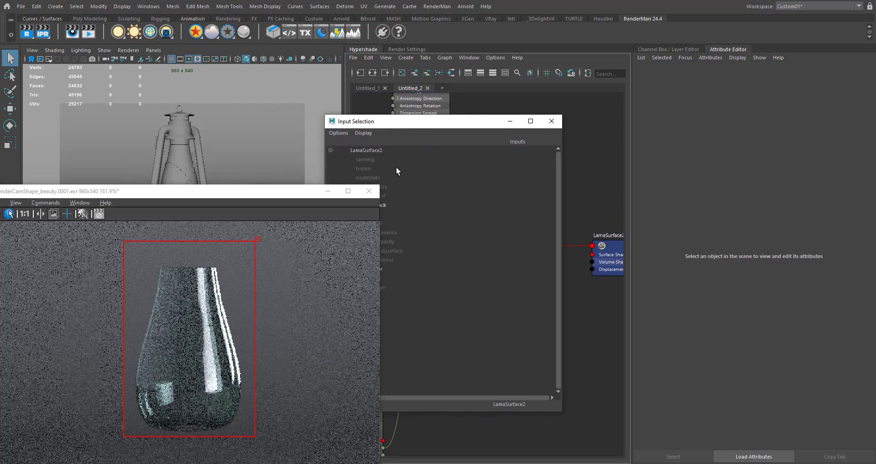
{"action": "left_click_drag", "start_coordinate": [457, 122], "coordinate": [613, 118]}
{"action": "left_click", "coordinate": [528, 194]}
{"action": "left_click", "coordinate": [708, 118]}
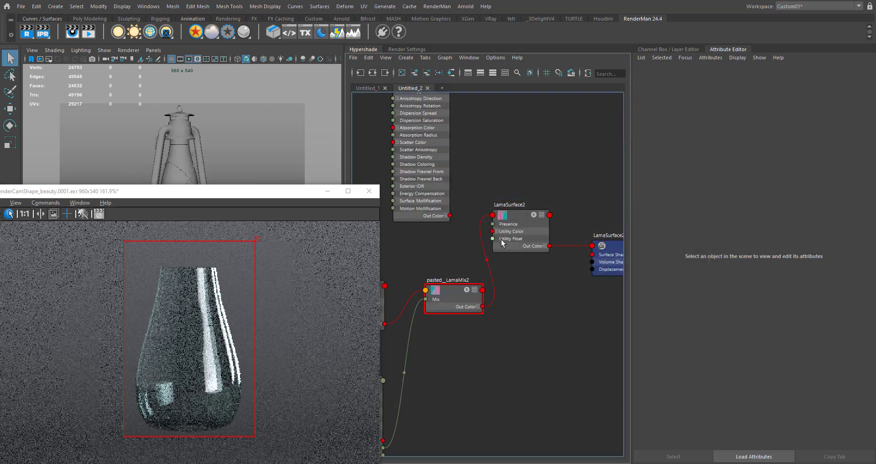
{"action": "middle_click_drag", "start_coordinate": [516, 307], "coordinate": [549, 343], "text": "alt"}
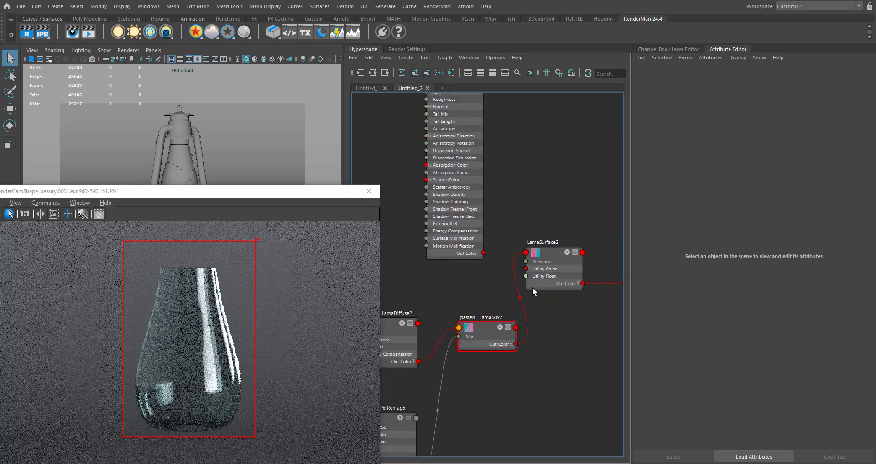
- Expand the pasted LamaMix2 node and connect LamaDielectric2's Out Color to its Material 1 input
{"action": "middle_click_drag", "start_coordinate": [553, 315], "coordinate": [598, 250], "text": "alt"}
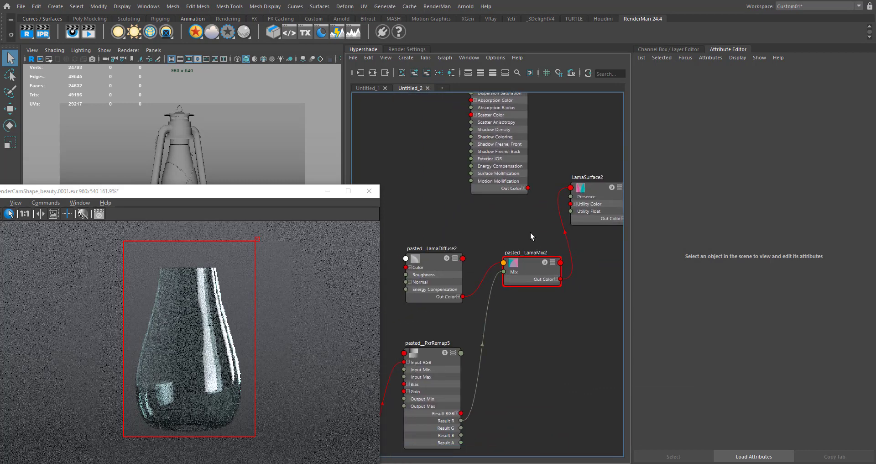
{"action": "middle_click_drag", "start_coordinate": [530, 233], "coordinate": [517, 320], "text": "alt"}
{"action": "middle_click_drag", "start_coordinate": [538, 192], "coordinate": [504, 212], "text": "alt"}
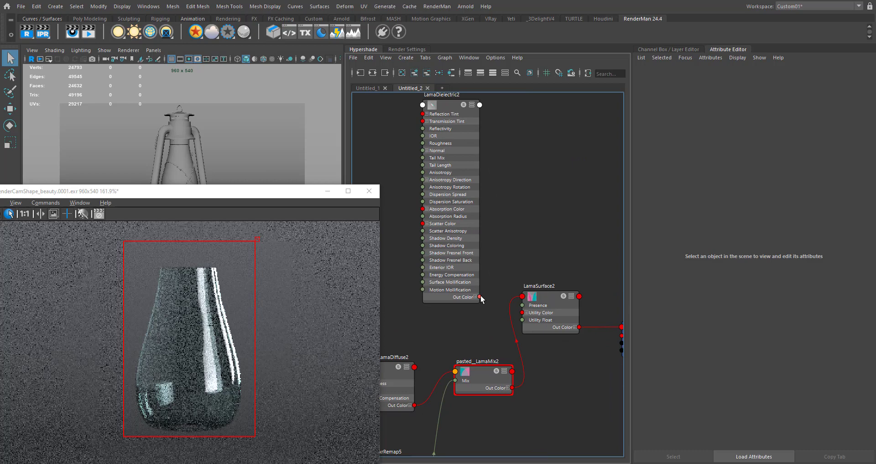
{"action": "left_click_drag", "start_coordinate": [480, 297], "coordinate": [456, 371]}
{"action": "middle_click_drag", "start_coordinate": [459, 376], "coordinate": [472, 346], "text": "alt"}
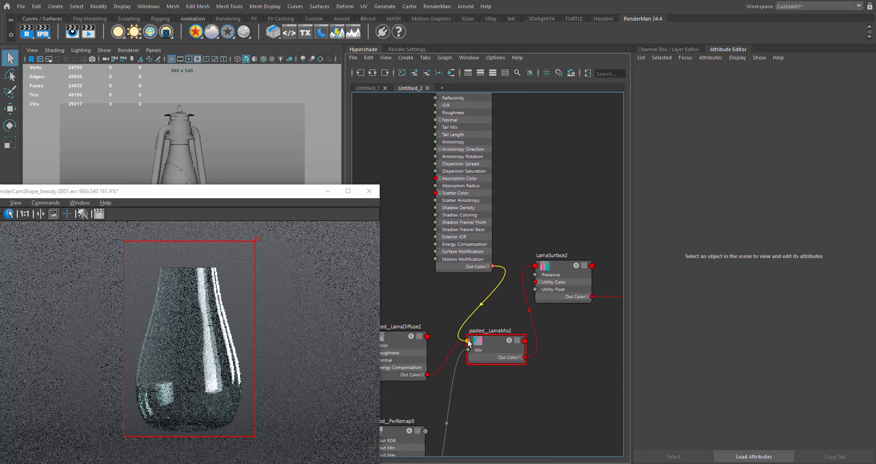
{"action": "left_click", "coordinate": [492, 341]}
{"action": "key", "text": "3"}
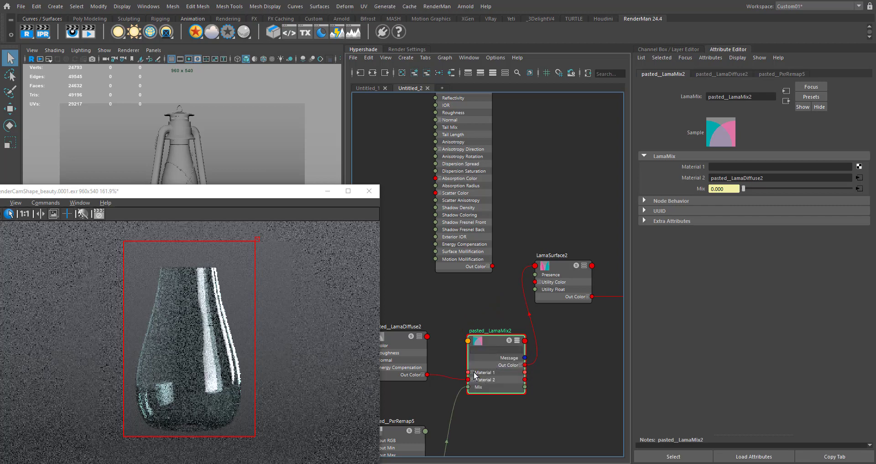
{"action": "left_click_drag", "start_coordinate": [468, 372], "coordinate": [540, 156]}
{"action": "left_click_drag", "start_coordinate": [510, 209], "coordinate": [483, 351]}
{"action": "middle_click_drag", "start_coordinate": [529, 291], "coordinate": [499, 209], "text": "alt"}
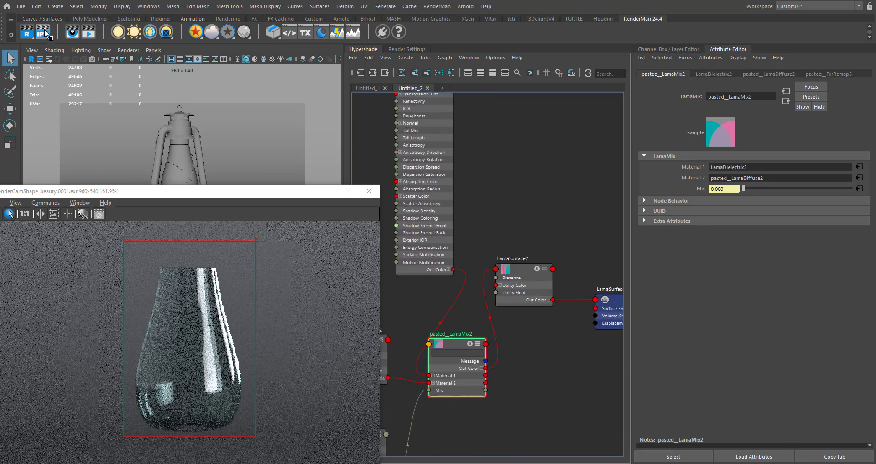
- Select the glass mesh and the backdrop and start an IPR render with Render Selected Objects Only
{"action": "left_click_drag", "start_coordinate": [214, 197], "coordinate": [214, 247]}
{"action": "left_click", "coordinate": [187, 168]}
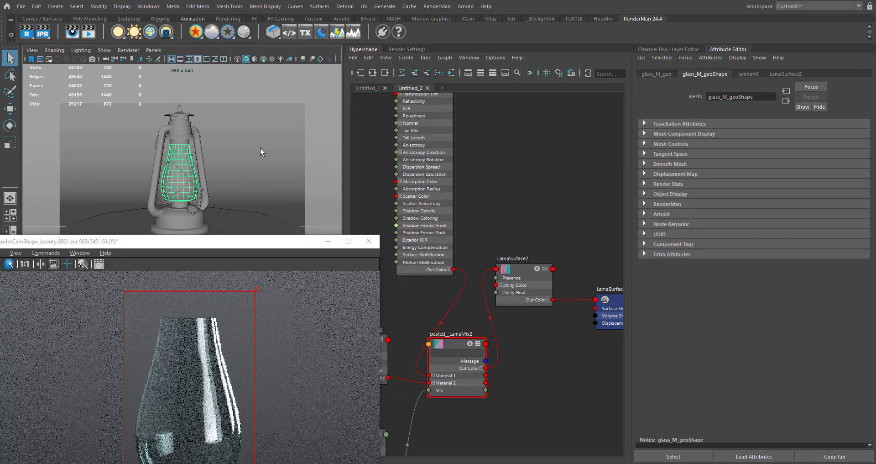
{"action": "left_click", "coordinate": [261, 148], "text": "shift"}
{"action": "right_click", "coordinate": [47, 35]}
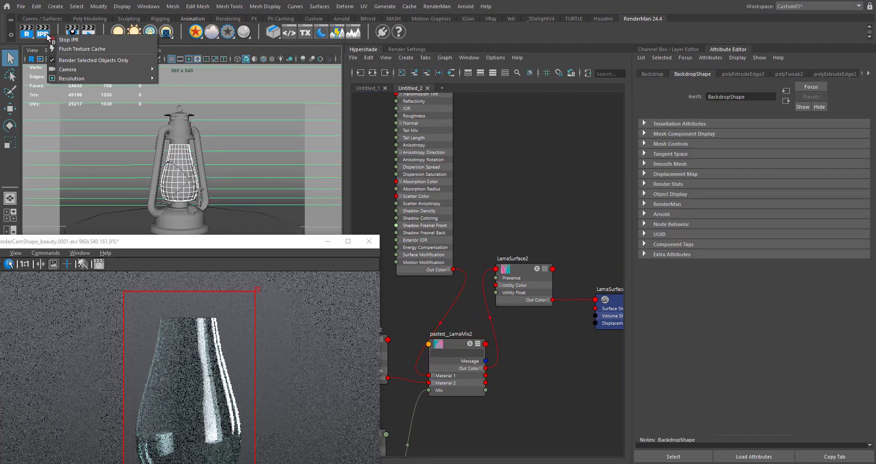
{"action": "left_click", "coordinate": [76, 60]}
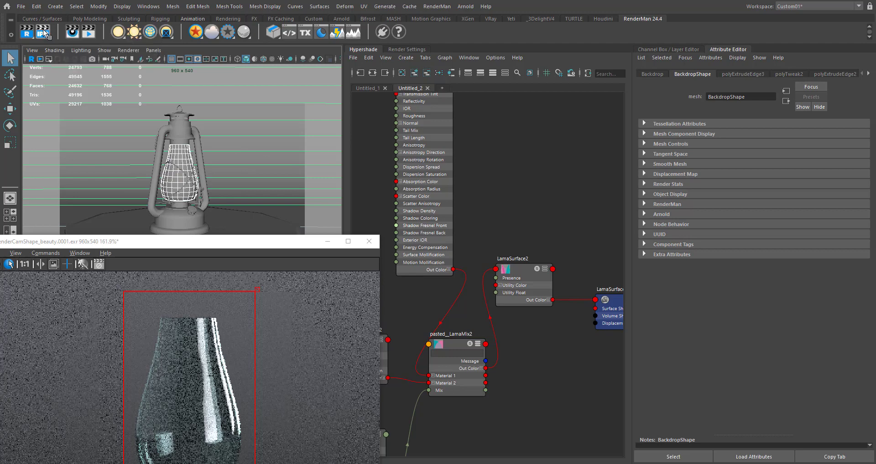
{"action": "left_click_drag", "start_coordinate": [271, 244], "coordinate": [305, 113]}
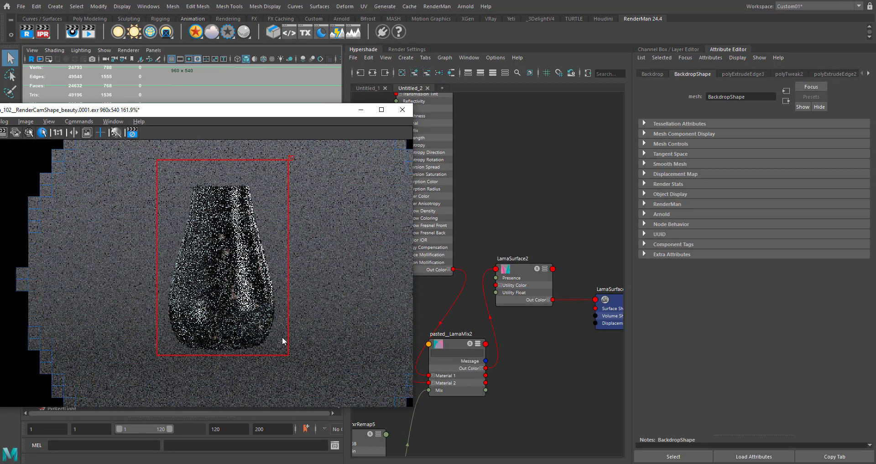
- Restrict the live render to a crop region drawn tightly around the glass
{"action": "left_click", "coordinate": [283, 352]}
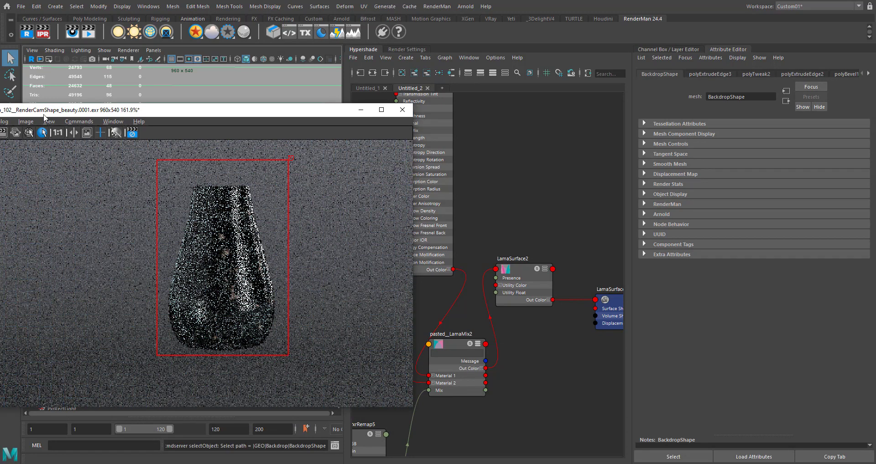
{"action": "left_click_drag", "start_coordinate": [44, 111], "coordinate": [98, 110]}
{"action": "left_click", "coordinate": [53, 133]}
{"action": "left_click_drag", "start_coordinate": [343, 354], "coordinate": [337, 352]}
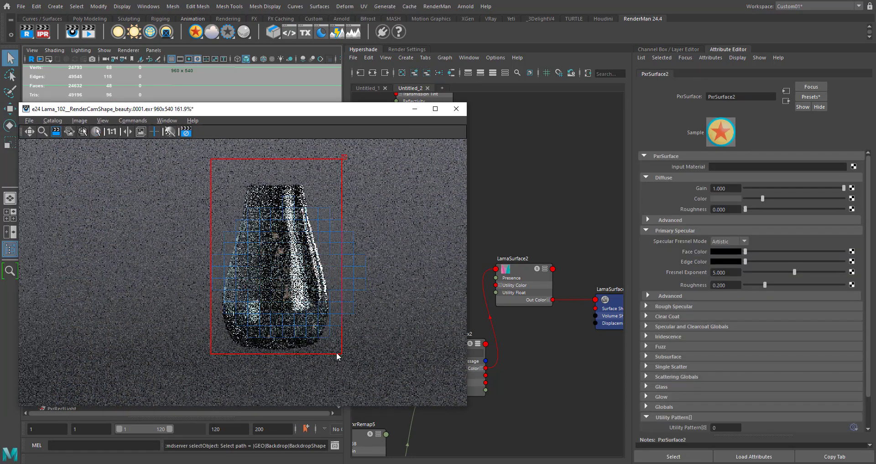
{"action": "left_click_drag", "start_coordinate": [386, 115], "coordinate": [302, 118]}
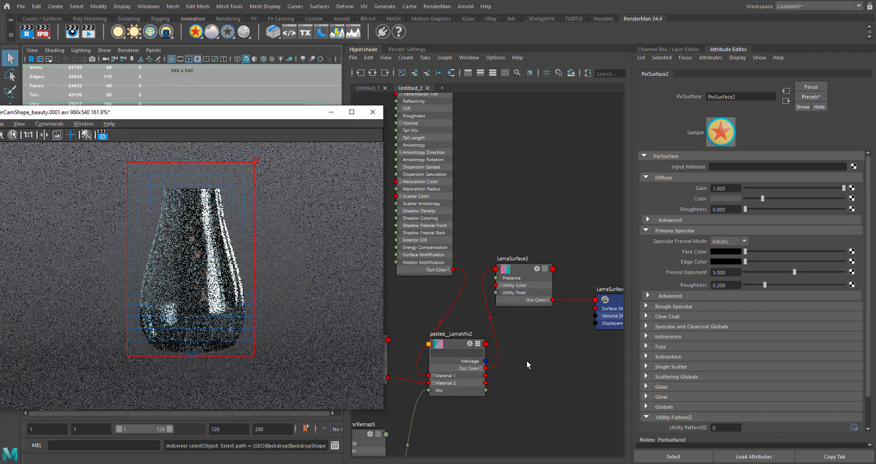
- Set the pasted PxrRemap5's Input Min to 0.726 and Output Max to 0.265 to soften the dirt mask
{"action": "middle_click_drag", "start_coordinate": [563, 342], "coordinate": [639, 279], "text": "alt"}
{"action": "middle_click_drag", "start_coordinate": [431, 347], "coordinate": [463, 295], "text": "alt"}
{"action": "left_click", "coordinate": [463, 328]}
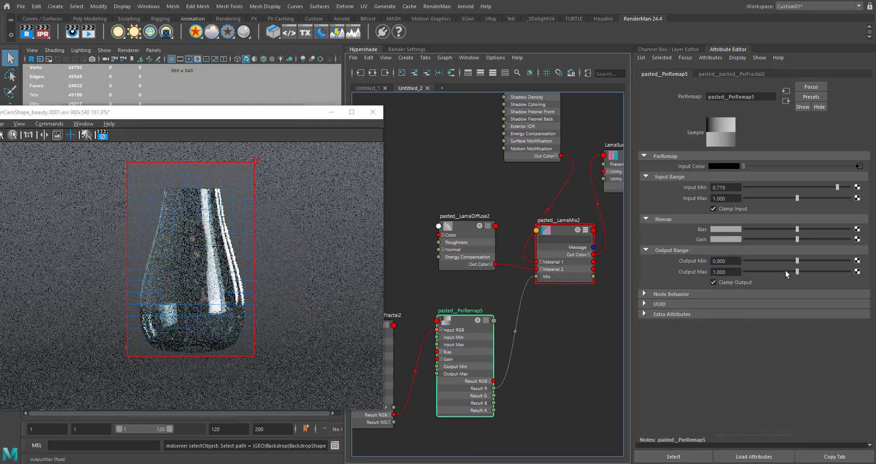
{"action": "left_click", "coordinate": [780, 271]}
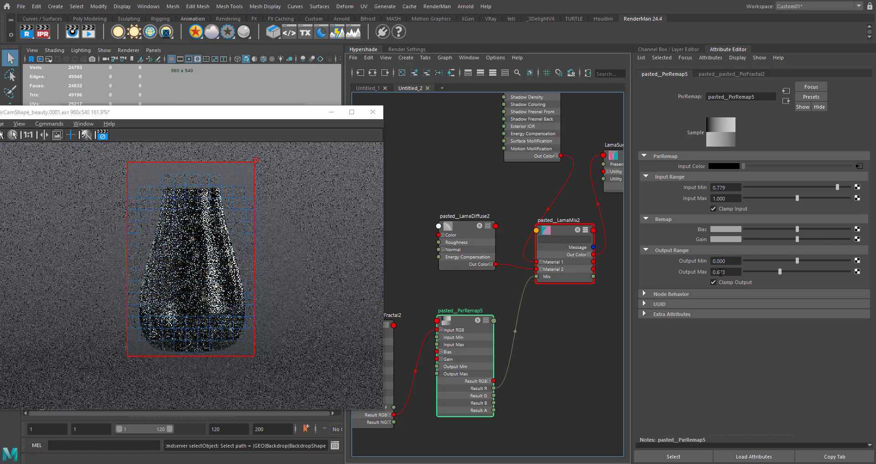
{"action": "left_click", "coordinate": [769, 271]}
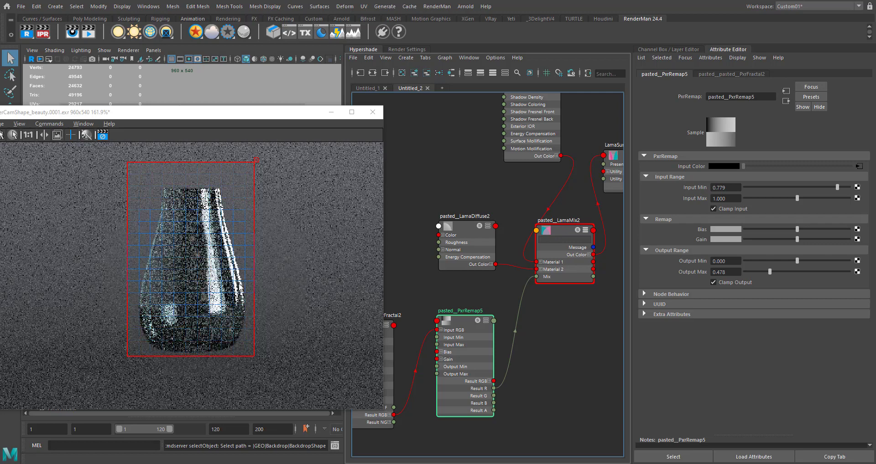
{"action": "middle_click_drag", "start_coordinate": [517, 271], "coordinate": [587, 252], "text": "alt"}
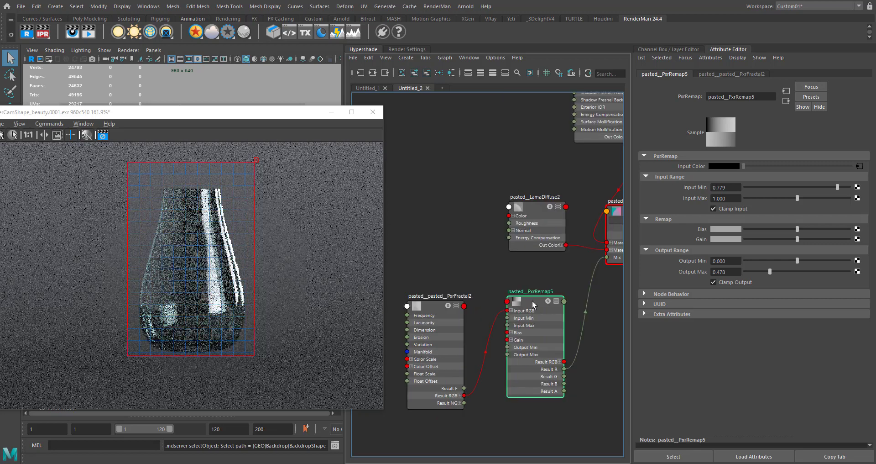
{"action": "left_click", "coordinate": [825, 186]}
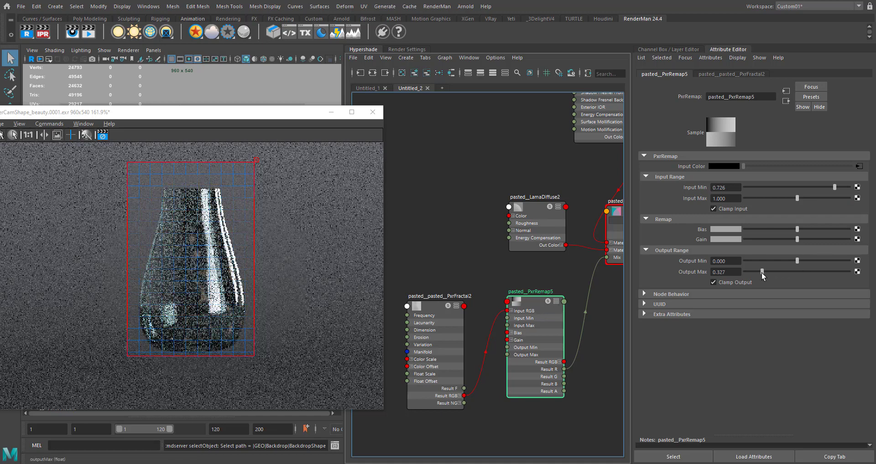
{"action": "left_click_drag", "start_coordinate": [763, 276], "coordinate": [759, 275]}
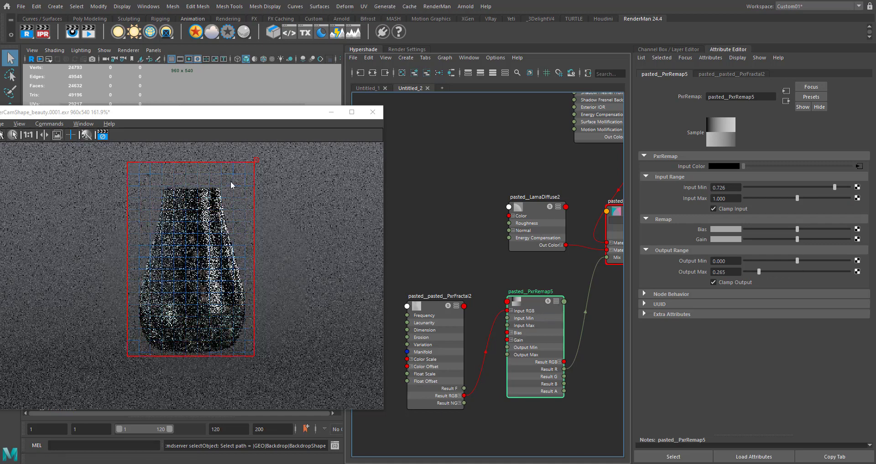
- Remove the crop region from the live render and open a new empty Hypershade work area
{"action": "left_click_drag", "start_coordinate": [231, 113], "coordinate": [338, 129]}
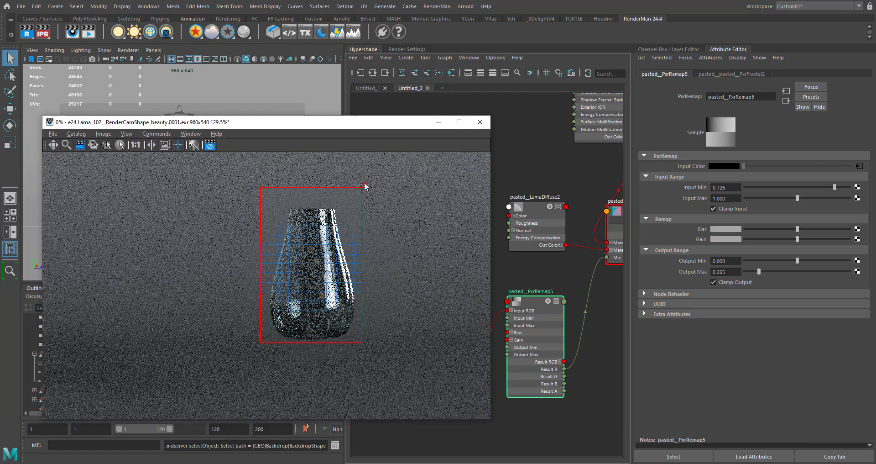
{"action": "left_click_drag", "start_coordinate": [405, 123], "coordinate": [231, 216]}
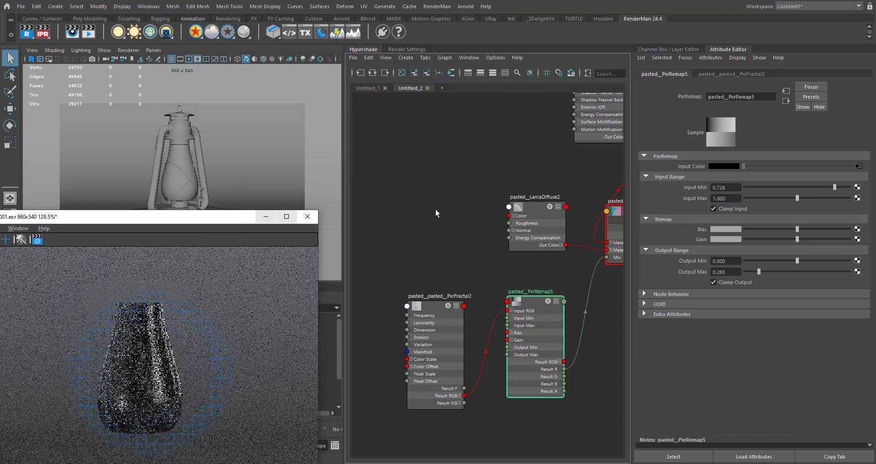
{"action": "scroll", "coordinate": [437, 211], "scroll_direction": "down", "scroll_amount": 5}
{"action": "left_click", "coordinate": [442, 87]}
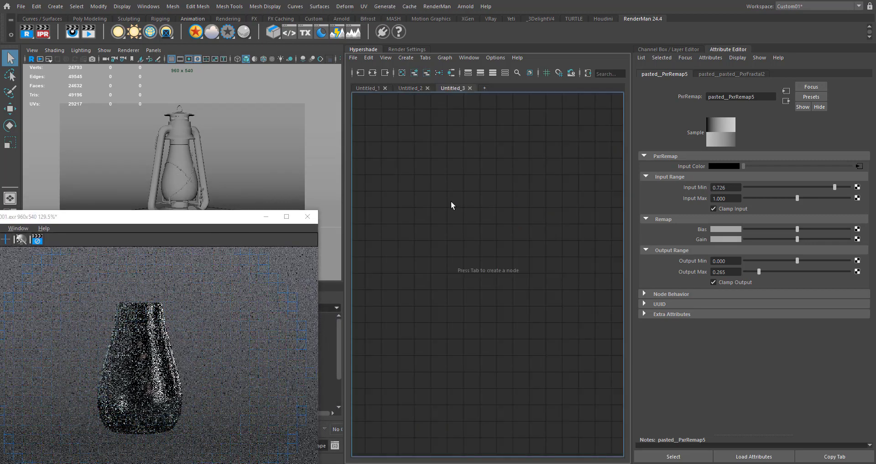
- Select only the wire mesh wrapped around the lantern glass, undoing any accidental selection of the lantern body
{"action": "left_click_drag", "start_coordinate": [187, 224], "coordinate": [324, 367]}
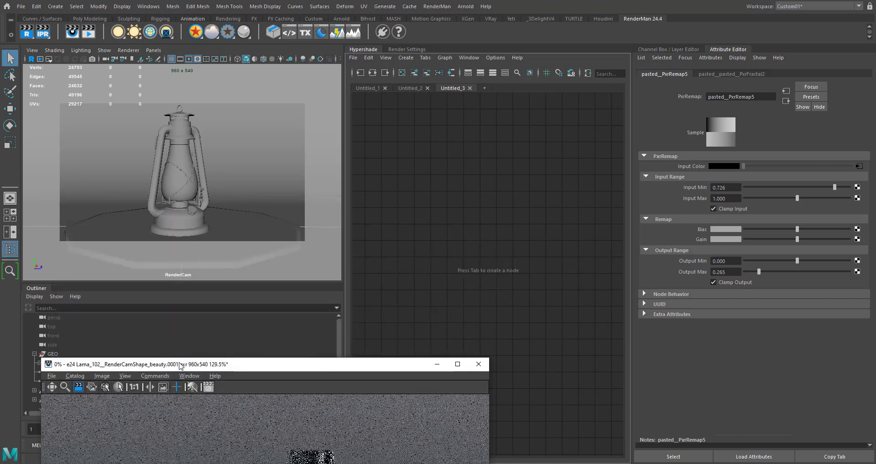
{"action": "left_click_drag", "start_coordinate": [180, 365], "coordinate": [342, 363]}
{"action": "left_click", "coordinate": [182, 194]}
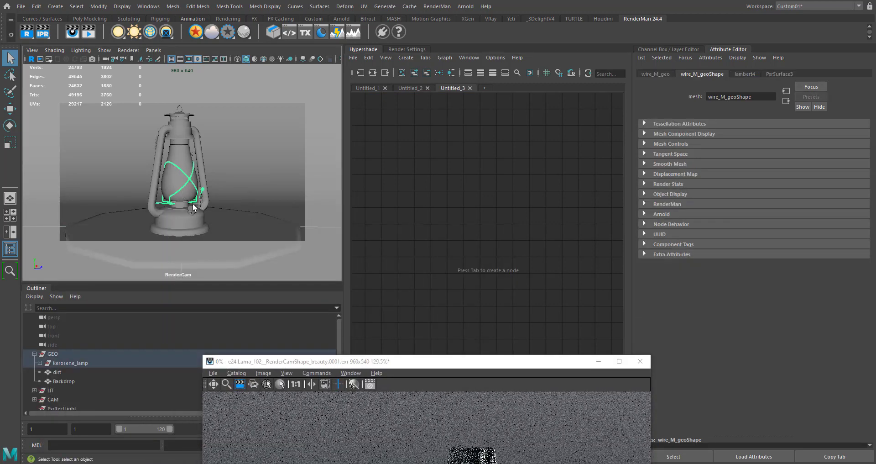
{"action": "left_click", "coordinate": [193, 210], "text": "shift"}
{"action": "key", "text": "ctrl+z"}
{"action": "left_click", "coordinate": [194, 157], "text": "shift"}
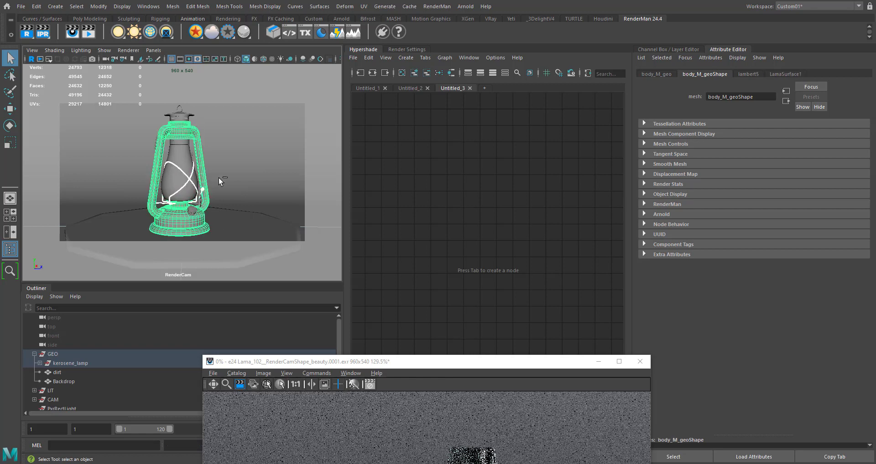
{"action": "key", "text": "ctrl+z"}
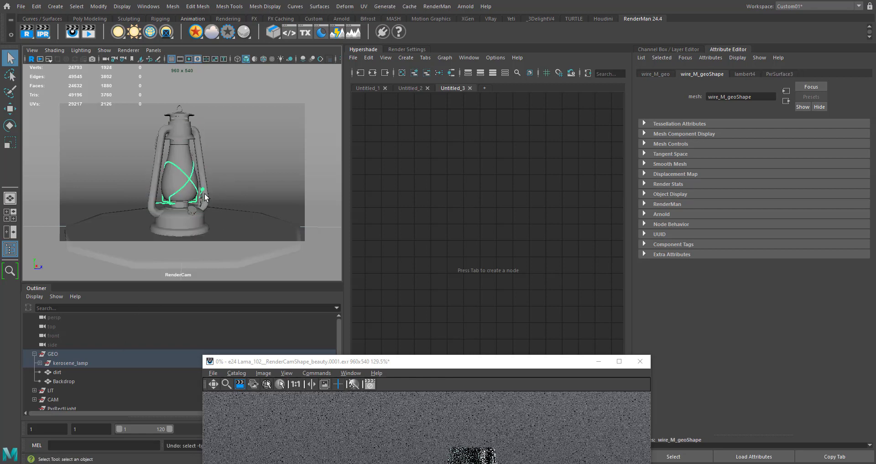
- Add the ironhandle, regulator, handle, piece and cotton meshes to the selection and assign a new LamaSurface material to them all
{"action": "left_click", "coordinate": [40, 363]}
{"action": "scroll", "coordinate": [55, 339], "scroll_direction": "down", "scroll_amount": 3}
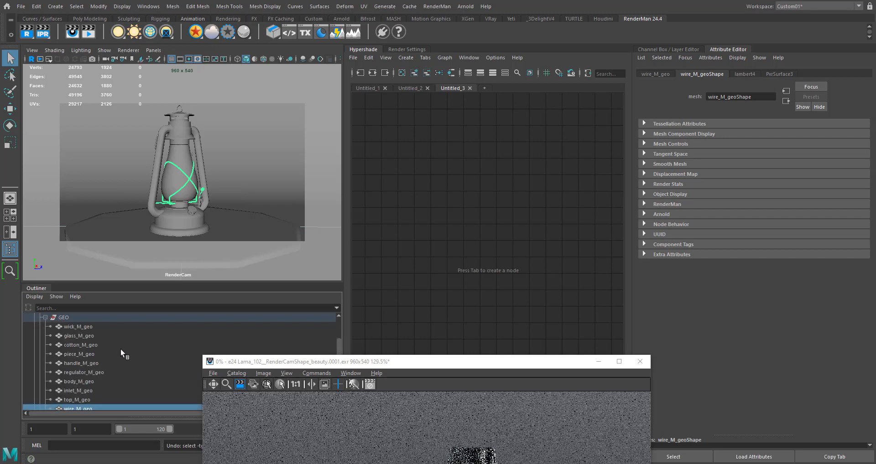
{"action": "scroll", "coordinate": [90, 385], "scroll_direction": "down", "scroll_amount": 2}
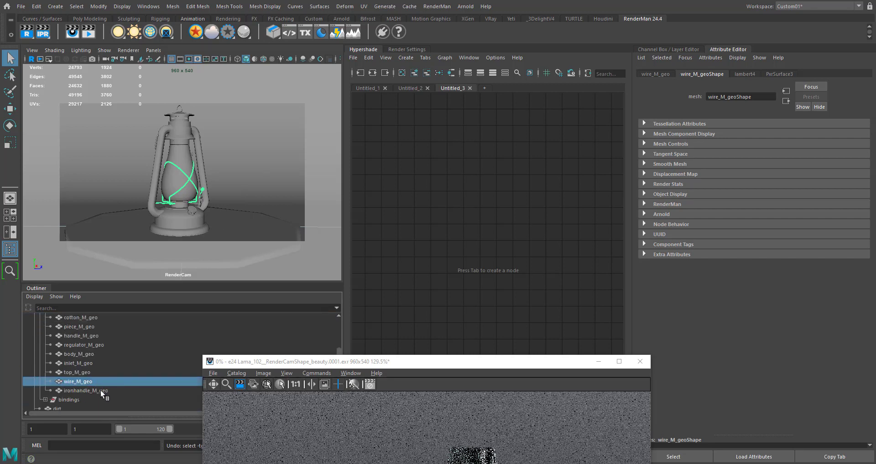
{"action": "left_click", "coordinate": [97, 389], "text": "shift"}
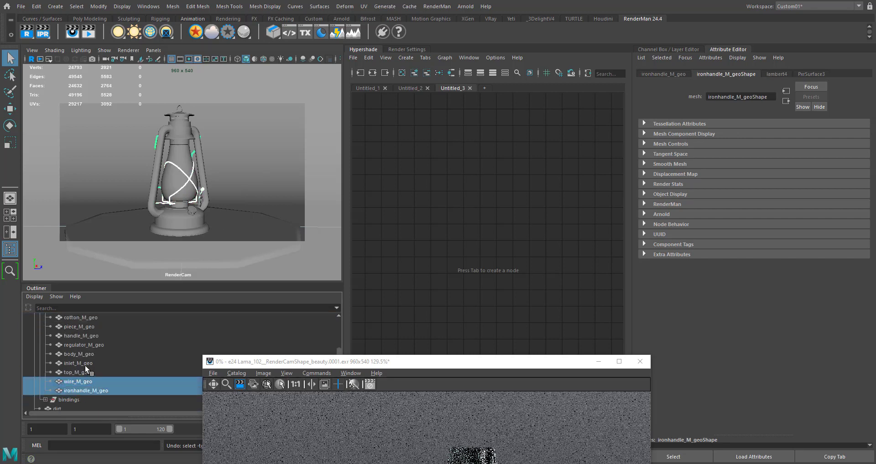
{"action": "left_click", "coordinate": [95, 344], "text": "ctrl"}
{"action": "scroll", "coordinate": [114, 360], "scroll_direction": "up", "scroll_amount": 1}
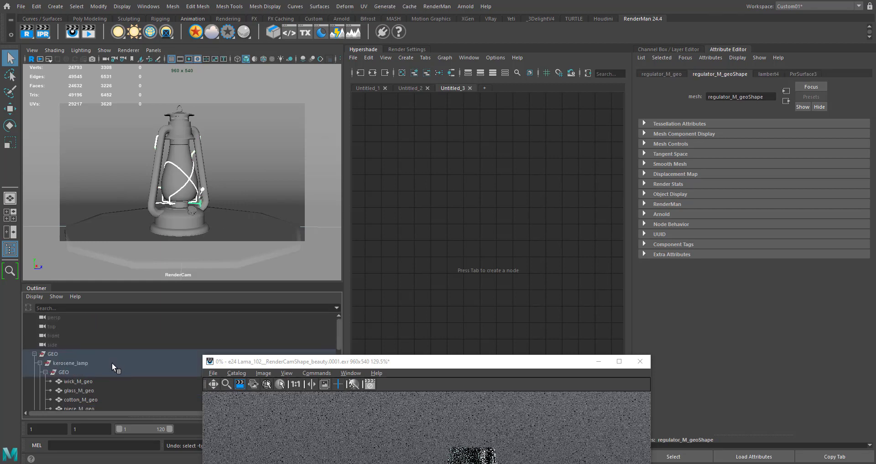
{"action": "left_click", "coordinate": [94, 344], "text": "ctrl"}
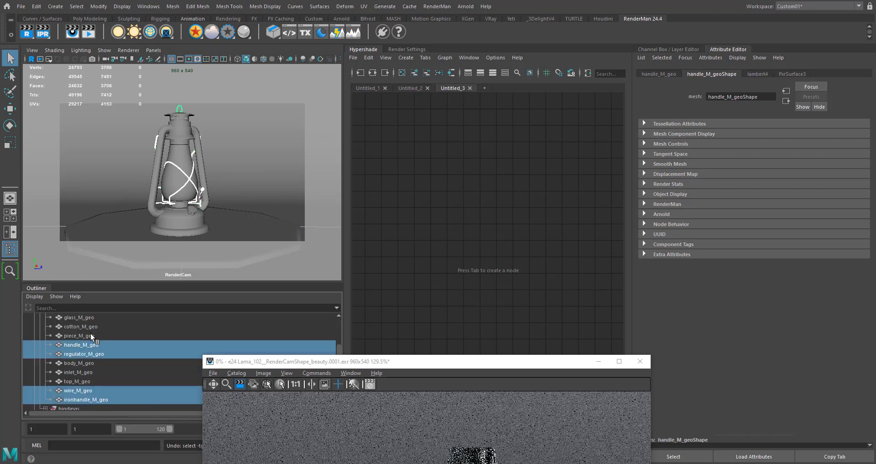
{"action": "left_click", "coordinate": [91, 334], "text": "ctrl"}
{"action": "left_click", "coordinate": [91, 326], "text": "ctrl"}
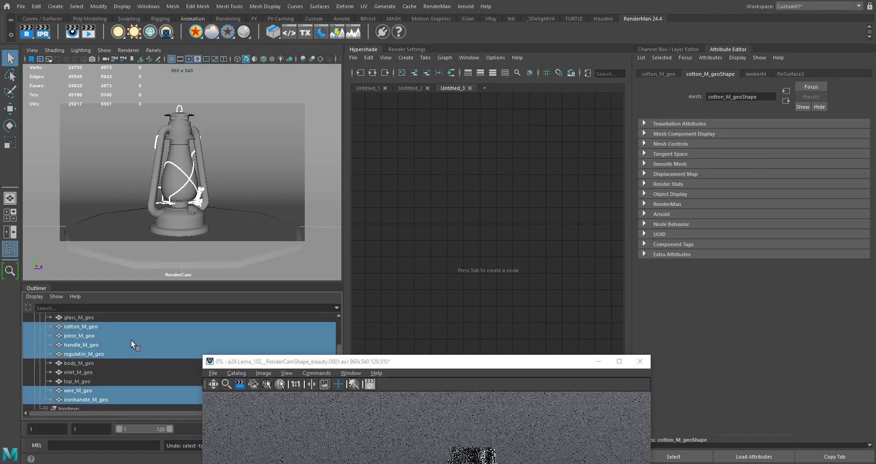
{"action": "right_click", "coordinate": [196, 32]}
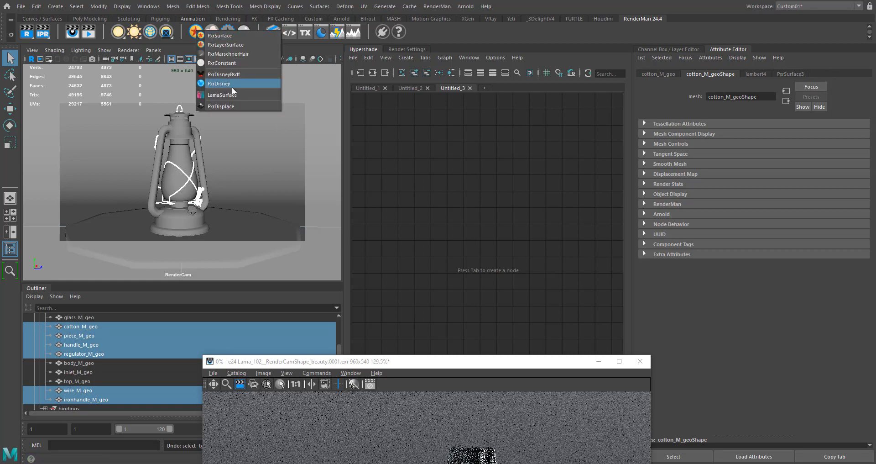
{"action": "left_click", "coordinate": [223, 95]}
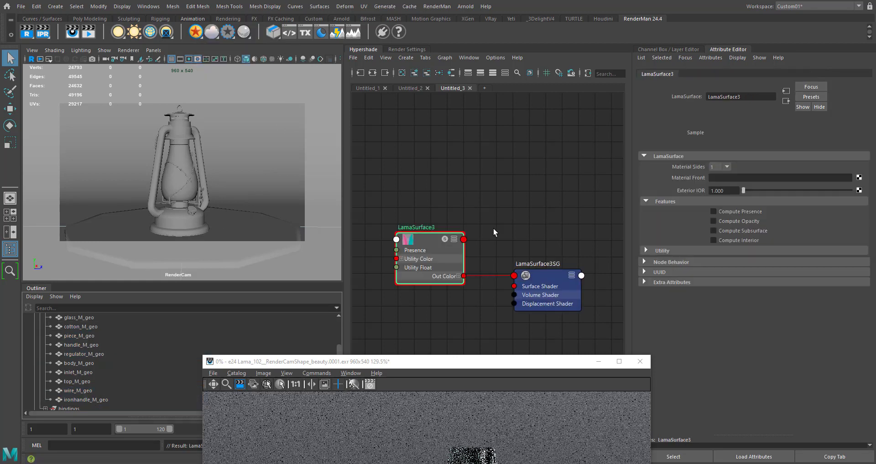
- Add a LamaConductor node to the work area beside the LamaSurface node
{"action": "left_click", "coordinate": [421, 236]}
{"action": "key", "text": "Tab"}
{"action": "type", "text": "lama"}
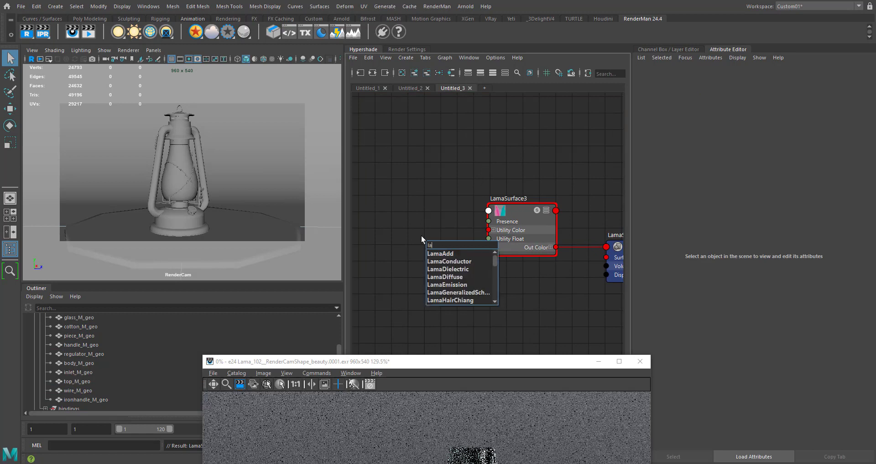
{"action": "key", "text": "Down"}
{"action": "key", "text": "Down"}
{"action": "key", "text": "Down"}
{"action": "key", "text": "Down"}
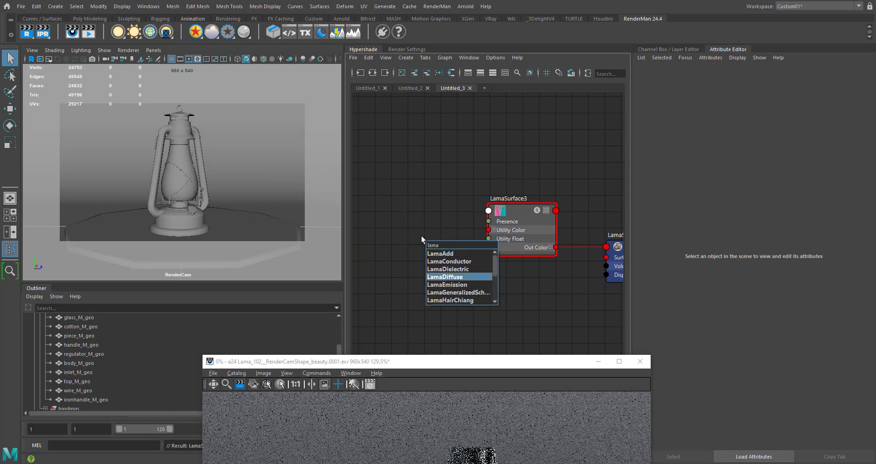
{"action": "key", "text": "Up"}
{"action": "key", "text": "Up"}
{"action": "key", "text": "Return"}
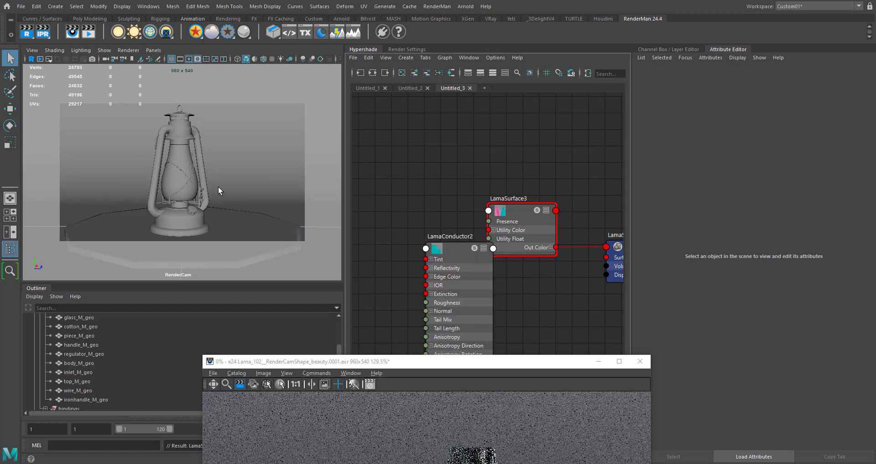
- Connect the LamaConductor's Out Color to the Material Front input of the LamaSurface node
{"action": "left_click_drag", "start_coordinate": [451, 261], "coordinate": [367, 216]}
{"action": "middle_click_drag", "start_coordinate": [434, 344], "coordinate": [438, 280], "text": "alt"}
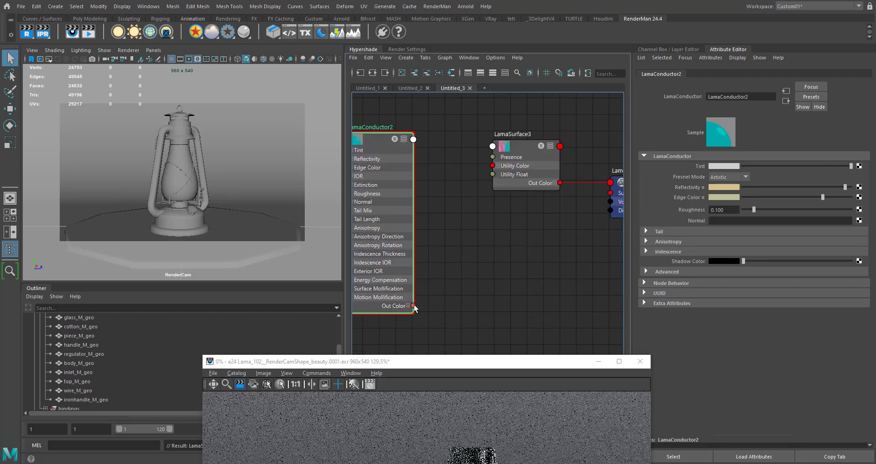
{"action": "left_click_drag", "start_coordinate": [413, 305], "coordinate": [493, 147]}
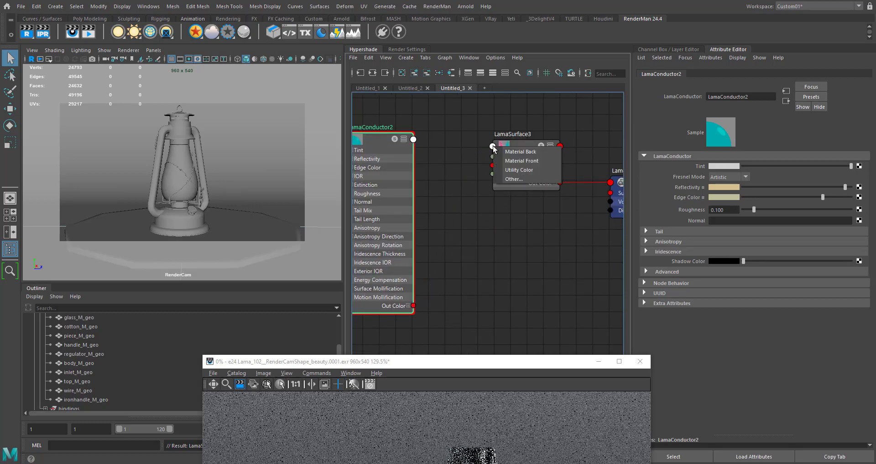
{"action": "left_click", "coordinate": [522, 161]}
- Add a PxrFractal node and place it well before the LamaConductor, leaving room between them
{"action": "middle_click_drag", "start_coordinate": [429, 255], "coordinate": [598, 240], "text": "alt"}
{"action": "left_click", "coordinate": [439, 207]}
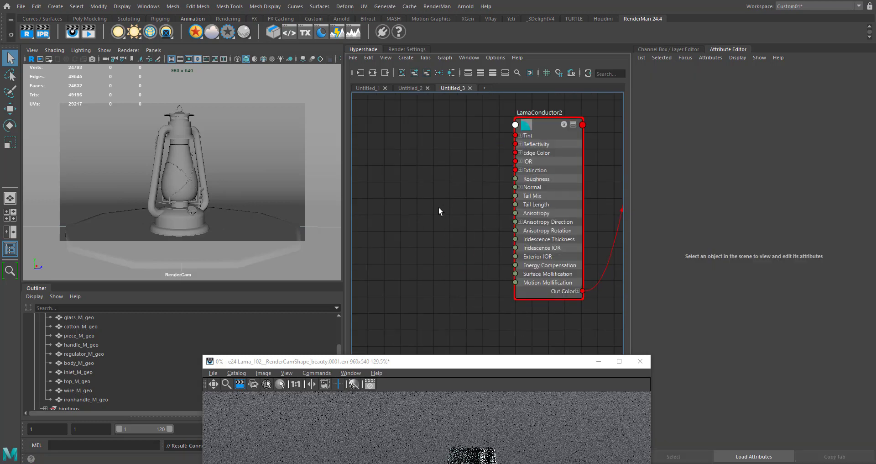
{"action": "key", "text": "Tab"}
{"action": "type", "text": "pxrfractal"}
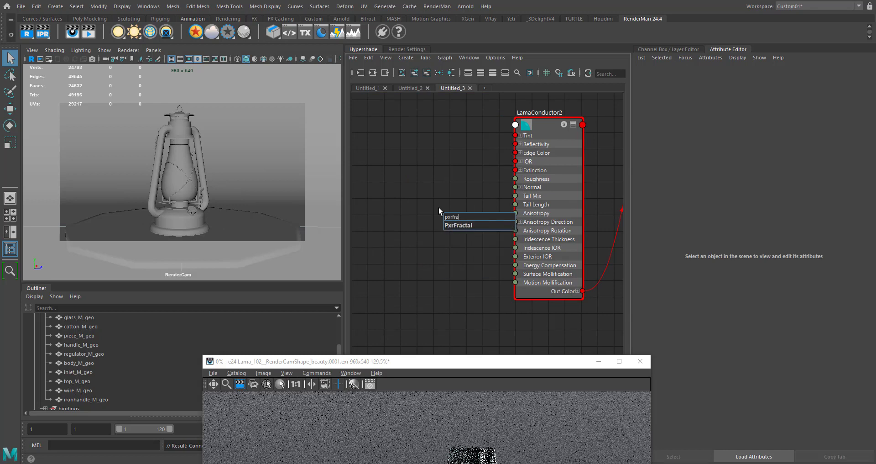
{"action": "key", "text": "Return"}
{"action": "left_click_drag", "start_coordinate": [462, 217], "coordinate": [374, 144]}
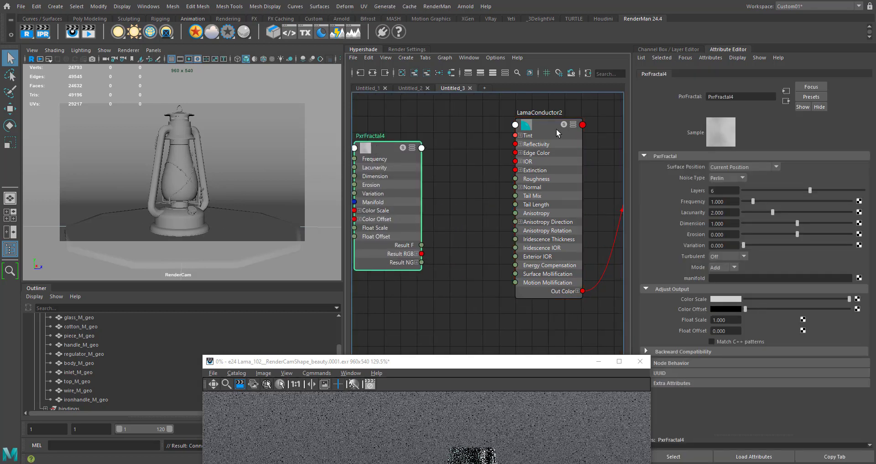
{"action": "left_click", "coordinate": [557, 129]}
{"action": "middle_click_drag", "start_coordinate": [468, 224], "coordinate": [533, 227], "text": "alt"}
{"action": "left_click_drag", "start_coordinate": [436, 149], "coordinate": [365, 146]}
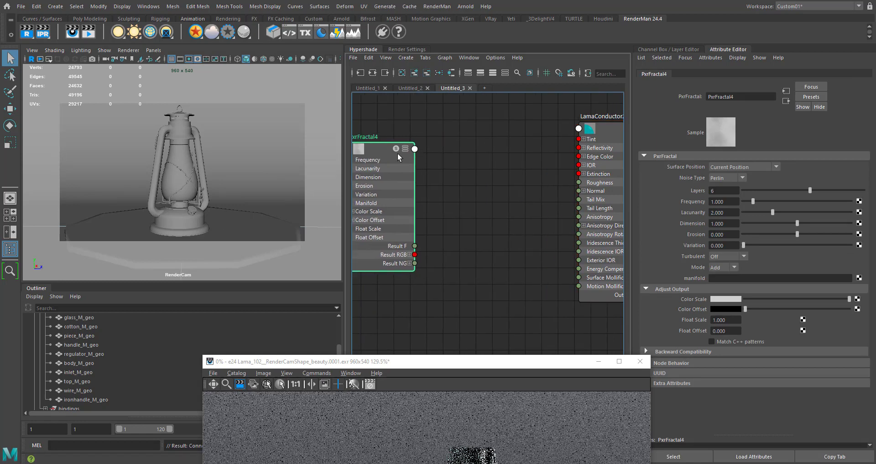
- Add a PxrRemap node after the fractal and connect the fractal's Result RGB to its Input RGB
{"action": "left_click", "coordinate": [486, 169]}
{"action": "key", "text": "Tab"}
{"action": "type", "text": "remap"}
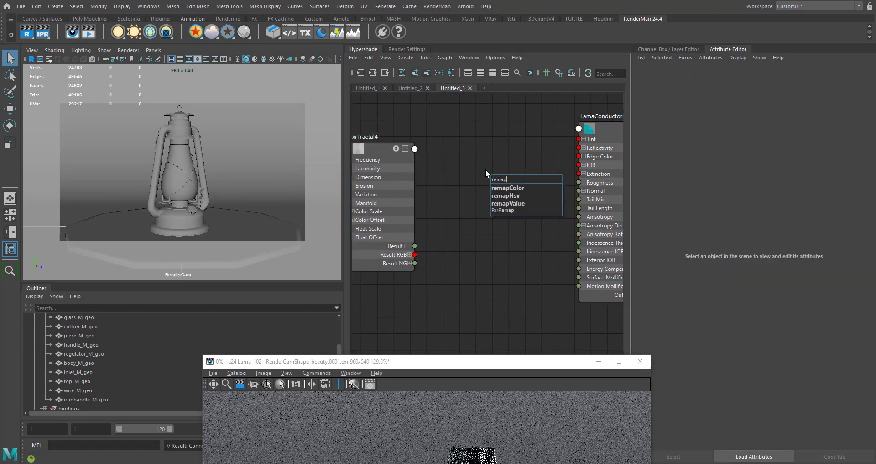
{"action": "key", "text": "Down"}
{"action": "key", "text": "Down"}
{"action": "key", "text": "Down"}
{"action": "key", "text": "Down"}
{"action": "key", "text": "Return"}
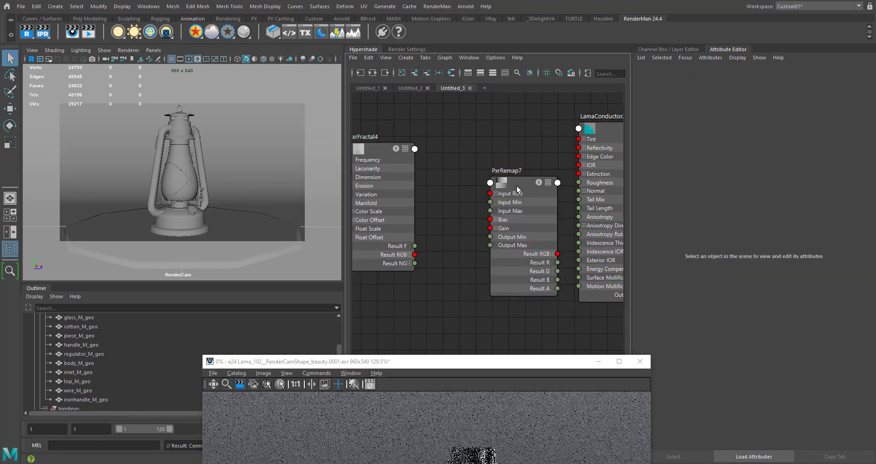
{"action": "left_click_drag", "start_coordinate": [517, 189], "coordinate": [476, 167]}
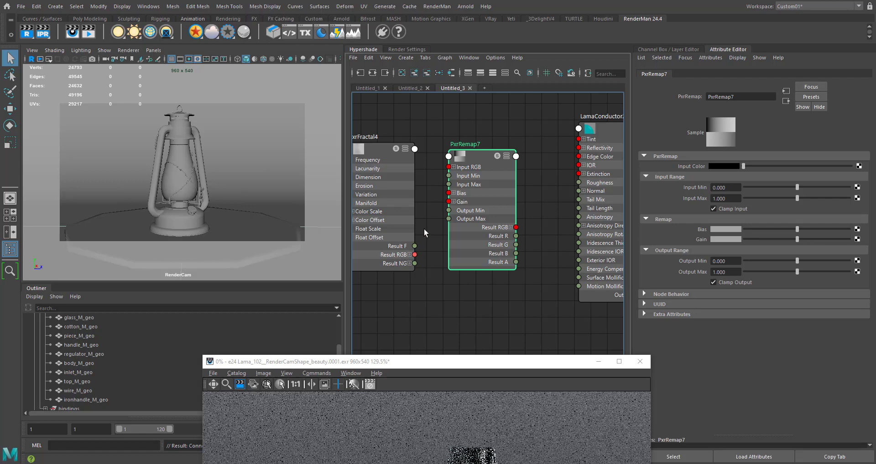
{"action": "left_click_drag", "start_coordinate": [414, 254], "coordinate": [449, 167]}
- Connect the PxrRemap's Result R to the LamaConductor's Roughness
{"action": "middle_click_drag", "start_coordinate": [558, 220], "coordinate": [492, 223], "text": "alt"}
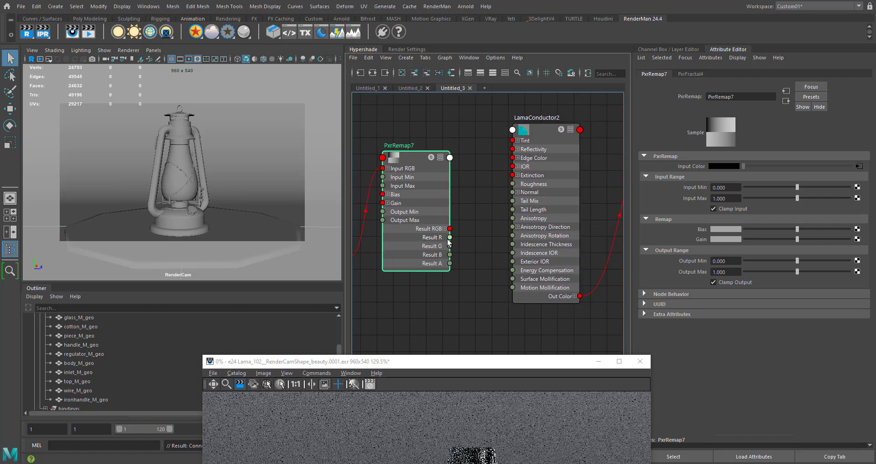
{"action": "left_click_drag", "start_coordinate": [470, 238], "coordinate": [512, 183]}
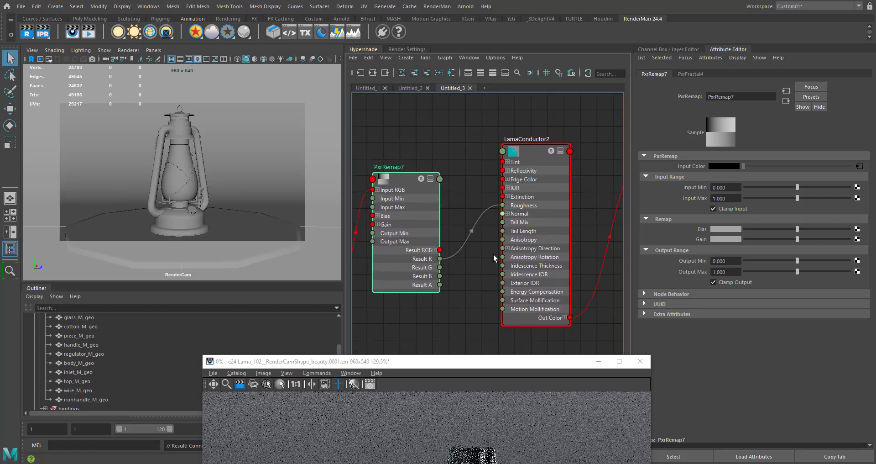
{"action": "middle_click_drag", "start_coordinate": [493, 213], "coordinate": [509, 195], "text": "alt"}
- Apply the Aluminium (Al) metal preset to both the Reflectivity and the Edge Color of the LamaConductor
{"action": "left_click", "coordinate": [558, 118]}
{"action": "middle_click_drag", "start_coordinate": [557, 137], "coordinate": [443, 138], "text": "alt"}
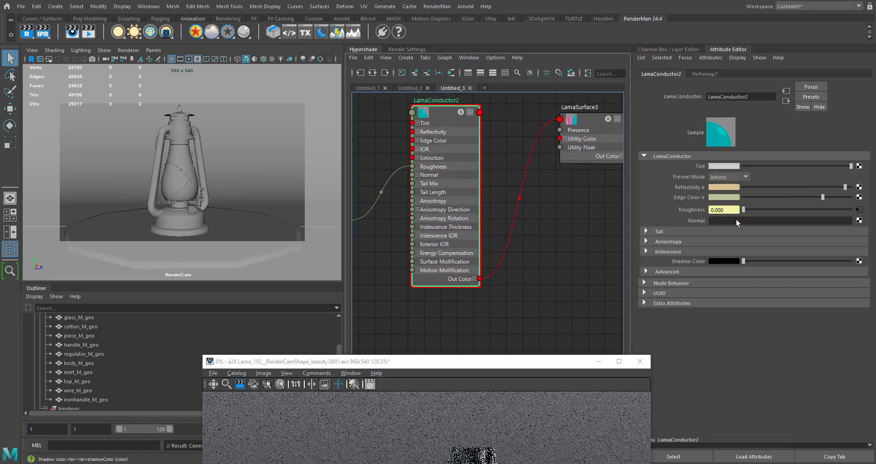
{"action": "right_click", "coordinate": [698, 189]}
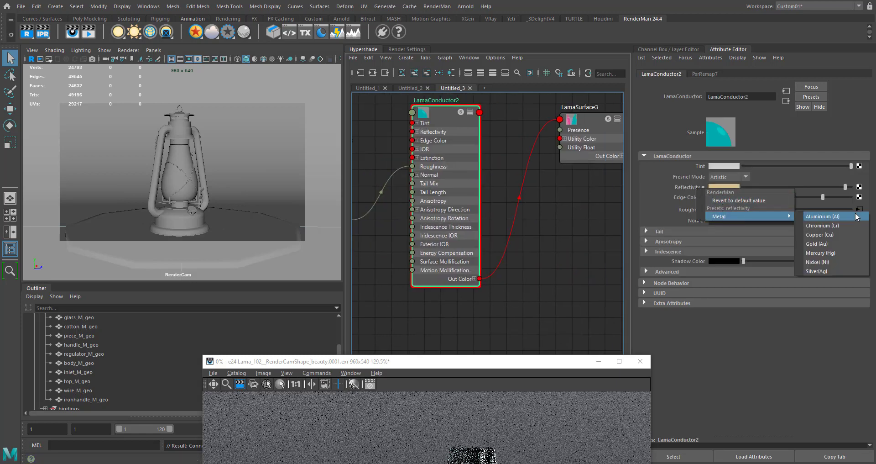
{"action": "left_click", "coordinate": [854, 216]}
{"action": "right_click", "coordinate": [699, 198]}
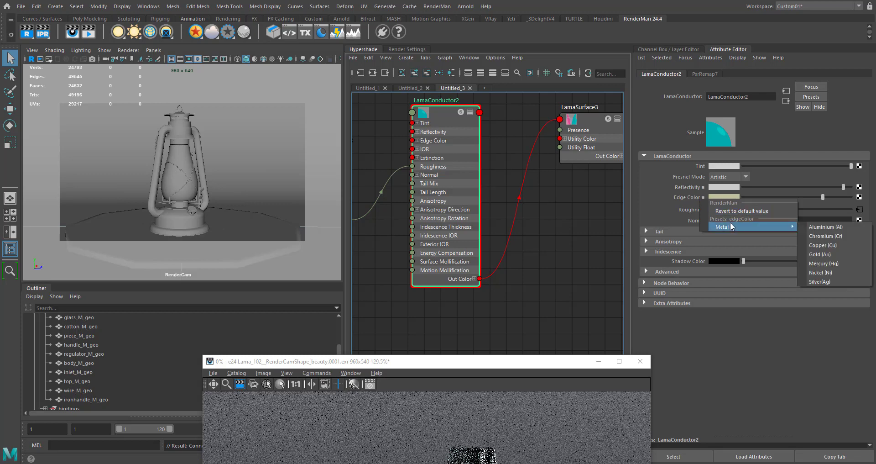
{"action": "left_click", "coordinate": [854, 226]}
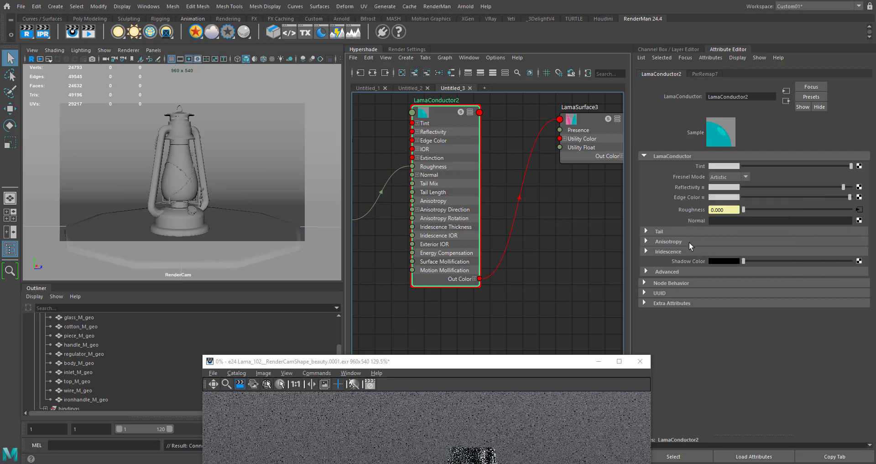
- Darken the LamaConductor by lowering its Tint to mid grey and reducing the Edge Color and Reflectivity brightness
{"action": "middle_click_drag", "start_coordinate": [424, 273], "coordinate": [538, 267], "text": "alt"}
{"action": "middle_click_drag", "start_coordinate": [440, 251], "coordinate": [464, 266], "text": "alt"}
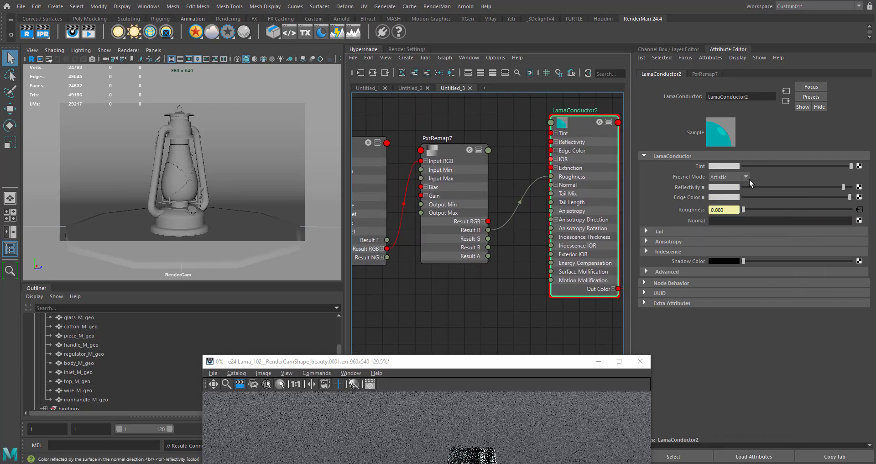
{"action": "left_click_drag", "start_coordinate": [851, 166], "coordinate": [780, 165]}
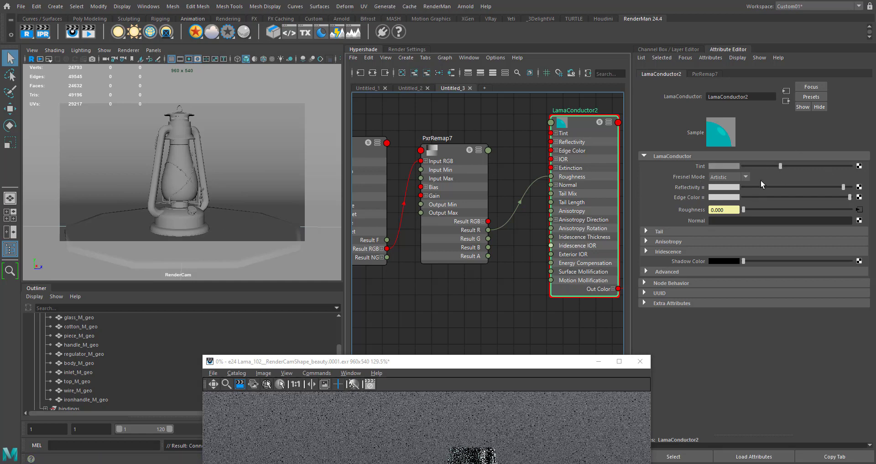
{"action": "left_click", "coordinate": [449, 154]}
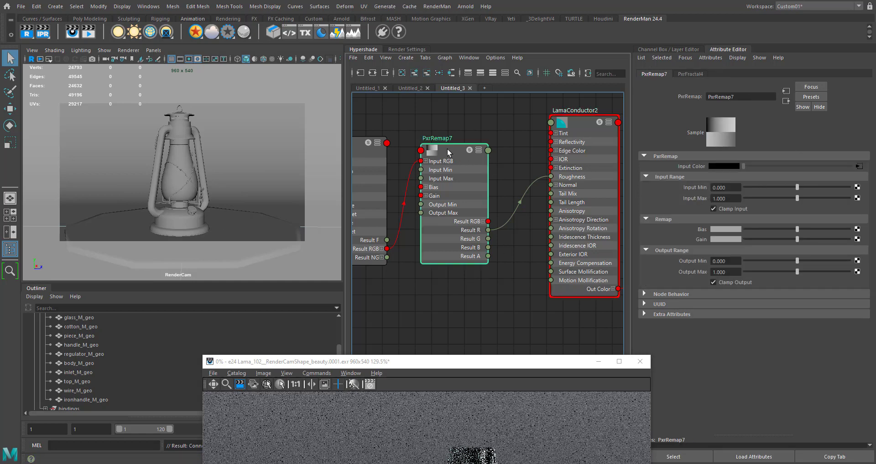
{"action": "left_click", "coordinate": [568, 124]}
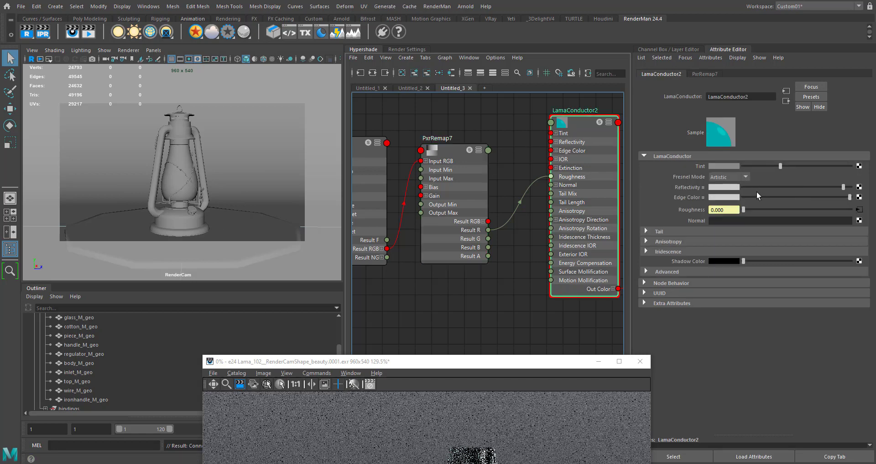
{"action": "left_click", "coordinate": [790, 196]}
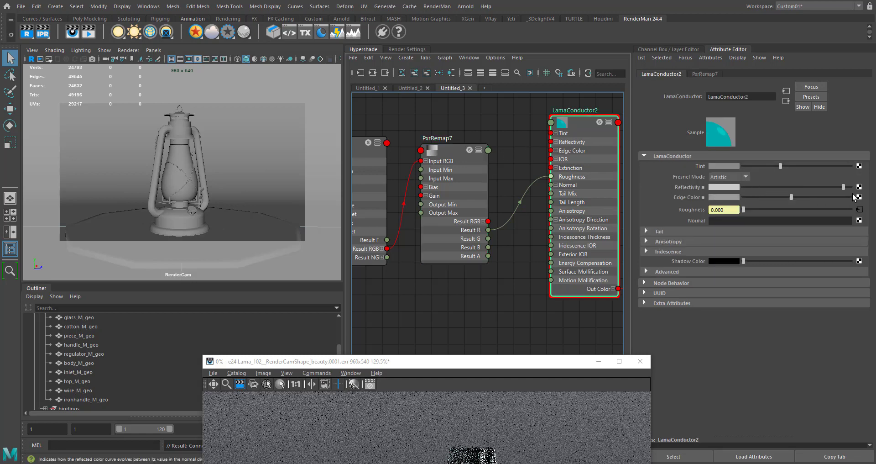
{"action": "left_click", "coordinate": [813, 186]}
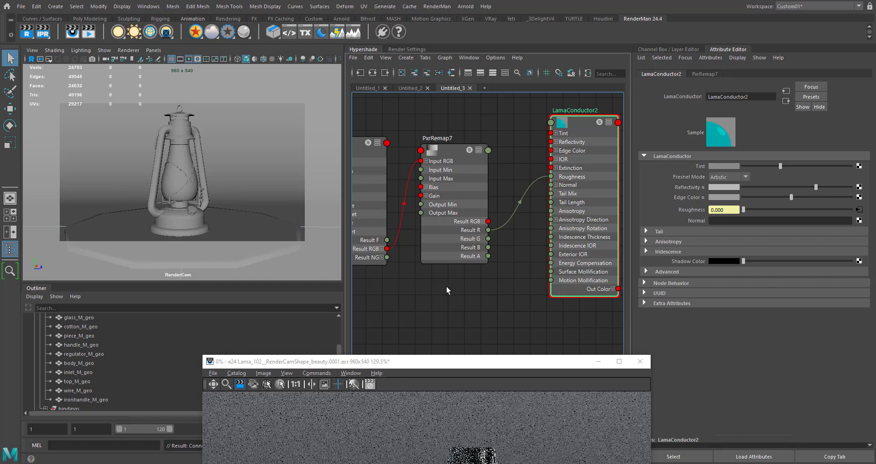
- Set the Output Min of the roughness PxrRemap to 0.25 and enter a lower Output Max
{"action": "middle_click_drag", "start_coordinate": [447, 289], "coordinate": [503, 280], "text": "alt"}
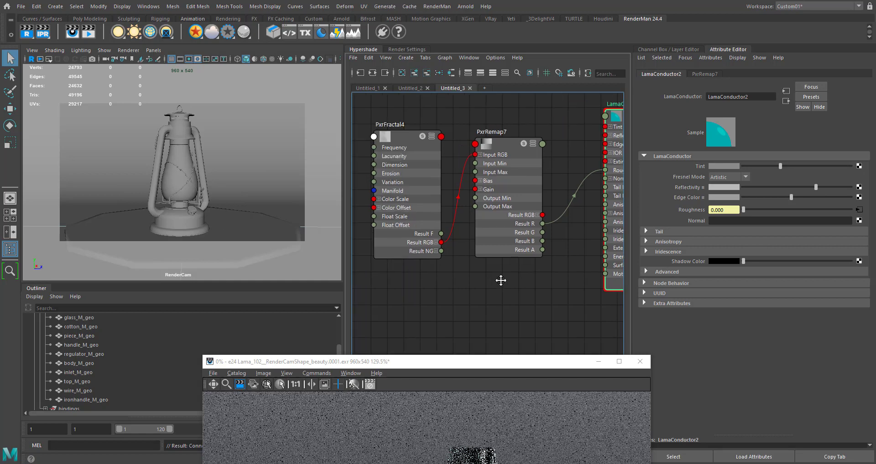
{"action": "left_click", "coordinate": [505, 149]}
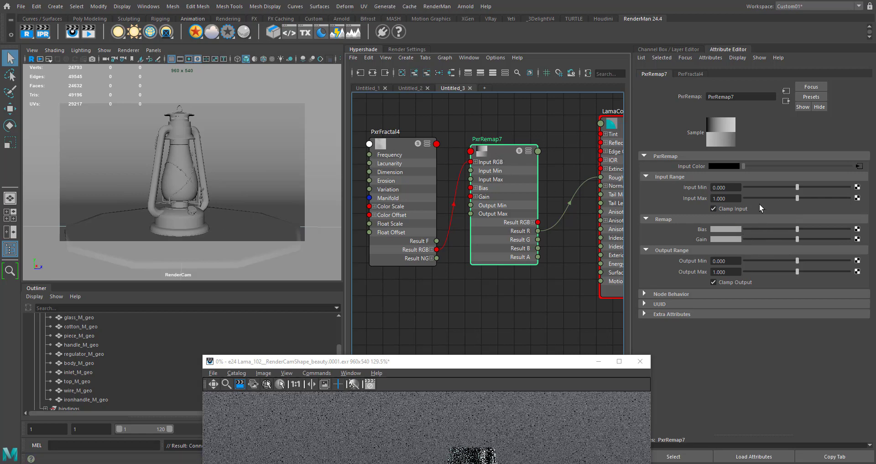
{"action": "left_click", "coordinate": [436, 149]}
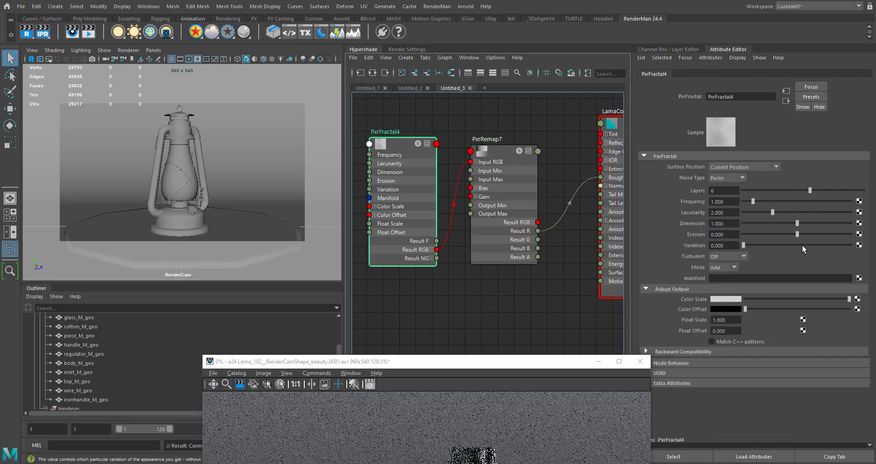
{"action": "left_click", "coordinate": [502, 155]}
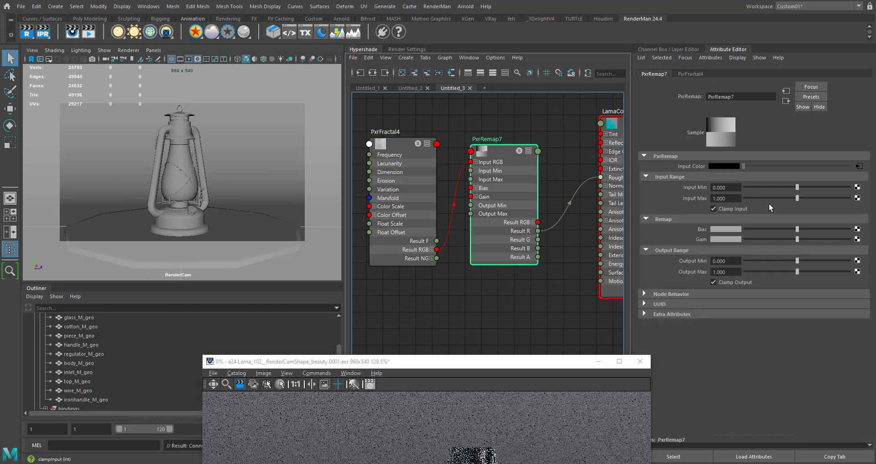
{"action": "left_click", "coordinate": [719, 261]}
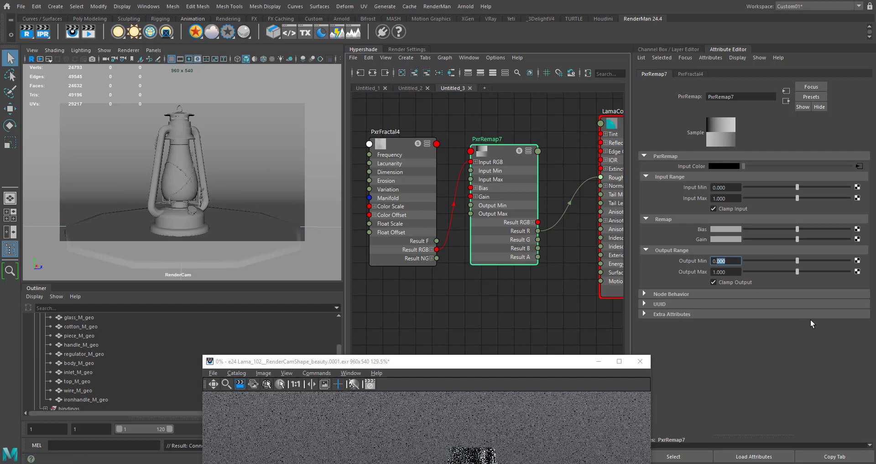
{"action": "type", "text": "25"}
{"action": "key", "text": "Return"}
{"action": "key", "text": "Tab"}
{"action": "type", "text": "0."}
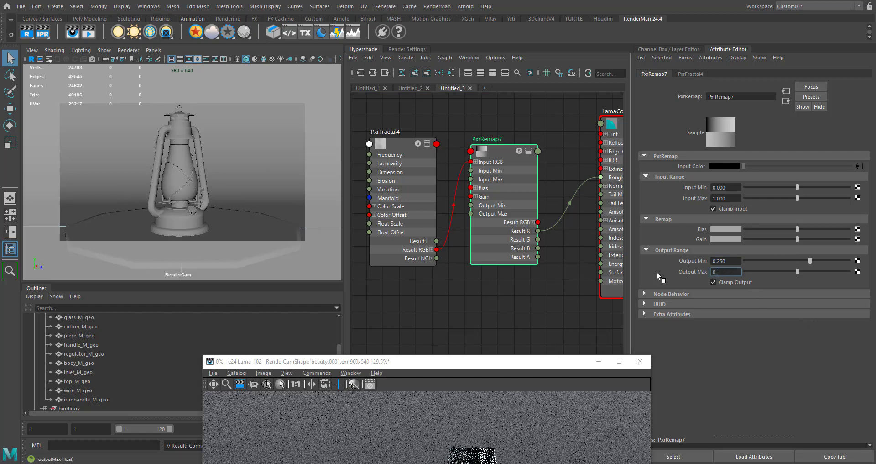
{"action": "left_click", "coordinate": [470, 351]}
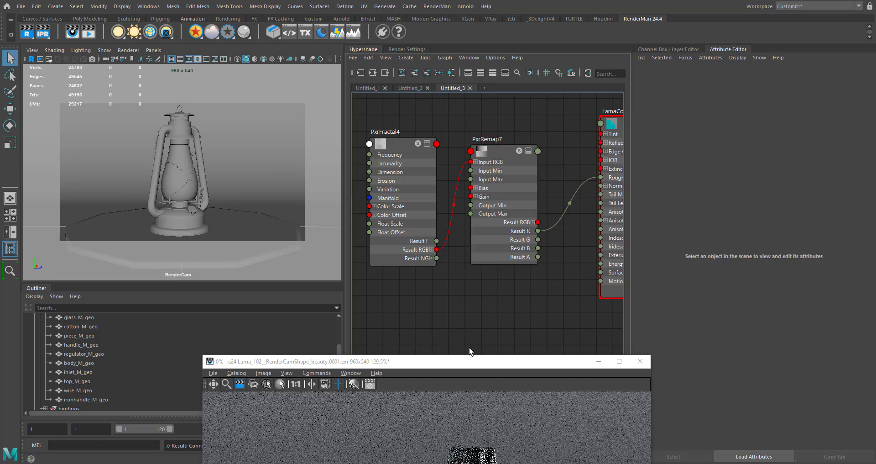
- Restart the interactive IPR render and move its window up so the whole render is in view
{"action": "right_click", "coordinate": [43, 37]}
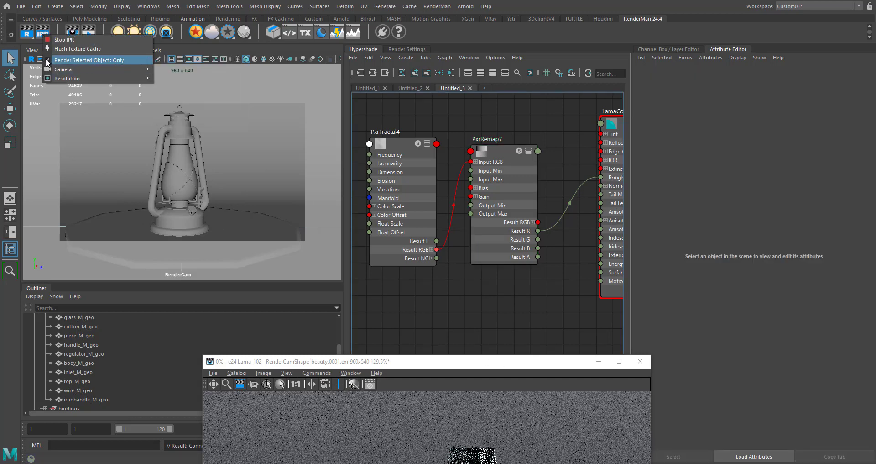
{"action": "left_click", "coordinate": [46, 61]}
{"action": "right_click", "coordinate": [45, 38]}
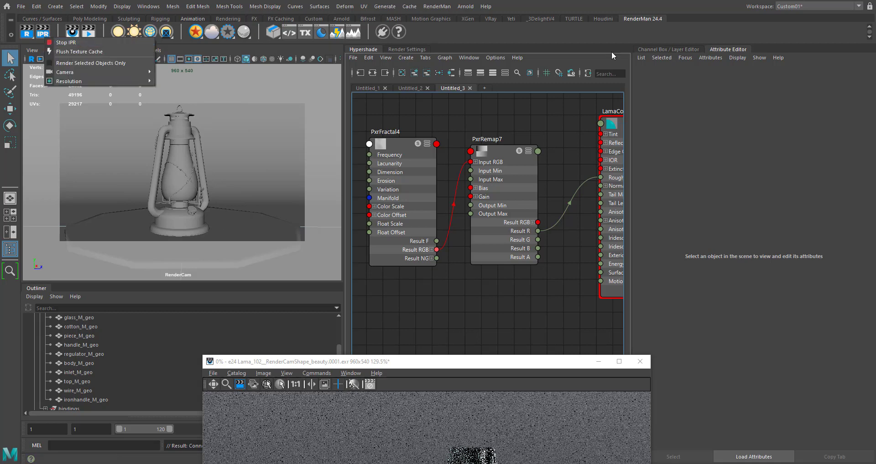
{"action": "left_click", "coordinate": [651, 37]}
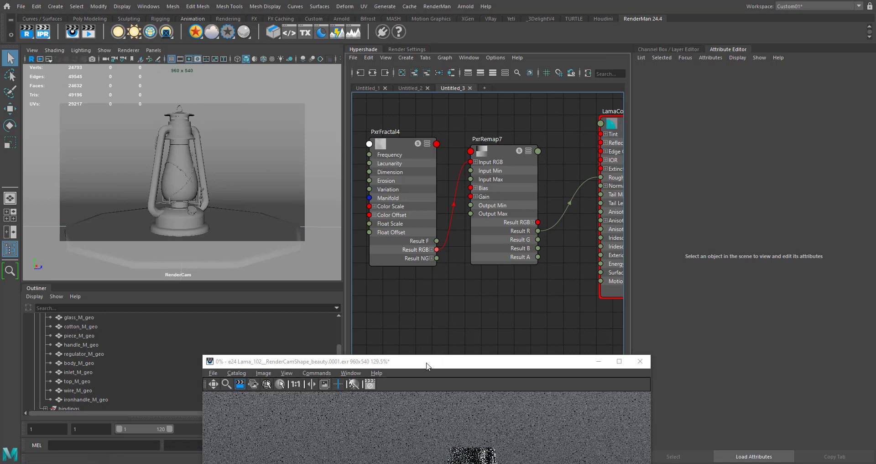
{"action": "left_click_drag", "start_coordinate": [426, 366], "coordinate": [314, 102]}
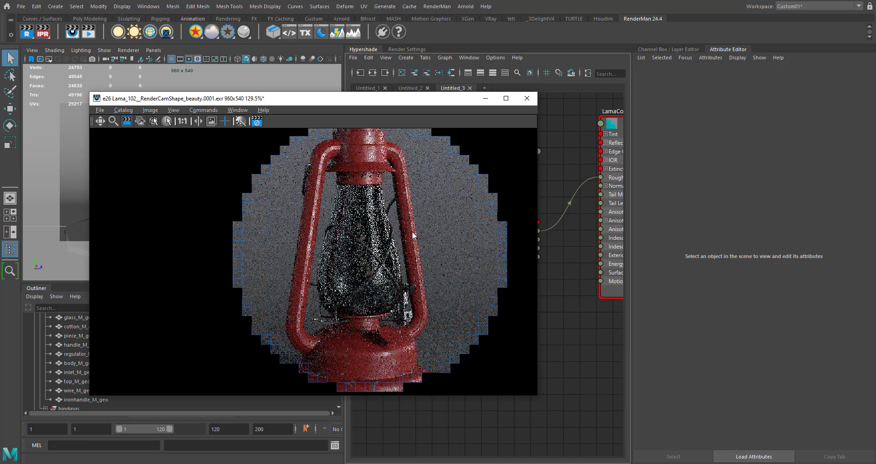
- Frame the whole lantern in the interactive render to check the dark metal parts against the red body and glass
{"action": "scroll", "coordinate": [377, 254], "scroll_direction": "down", "scroll_amount": 1}
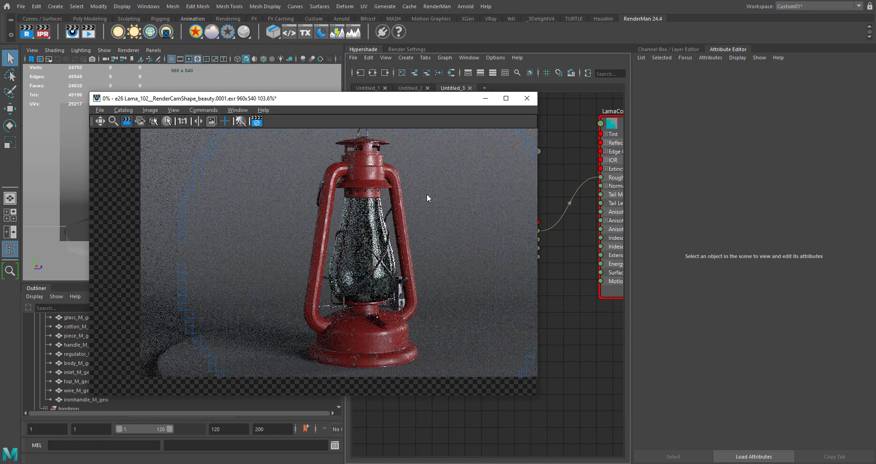
{"action": "left_click", "coordinate": [100, 121]}
{"action": "left_click_drag", "start_coordinate": [401, 245], "coordinate": [331, 264]}
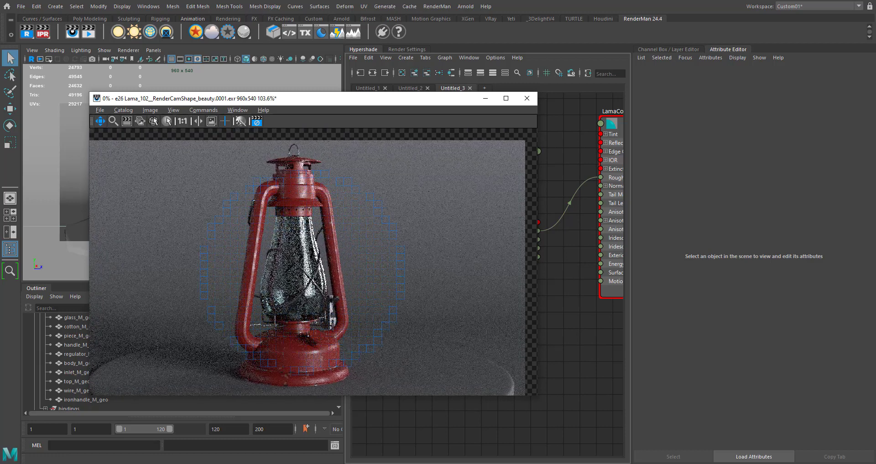
{"action": "left_click_drag", "start_coordinate": [358, 292], "coordinate": [368, 281]}
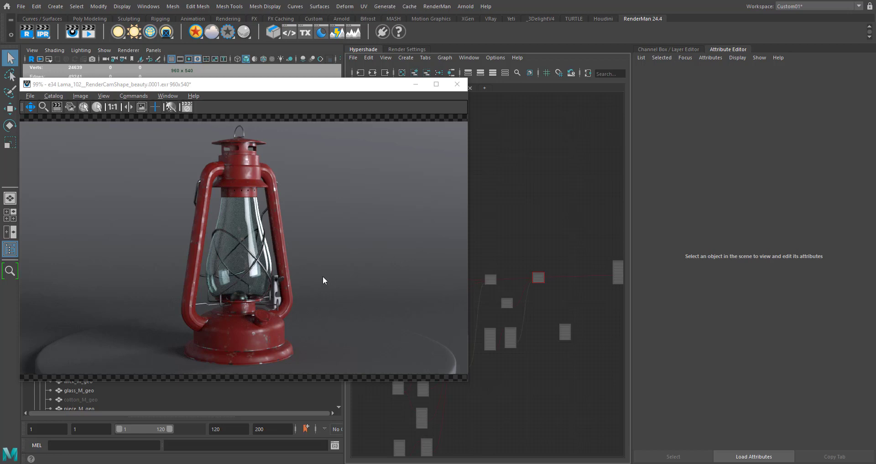
- Enlarge the render window and examine the finished lantern's top, glass, wire guard and base up close and as a whole
{"action": "left_click_drag", "start_coordinate": [469, 382], "coordinate": [540, 412]}
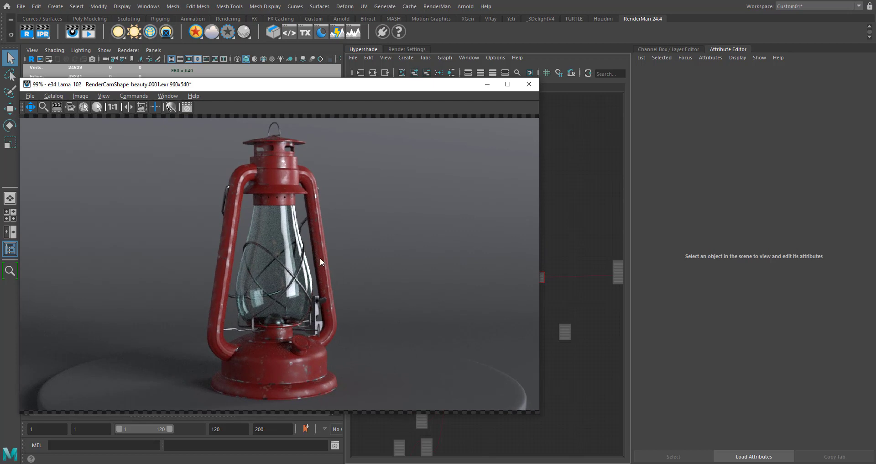
{"action": "scroll", "coordinate": [297, 287], "scroll_direction": "up", "scroll_amount": 4}
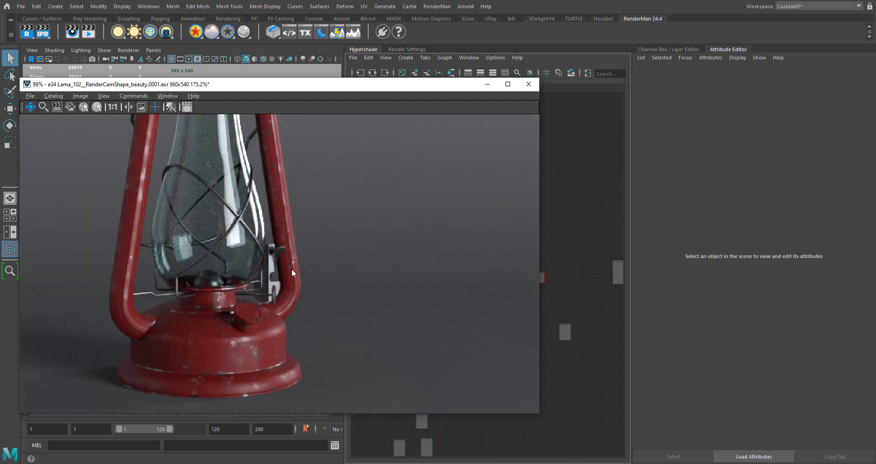
{"action": "left_click_drag", "start_coordinate": [216, 161], "coordinate": [237, 257]}
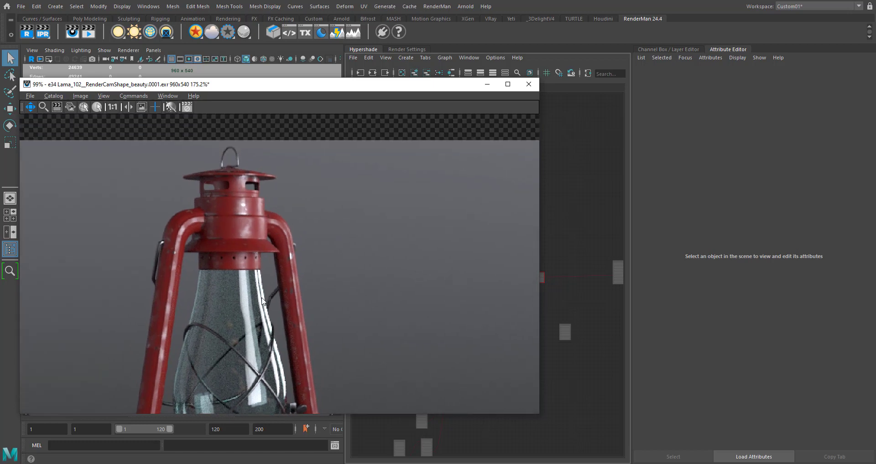
{"action": "left_click_drag", "start_coordinate": [254, 311], "coordinate": [304, 175]}
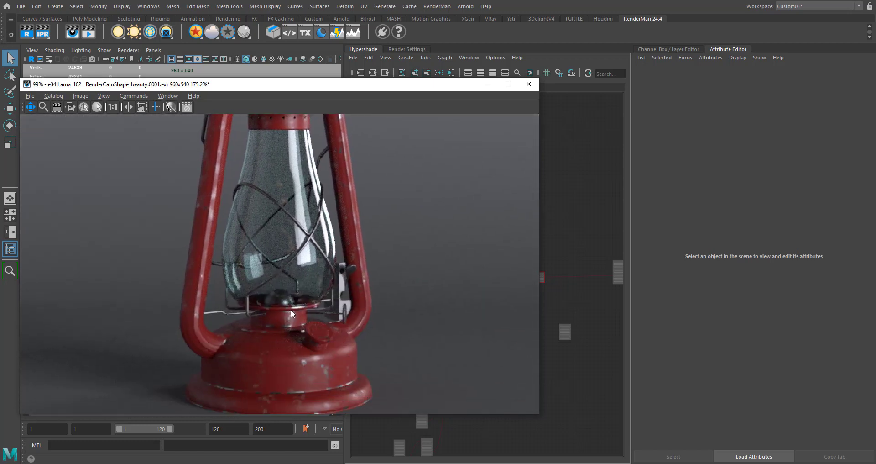
{"action": "scroll", "coordinate": [291, 308], "scroll_direction": "down", "scroll_amount": 2}
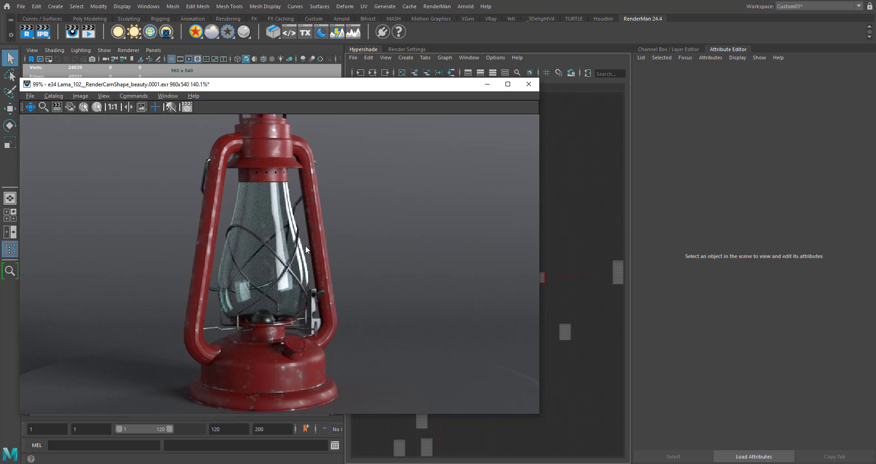
{"action": "scroll", "coordinate": [305, 245], "scroll_direction": "down", "scroll_amount": 1}
{"action": "left_click_drag", "start_coordinate": [304, 209], "coordinate": [290, 226]}
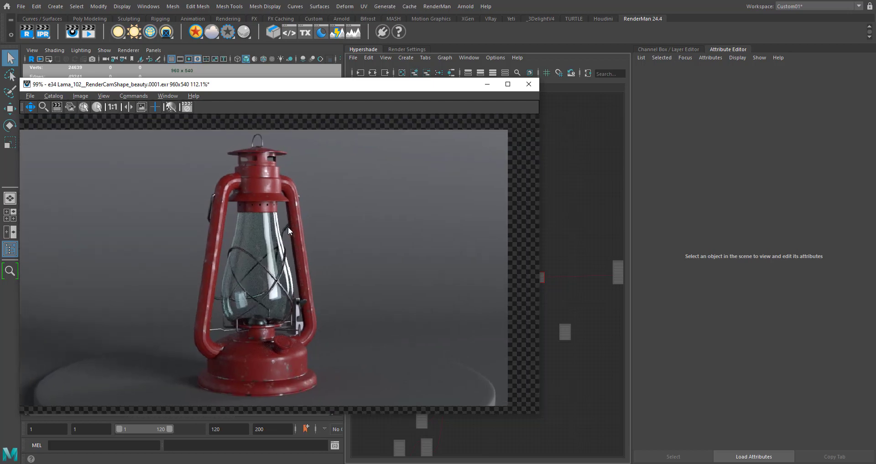